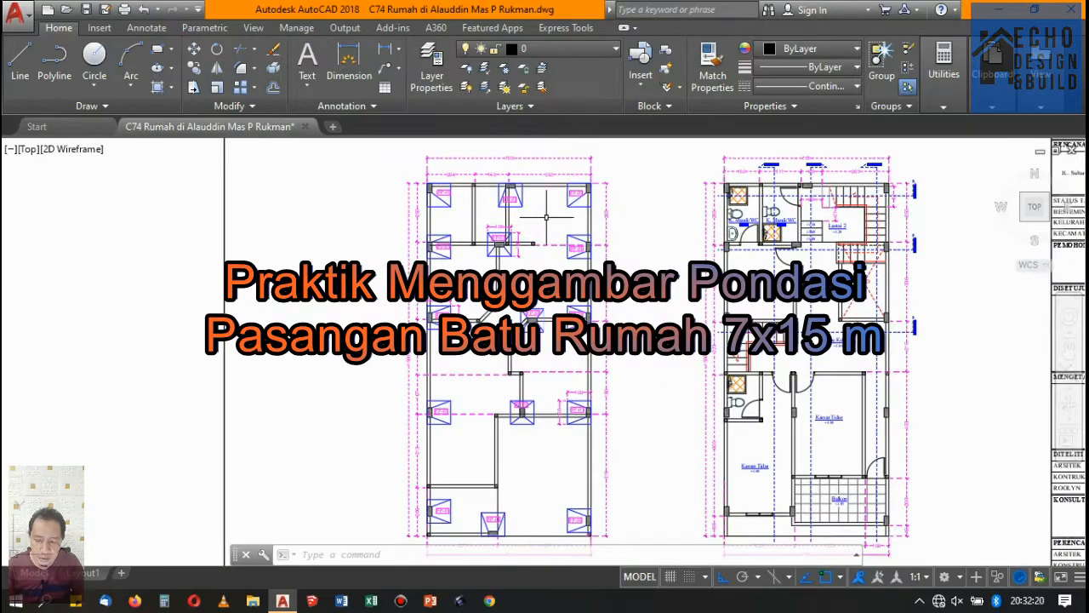
Step: Examine the FP-01 footings and walls in the rear part of the Rencana Foot Plate plan
scroll(546, 218, "down", 5)
scroll(554, 223, "up", 8)
scroll(562, 230, "down", 3)
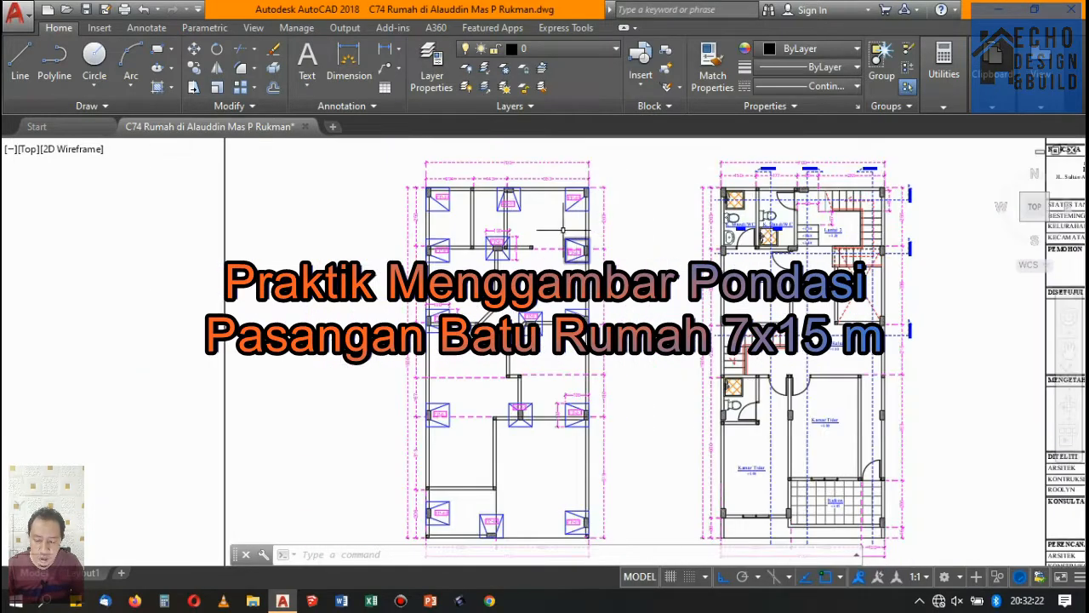
scroll(566, 228, "up", 6)
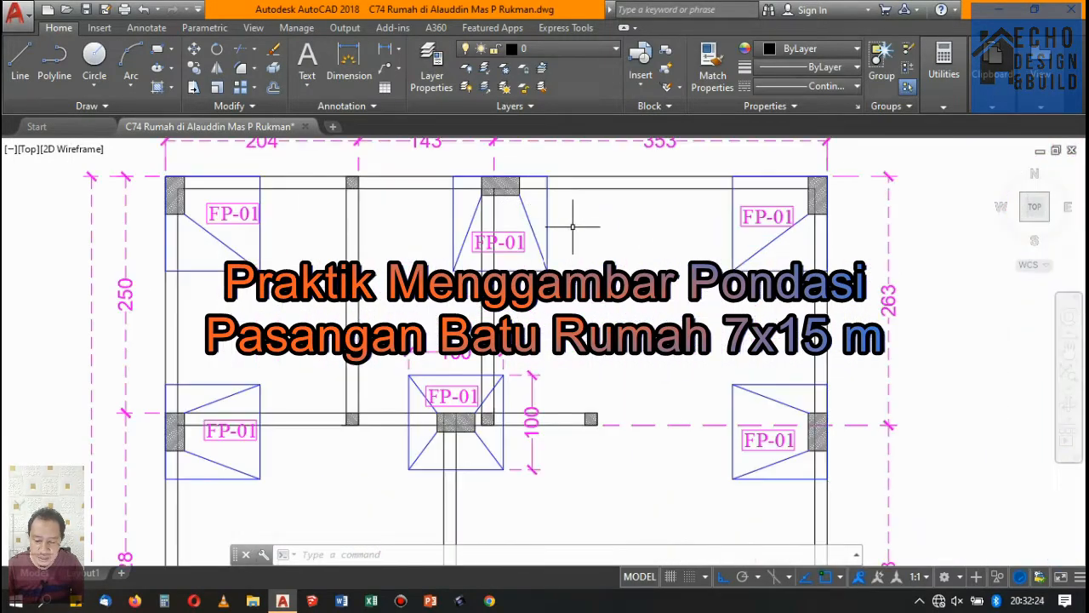
scroll(573, 226, "down", 6)
scroll(511, 217, "up", 4)
scroll(487, 204, "down", 4)
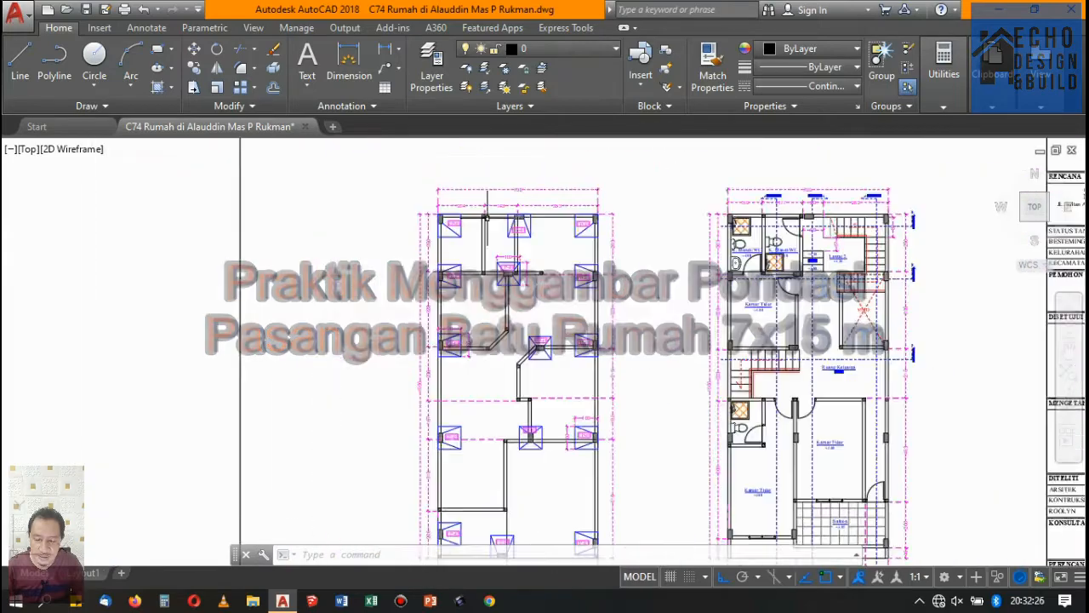
scroll(434, 219, "up", 7)
scroll(515, 224, "down", 6)
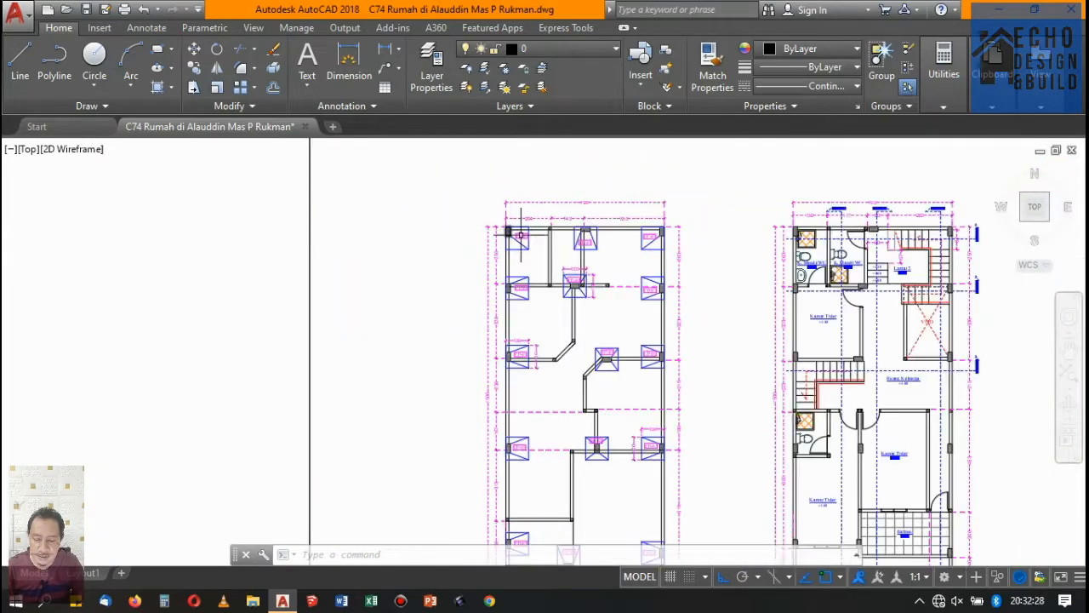
scroll(521, 224, "up", 6)
scroll(599, 213, "down", 8)
scroll(612, 219, "up", 7)
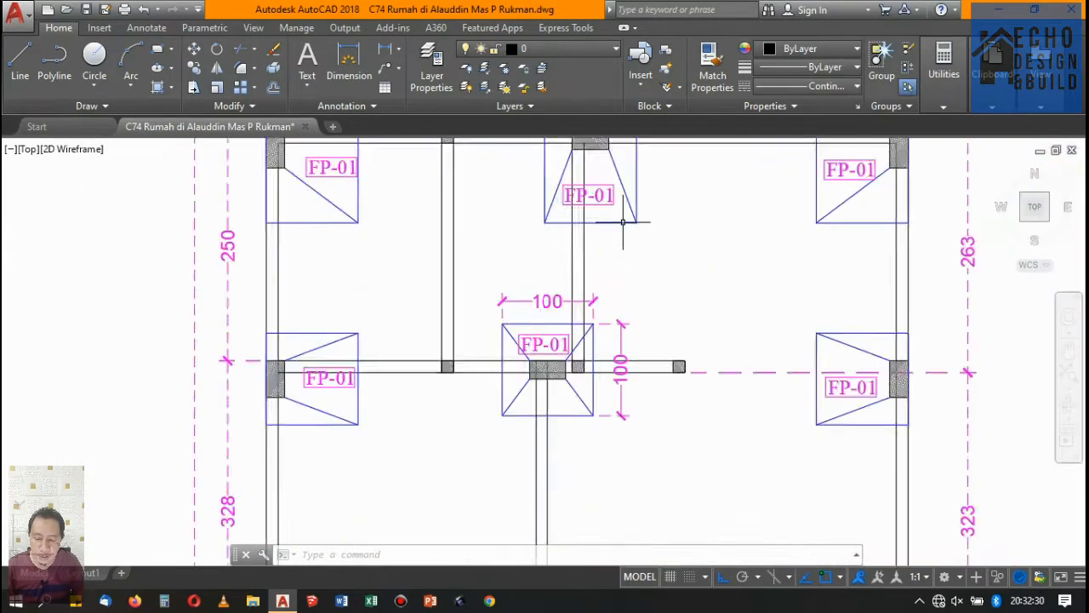
scroll(623, 223, "down", 8)
scroll(625, 234, "up", 3)
scroll(626, 240, "down", 3)
scroll(626, 244, "up", 2)
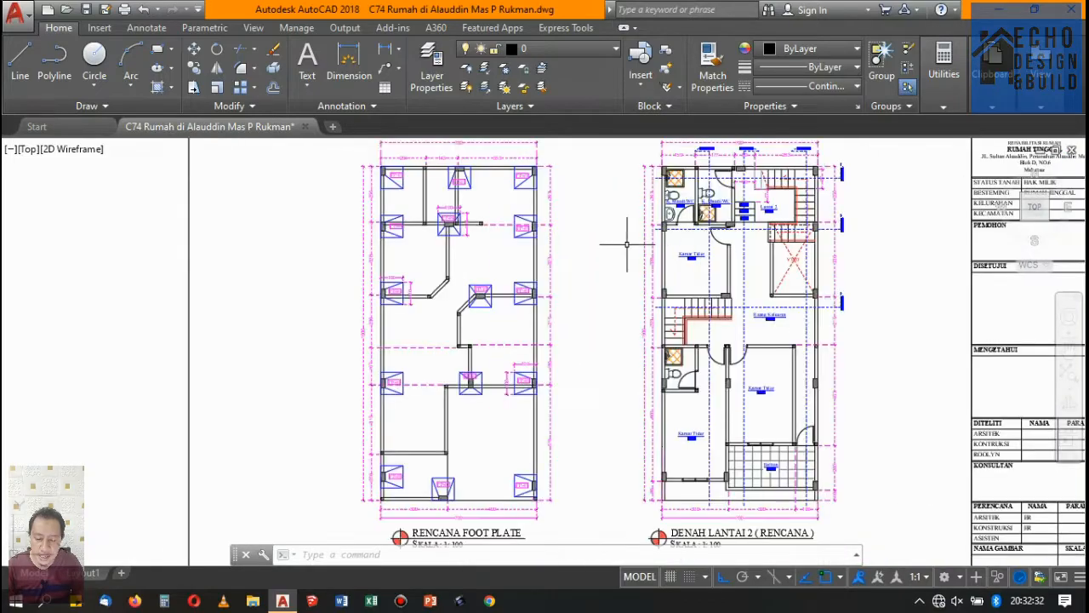
scroll(627, 245, "down", 4)
scroll(622, 247, "up", 6)
scroll(613, 251, "down", 8)
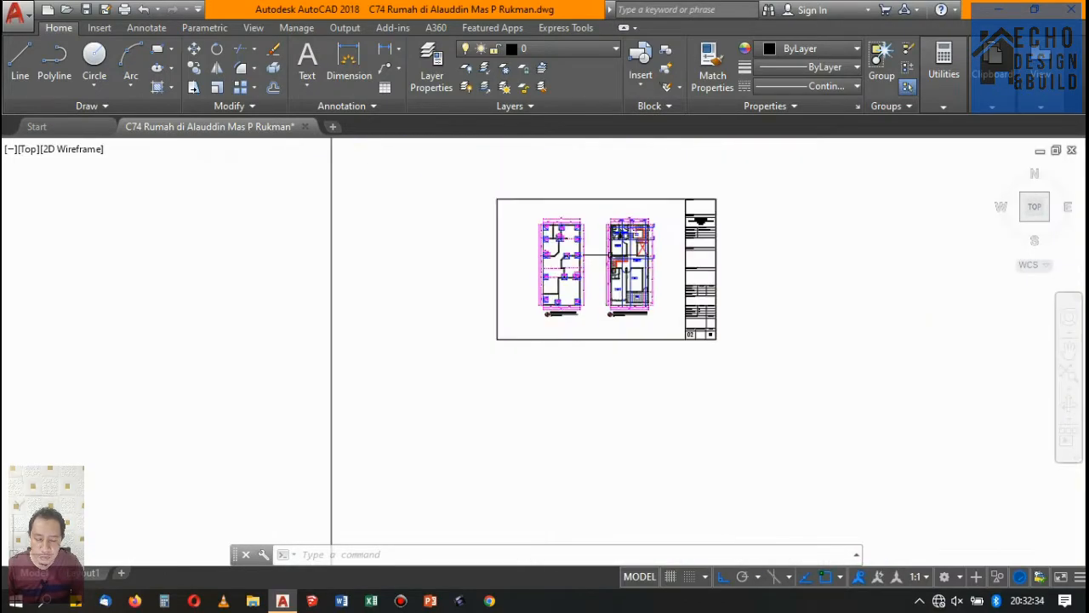
Step: Examine the footings and wall layout in the middle and front parts of the Rencana Foot Plate plan
scroll(551, 229, "up", 6)
scroll(540, 341, "down", 3)
scroll(537, 384, "up", 5)
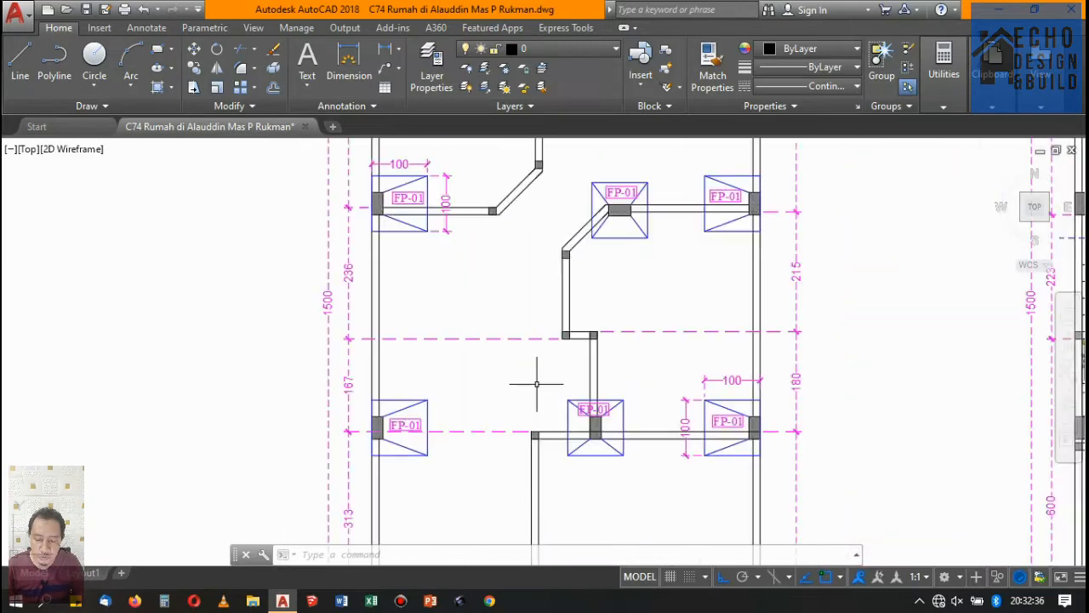
scroll(536, 384, "down", 6)
scroll(524, 370, "up", 5)
scroll(510, 357, "down", 5)
scroll(534, 324, "up", 4)
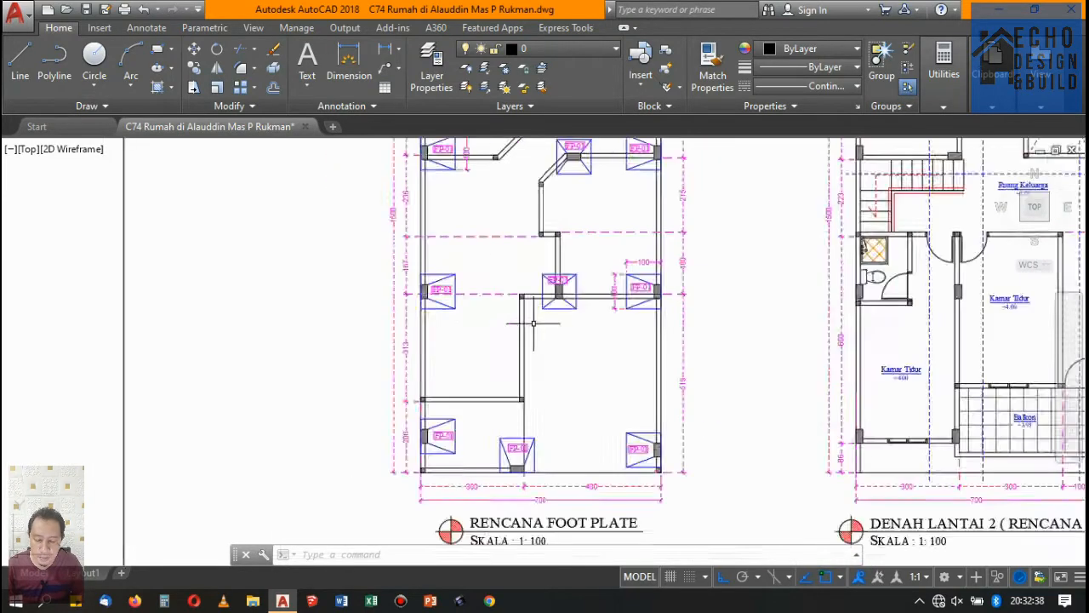
scroll(533, 323, "down", 5)
scroll(512, 310, "up", 5)
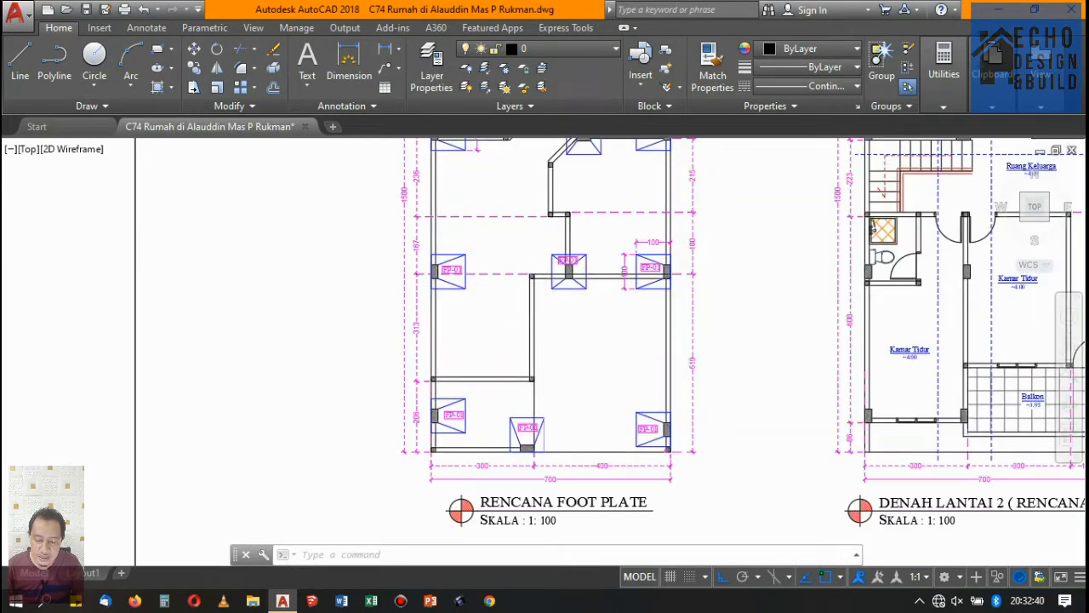
Step: Inspect the front rooms and terrace on the existing ground floor plan, Denah Lantai 1 (Existing)
scroll(537, 357, "down", 6)
scroll(536, 158, "up", 8)
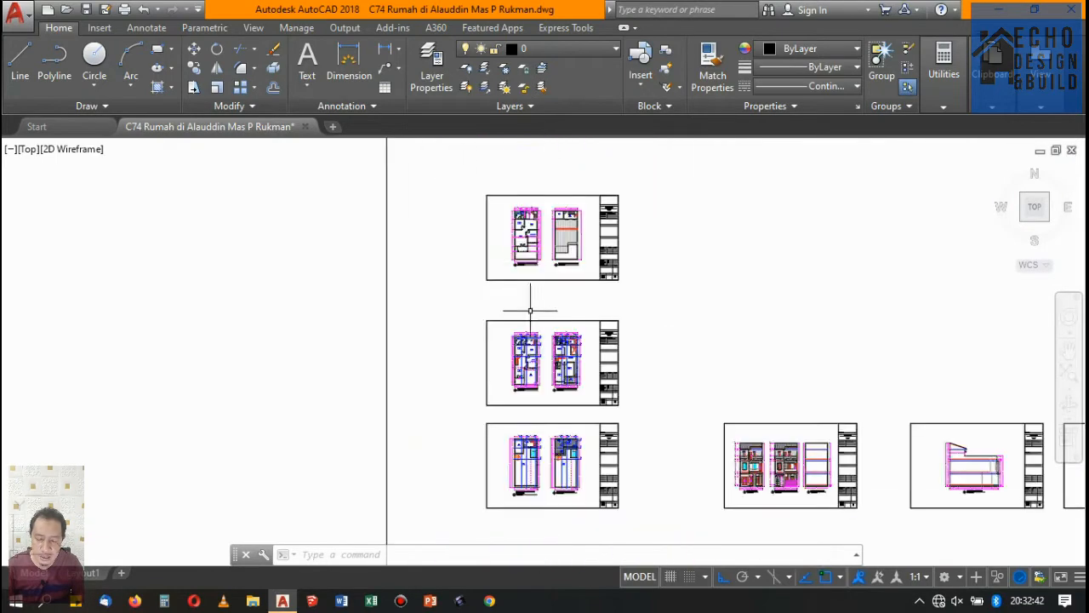
scroll(544, 324, "up", 3)
scroll(559, 339, "down", 4)
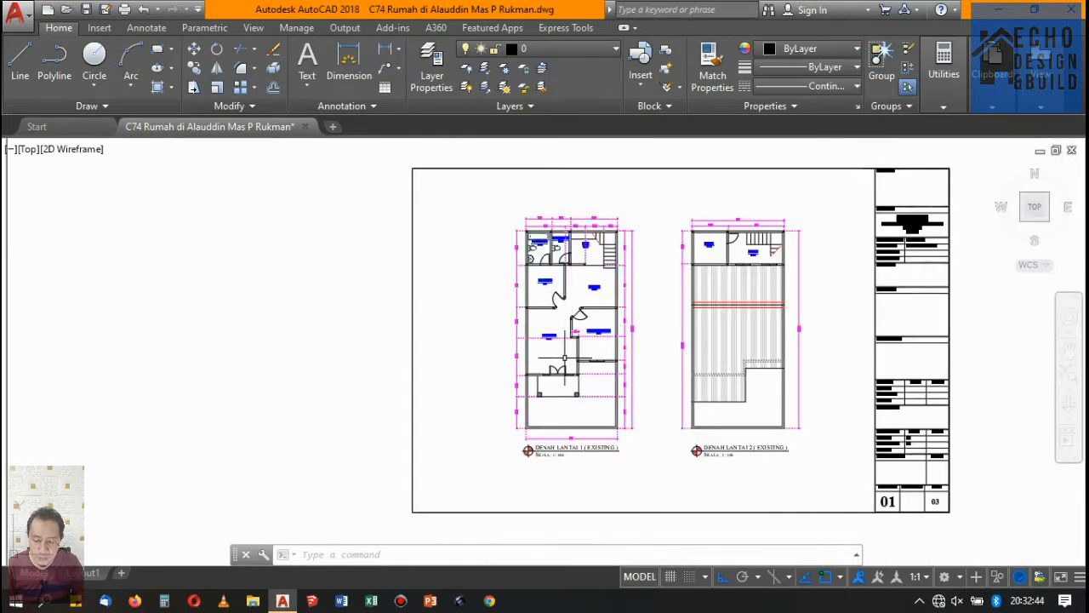
scroll(596, 332, "up", 5)
scroll(643, 356, "down", 2)
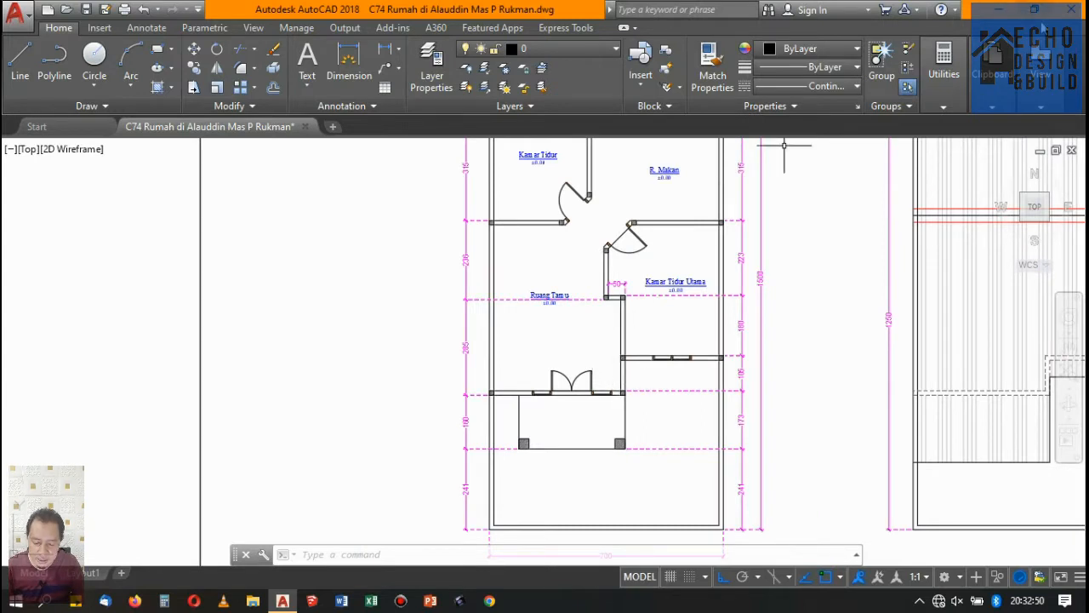
mouse_move(529, 8)
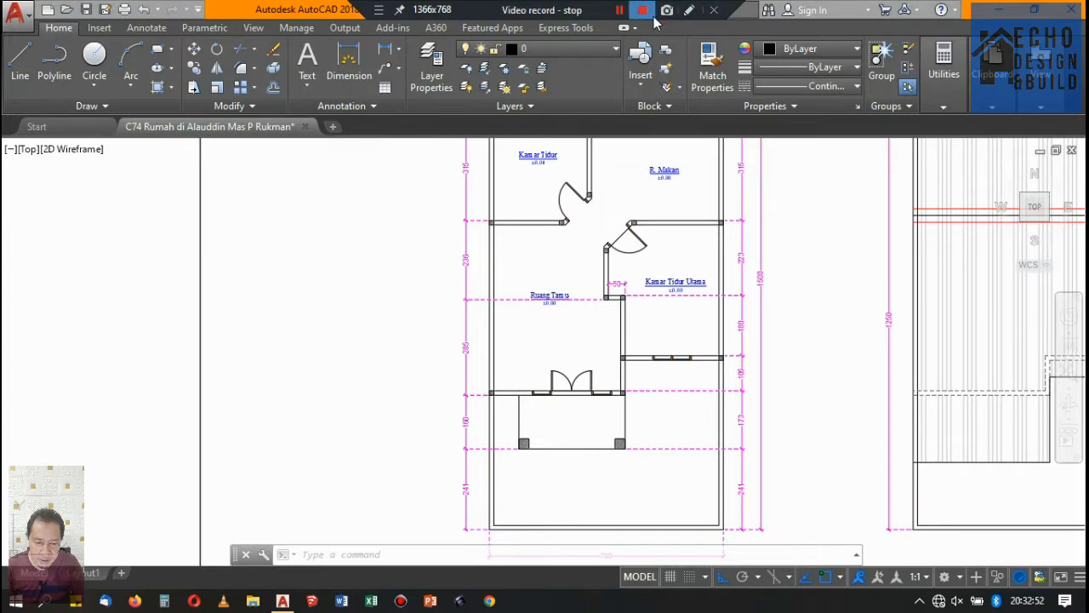
left_click(690, 10)
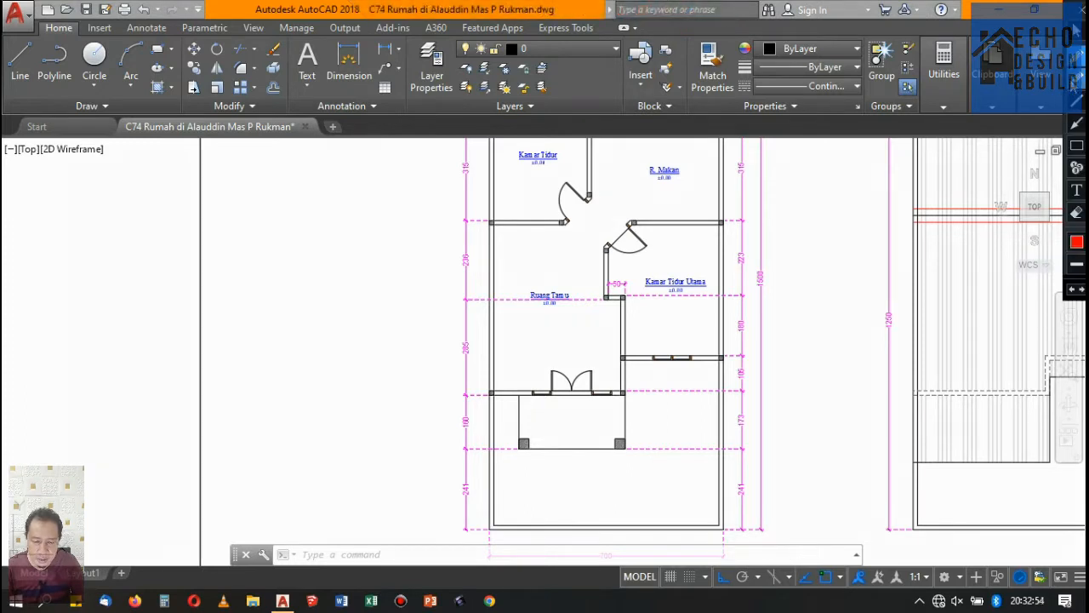
left_click(1076, 78)
left_click(1080, 61)
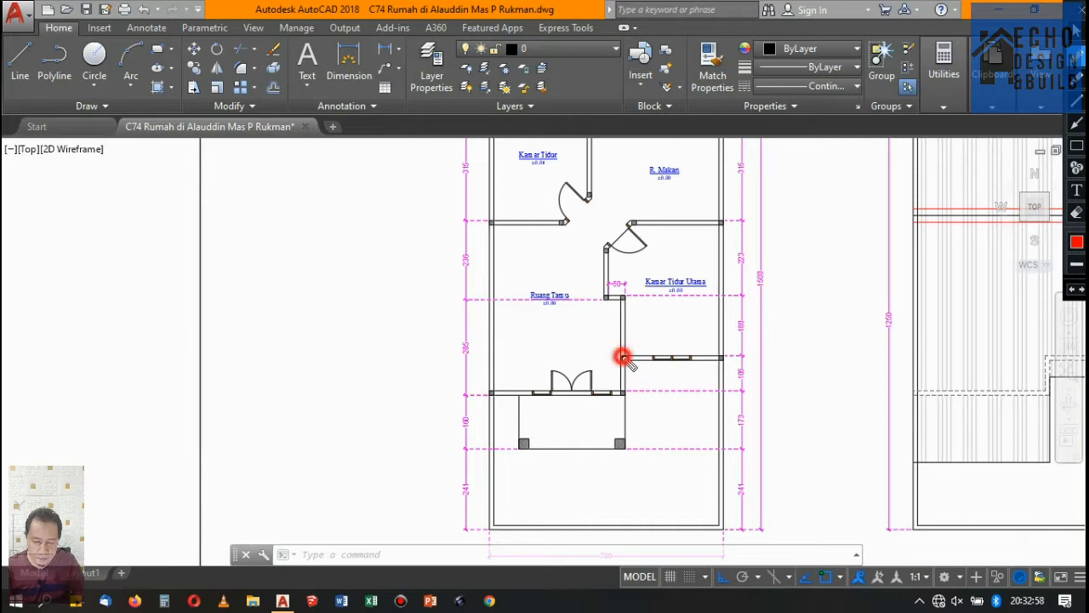
left_click_drag(624, 357, 601, 359)
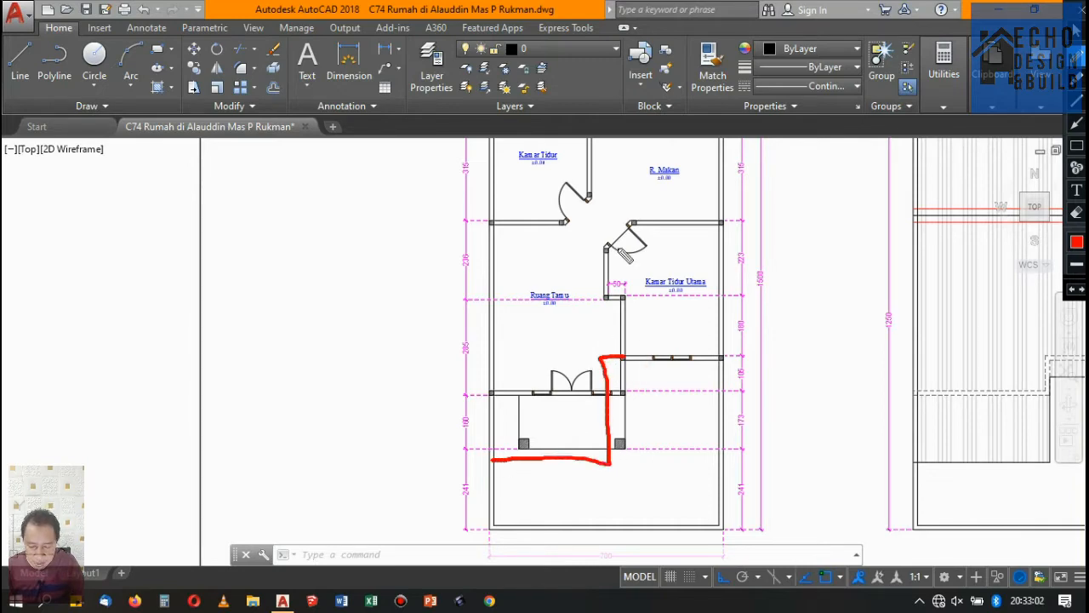
key("Escape")
Step: Inspect the living room and carport area on the planned ground floor plan, Denah Lantai 1 (Rencana)
scroll(849, 165, "down", 7)
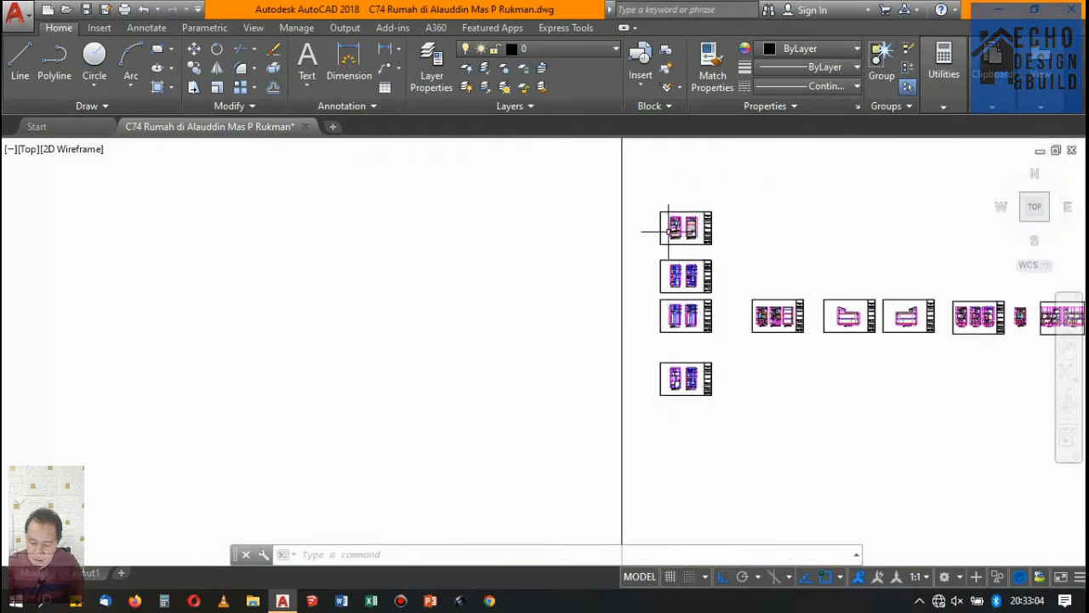
scroll(686, 267, "up", 3)
scroll(671, 279, "up", 3)
scroll(655, 272, "down", 3)
scroll(681, 213, "up", 8)
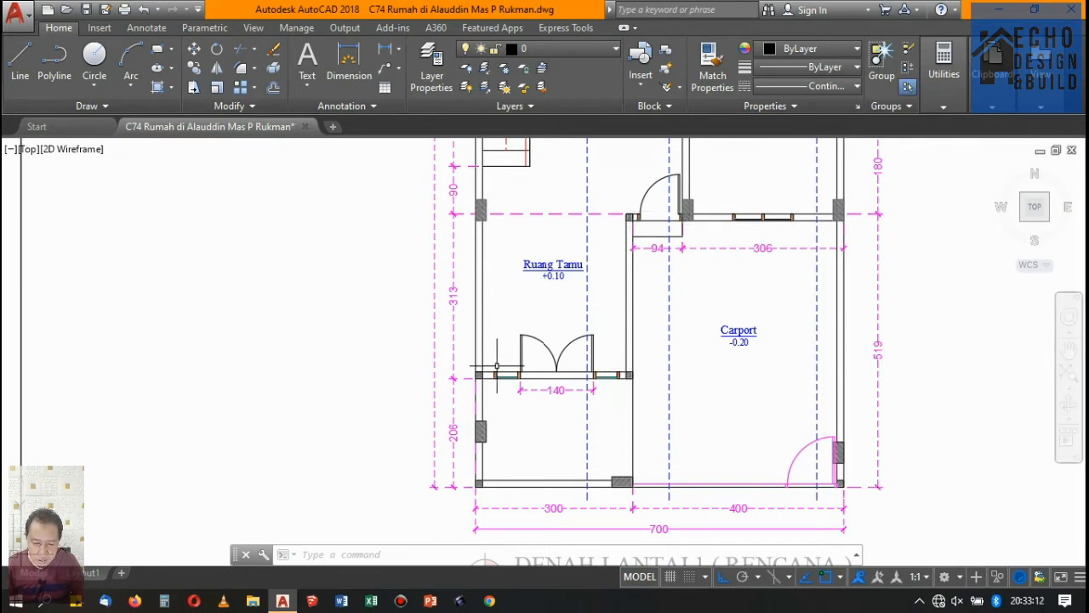
scroll(497, 366, "down", 8)
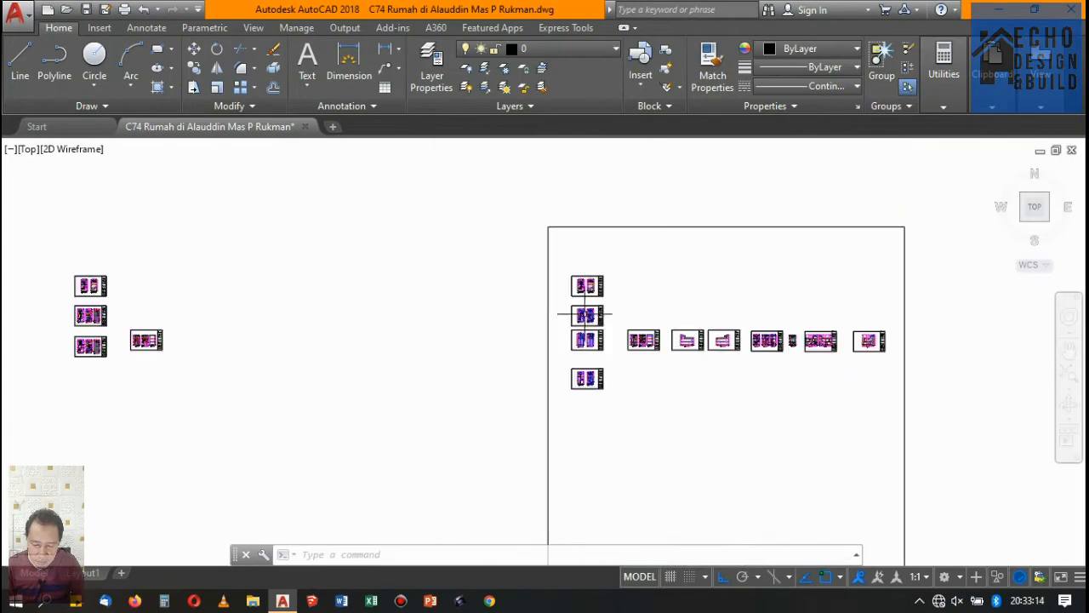
Step: Return to the foot plate plan and examine the wall corner between the living room and carport
scroll(589, 319, "up", 2)
scroll(589, 319, "down", 3)
scroll(584, 349, "up", 10)
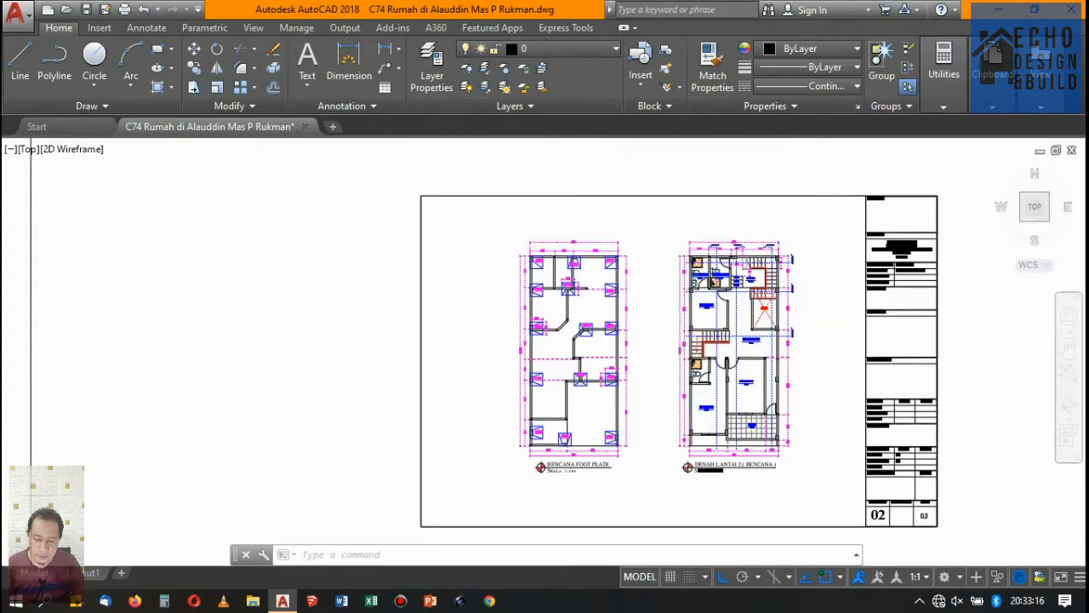
scroll(579, 377, "down", 8)
scroll(587, 366, "up", 12)
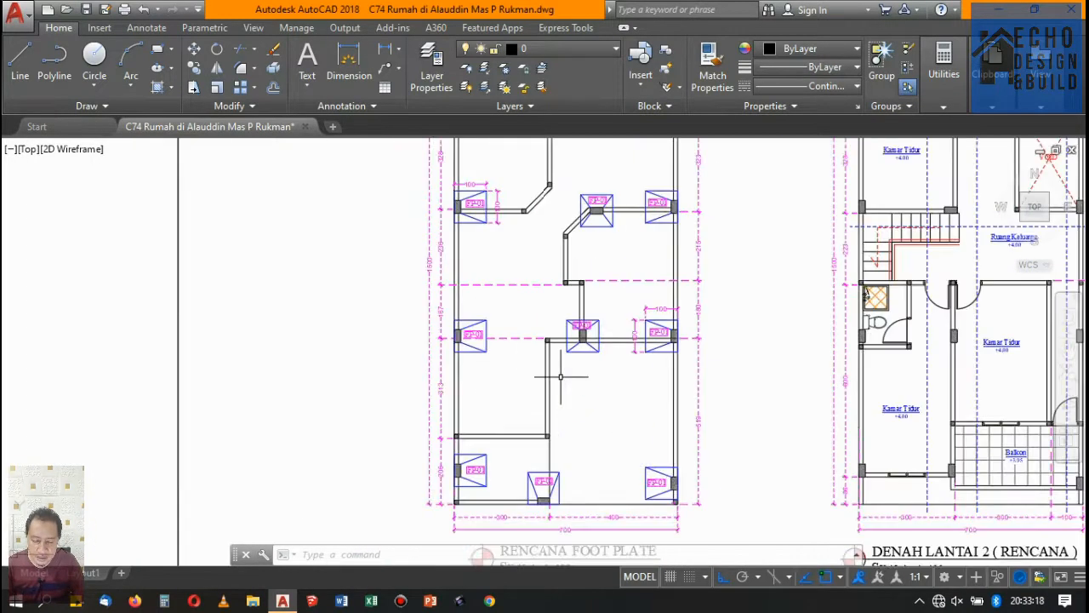
scroll(605, 343, "down", 8)
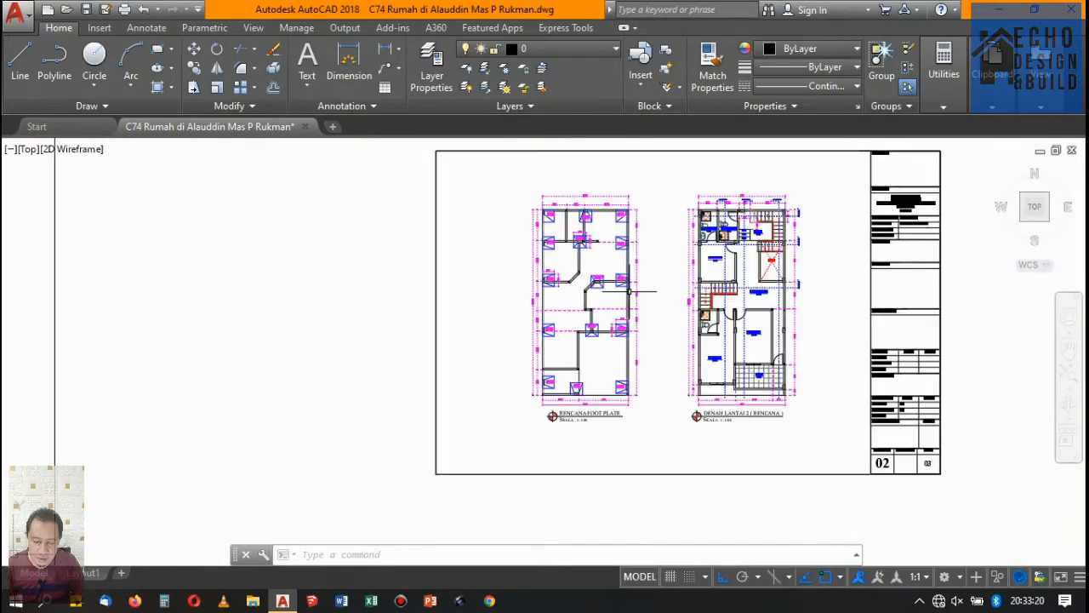
scroll(602, 302, "up", 10)
scroll(515, 288, "down", 4)
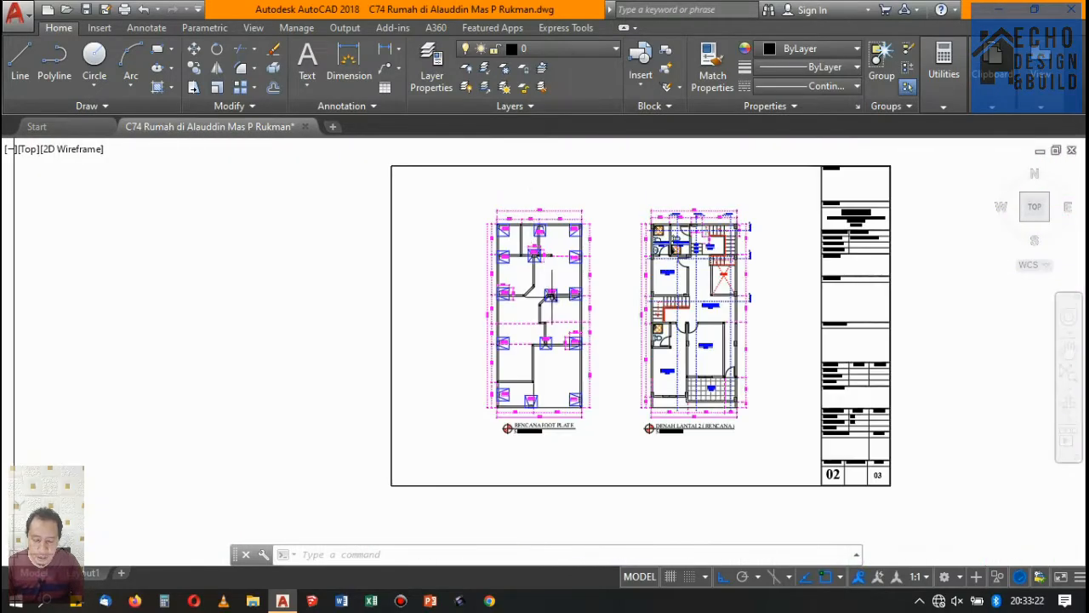
scroll(515, 288, "up", 5)
scroll(515, 288, "down", 8)
scroll(535, 312, "up", 8)
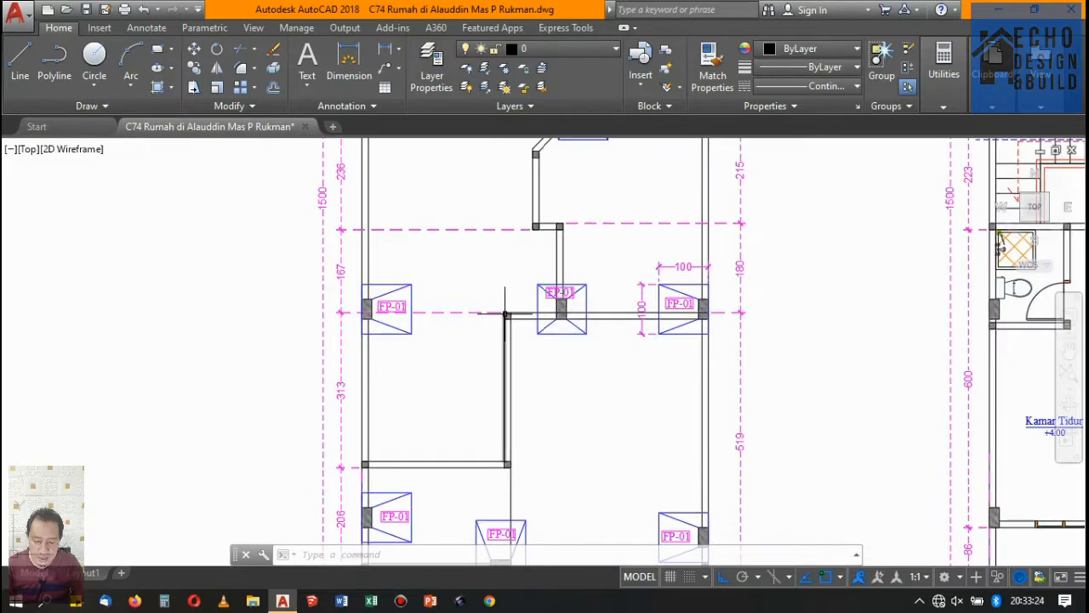
Step: Examine the wall line between the centre and side FP-01 footings behind the carport on the foot plate plan
scroll(505, 314, "down", 8)
scroll(508, 247, "up", 3)
scroll(509, 247, "down", 4)
scroll(508, 247, "up", 2)
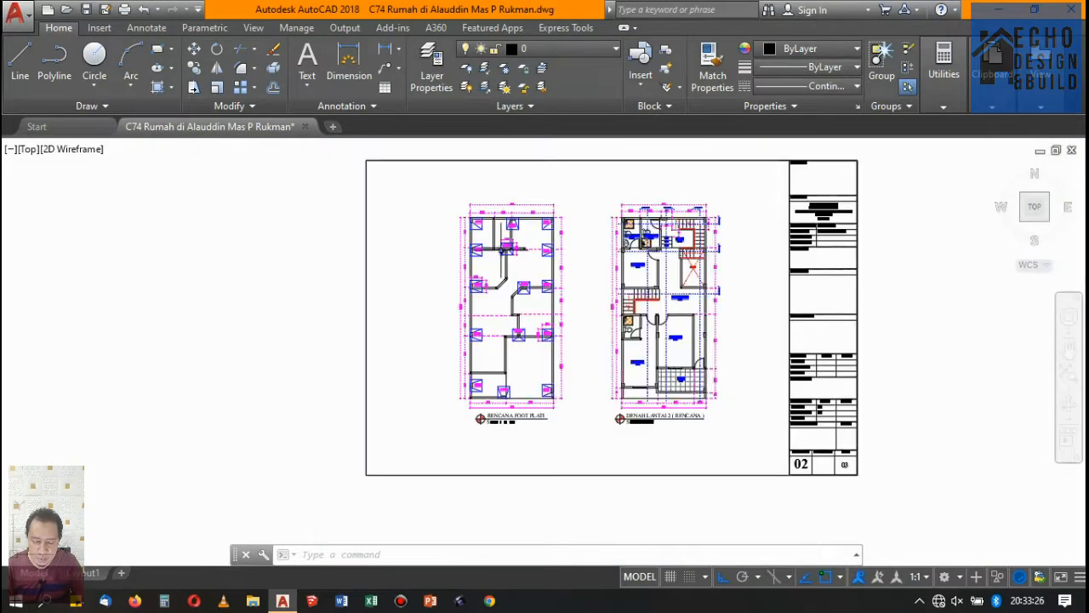
scroll(510, 377, "down", 2)
scroll(524, 331, "up", 4)
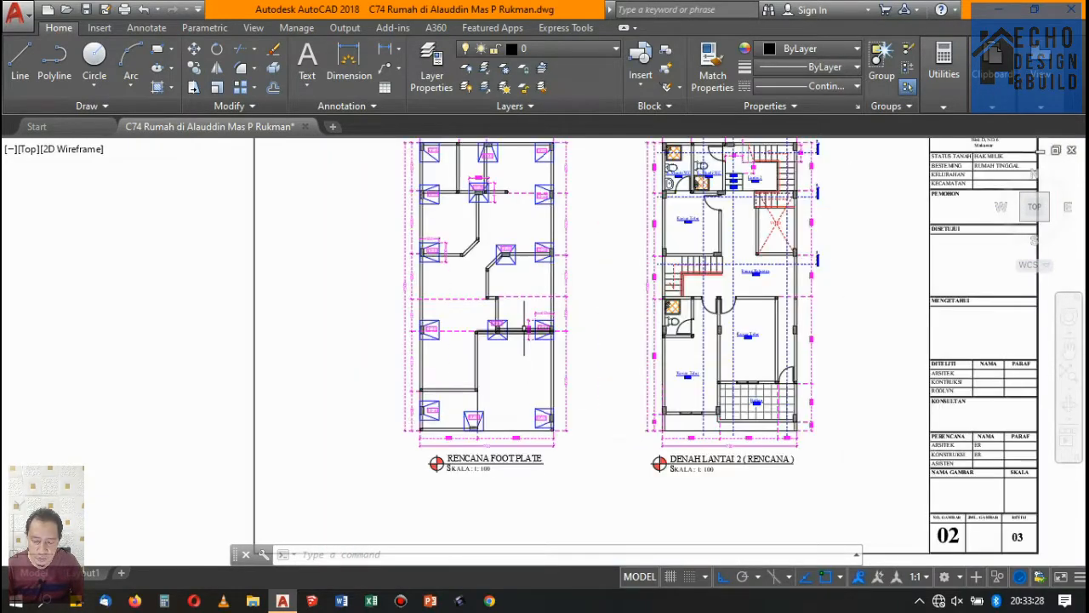
scroll(501, 332, "up", 4)
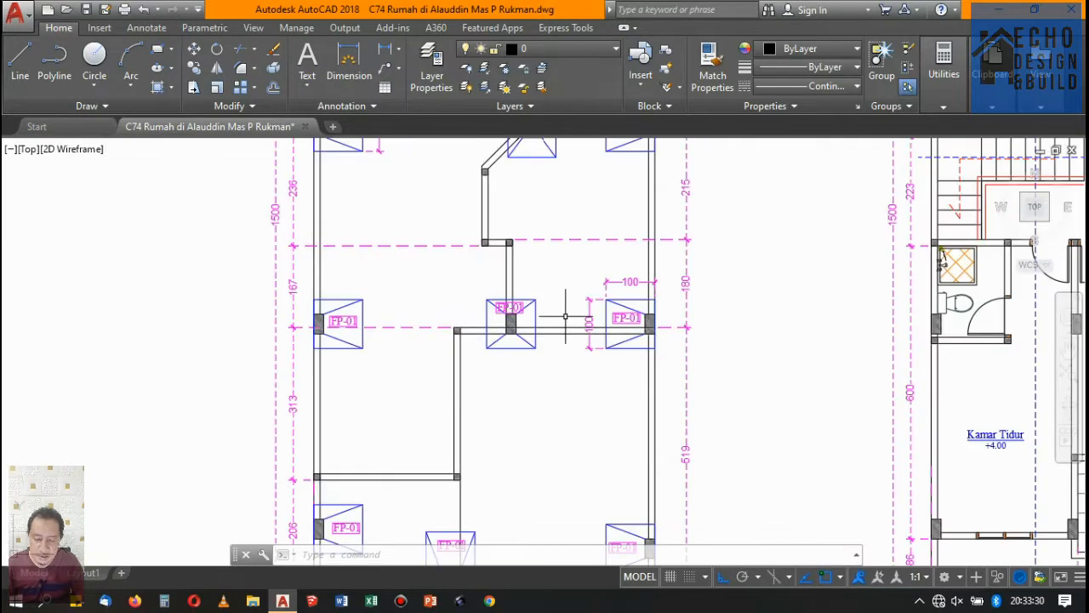
scroll(521, 324, "down", 5)
scroll(536, 338, "up", 3)
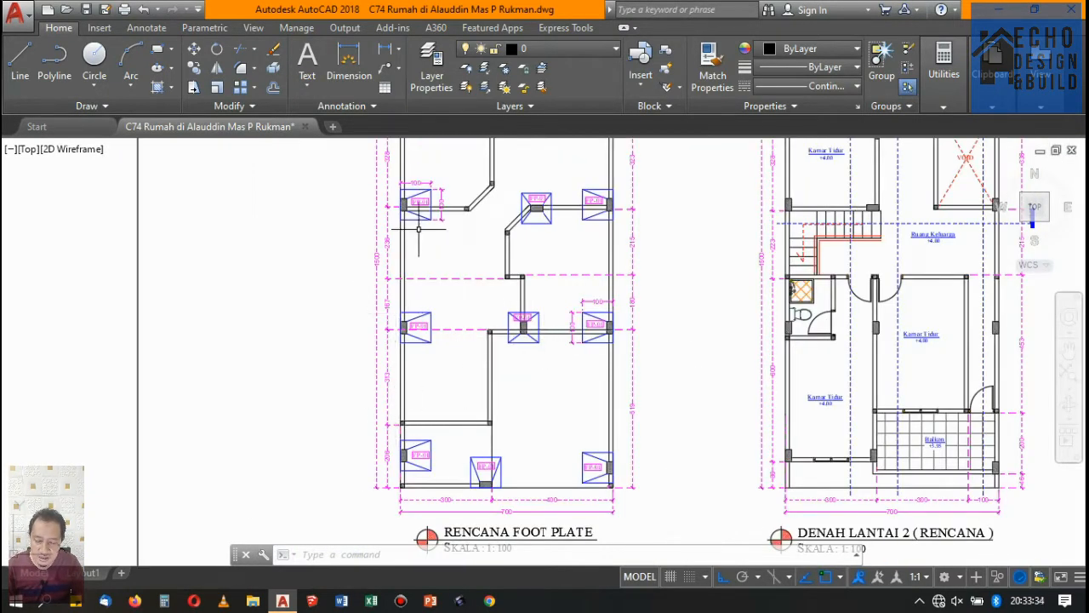
scroll(430, 385, "down", 2)
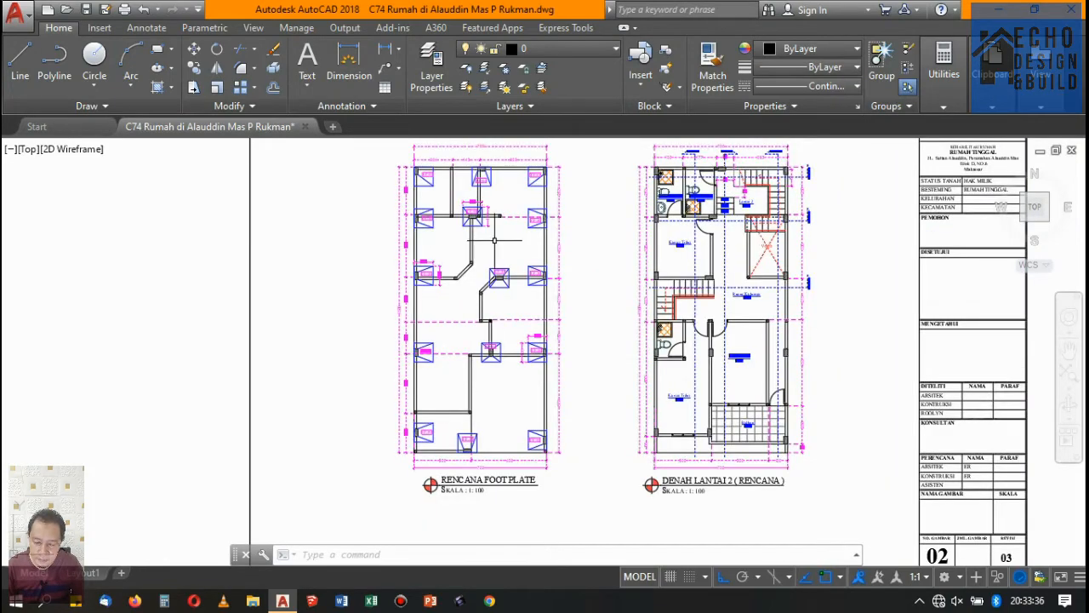
Step: Examine the columns and connecting wall at the FP-01 footings beside the diagonal wall on the foot plate plan
scroll(545, 275, "up", 5)
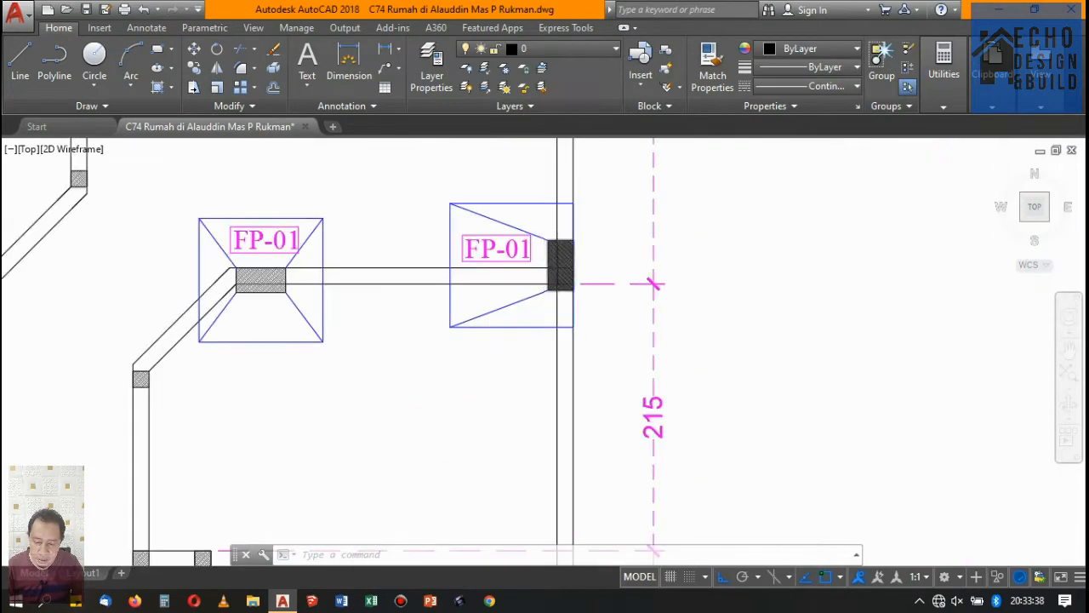
scroll(574, 269, "down", 3)
scroll(574, 269, "up", 2)
scroll(544, 280, "down", 5)
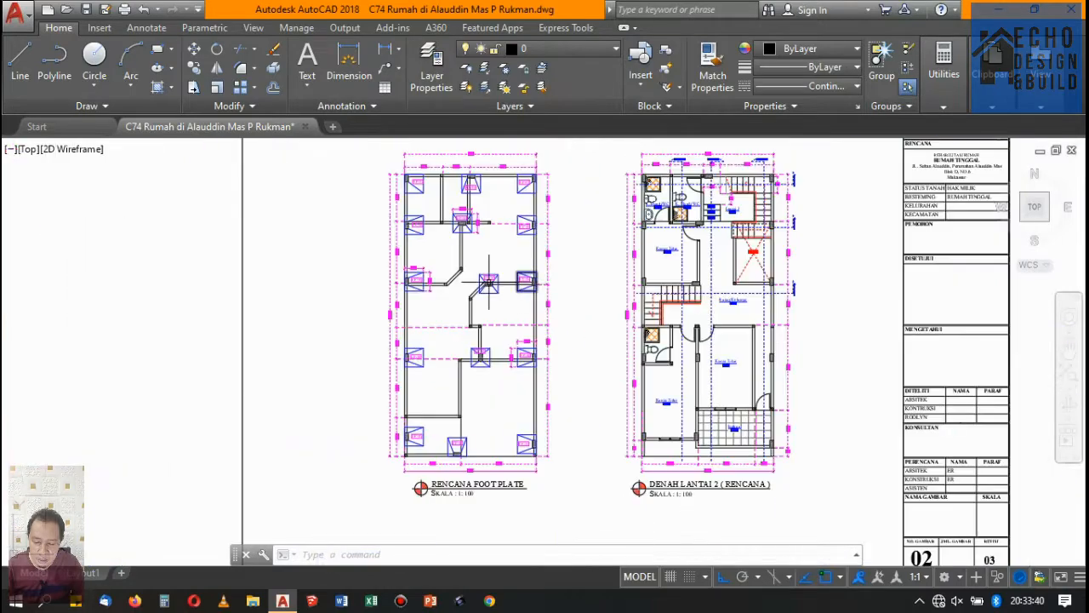
scroll(491, 285, "up", 6)
scroll(492, 285, "up", 4)
scroll(518, 275, "down", 5)
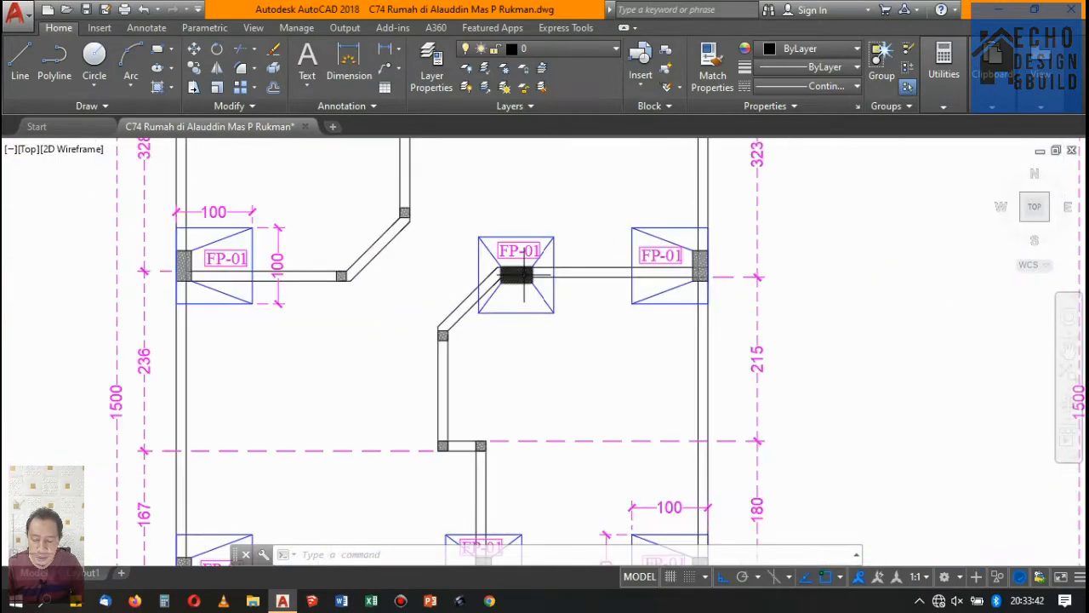
scroll(515, 272, "up", 7)
scroll(515, 272, "down", 4)
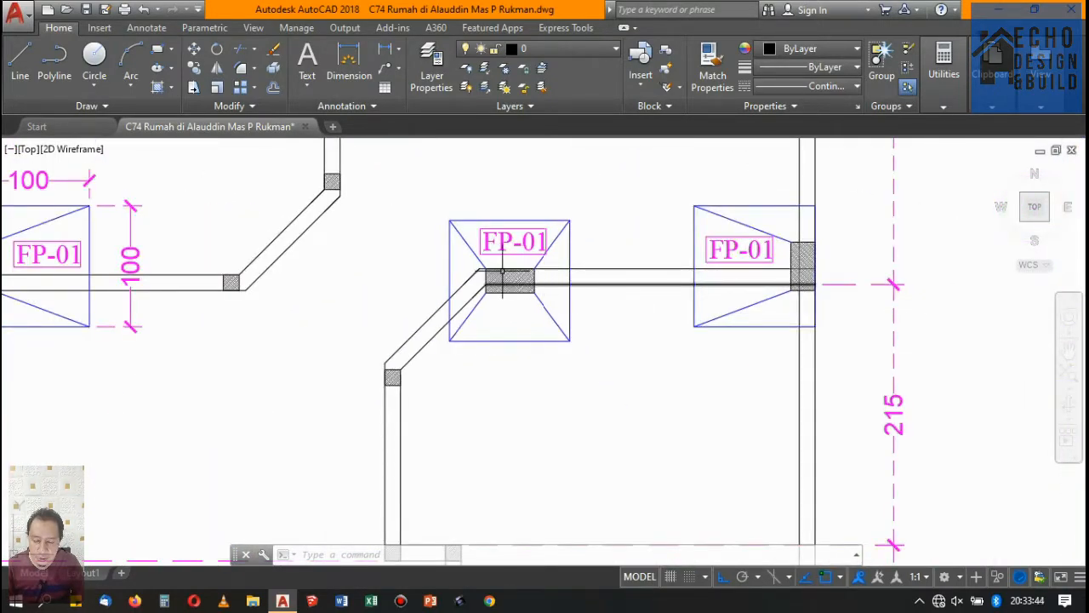
scroll(502, 274, "down", 8)
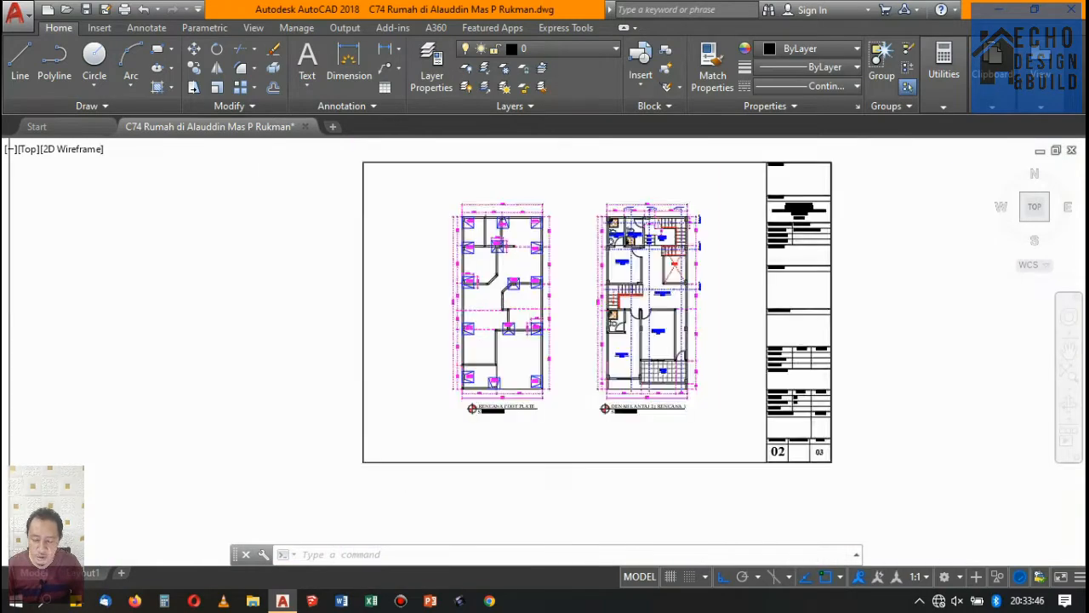
Step: Examine the carport walls and front FP-01 footings on the foot plate plan, including the area around its title
scroll(502, 274, "up", 7)
scroll(520, 341, "down", 4)
scroll(532, 371, "up", 4)
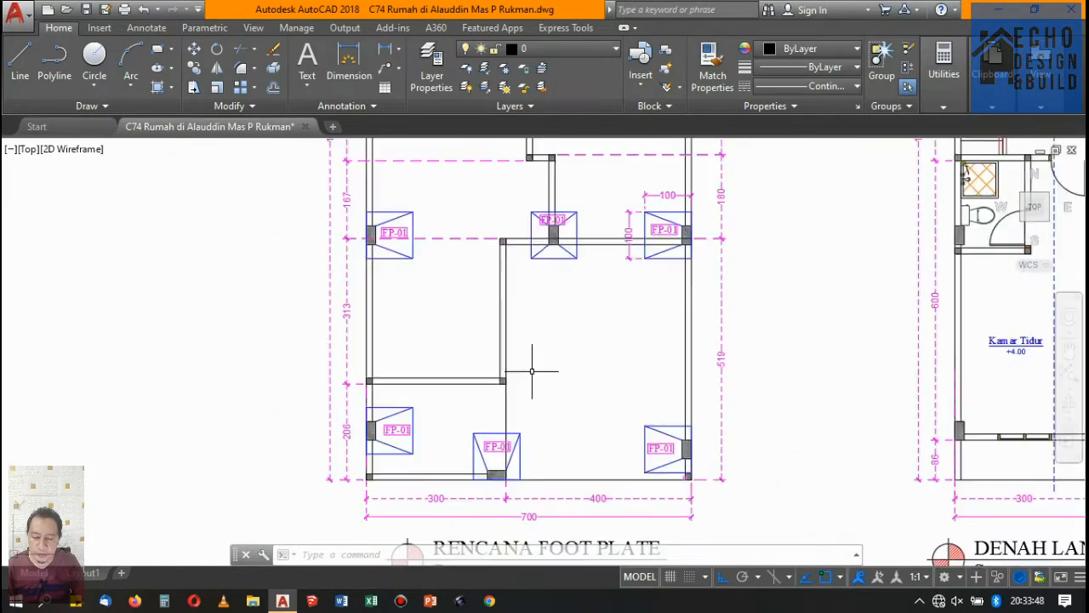
scroll(532, 372, "down", 10)
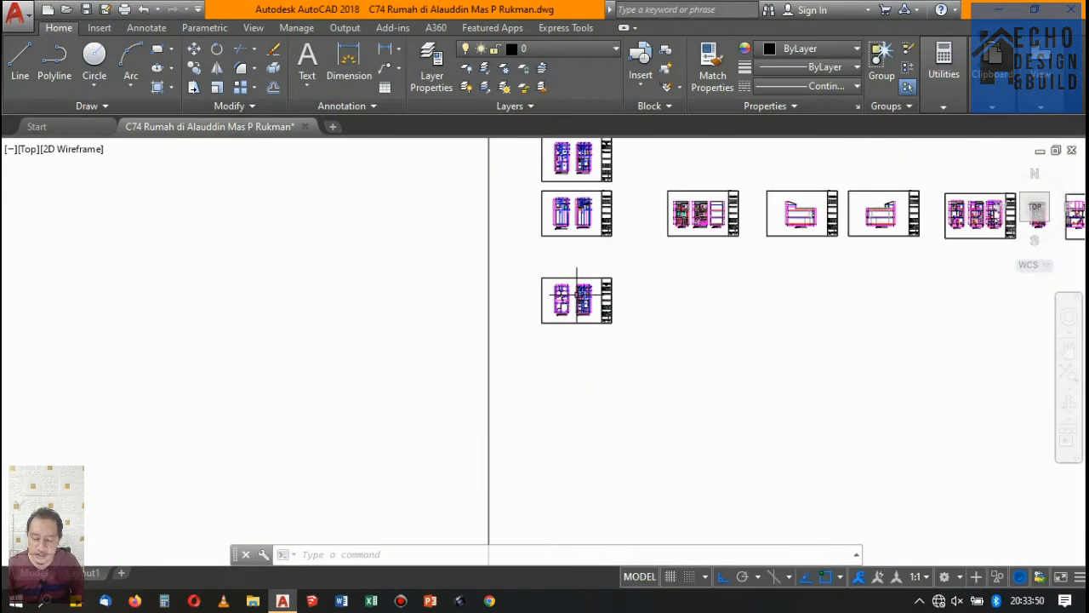
scroll(577, 294, "up", 8)
scroll(511, 374, "down", 3)
scroll(493, 407, "up", 3)
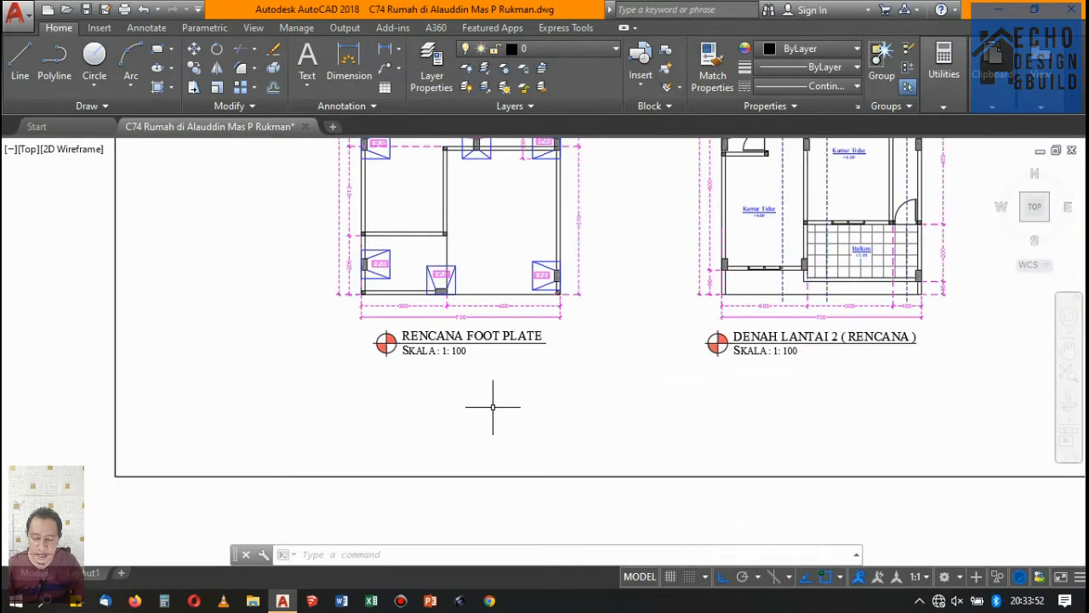
scroll(493, 407, "up", 2)
scroll(510, 332, "down", 5)
scroll(549, 238, "up", 3)
scroll(536, 253, "down", 1)
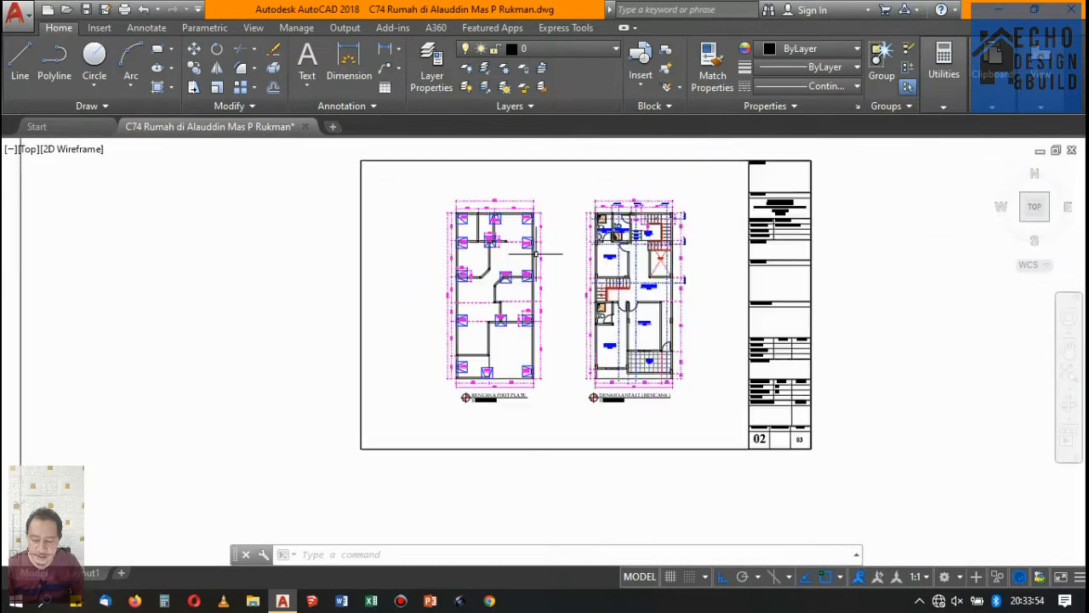
Step: Compare the wall layout of the foot plate plan with the upper floor plan, Denah Lantai 2 (Rencana)
scroll(536, 253, "up", 2)
scroll(540, 240, "down", 4)
scroll(561, 244, "up", 4)
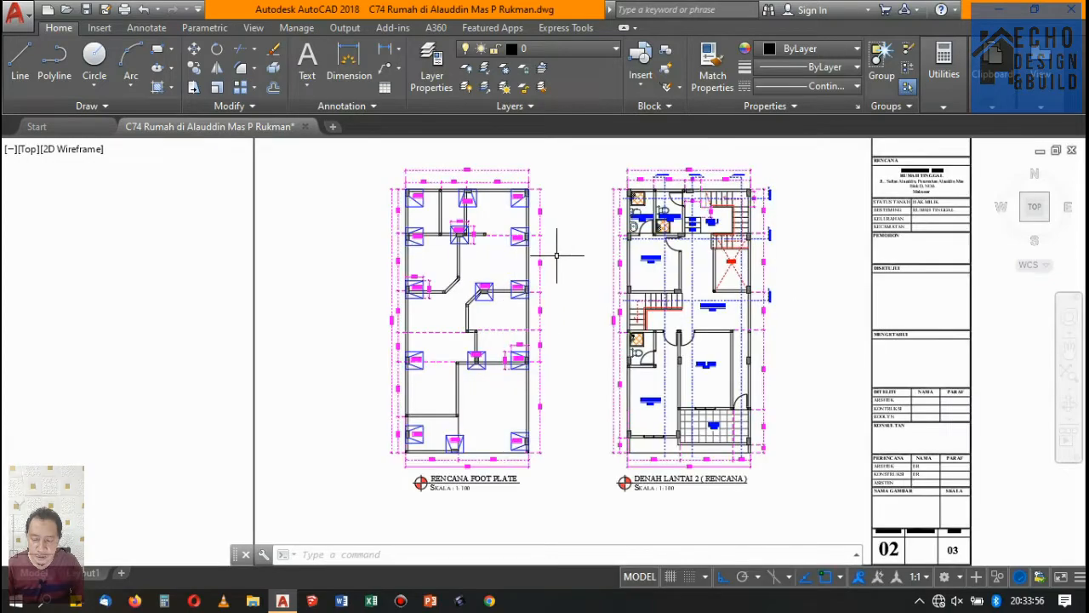
scroll(562, 244, "down", 4)
scroll(556, 253, "up", 2)
scroll(556, 253, "up", 2)
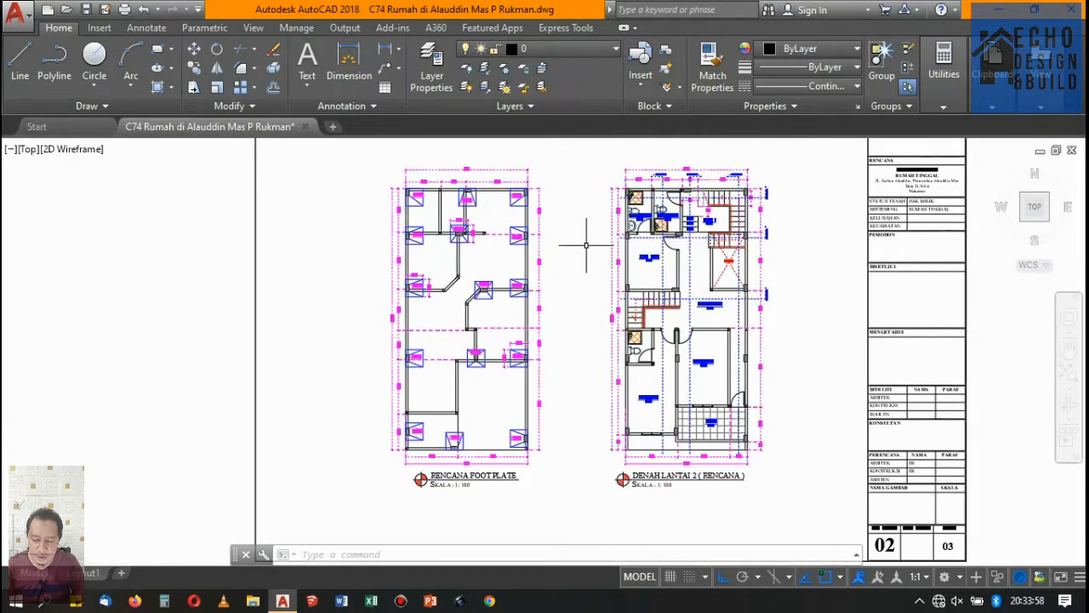
scroll(540, 209, "up", 6)
scroll(553, 204, "down", 7)
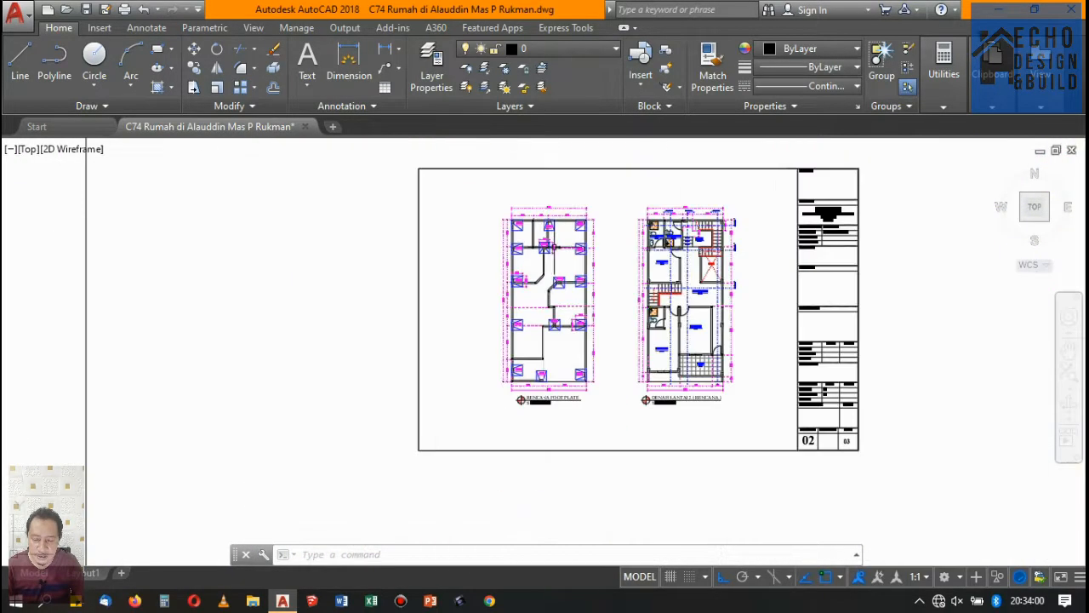
scroll(573, 200, "up", 4)
scroll(573, 200, "down", 5)
scroll(573, 200, "up", 3)
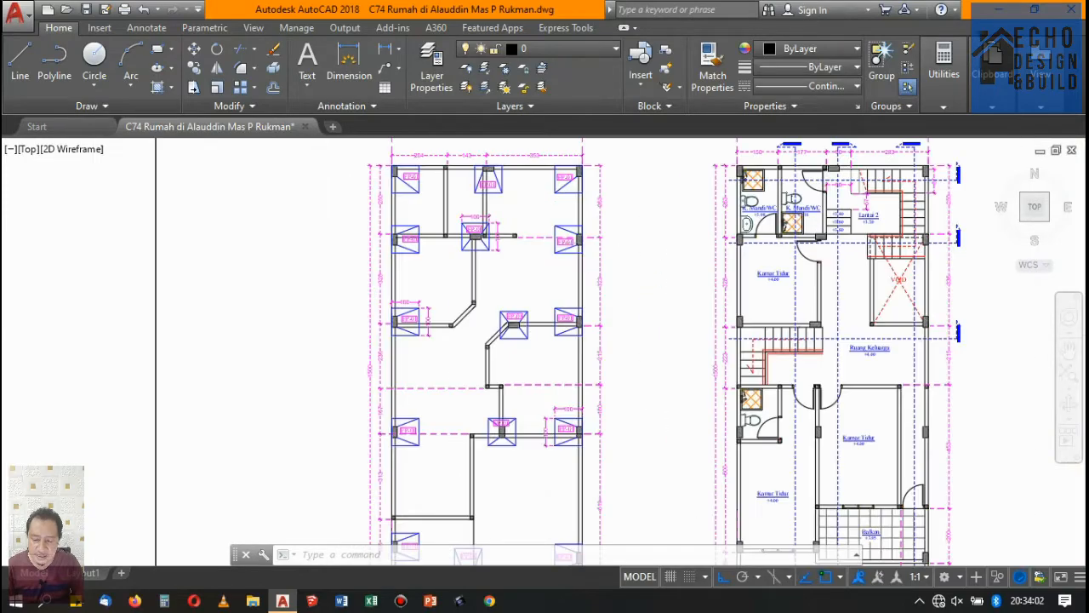
Step: Examine the walls meeting the interior FP-01 footings, from behind the carport to the rear rooms, on the foot plate plan
scroll(573, 200, "down", 2)
scroll(576, 267, "up", 4)
scroll(561, 290, "down", 6)
scroll(536, 316, "up", 5)
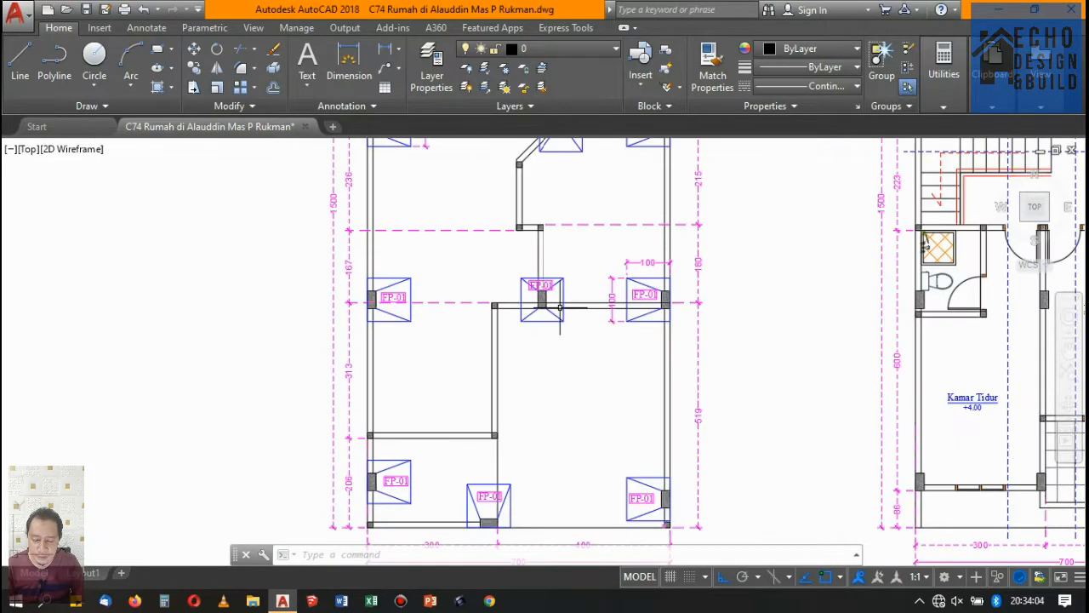
scroll(555, 304, "down", 3)
scroll(555, 304, "up", 5)
scroll(555, 290, "down", 5)
scroll(557, 255, "up", 5)
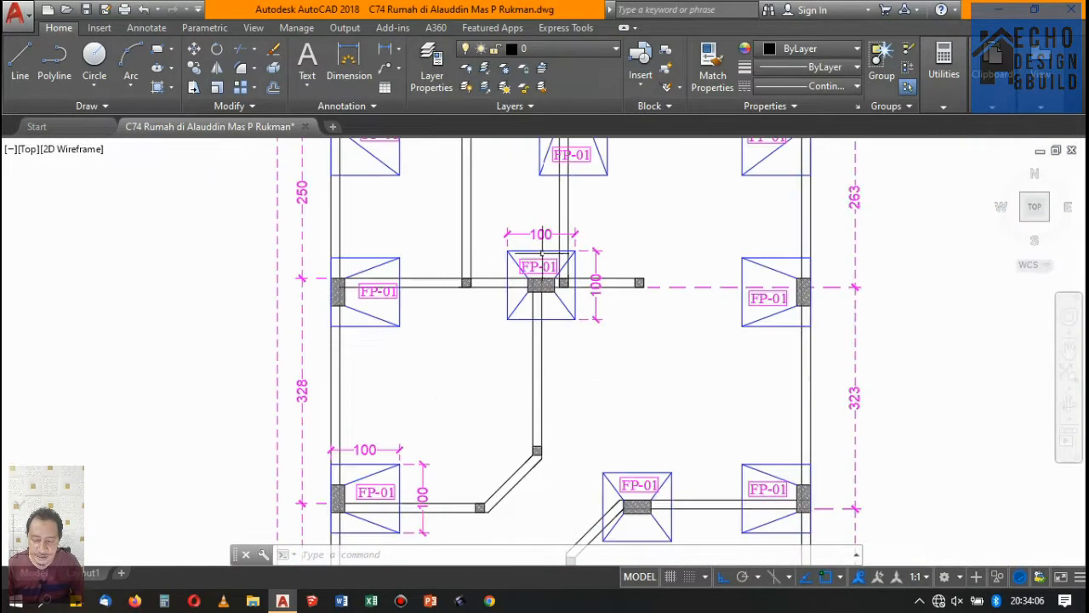
Step: Examine the rear wall, its partition junctions and the neighbouring FP-01 footings on the foot plate plan
scroll(560, 235, "down", 2)
scroll(559, 235, "up", 3)
scroll(545, 243, "down", 3)
scroll(536, 242, "up", 3)
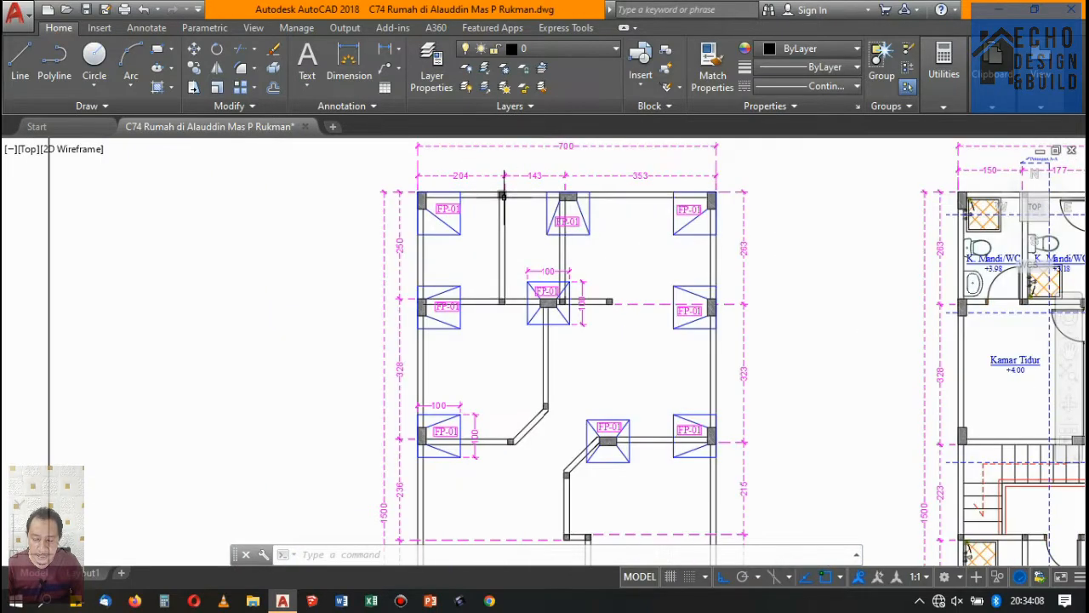
scroll(527, 239, "down", 3)
scroll(526, 238, "down", 4)
scroll(519, 230, "up", 4)
scroll(511, 221, "down", 4)
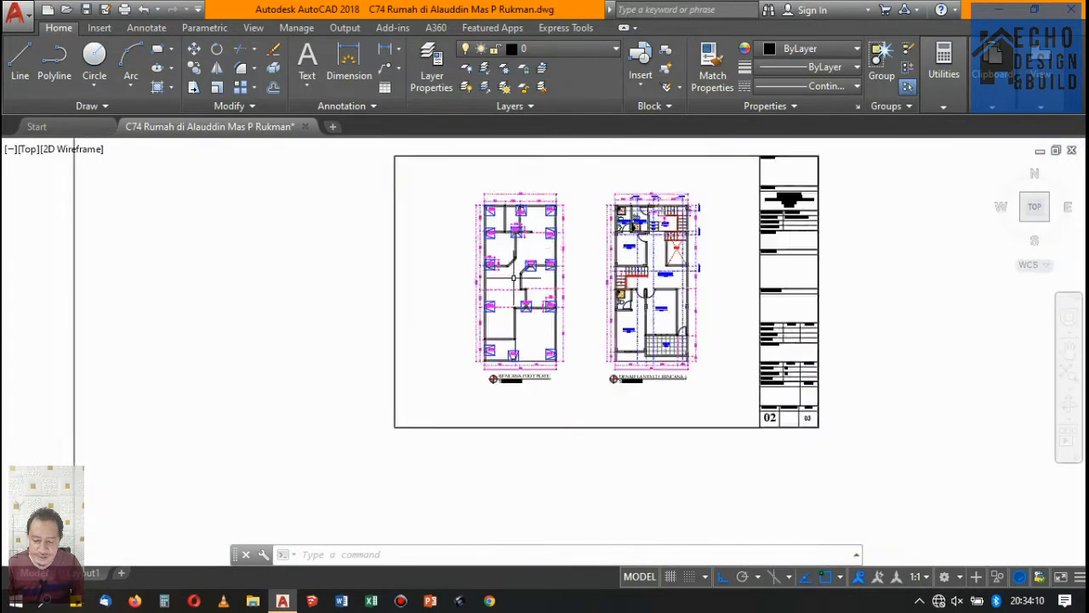
scroll(482, 197, "up", 6)
scroll(482, 197, "down", 6)
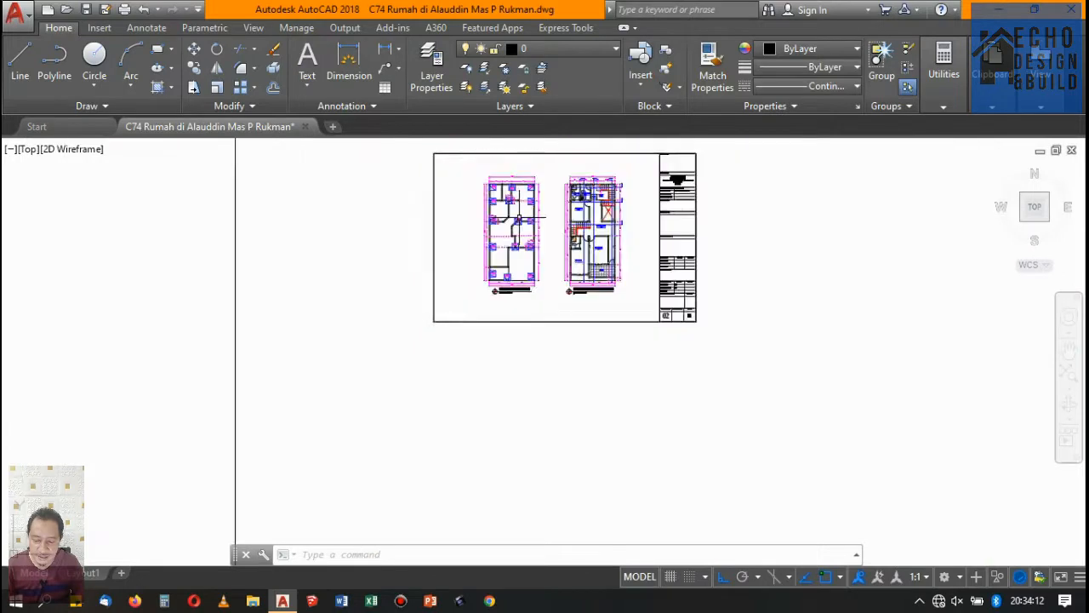
scroll(519, 205, "up", 3)
scroll(536, 213, "down", 6)
Step: Copy the whole foot plate sheet, including its frame and both plans, straight down to just below the original
scroll(550, 218, "up", 2)
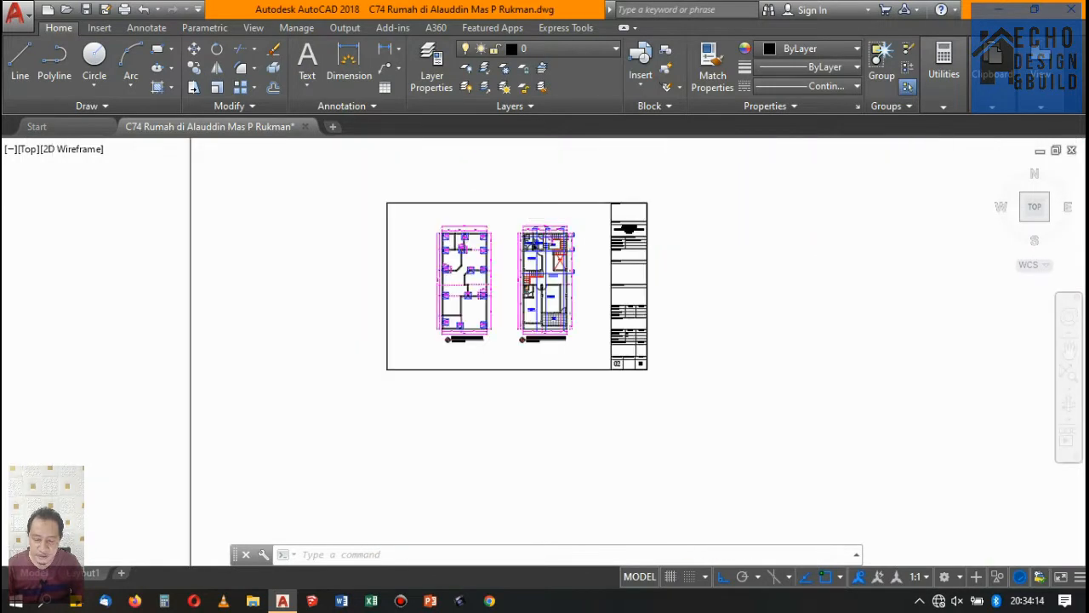
scroll(551, 219, "down", 1)
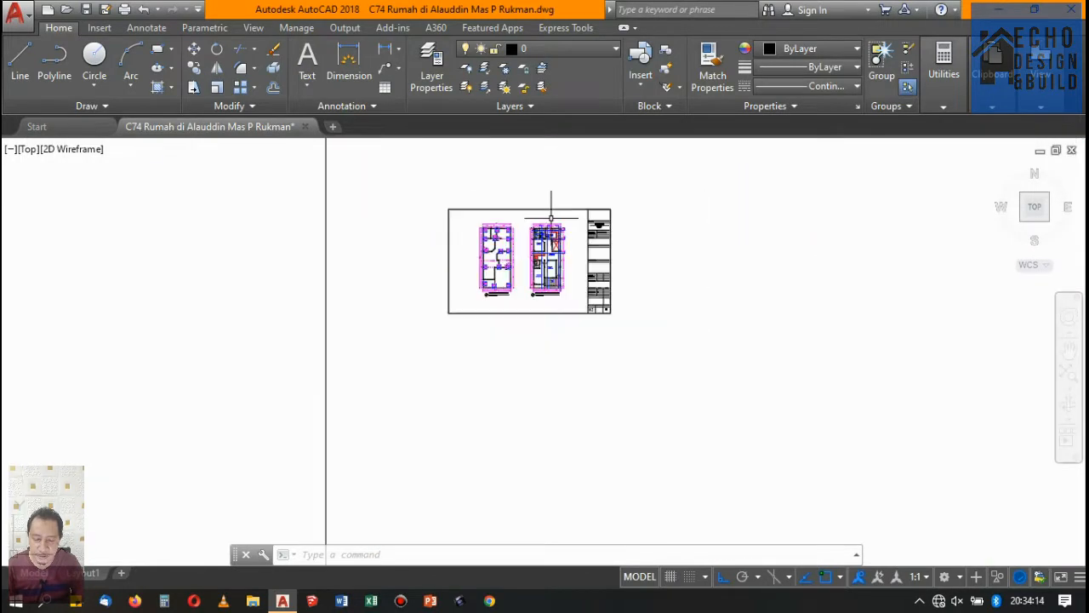
left_click(432, 185)
left_click(677, 341)
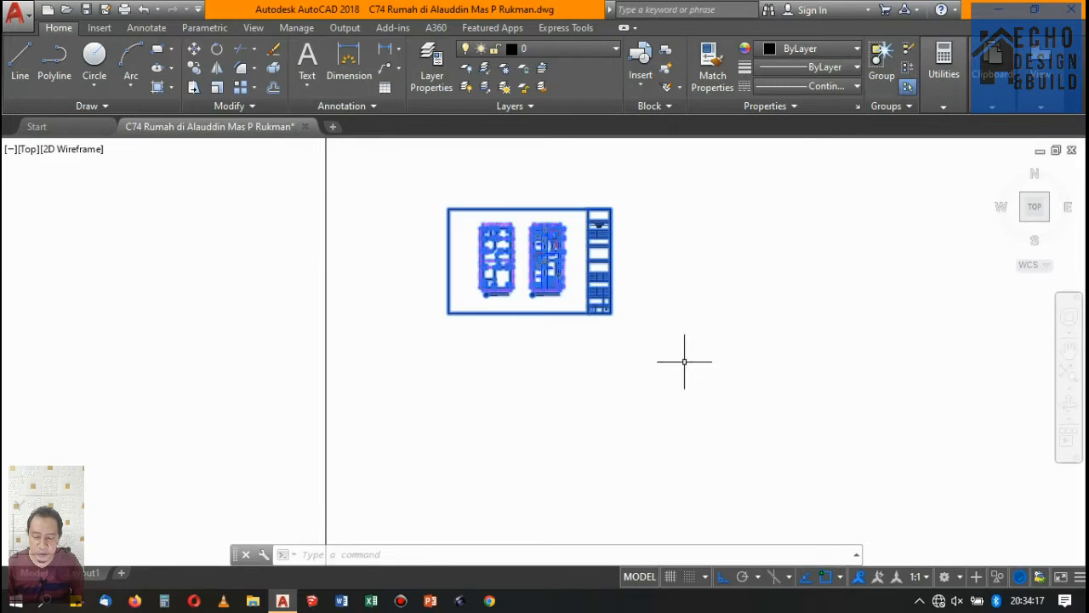
left_click(194, 68)
left_click(652, 202)
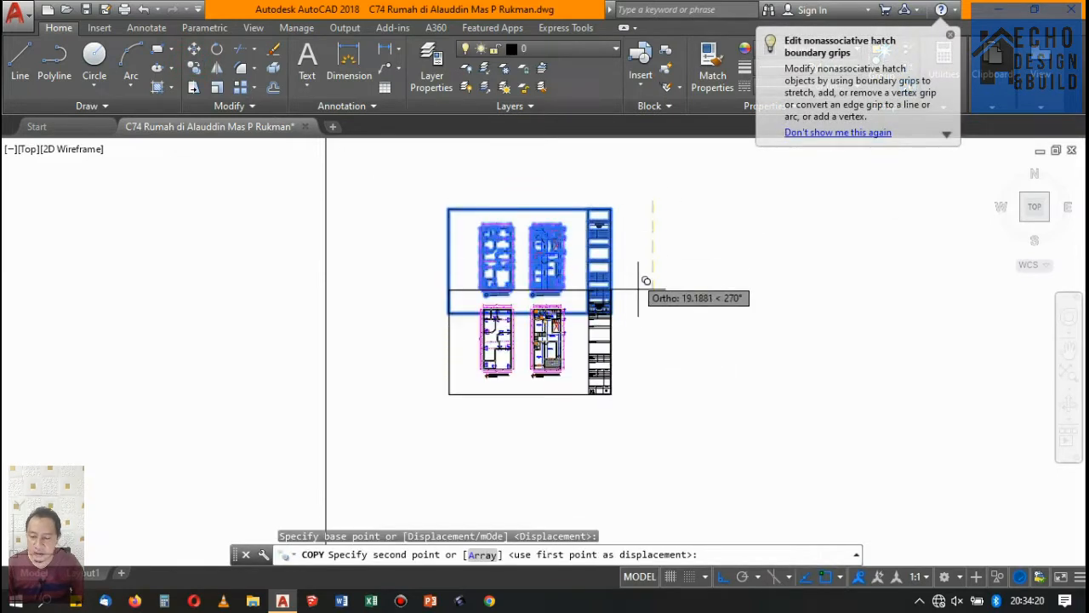
left_click(652, 320)
key("Escape")
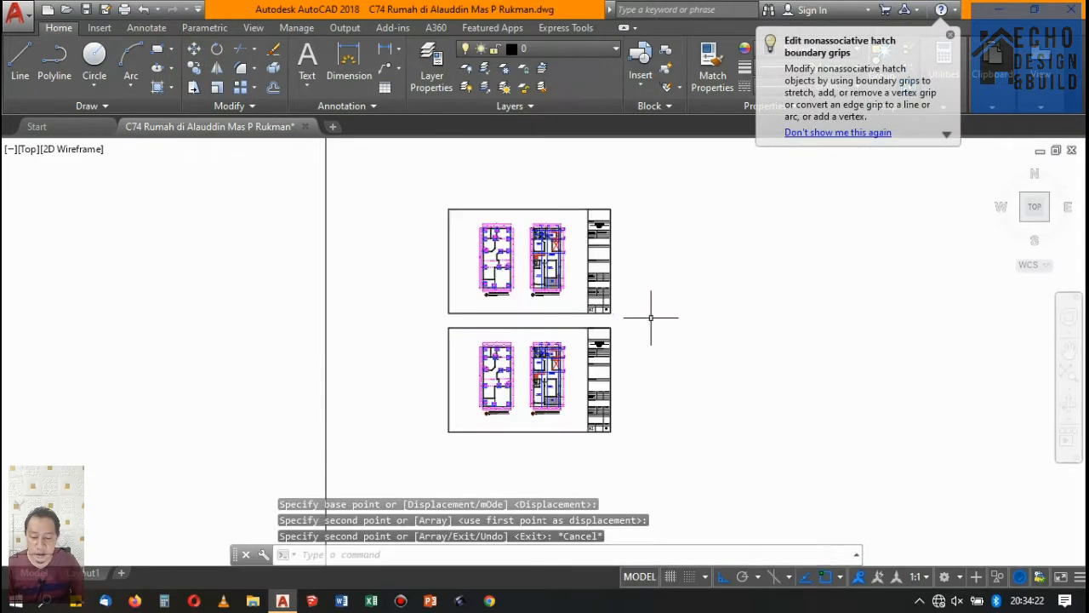
Step: Replace FOOT PLATE with "pondasi batu gunung" in the foot plate plan's title on the copied sheet
scroll(467, 440, "up", 8)
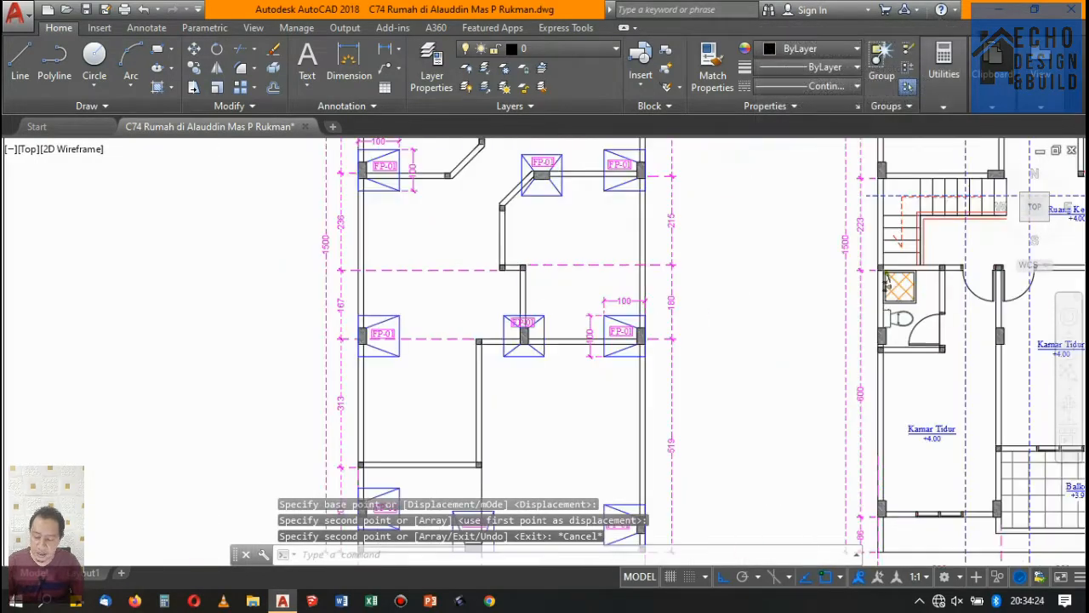
scroll(563, 264, "down", 1)
scroll(552, 299, "up", 2)
scroll(550, 315, "down", 3)
scroll(506, 153, "up", 2)
scroll(547, 337, "down", 1)
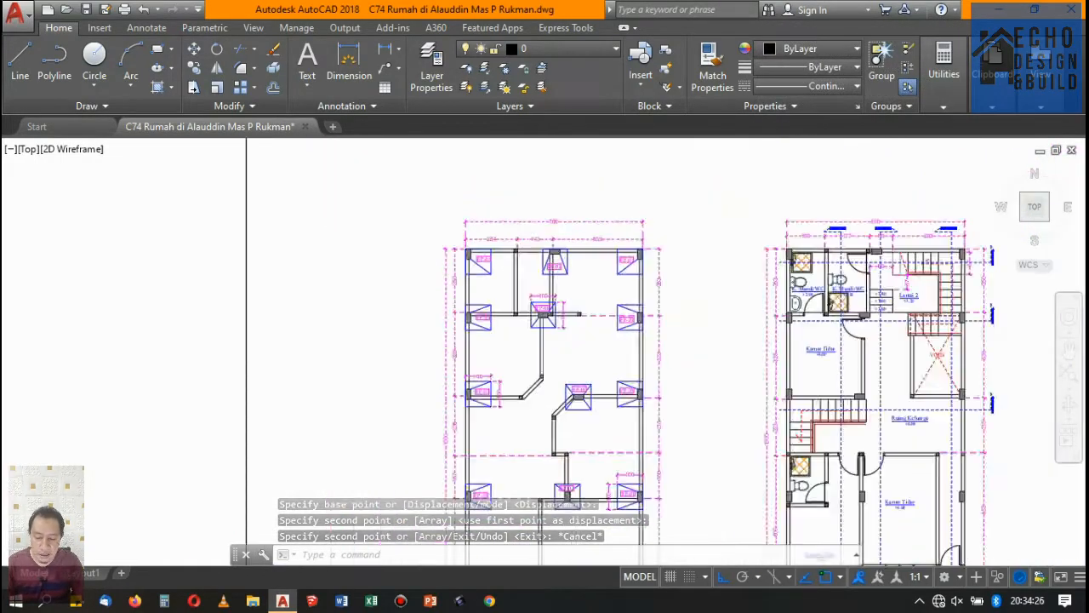
scroll(531, 289, "down", 5)
scroll(540, 382, "up", 8)
left_click(517, 333)
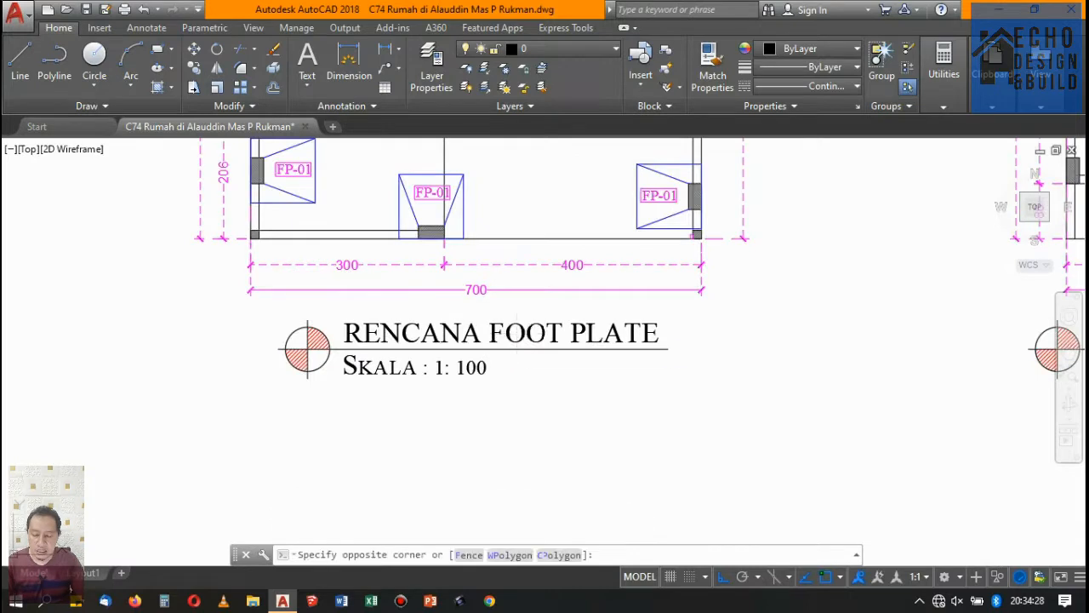
left_click(512, 351)
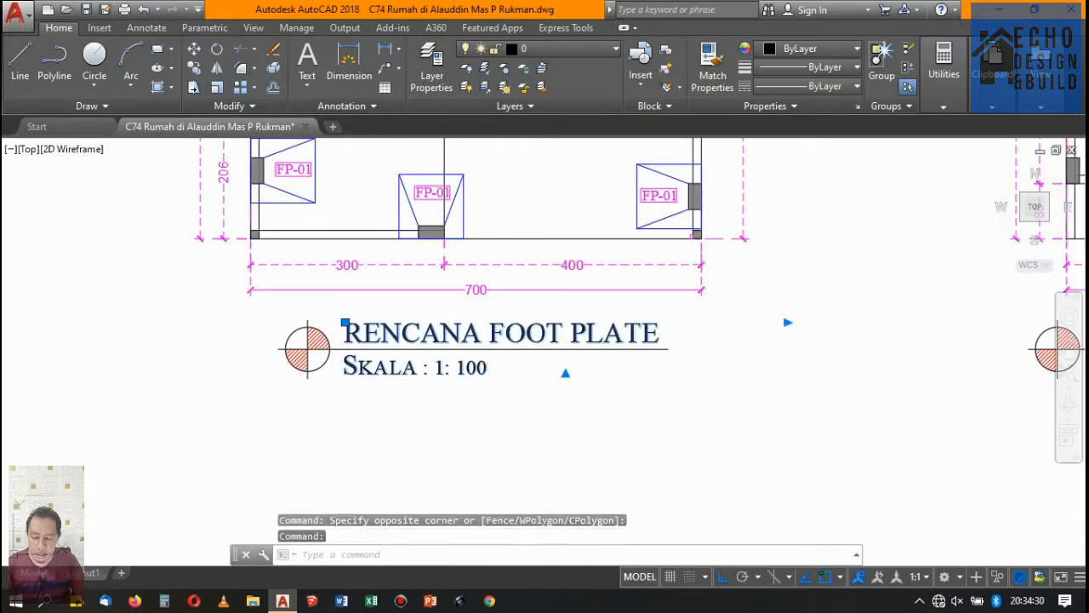
double_click(507, 336)
left_click_drag(660, 339, 482, 344)
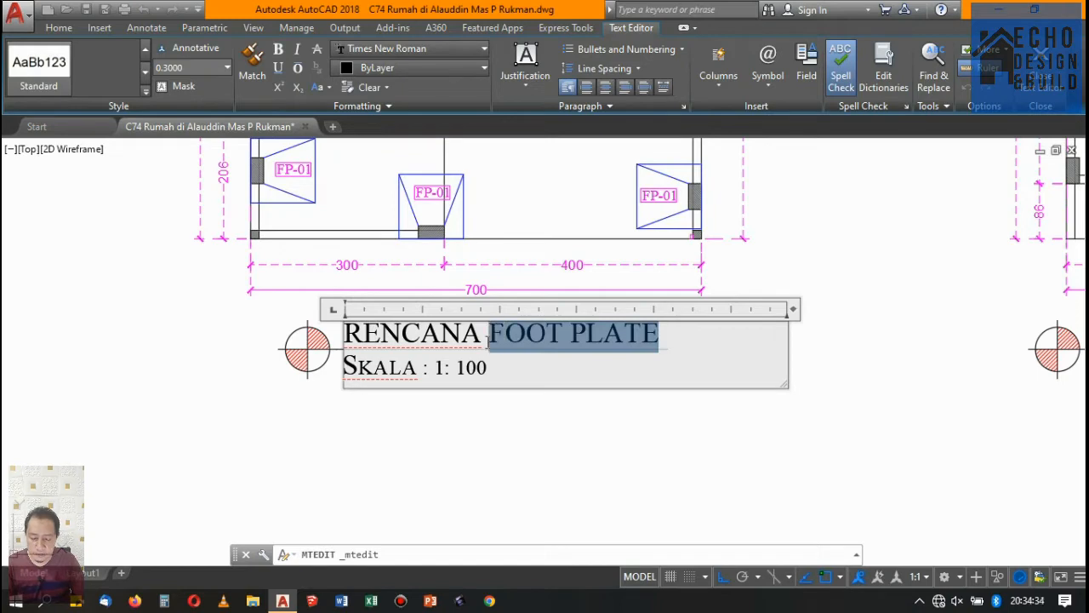
type("pondasi")
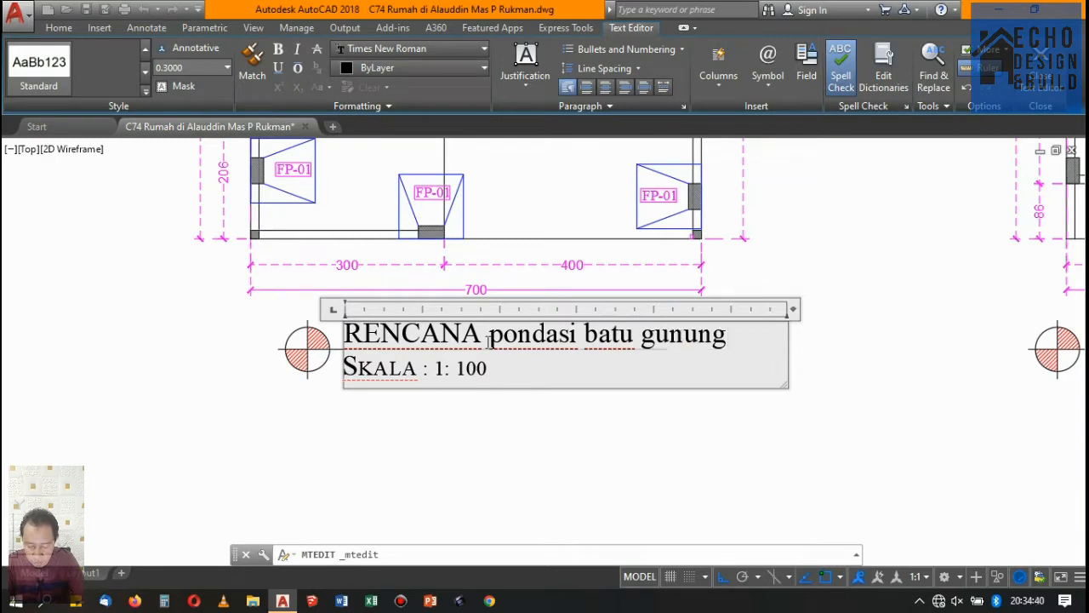
Step: Retype the new title words in capitals as PONDASI BATU GUNUNG, with BATU GUNUNG on its own second line
key("BackSpace")
key("BackSpace")
key("BackSpace")
key("BackSpace")
key("BackSpace")
key("BackSpace")
key("BackSpace")
key("BackSpace")
key("BackSpace")
key("BackSpace")
key("BackSpace")
key("BackSpace")
key("BackSpace")
key("BackSpace")
key("BackSpace")
key("BackSpace")
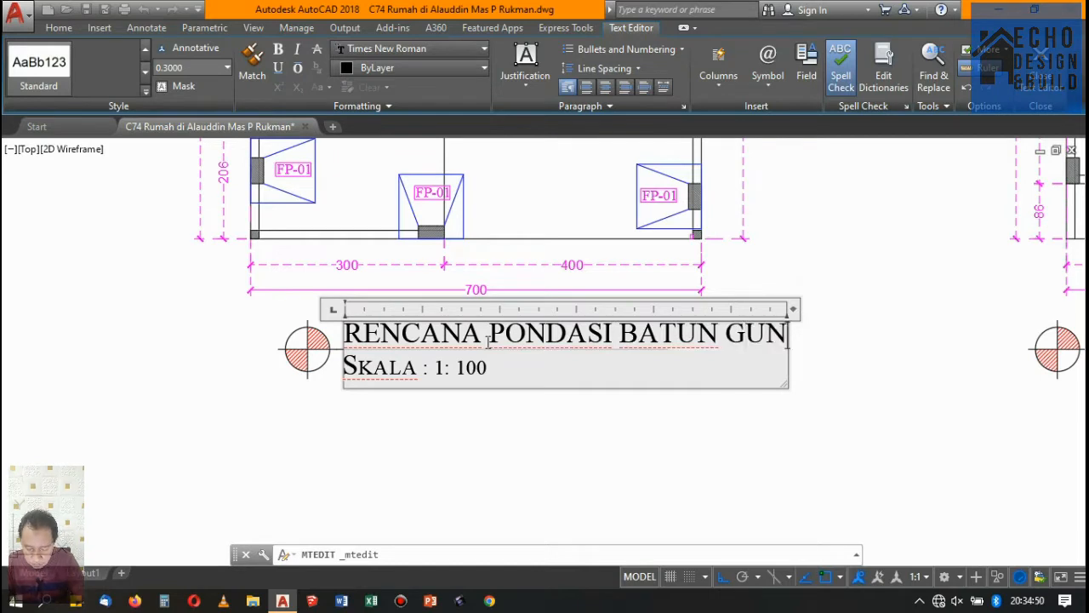
type("UNG")
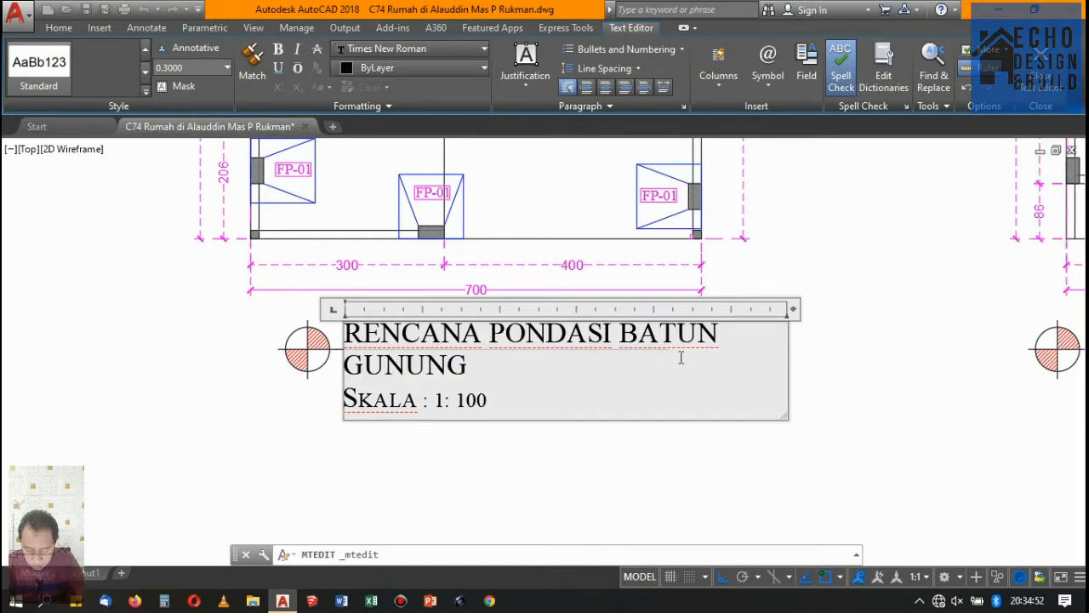
left_click(725, 336)
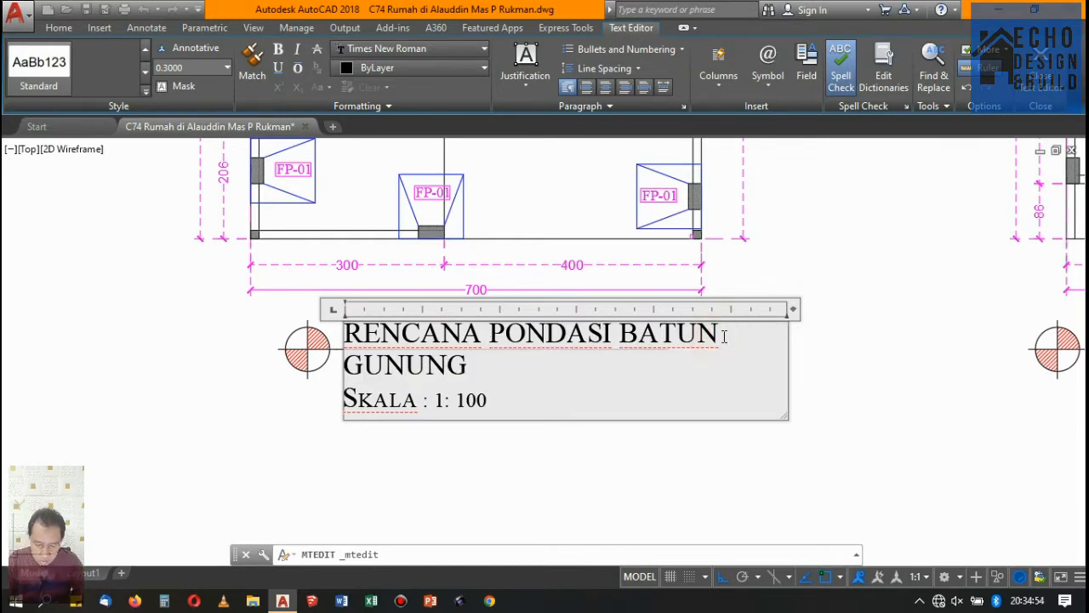
key("Delete")
key("BackSpace")
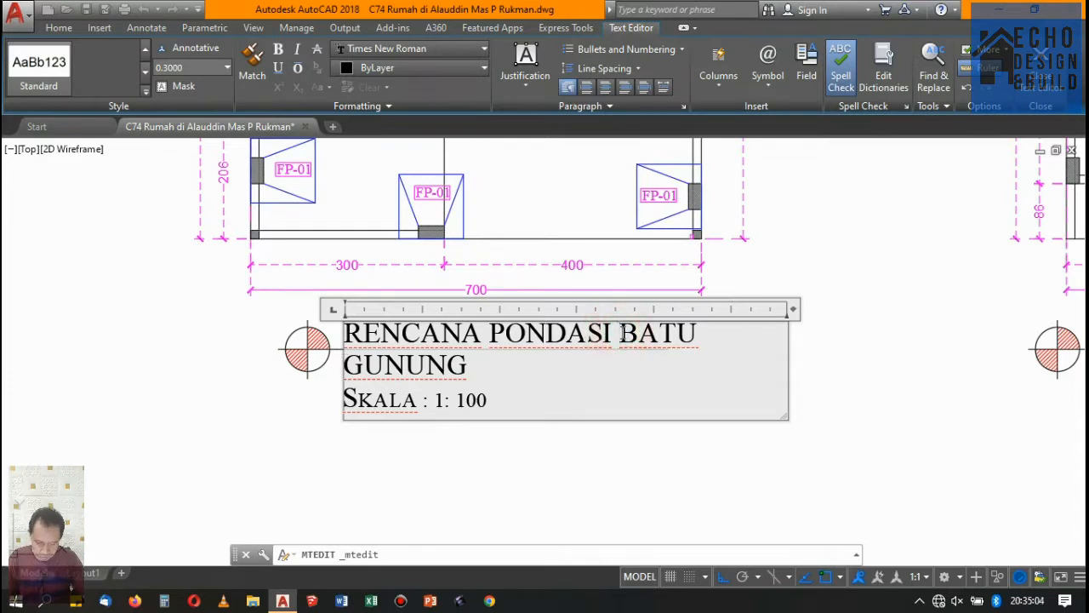
key("Return")
left_click(673, 460)
Step: Move the title's circle symbol and underline straight down so the line sits between BATU GUNUNG and the scale text
scroll(257, 306, "up", 4)
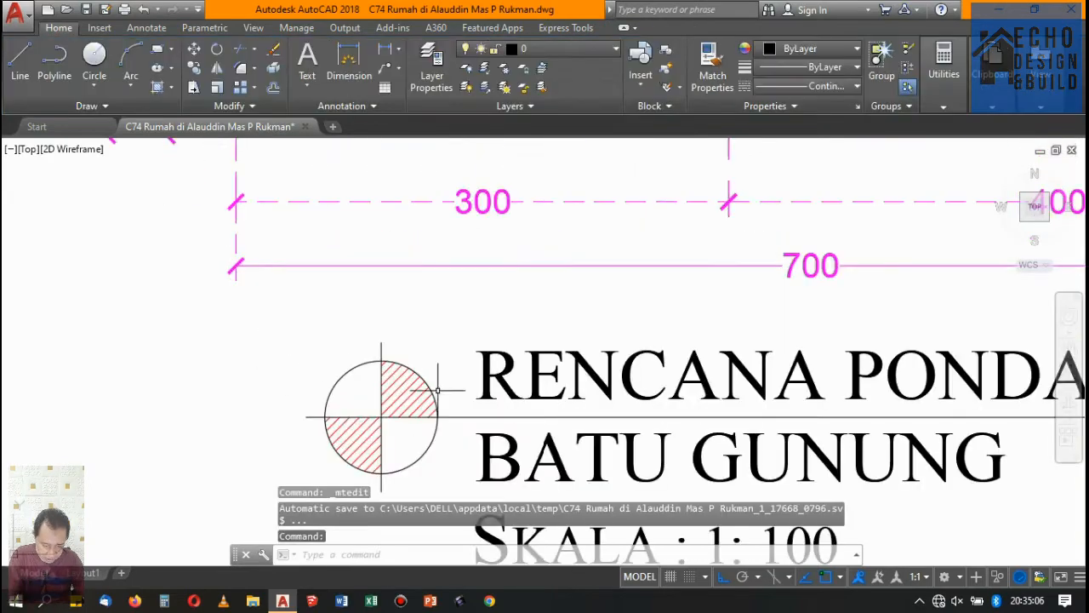
left_click(460, 436)
left_click(272, 364)
scroll(451, 290, "down", 6)
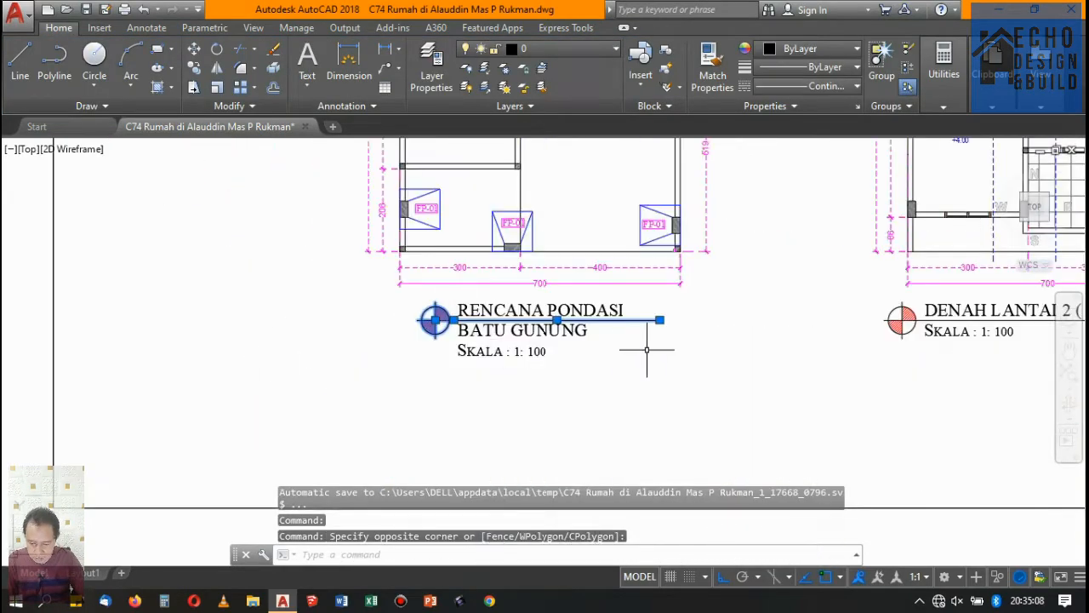
scroll(676, 339, "up", 2)
type("m")
key("Return")
left_click(719, 296)
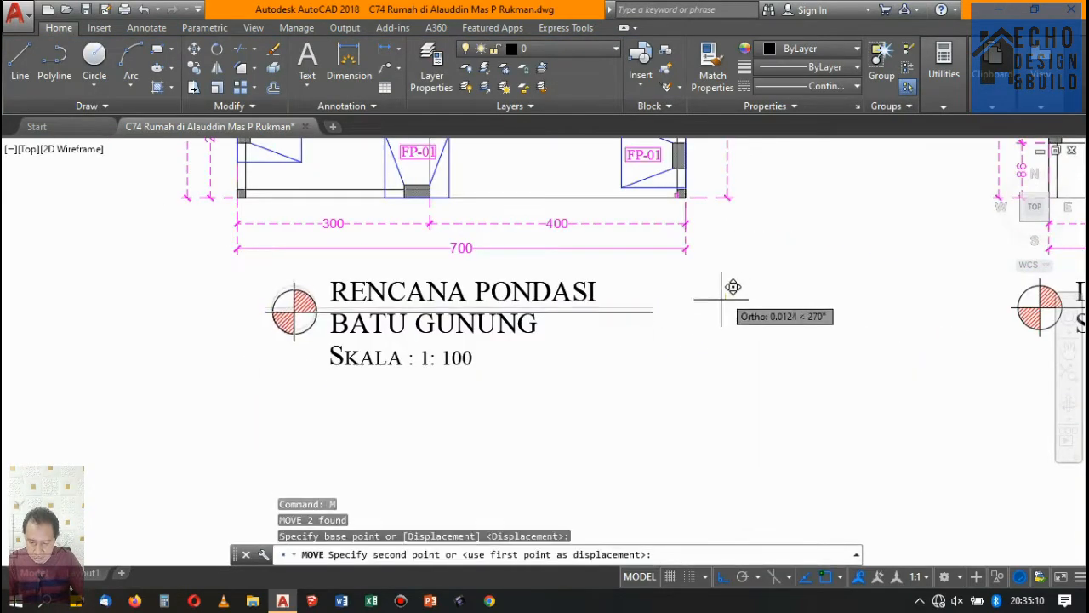
left_click(726, 316)
Step: Shorten the title underline to about 4.5 units so it ends just past the word PONDASI
left_click(689, 360)
left_click(618, 300)
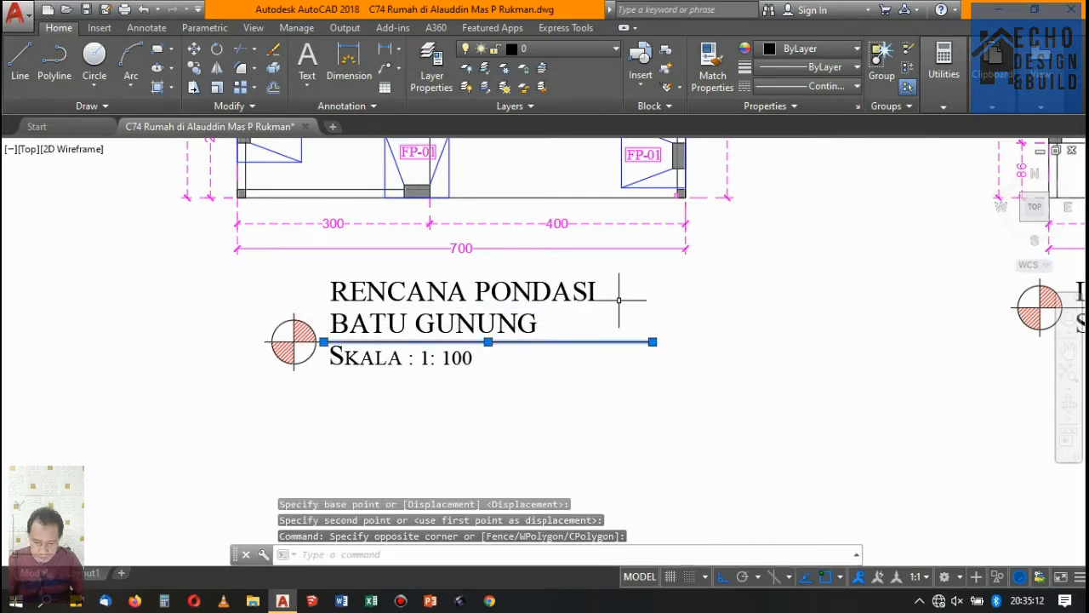
left_click(650, 342)
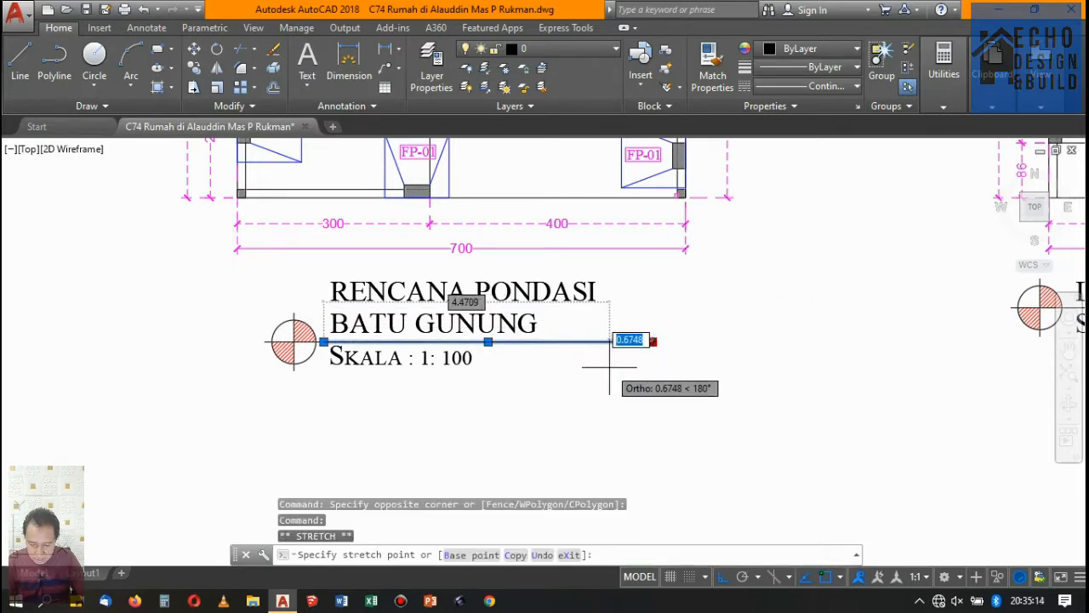
scroll(610, 342, "down", 2)
scroll(638, 244, "up", 2)
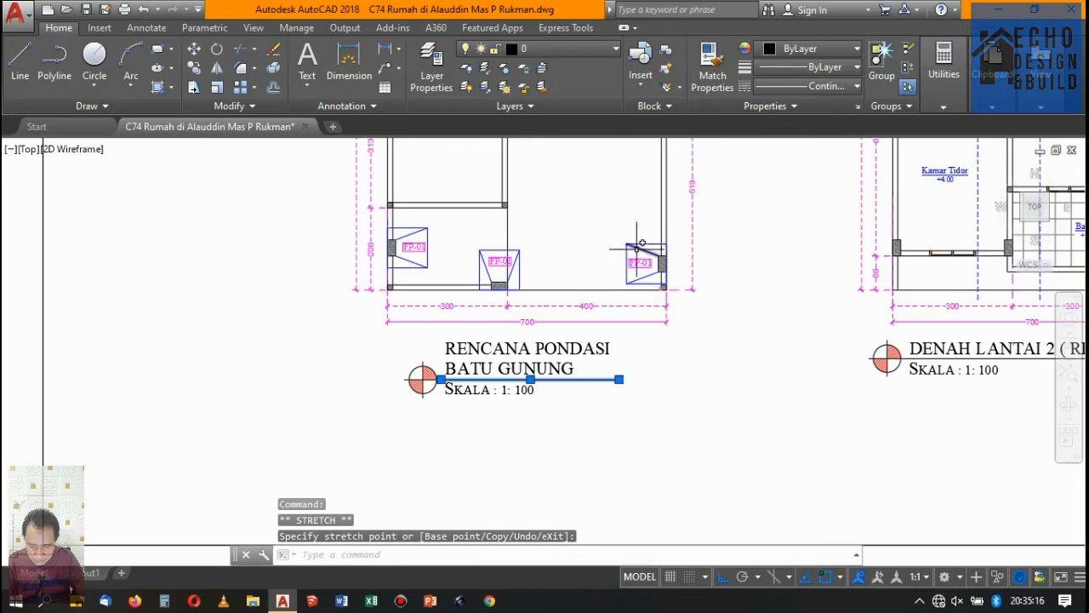
key("Escape")
Step: Erase the FP-01 footing outline, diagonals and label at the front column between the 300 and 400 dimensions
scroll(518, 271, "up", 2)
scroll(517, 270, "down", 3)
scroll(530, 333, "up", 3)
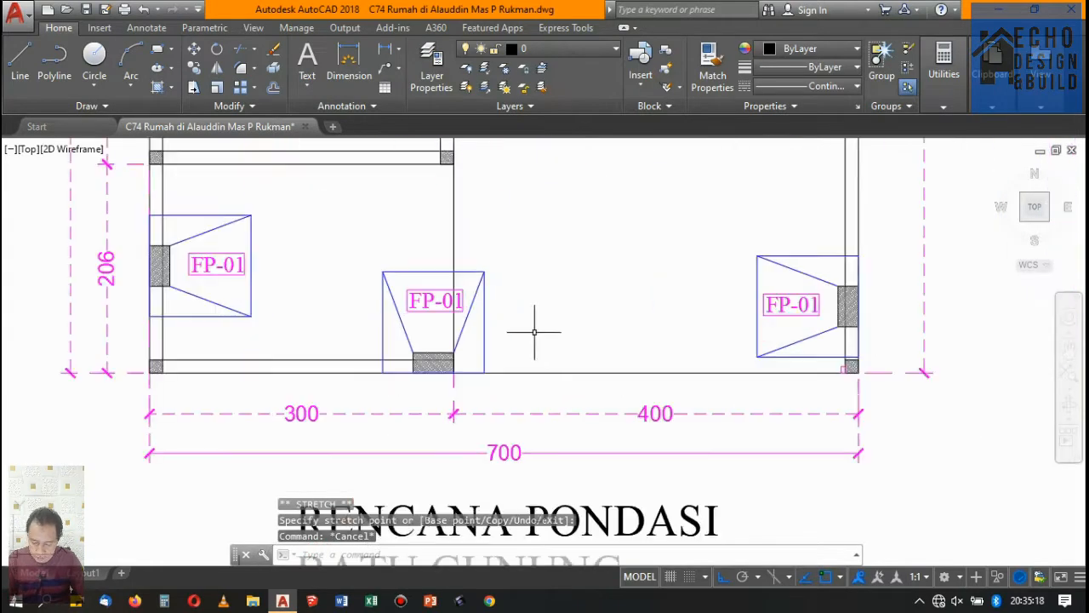
left_click(492, 362)
left_click(418, 294)
left_click(435, 331)
left_click(389, 284)
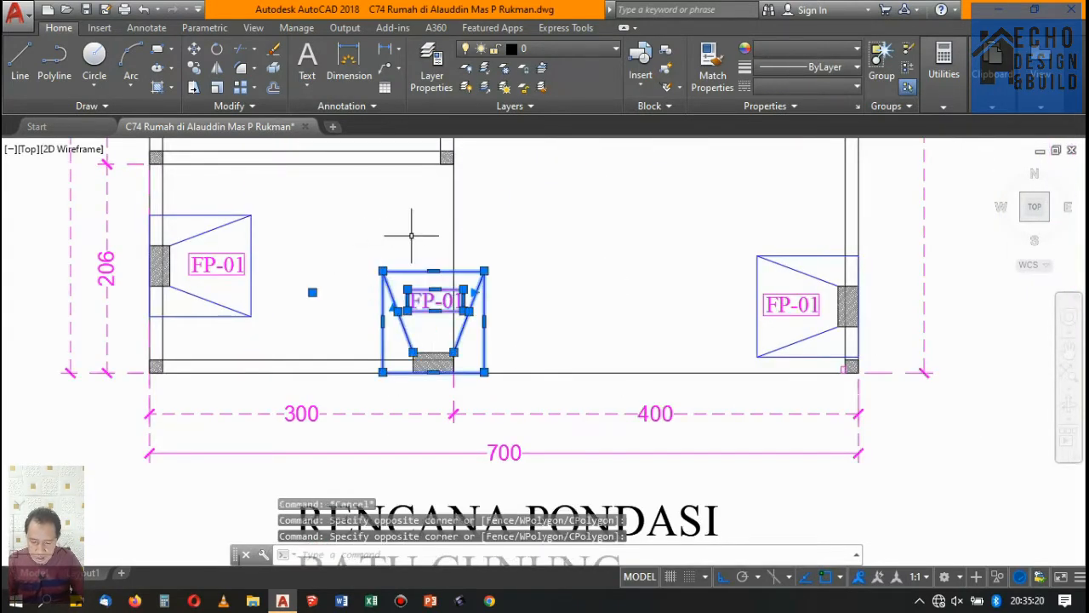
key("Delete")
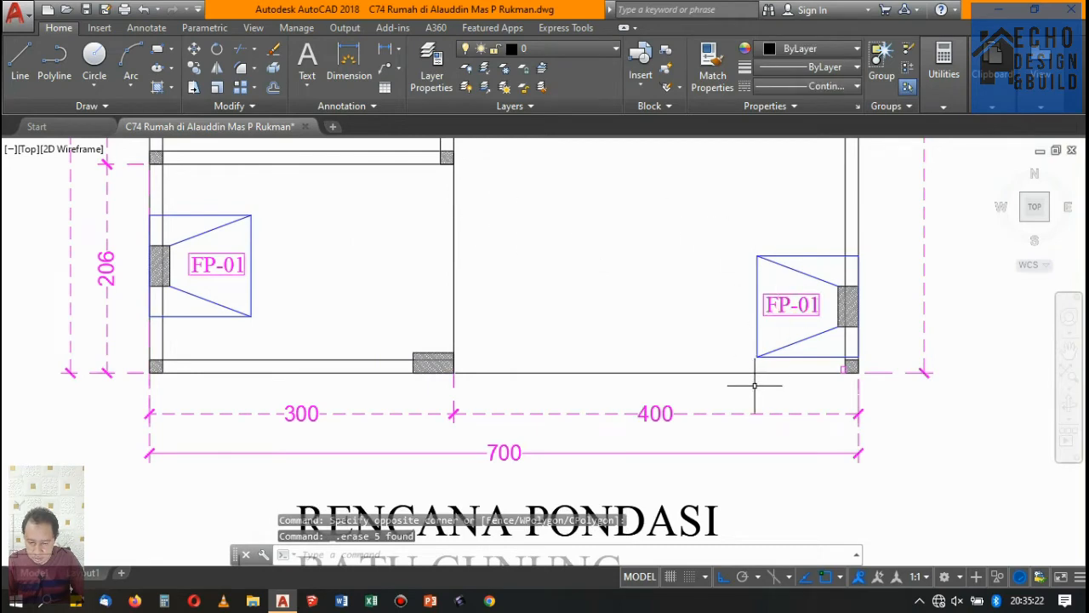
Step: Erase the FP-01 footings and labels at the front columns on the right and left outer walls
scroll(771, 372, "up", 4)
left_click(776, 351)
scroll(757, 351, "down", 4)
left_click(732, 213)
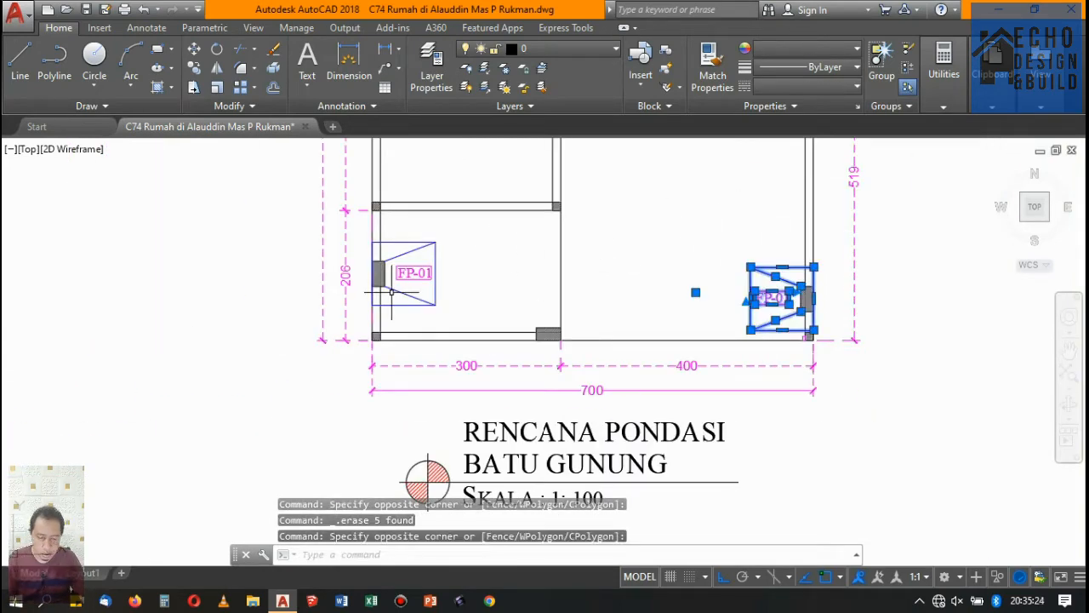
scroll(484, 343, "up", 4)
left_click(551, 359)
left_click(501, 163)
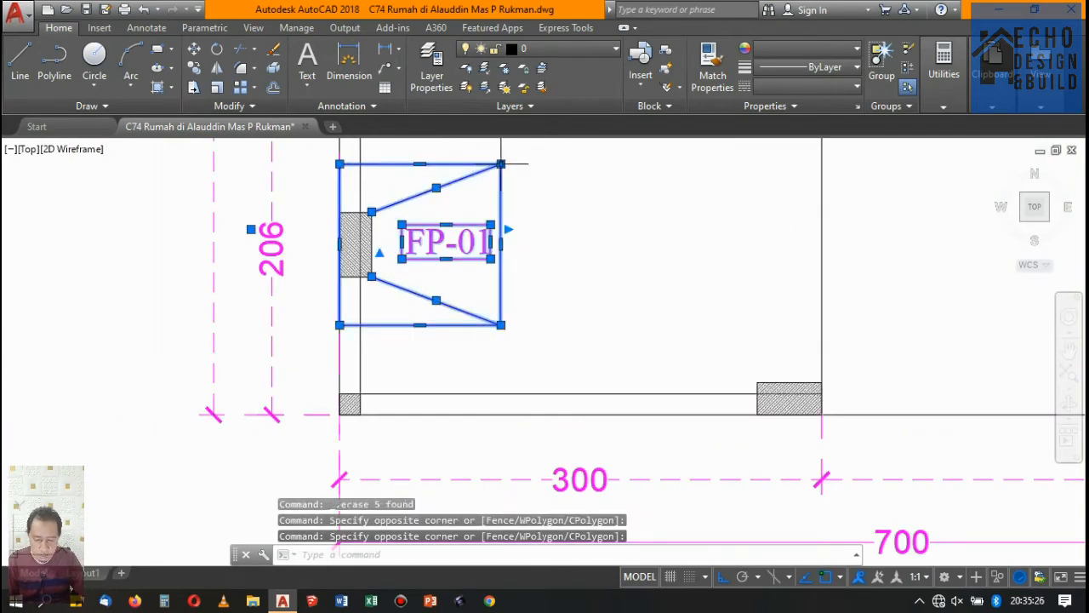
key("Delete")
Step: Erase the FP-01 footings at the left outer wall column and the middle column on the axis between dimensions 167 and 313
scroll(512, 183, "down", 5)
scroll(516, 230, "up", 6)
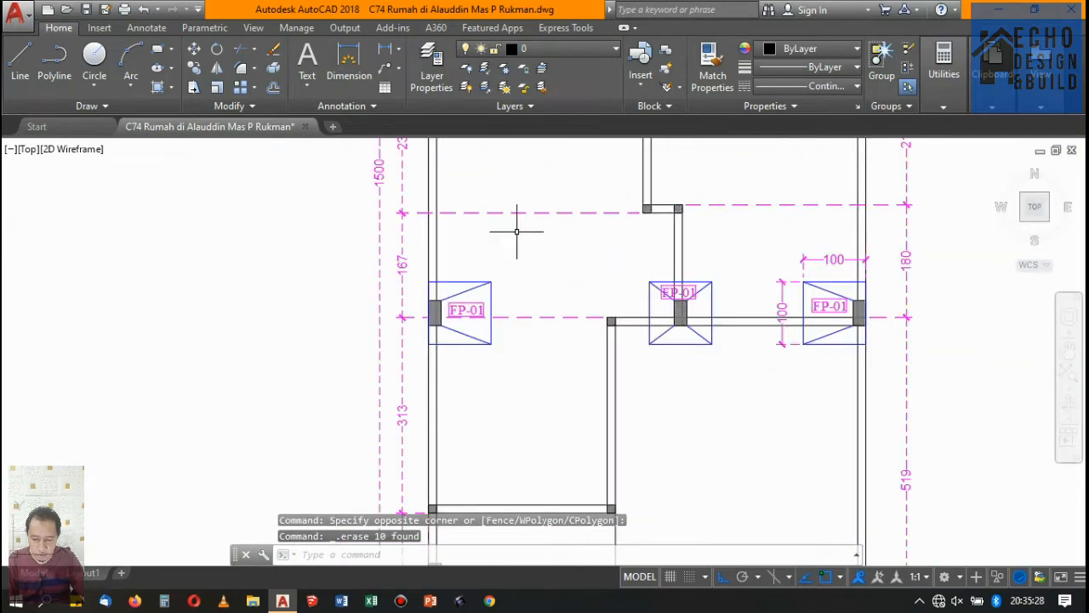
left_click(515, 308)
left_click(449, 287)
scroll(472, 349, "up", 6)
left_click(493, 308)
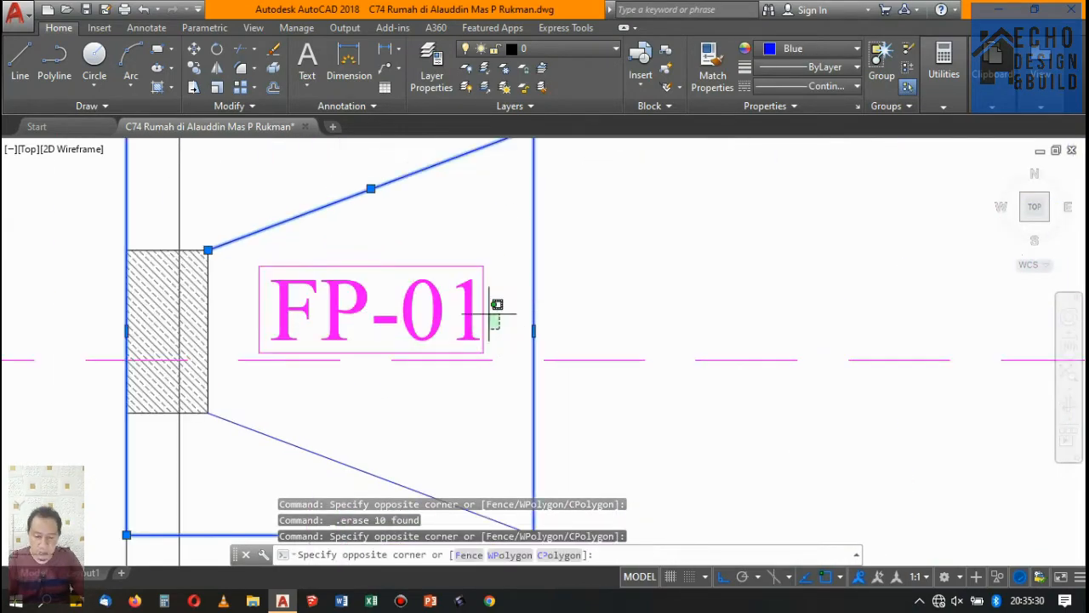
left_click(406, 271)
scroll(645, 236, "down", 5)
scroll(639, 353, "up", 6)
left_click(639, 377)
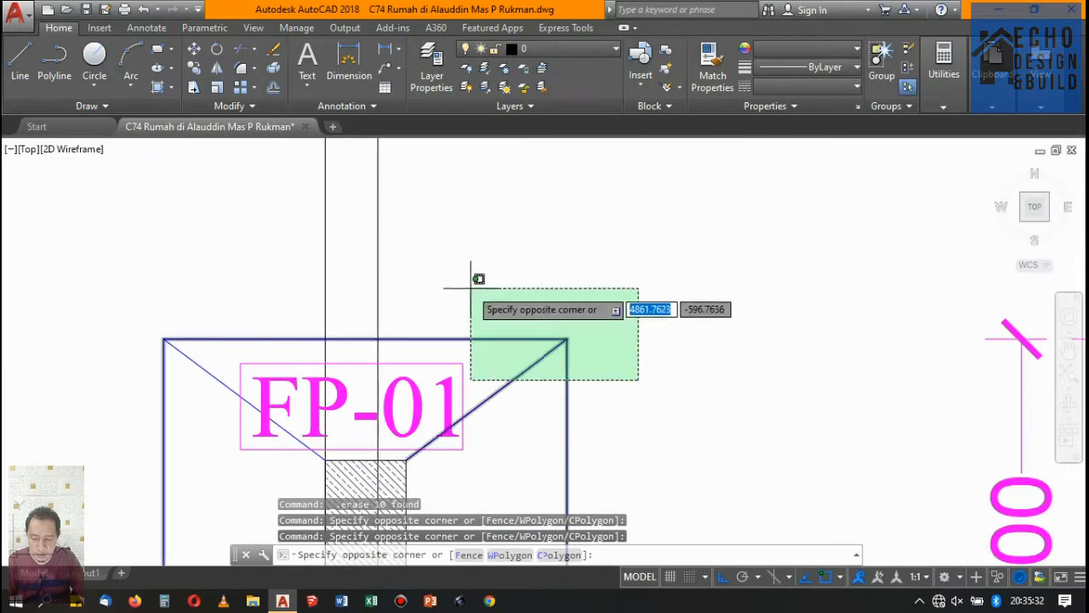
left_click(474, 277)
scroll(449, 294, "down", 5)
scroll(497, 304, "up", 6)
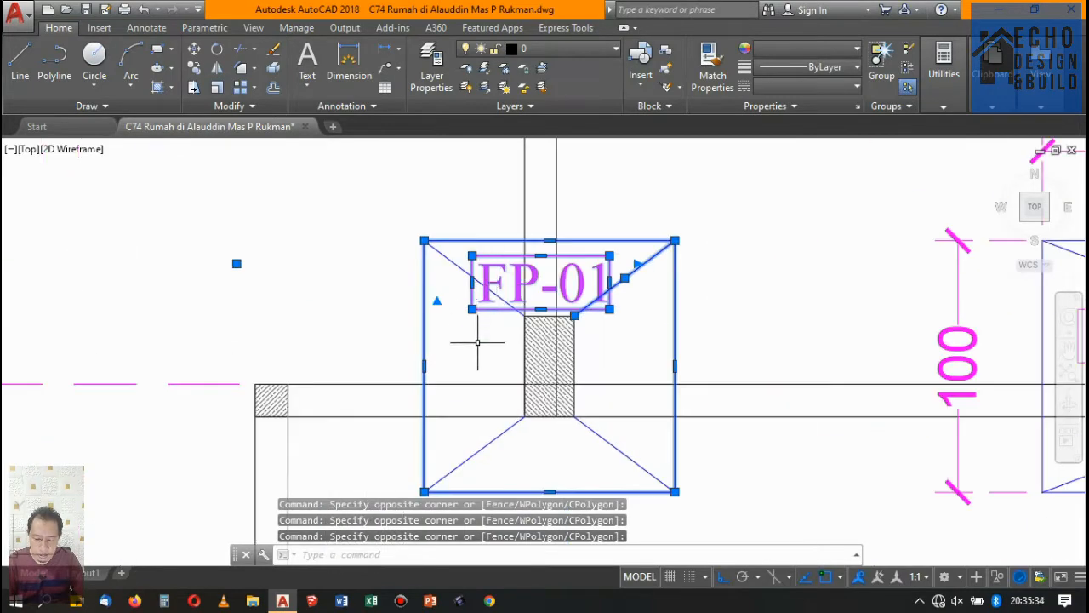
scroll(400, 175, "down", 5)
scroll(574, 360, "up", 6)
left_click(577, 361)
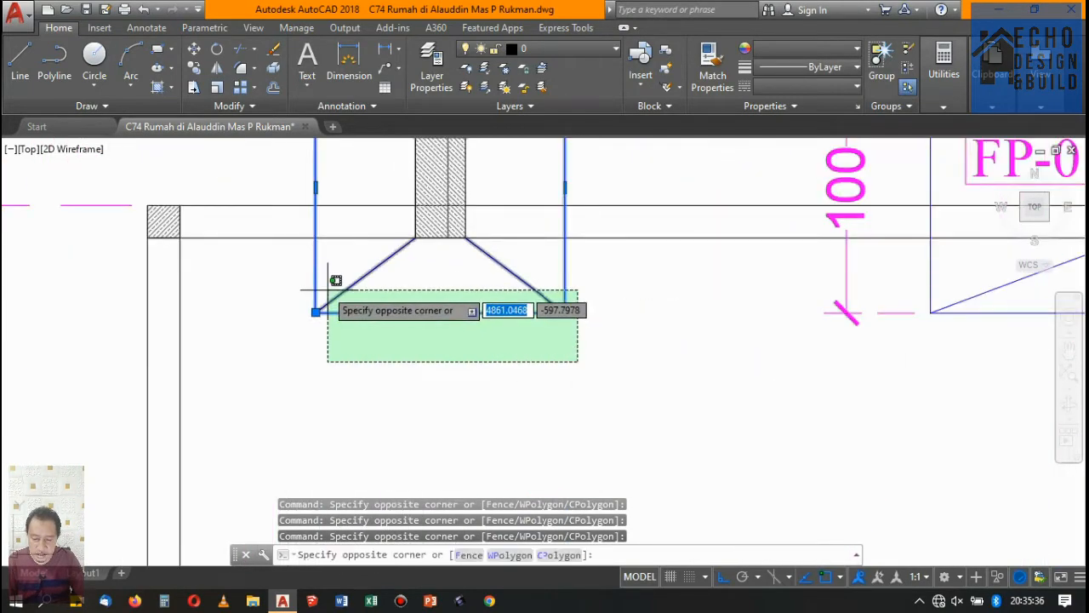
left_click(328, 290)
key("Delete")
Step: Erase the leftover blue diagonal line beside the left outer wall column on that axis
scroll(332, 276, "down", 5)
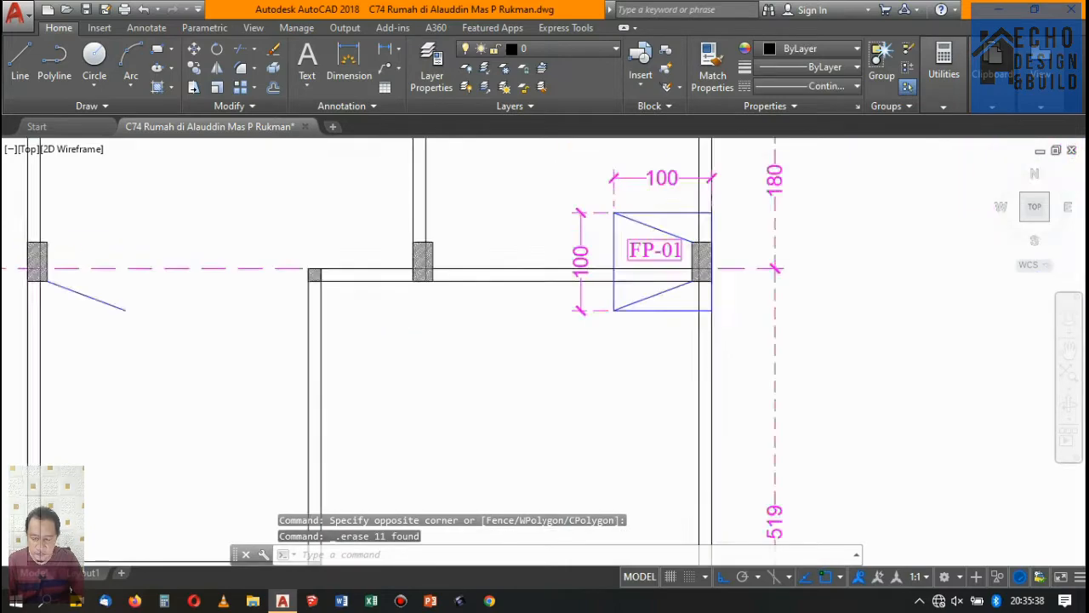
scroll(355, 301, "up", 5)
left_click(180, 377)
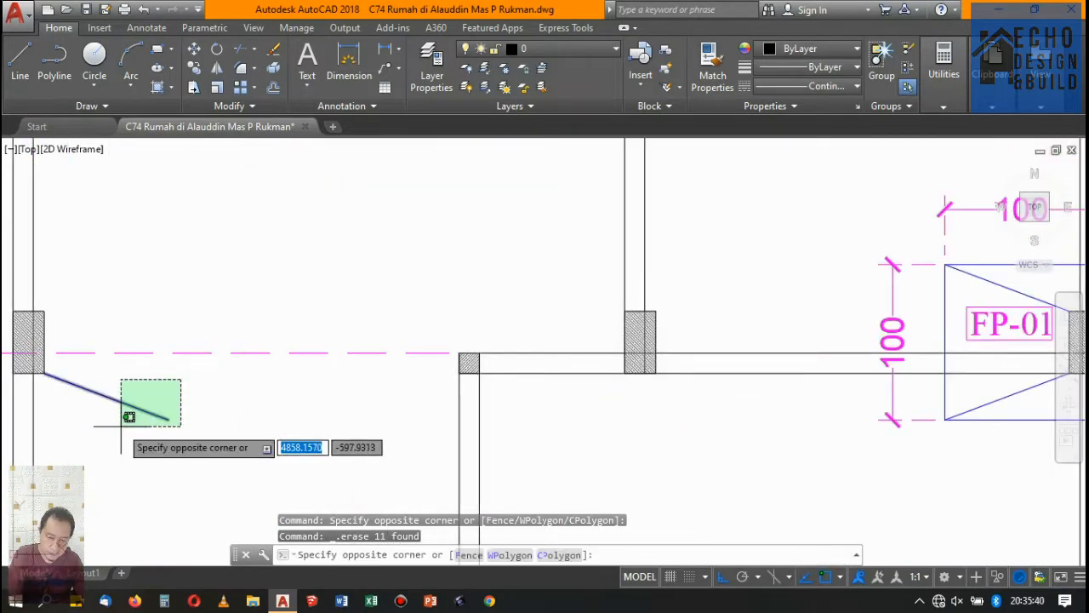
left_click(119, 425)
scroll(360, 309, "down", 8)
key("Delete")
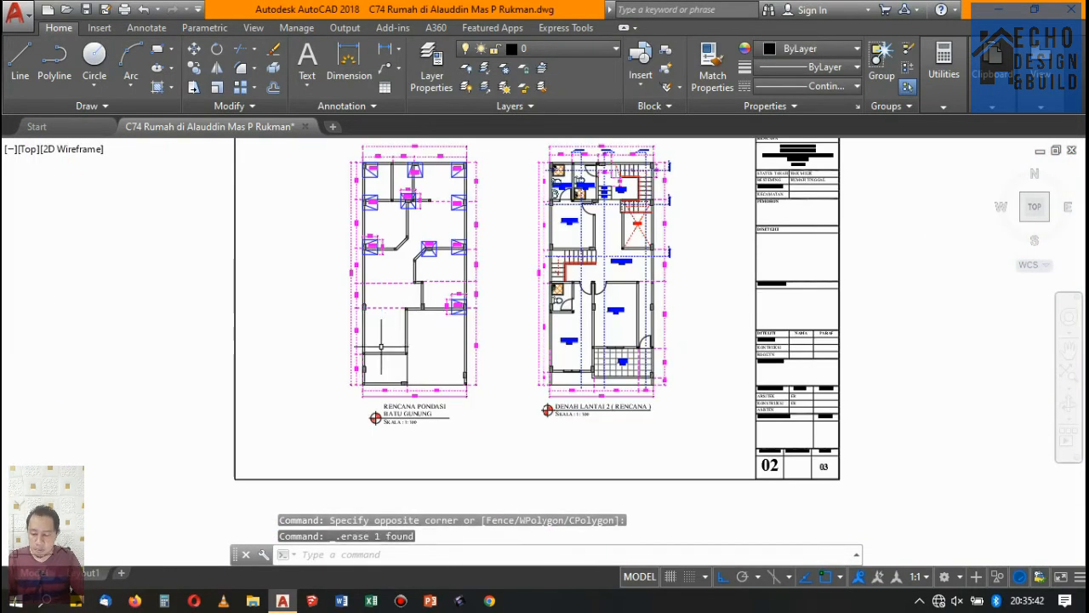
Step: Examine the wall lines in the front part of the Rencana Pondasi Batu Gunung plan
scroll(408, 313, "up", 4)
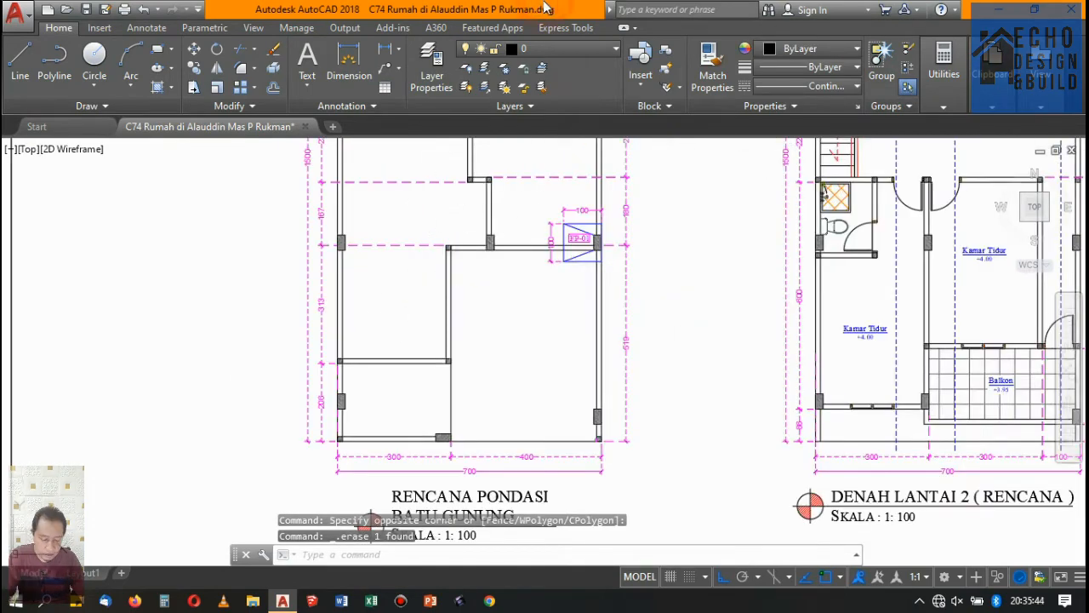
mouse_move(627, 6)
left_click(693, 12)
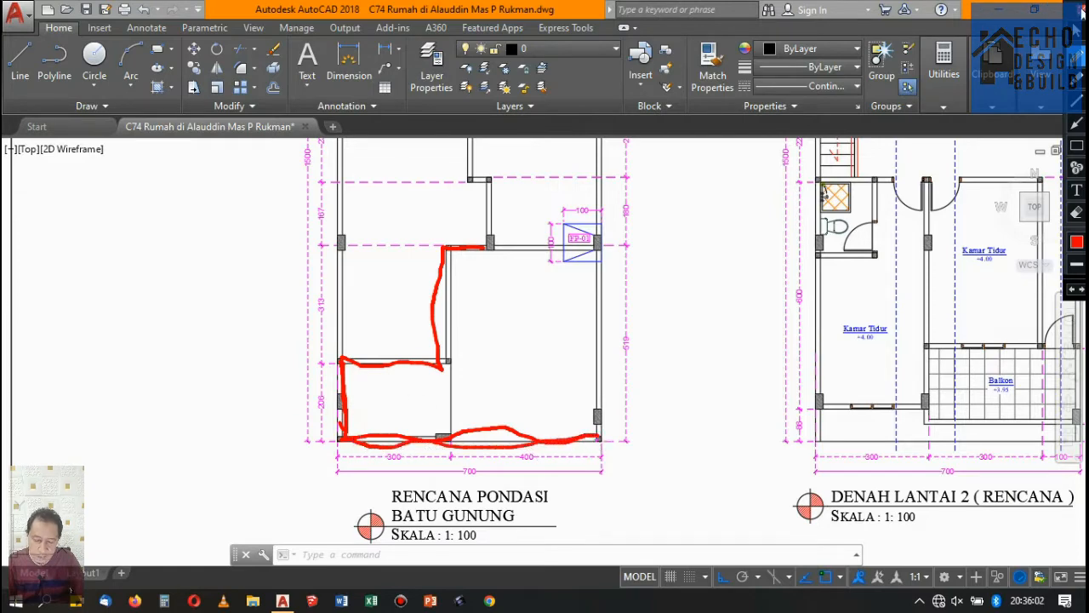
left_click(1083, 11)
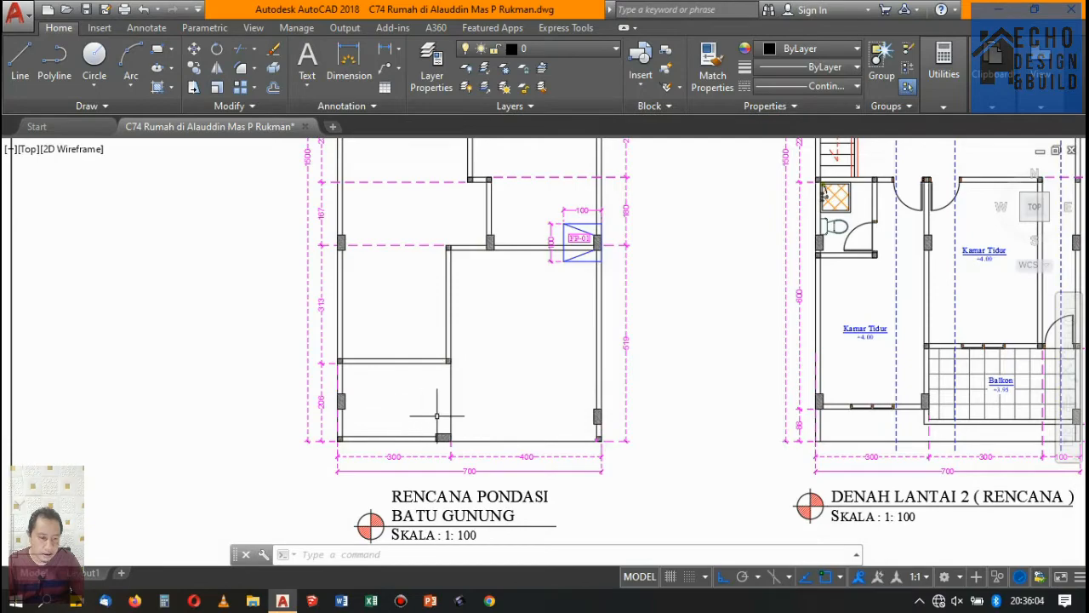
scroll(437, 417, "down", 5)
scroll(377, 426, "up", 6)
scroll(377, 426, "down", 4)
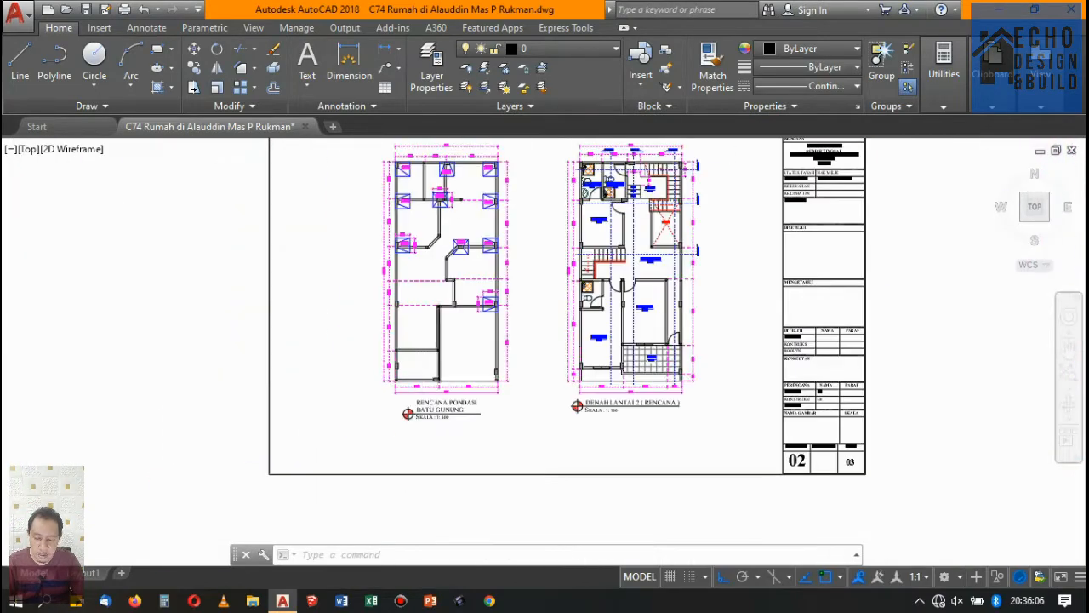
scroll(377, 400, "up", 5)
scroll(378, 401, "down", 3)
scroll(646, 378, "up", 2)
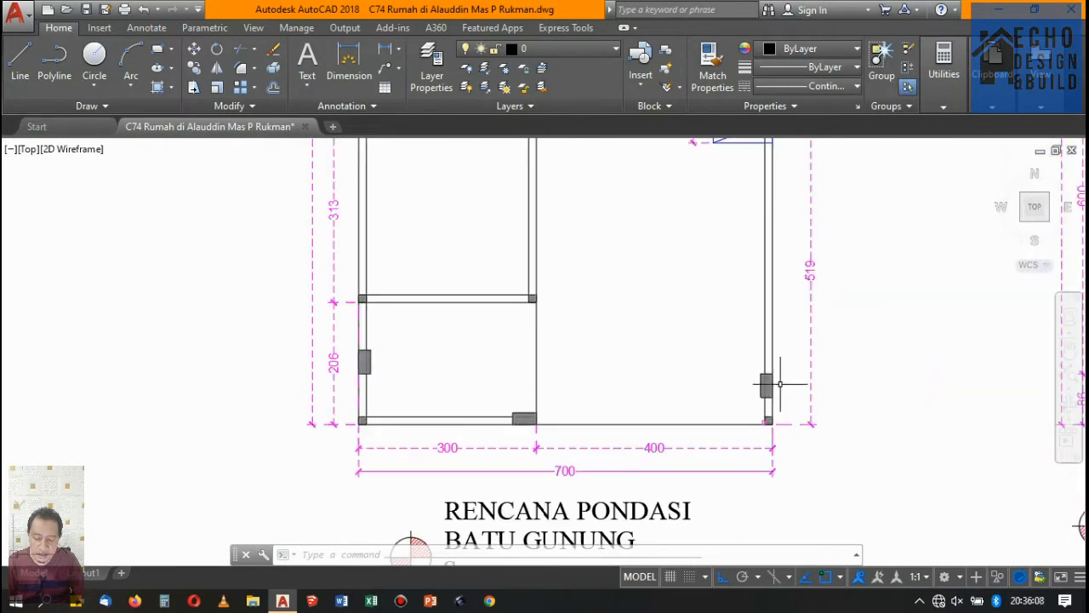
scroll(671, 409, "down", 2)
scroll(484, 388, "down", 5)
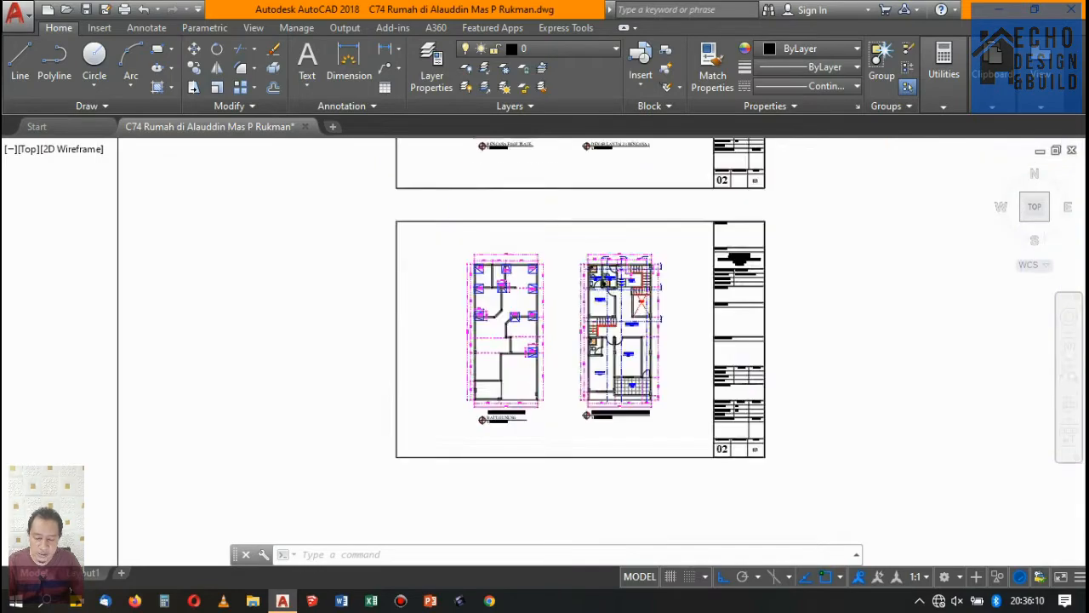
Step: Erase the FP-01 footing outline, label and upper diagonals at the column beside the angled wall on the 323/215 axis
scroll(499, 316, "up", 3)
scroll(515, 352, "up", 5)
scroll(562, 418, "up", 2)
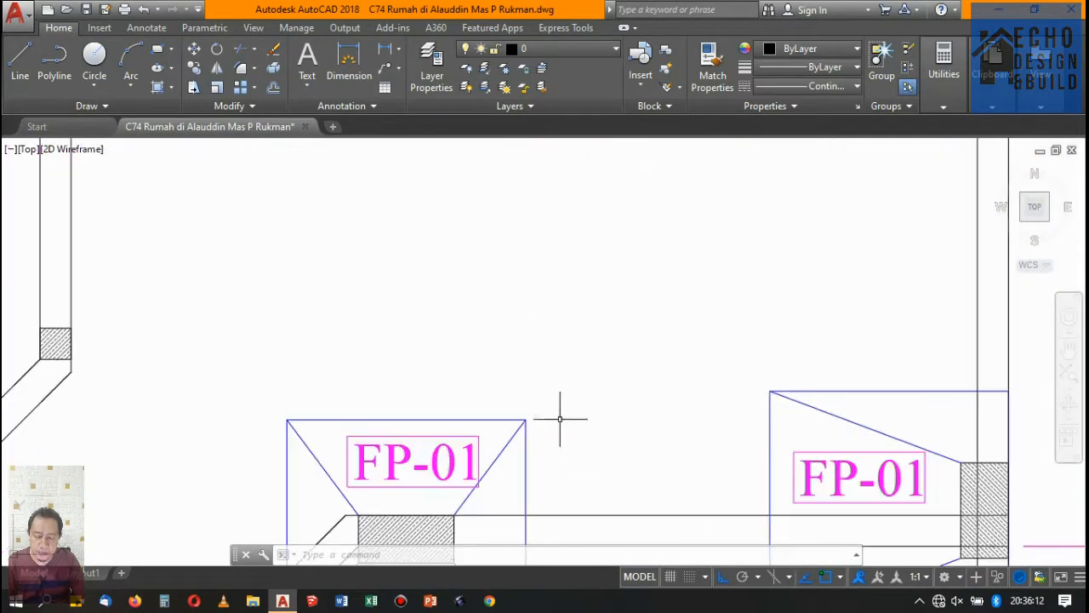
left_click(561, 418)
left_click(209, 365)
scroll(878, 457, "down", 1)
scroll(596, 408, "down", 5)
scroll(477, 391, "down", 5)
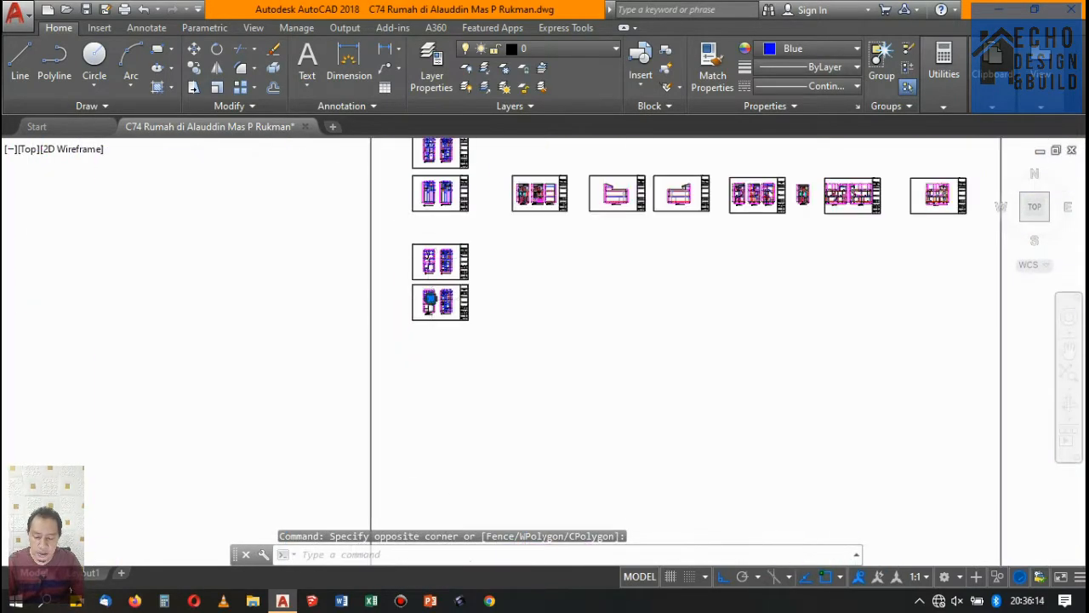
scroll(477, 392, "up", 5)
scroll(467, 397, "down", 3)
scroll(467, 398, "up", 8)
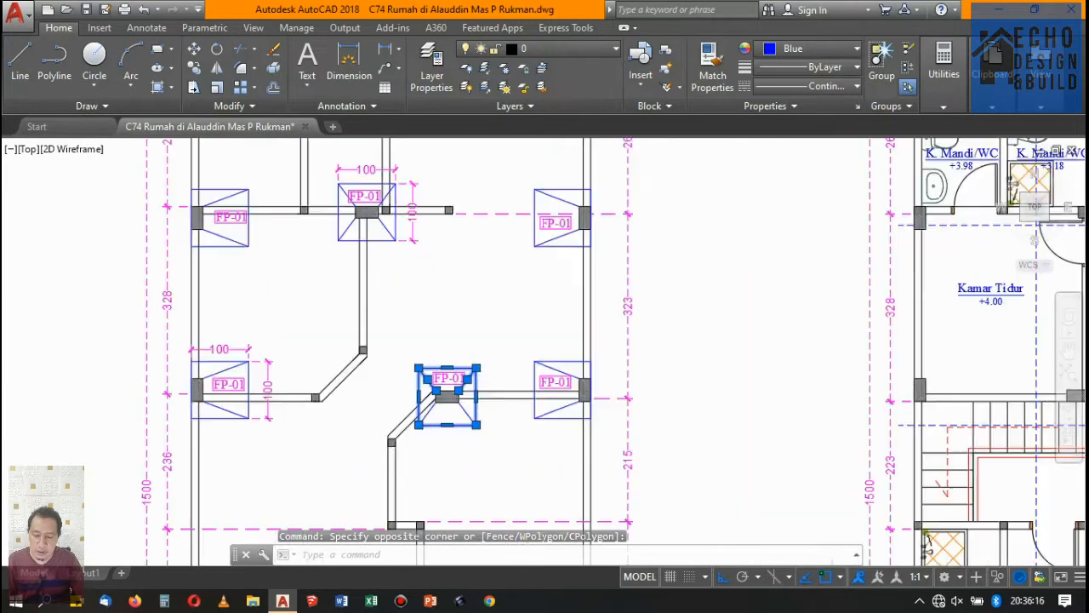
left_click(576, 383)
left_click(340, 333)
key("Delete")
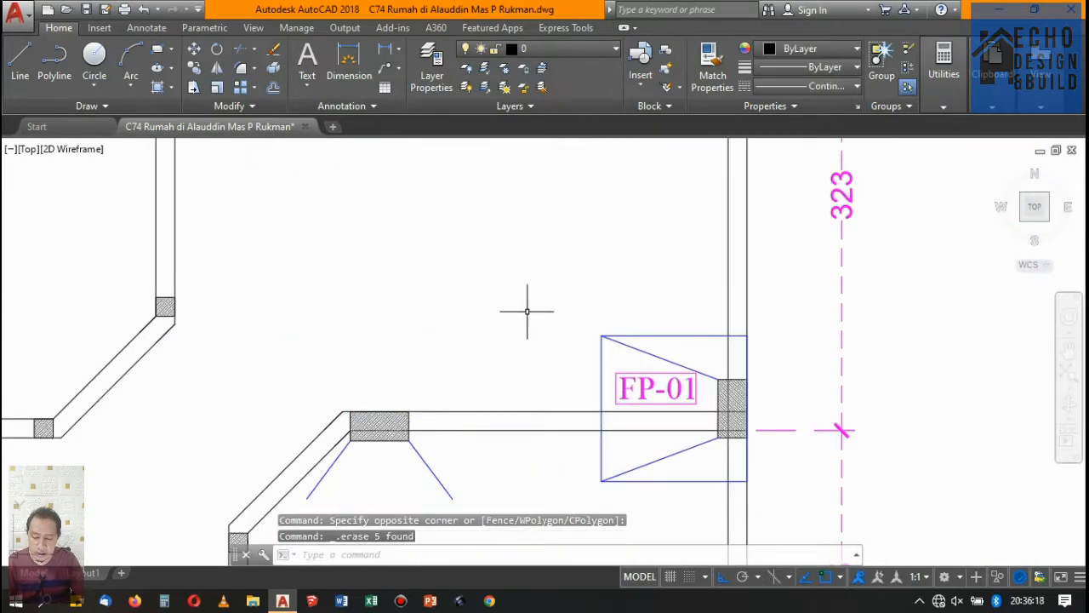
Step: Erase the right wall's FP-01 footing on the 323/215 axis together with the two leftover diagonals at the angled wall's column
scroll(633, 358, "up", 4)
scroll(810, 372, "down", 4)
left_click(679, 335)
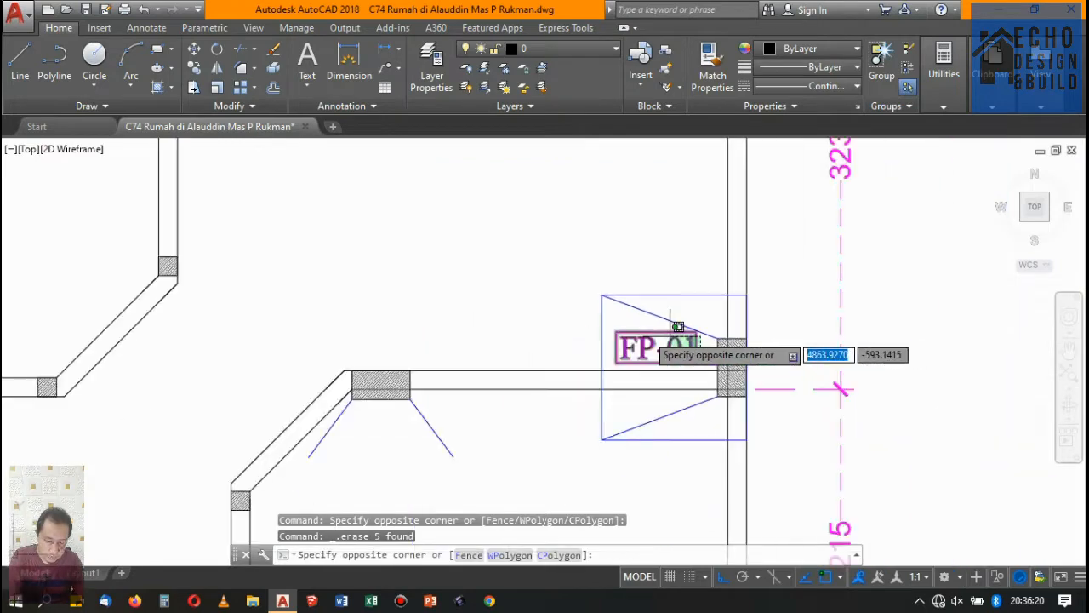
left_click(576, 273)
scroll(581, 255, "down", 4)
scroll(613, 289, "up", 4)
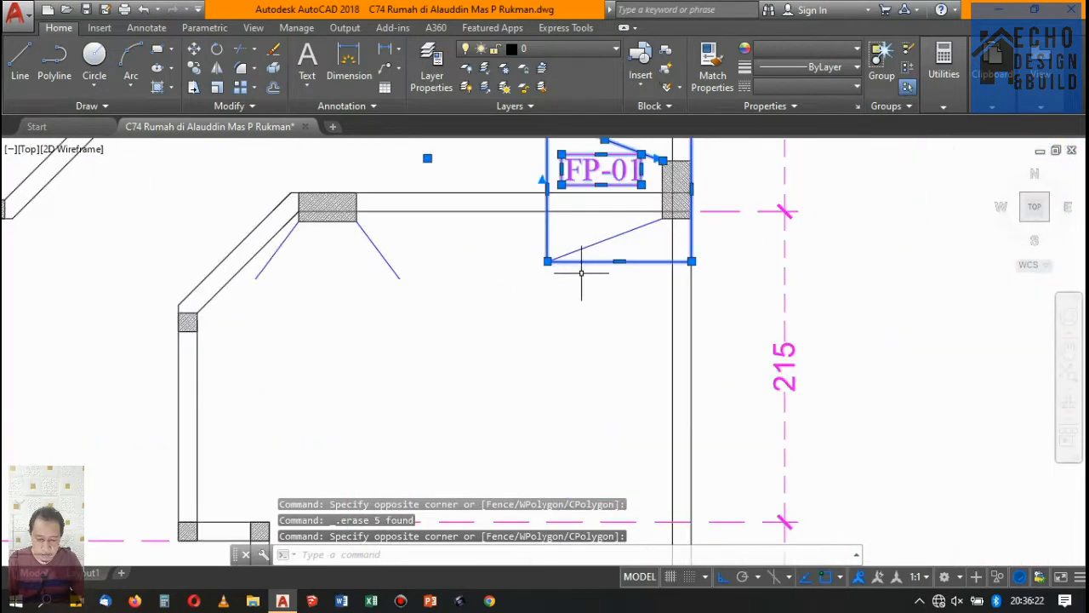
left_click(489, 307)
left_click(264, 246)
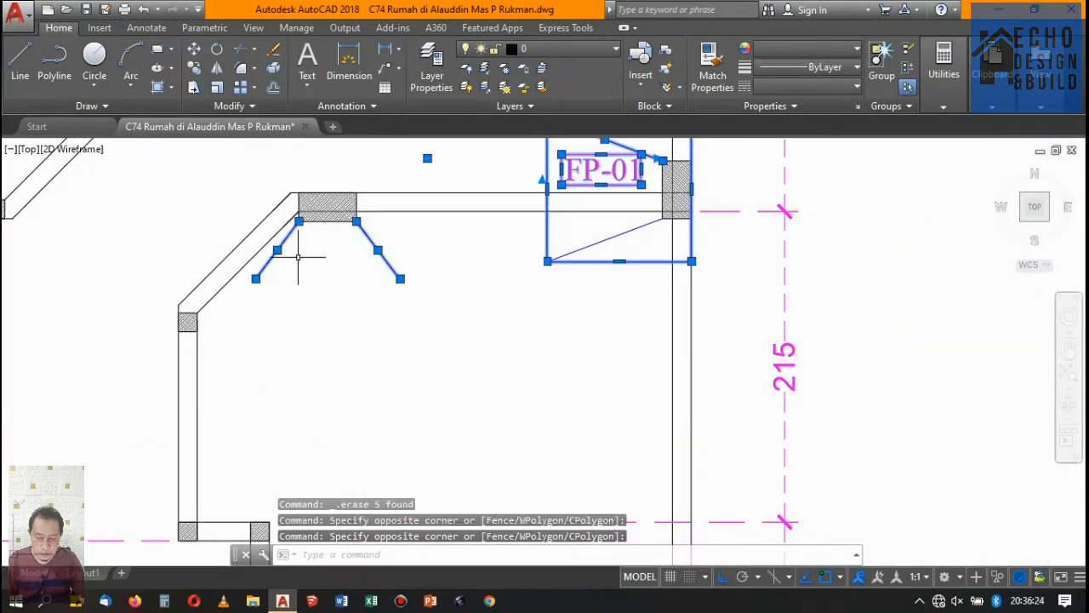
key("Delete")
Step: Erase the leftover diagonal at the right wall and the next FP-01 footing toward the front with its two 100 dimensions
scroll(397, 253, "down", 4)
scroll(510, 264, "up", 4)
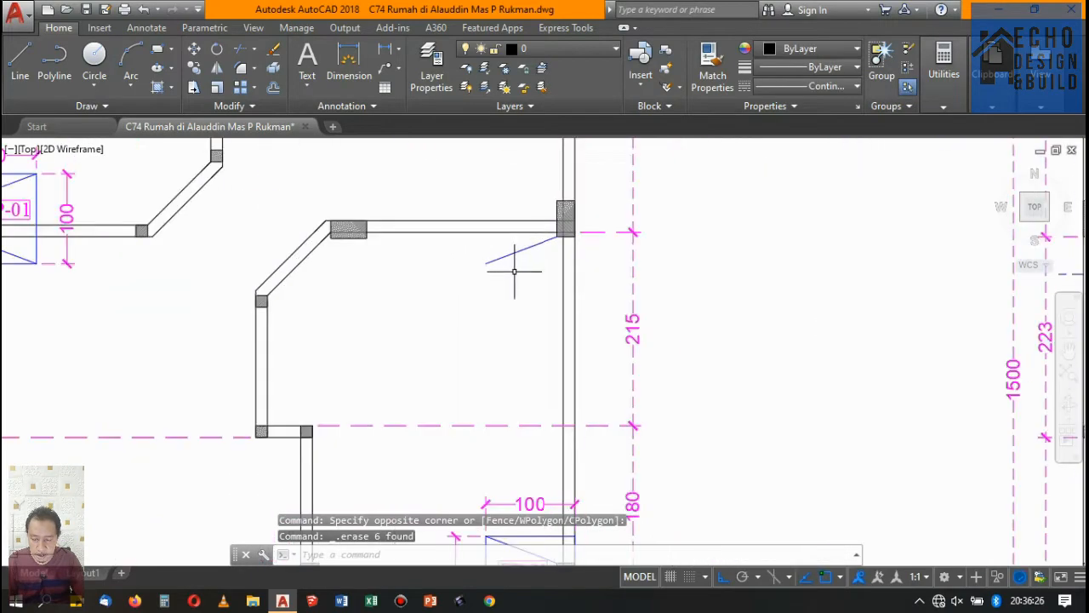
left_click(517, 272)
left_click(502, 246)
scroll(502, 246, "down", 4)
scroll(566, 304, "up", 5)
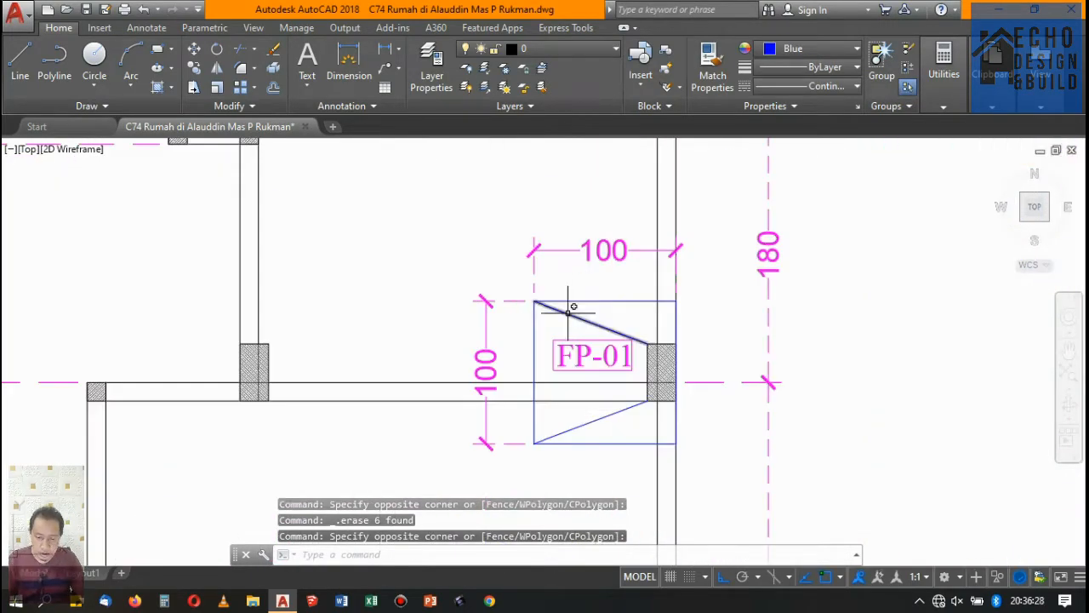
left_click(555, 329)
left_click(453, 230)
scroll(584, 377, "up", 5)
left_click(584, 377)
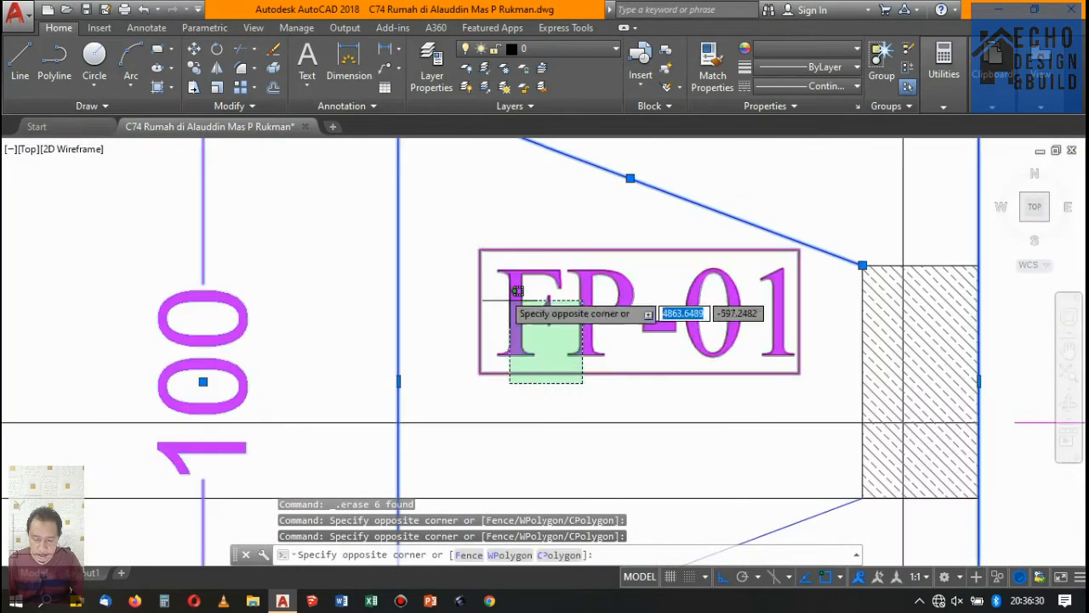
left_click(526, 195)
scroll(525, 195, "down", 4)
left_click(544, 306)
left_click(400, 252)
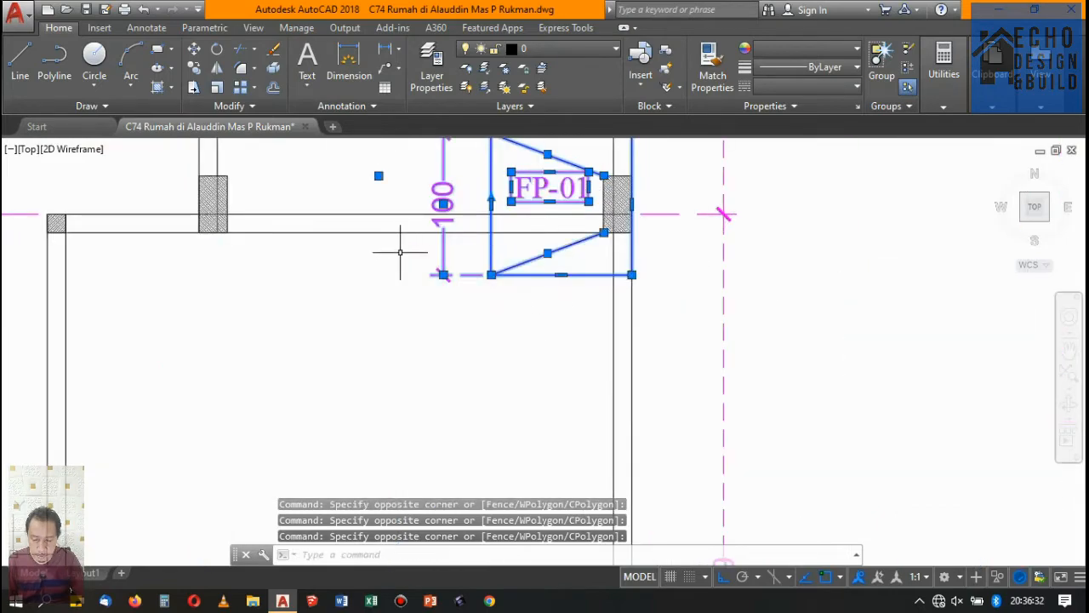
key("Delete")
Step: Erase the selected right-wall footing and the FP-01 footings at both rear right-wall columns, both rear middle columns and the left wall's 250/328 axis
scroll(406, 248, "down", 5)
scroll(503, 296, "up", 5)
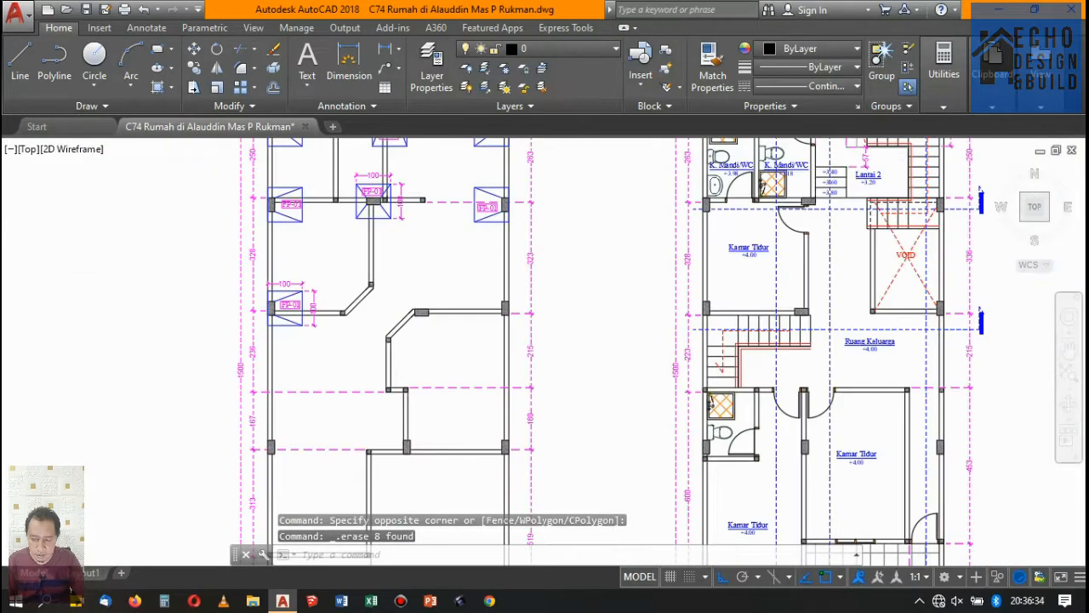
left_click(503, 296)
left_click(438, 174)
scroll(499, 263, "down", 5)
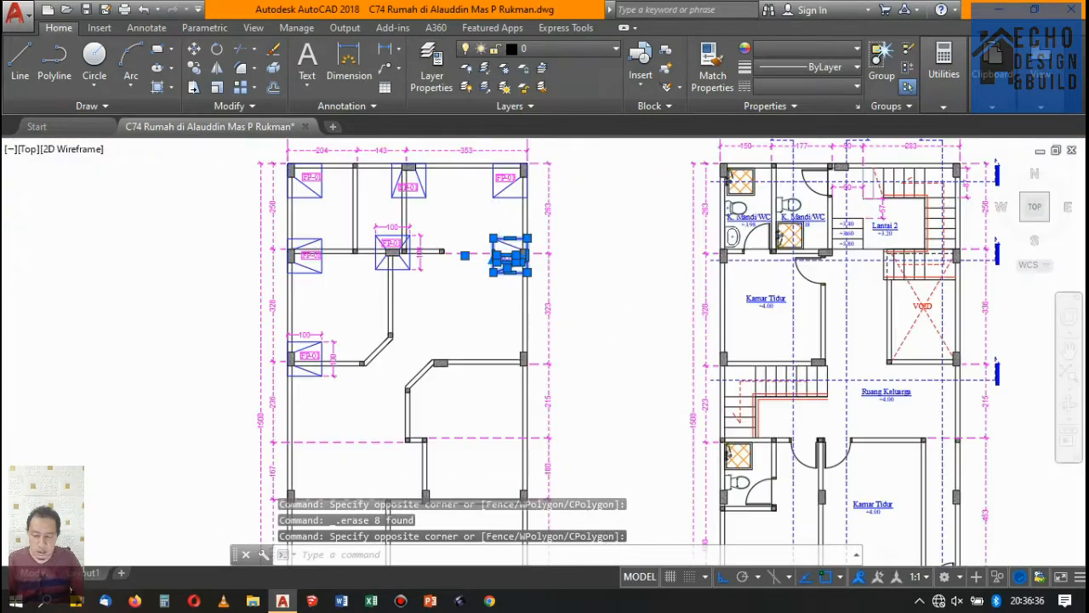
scroll(498, 282, "up", 5)
scroll(498, 281, "down", 5)
scroll(545, 273, "up", 5)
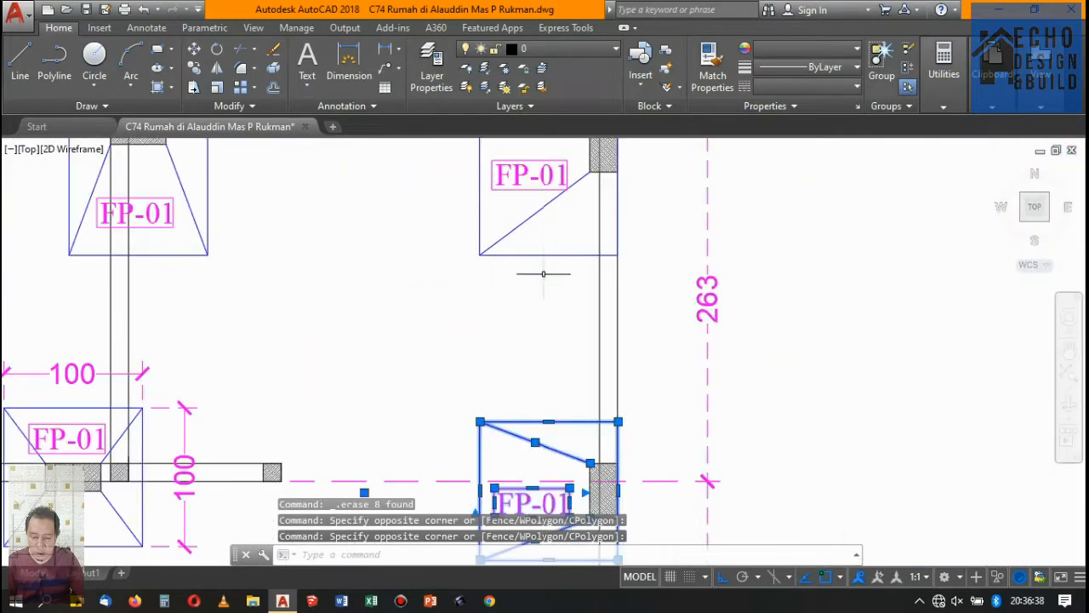
left_click(547, 278)
left_click(451, 138)
scroll(614, 268, "down", 5)
scroll(464, 238, "up", 5)
left_click(452, 341)
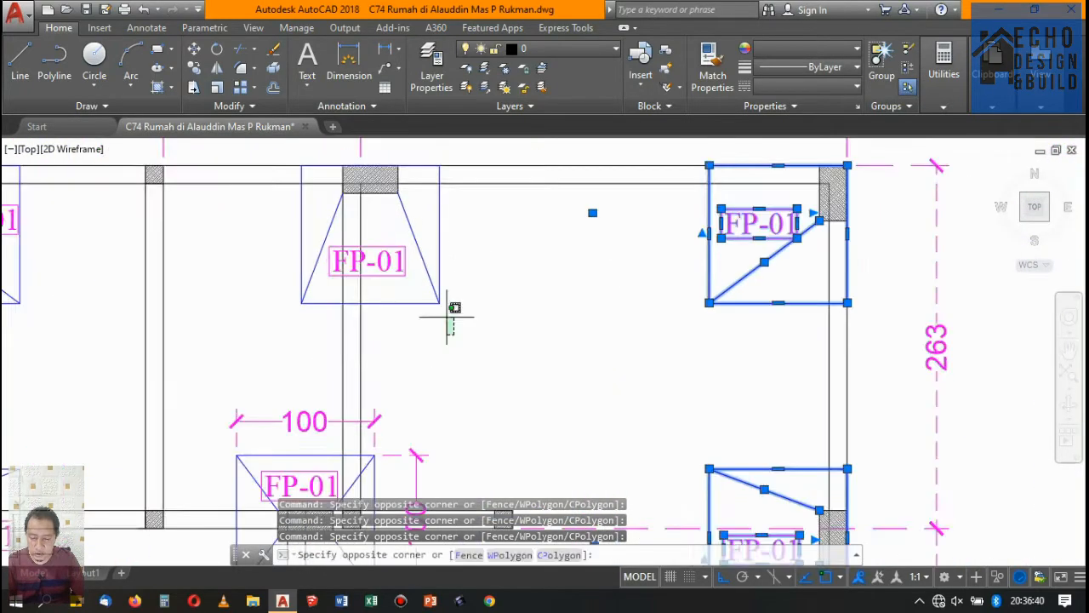
left_click(391, 239)
scroll(267, 236, "down", 5)
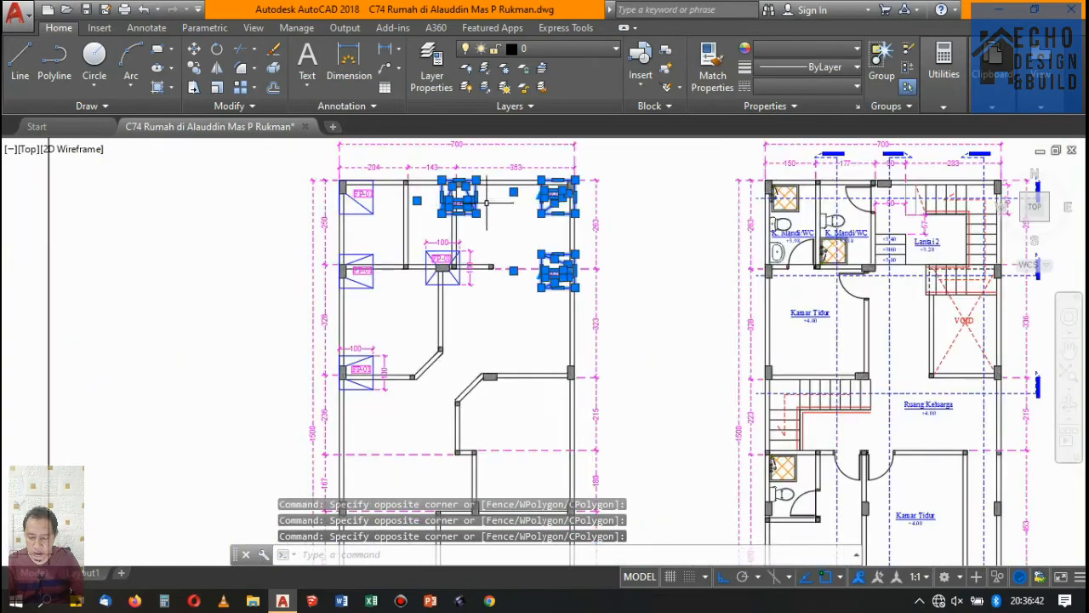
scroll(457, 232, "up", 5)
scroll(366, 326, "up", 4)
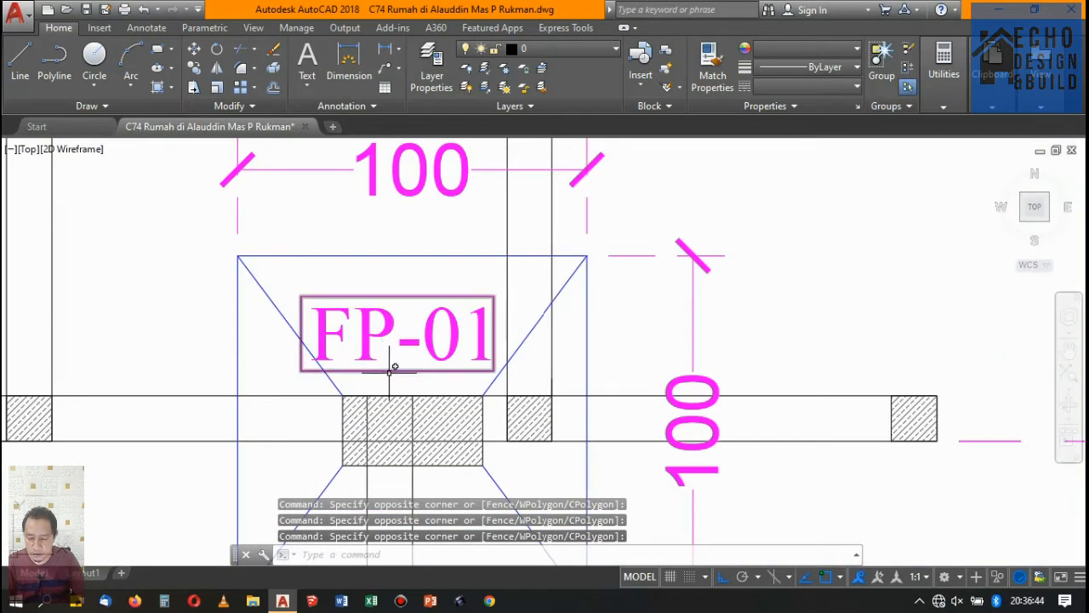
scroll(394, 372, "down", 4)
left_click(352, 238)
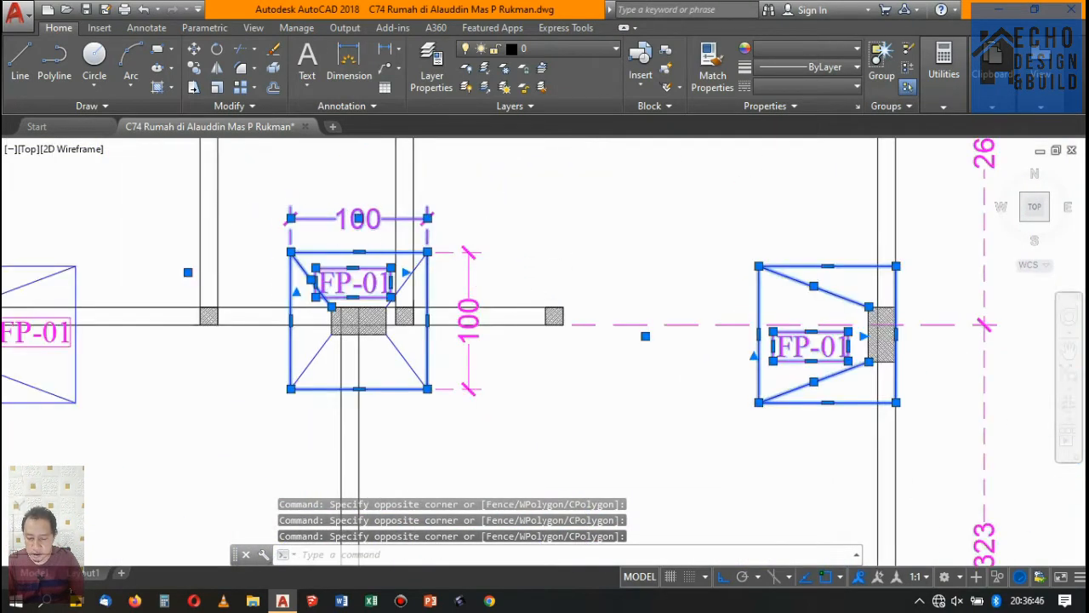
scroll(438, 287, "down", 5)
scroll(438, 287, "up", 5)
left_click(510, 319)
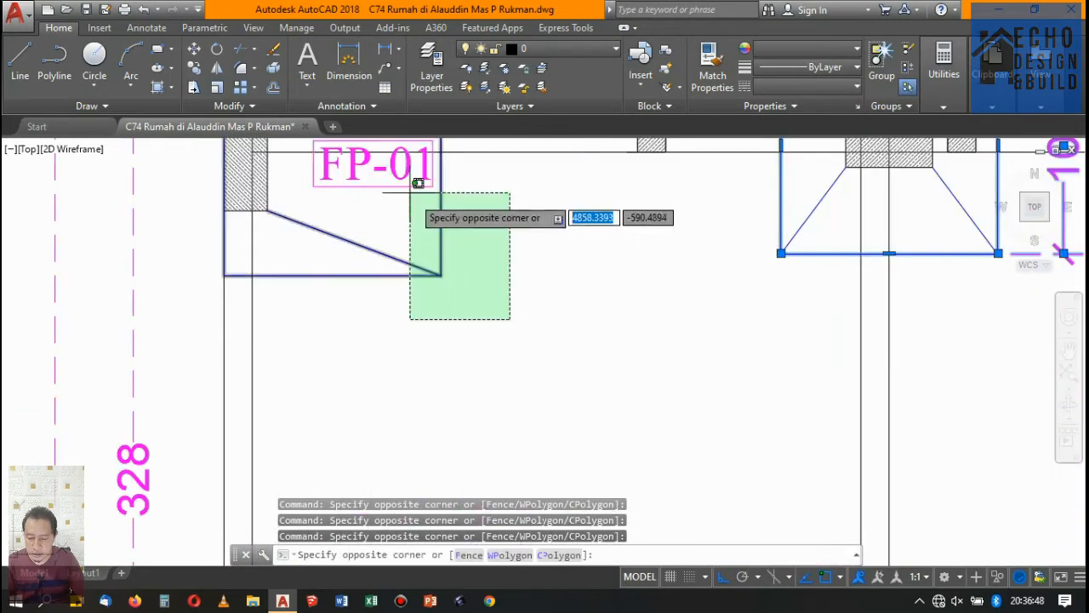
left_click(418, 183)
key("Delete")
scroll(406, 214, "down", 5)
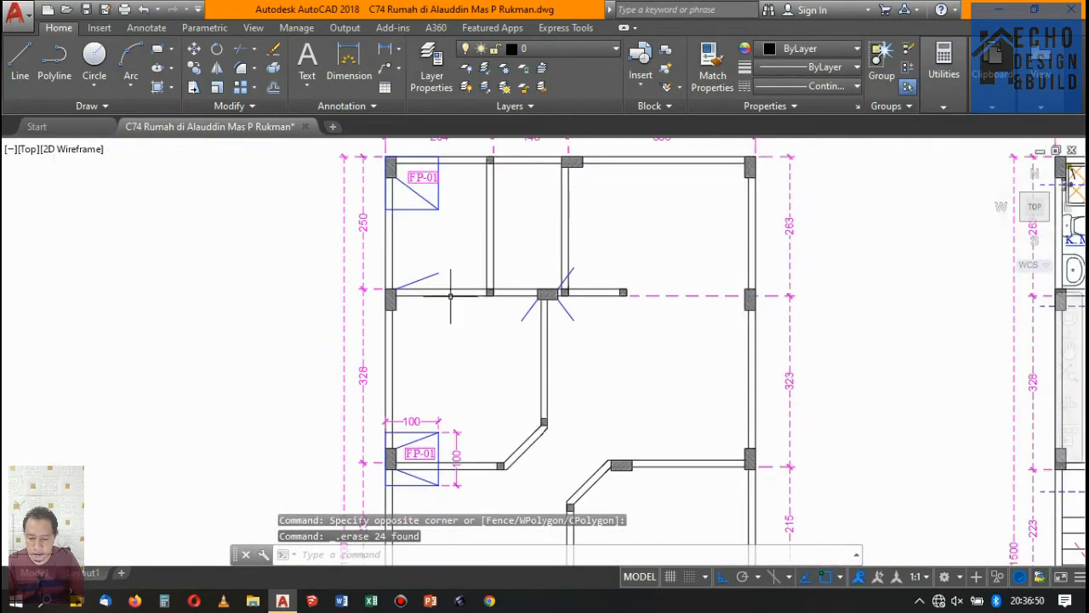
Step: Erase the FP-01 footing at the rear left corner and the leftover diagonal at the left wall's 250/328 axis
scroll(432, 297, "up", 5)
left_click(424, 306)
scroll(417, 282, "down", 5)
scroll(404, 255, "up", 5)
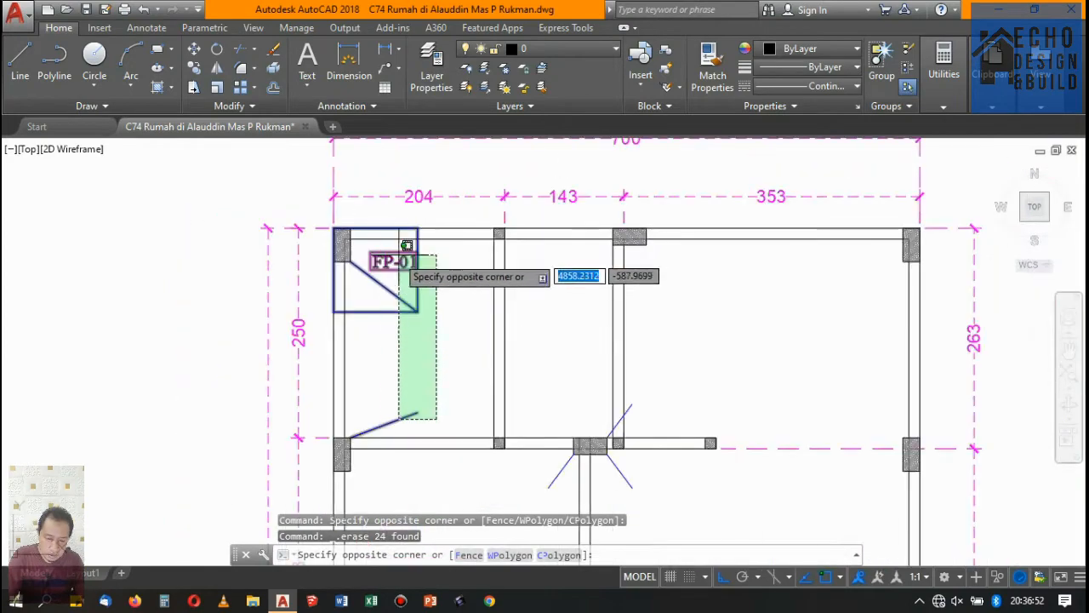
left_click(396, 255)
key("Delete")
scroll(417, 268, "down", 2)
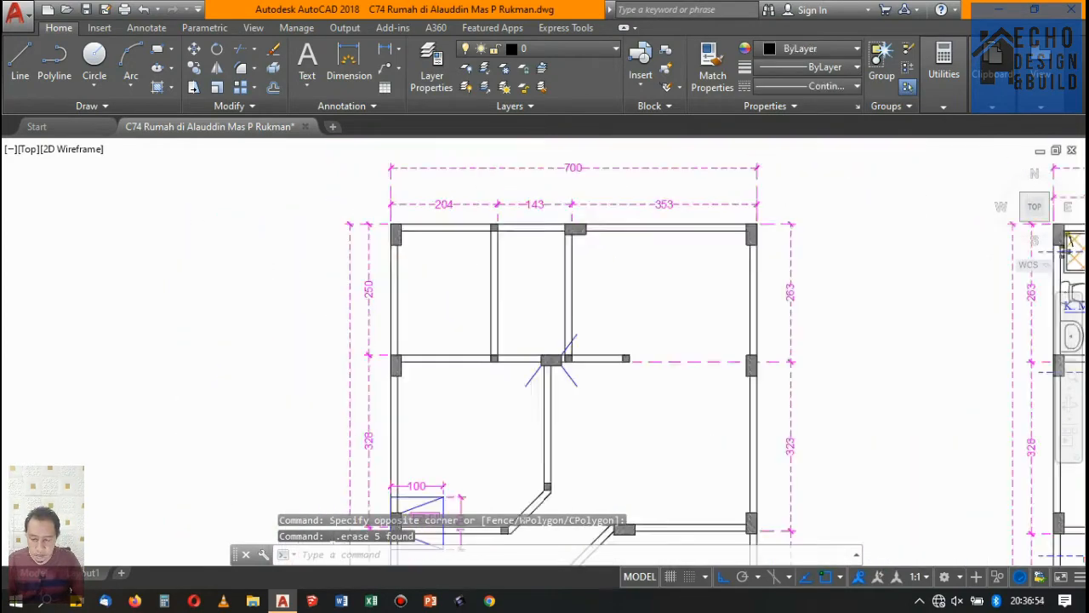
Step: Erase the three leftover blue diagonals around the inner column where the bedroom wall meets the rear cross wall
scroll(511, 250, "up", 6)
left_click(639, 276)
left_click(587, 223)
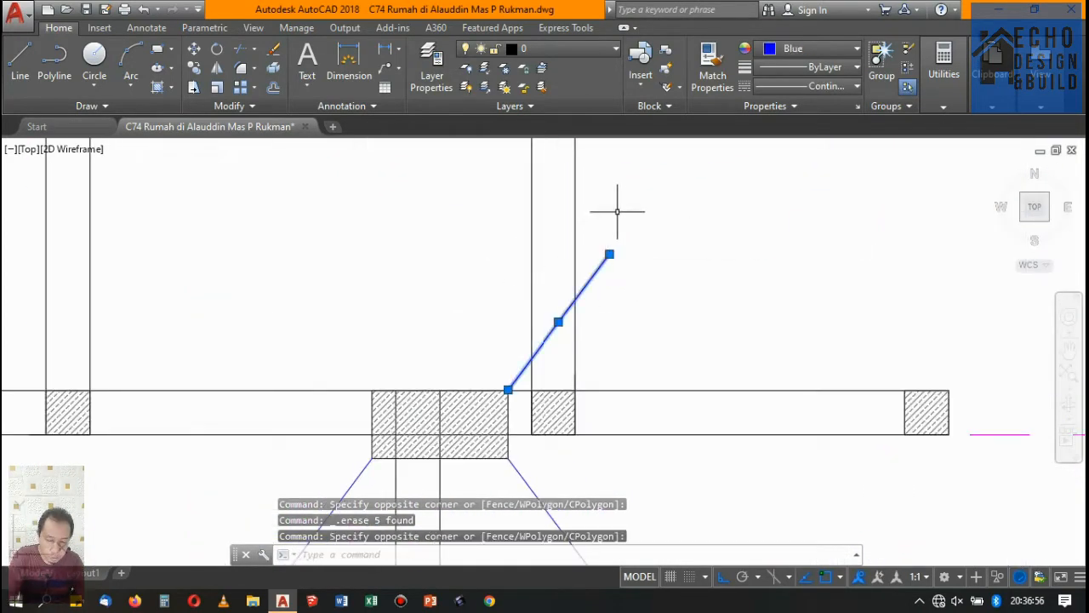
scroll(631, 150, "down", 5)
scroll(610, 289, "up", 5)
left_click(625, 283)
left_click(574, 310)
left_click(383, 336)
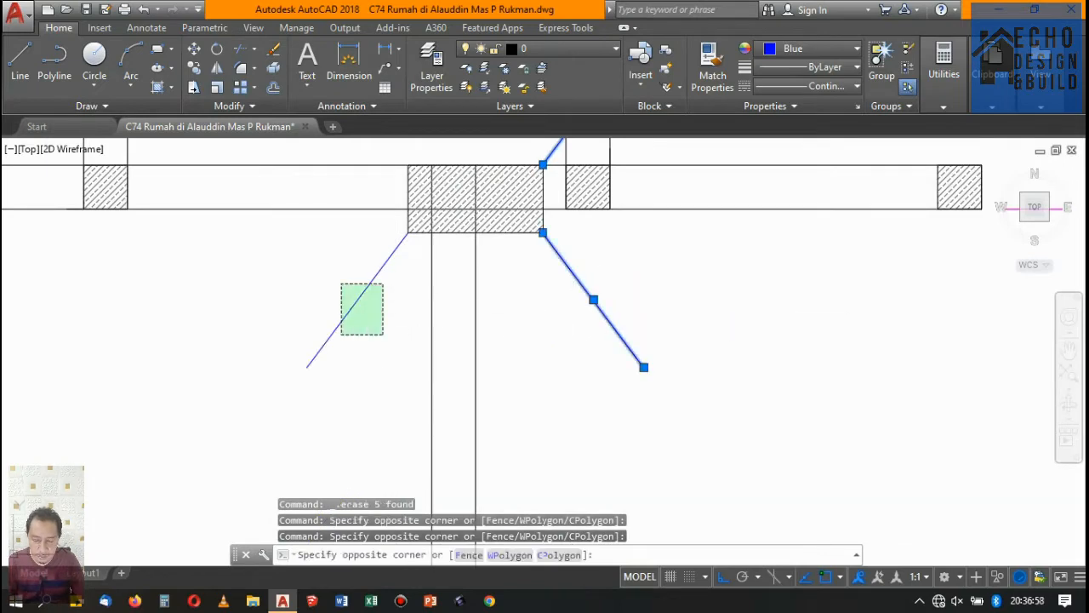
left_click(341, 281)
key("Delete")
scroll(446, 186, "down", 2)
Step: Erase the left wall's FP-01 footing on the 328/236 axis with its label, upper diagonal and two 100 dimensions
scroll(451, 243, "up", 5)
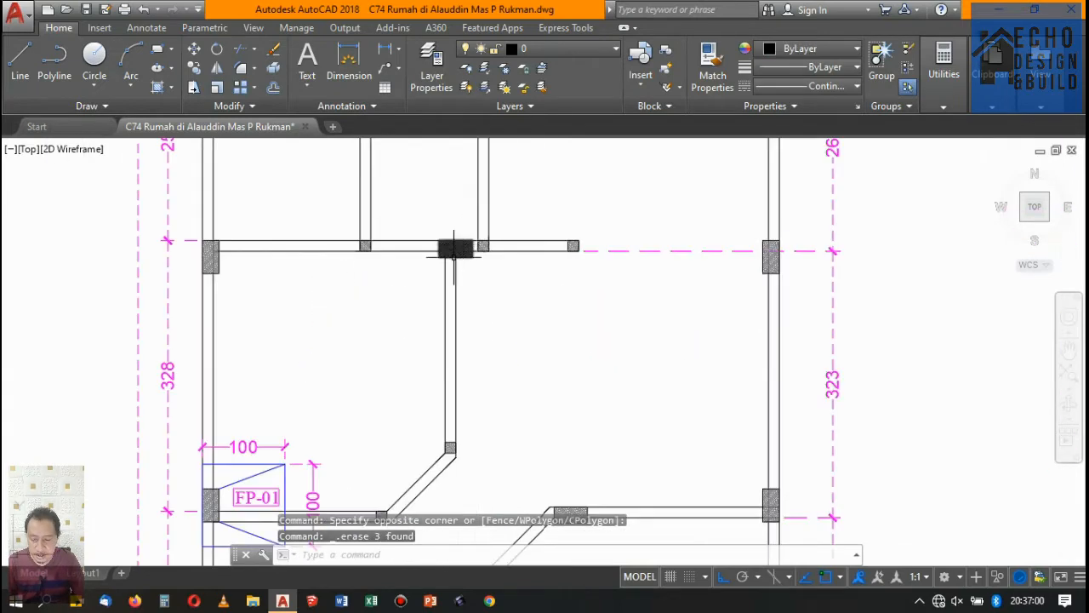
scroll(389, 316, "down", 2)
scroll(389, 327, "up", 3)
scroll(392, 330, "up", 2)
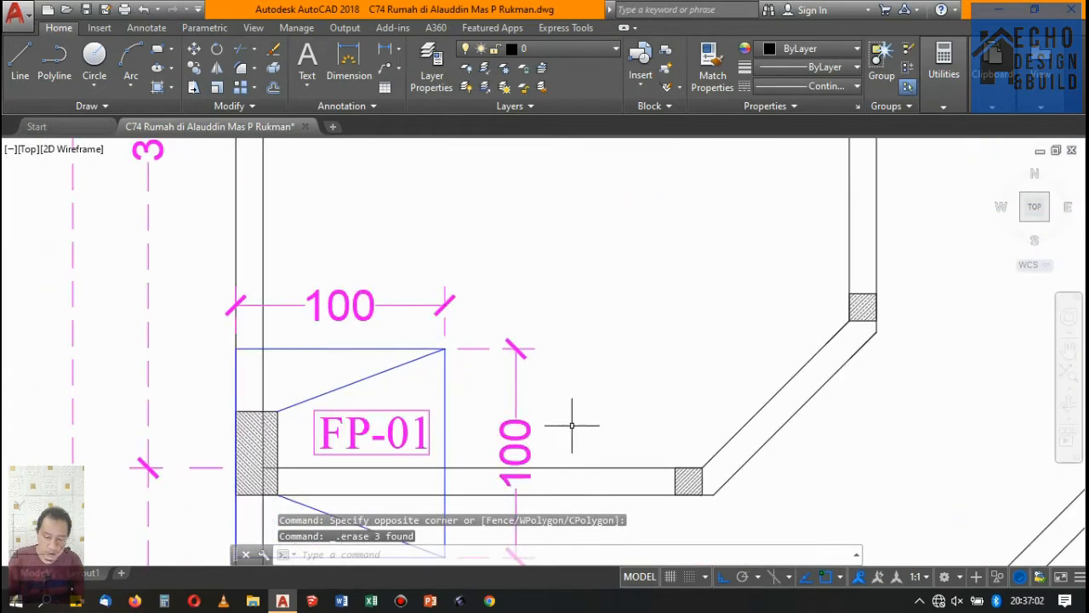
left_click(572, 425)
left_click(348, 272)
key("Delete")
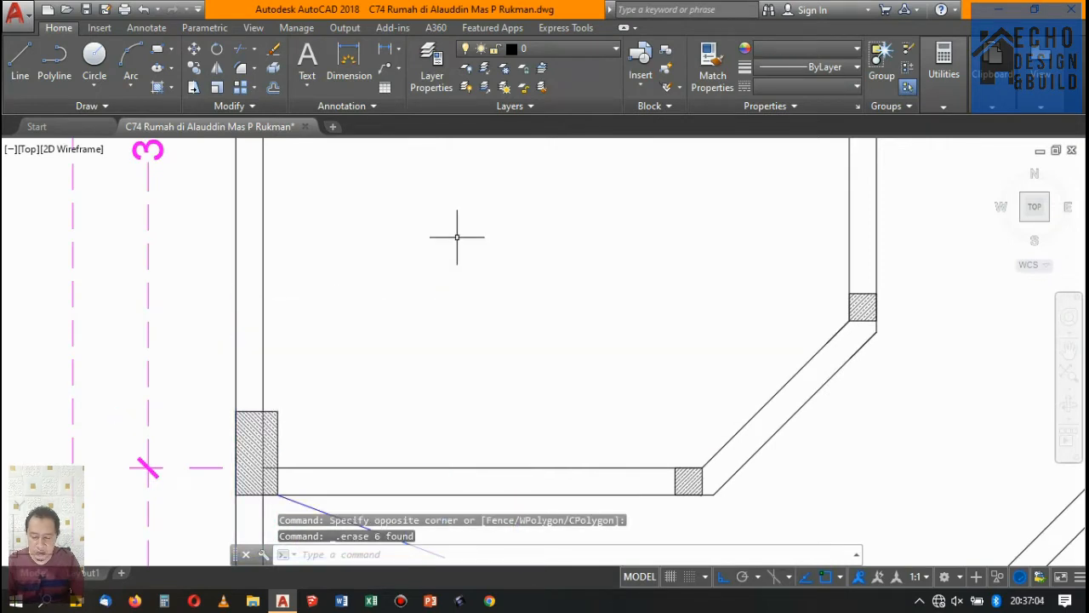
Step: Erase the leftover lower diagonal at the left-wall column on the 328/236 axis
scroll(476, 226, "down", 3)
scroll(462, 310, "up", 4)
left_click(493, 211)
left_click(418, 252)
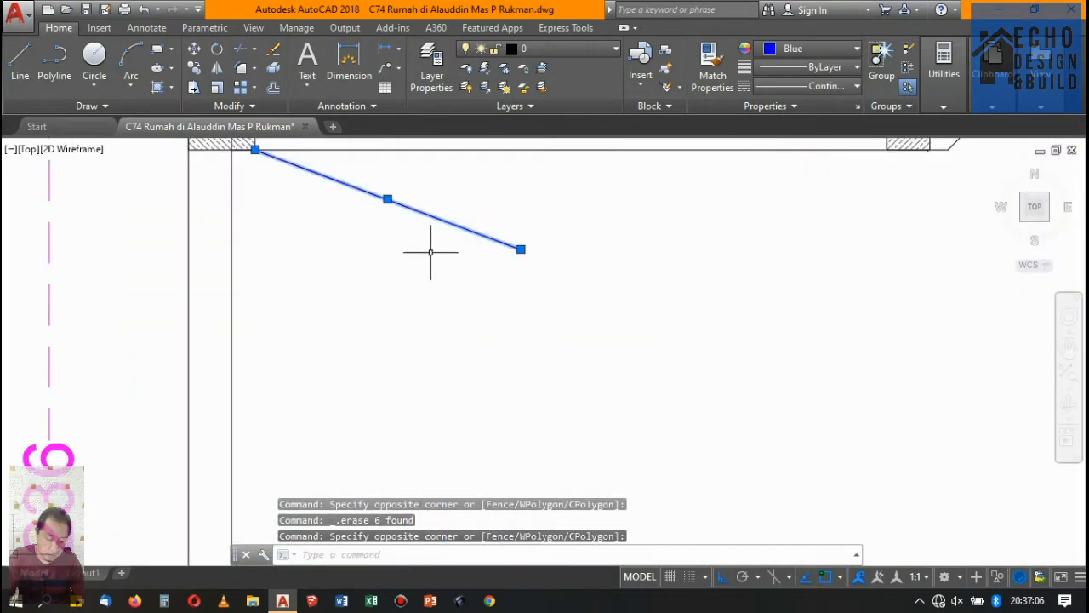
key("Delete")
Step: Check the cleared stone foundation plan for footing remnants, looking closely at the left wall near the 328/236 axis
scroll(443, 273, "down", 3)
scroll(467, 199, "up", 2)
scroll(442, 248, "down", 2)
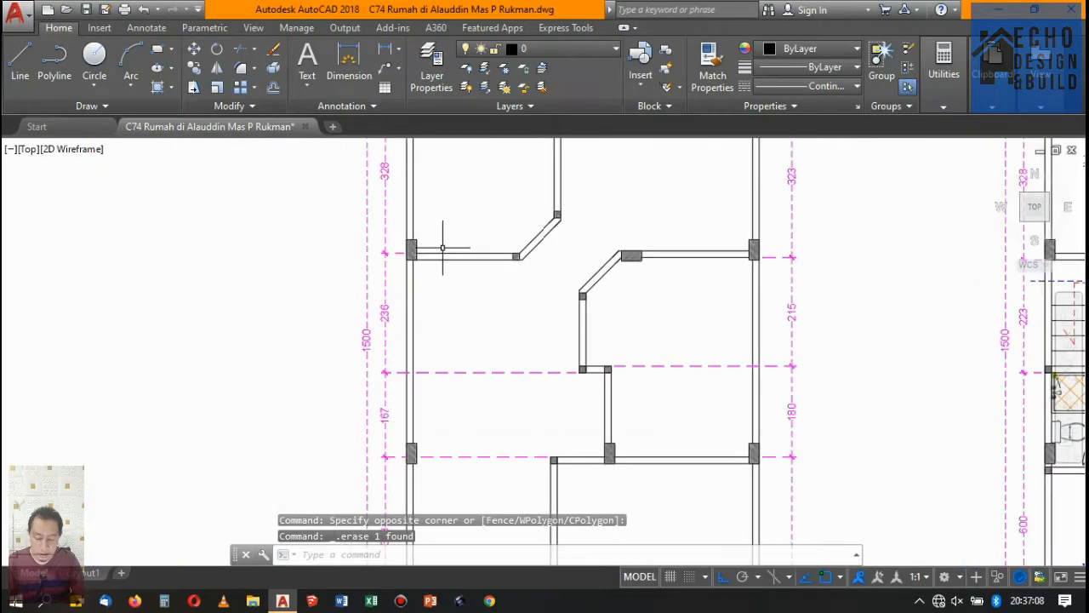
scroll(445, 240, "up", 3)
scroll(452, 255, "down", 5)
scroll(462, 284, "up", 4)
scroll(438, 294, "up", 1)
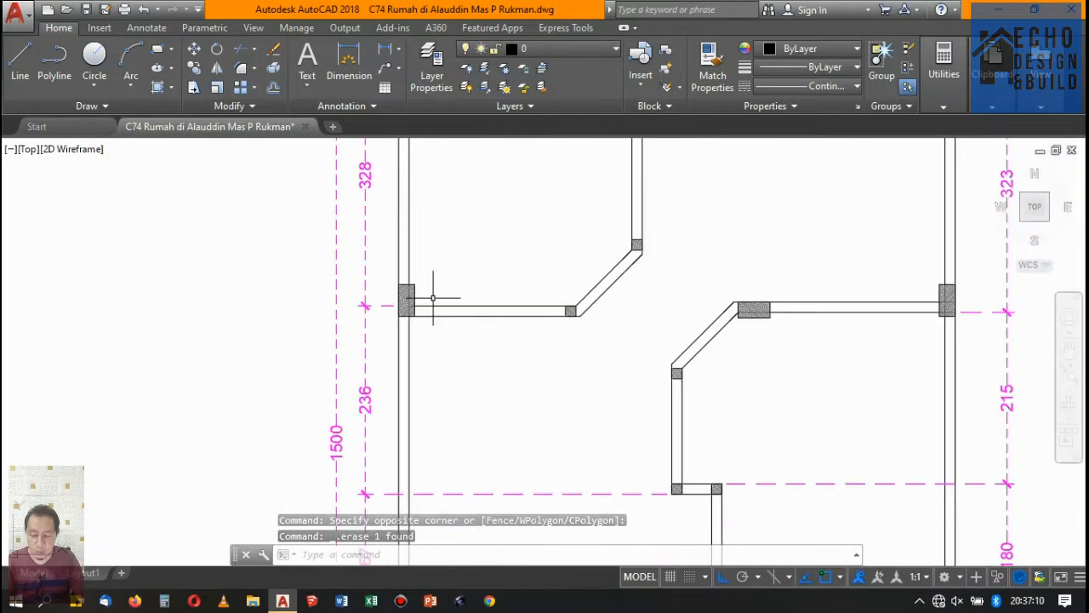
scroll(433, 298, "up", 4)
scroll(432, 297, "down", 1)
scroll(416, 284, "up", 1)
scroll(415, 295, "down", 8)
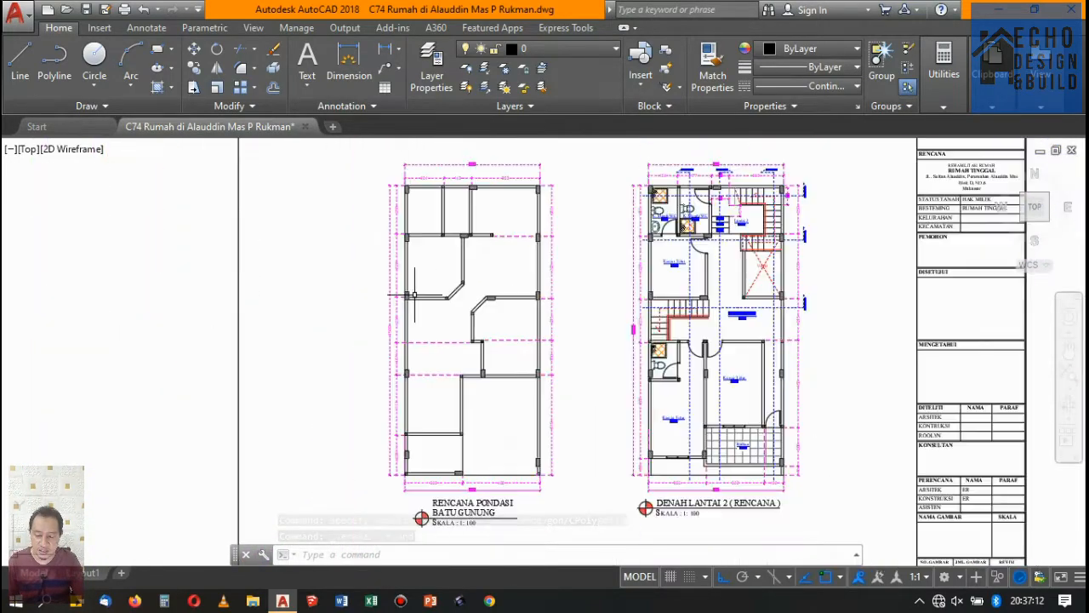
scroll(502, 226, "up", 5)
scroll(481, 223, "down", 2)
scroll(477, 229, "up", 1)
scroll(500, 246, "down", 4)
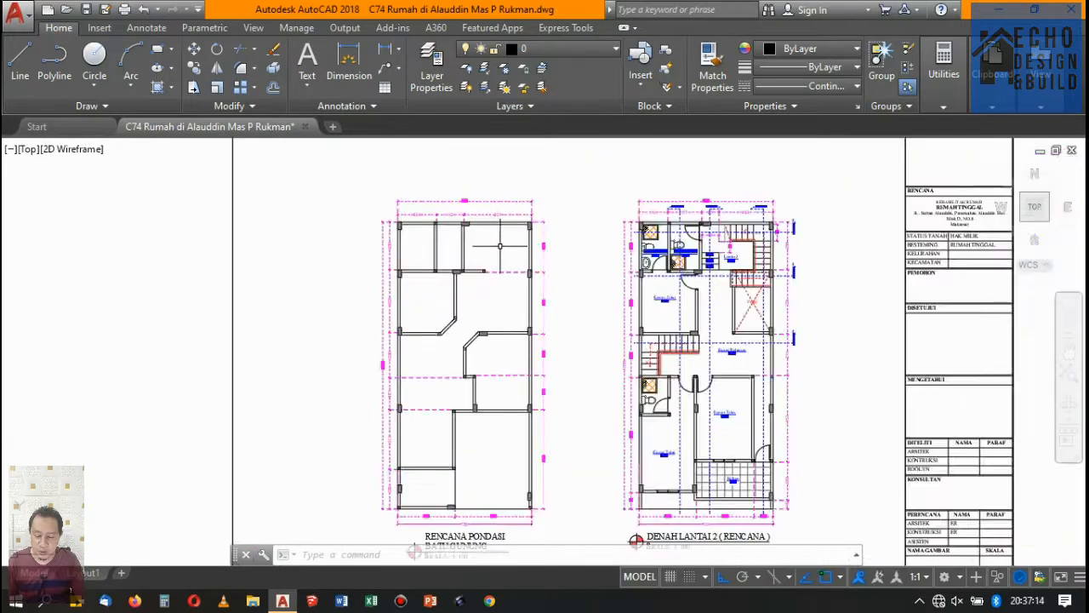
Step: Examine the rear rooms of the foundation plan and the 204, 143, 353 and 700 dimensions above them
scroll(502, 243, "up", 1)
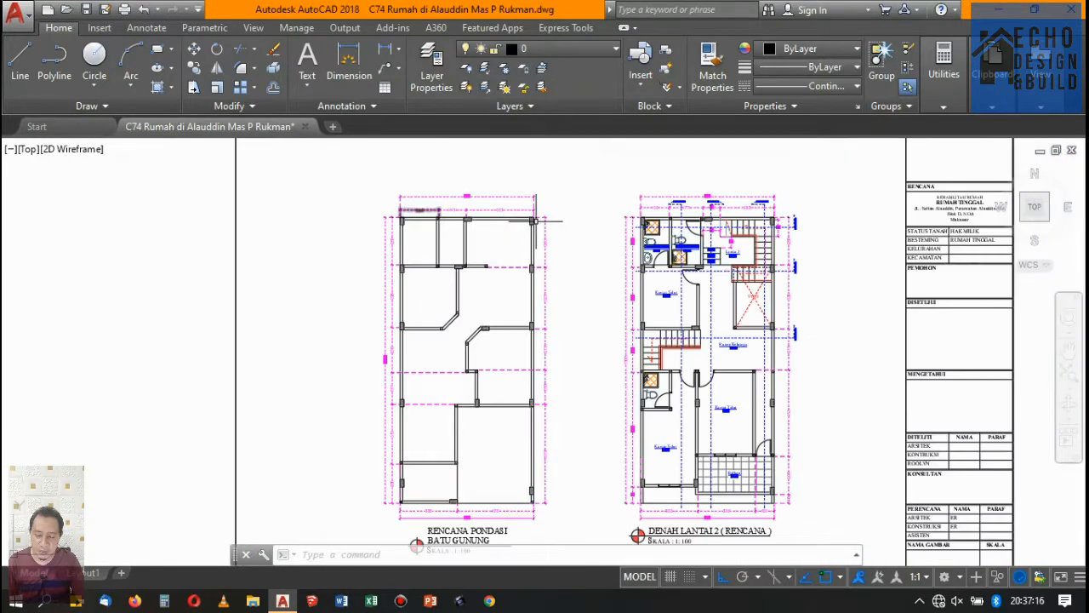
scroll(438, 196, "up", 4)
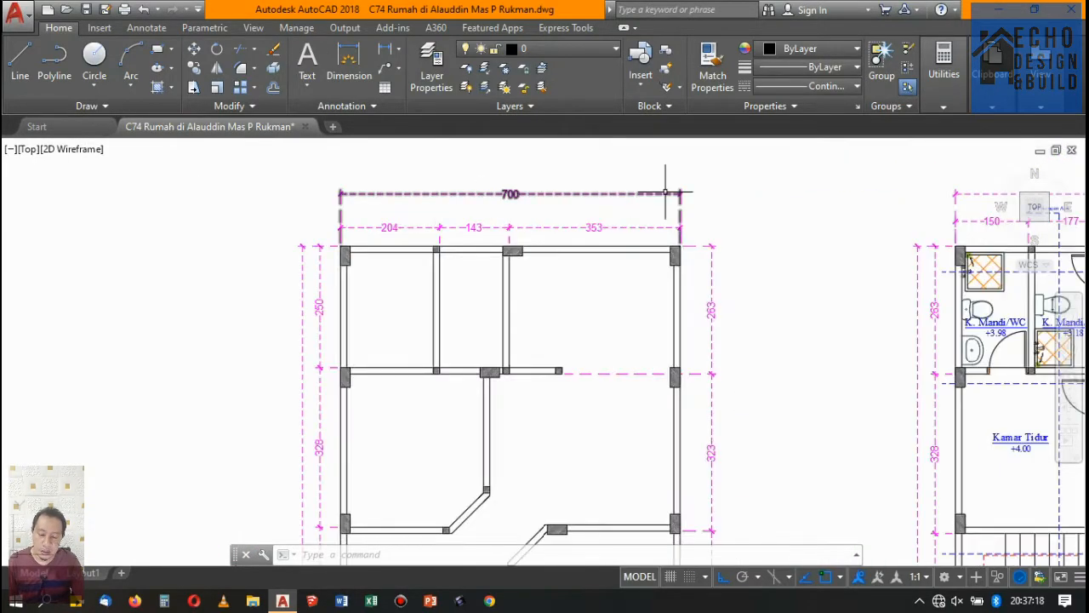
scroll(665, 193, "down", 4)
scroll(652, 207, "up", 4)
scroll(652, 207, "down", 2)
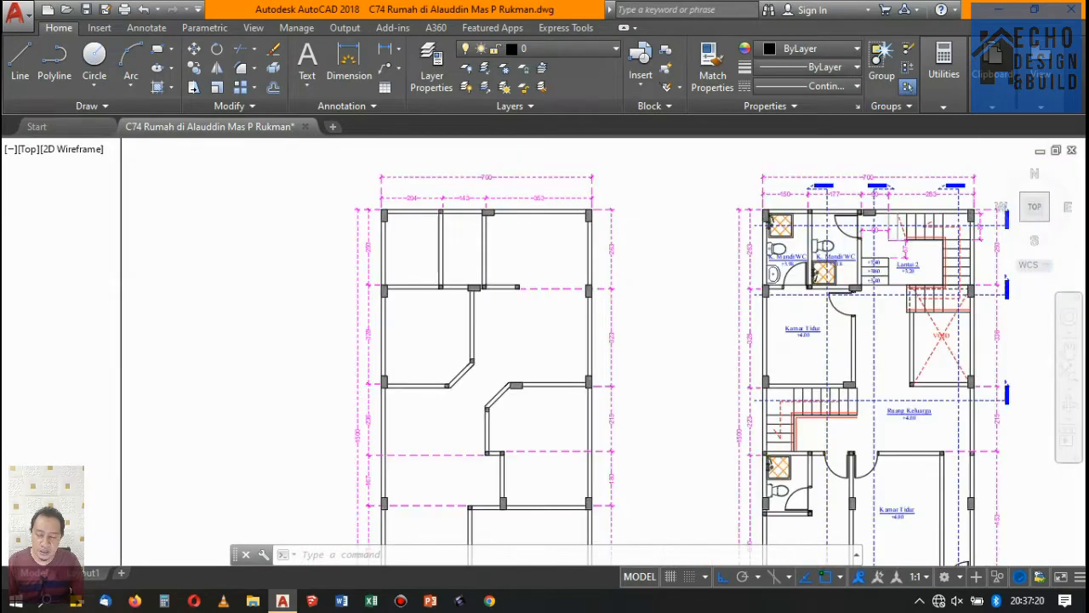
scroll(627, 199, "up", 2)
scroll(628, 199, "down", 2)
scroll(622, 200, "up", 2)
scroll(609, 202, "down", 4)
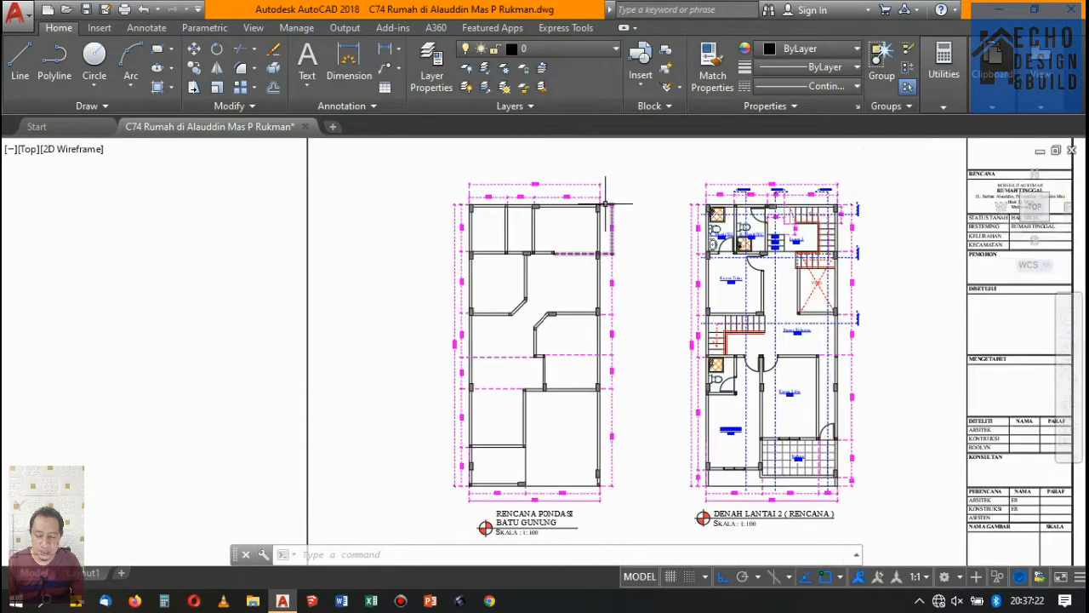
scroll(606, 204, "up", 4)
scroll(595, 197, "down", 5)
scroll(589, 192, "up", 1)
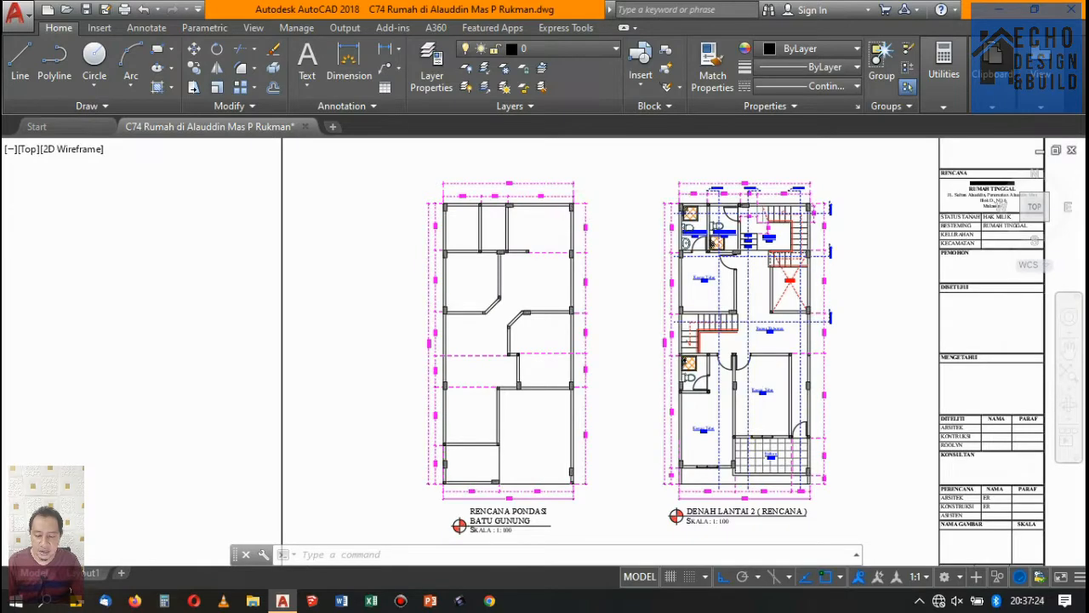
scroll(562, 202, "up", 3)
scroll(562, 203, "up", 2)
scroll(562, 202, "down", 2)
scroll(561, 202, "up", 1)
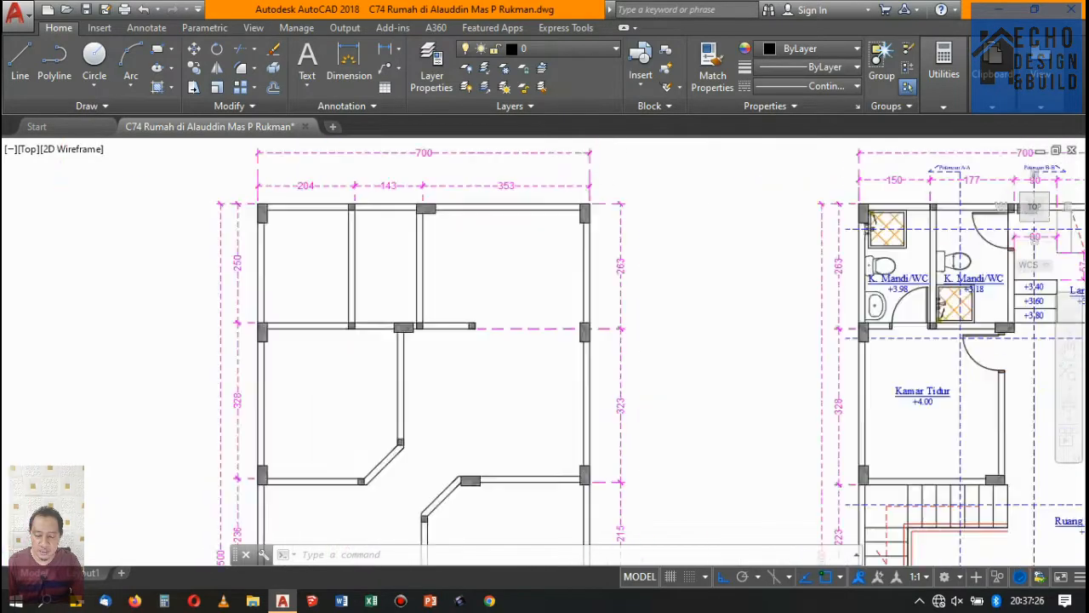
Step: Review the whole foundation sheet and the inner walls and columns around the 250/328 axis
scroll(588, 158, "down", 5)
scroll(587, 158, "up", 3)
scroll(548, 210, "down", 3)
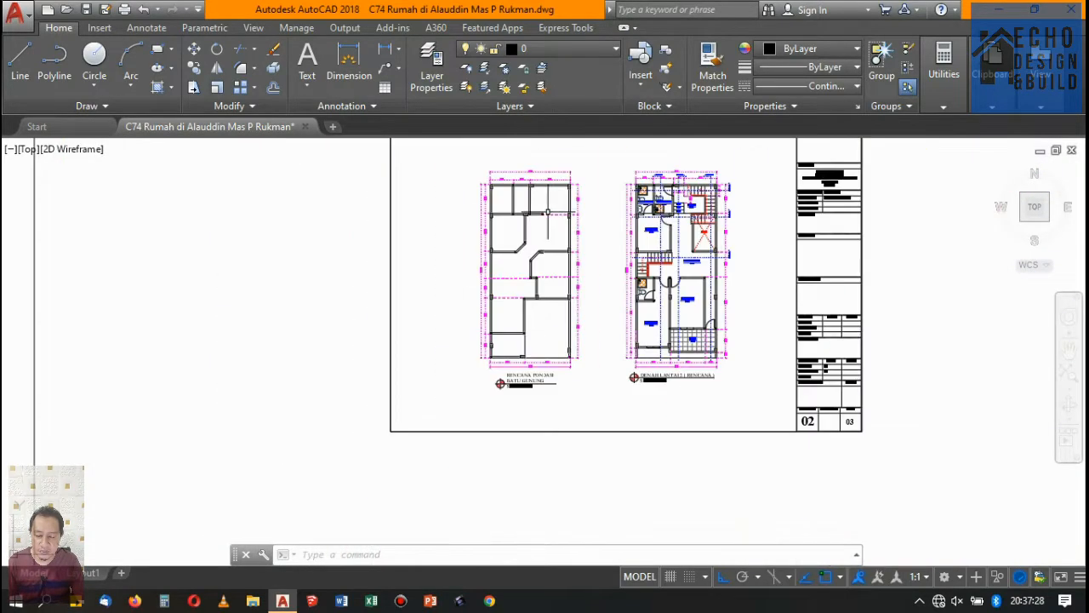
scroll(548, 211, "up", 5)
scroll(548, 211, "up", 2)
scroll(545, 208, "down", 9)
scroll(541, 207, "up", 10)
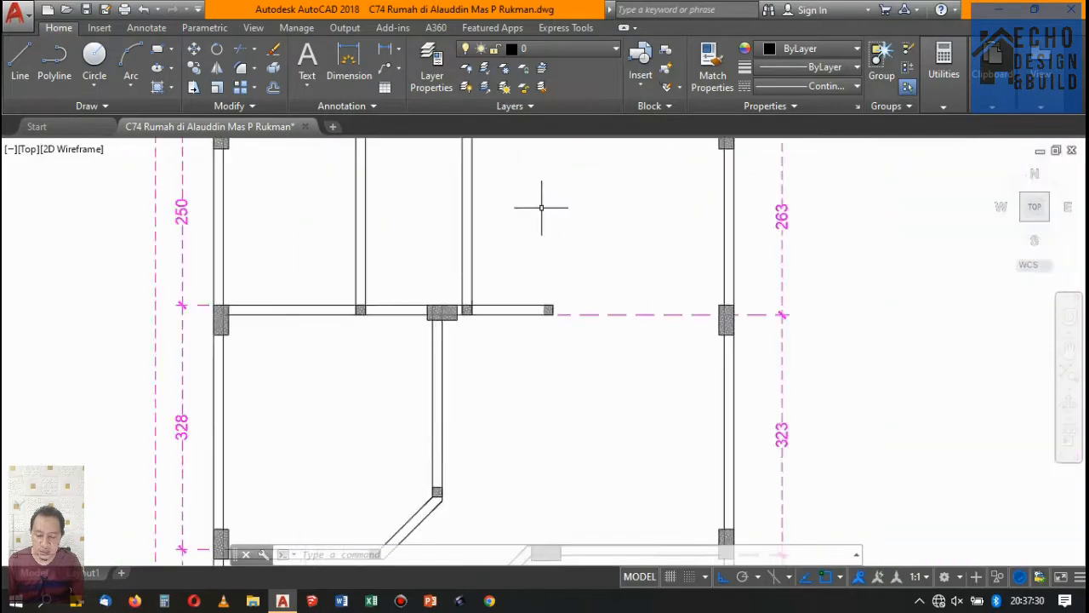
scroll(545, 204, "down", 7)
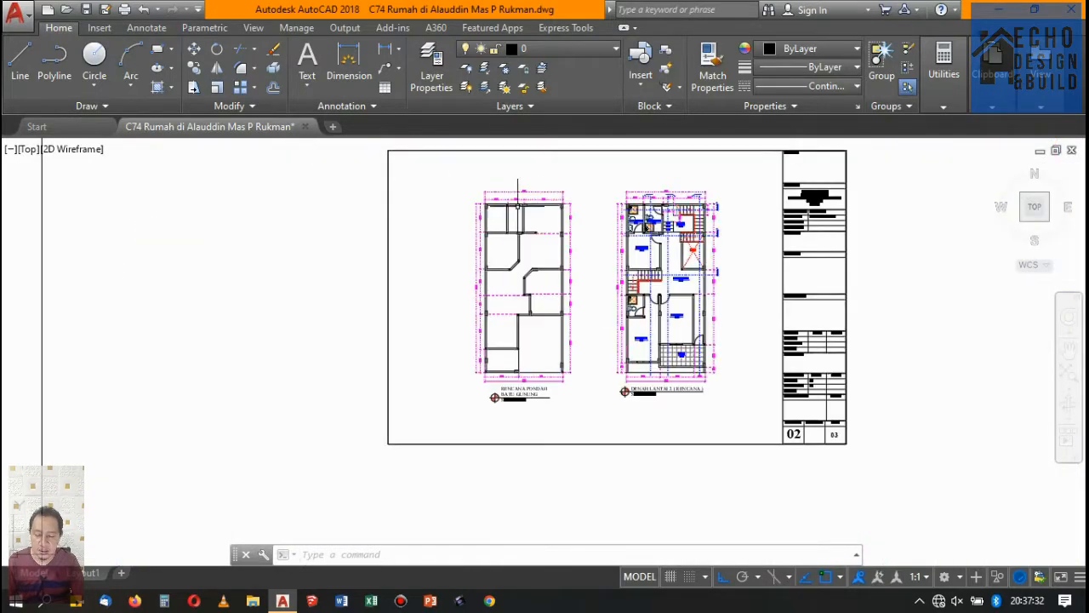
scroll(518, 206, "up", 5)
scroll(502, 194, "down", 5)
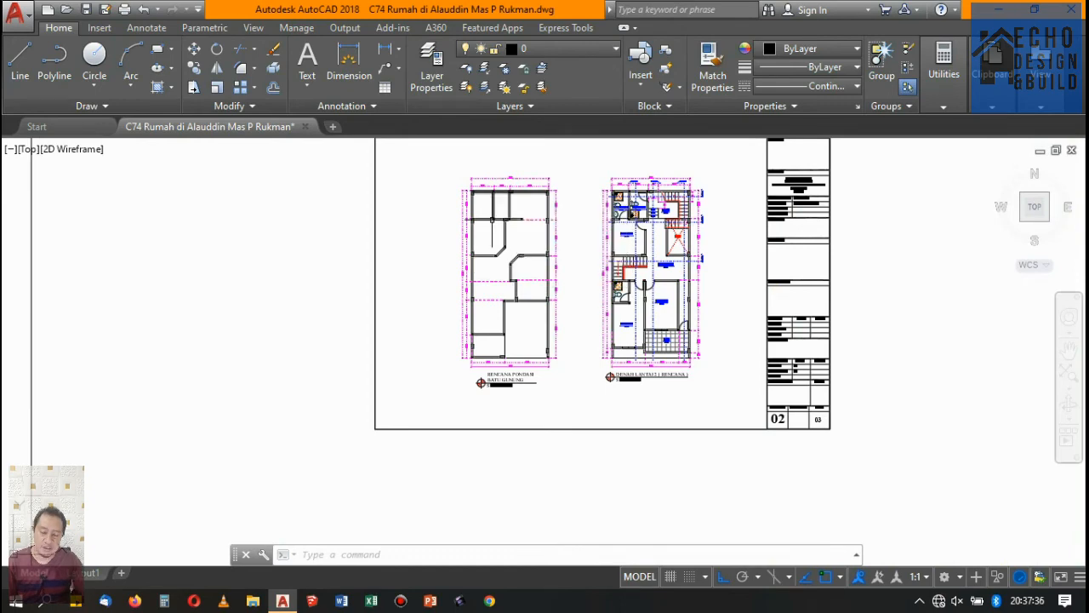
Step: Examine the middle part of the foundation plan, where the stepped inner walls run beside the 215 and 180 dimensions
scroll(482, 271, "up", 2)
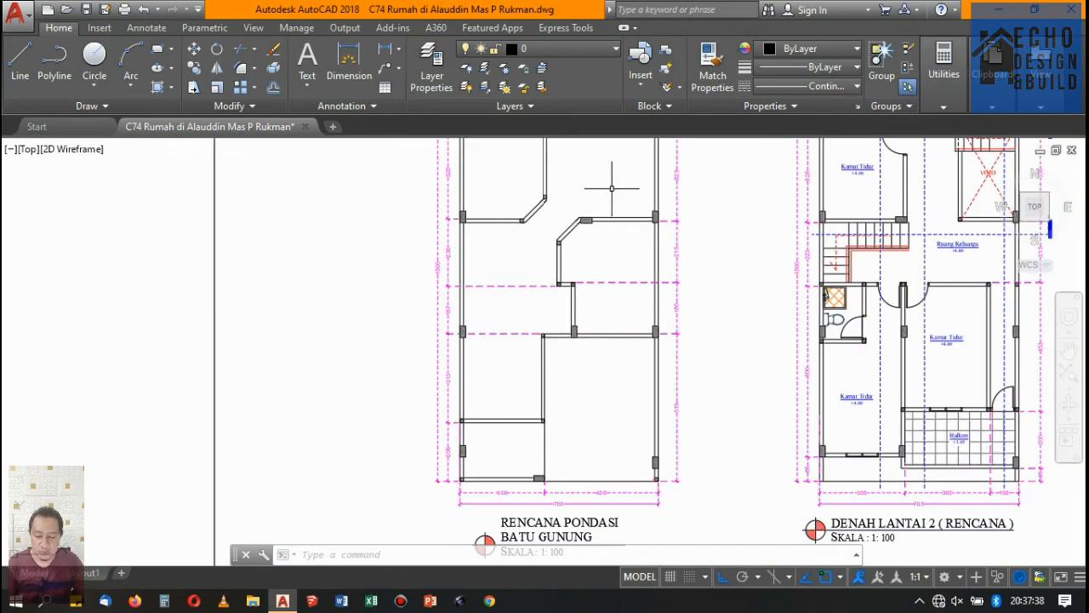
scroll(589, 264, "up", 3)
scroll(578, 272, "down", 6)
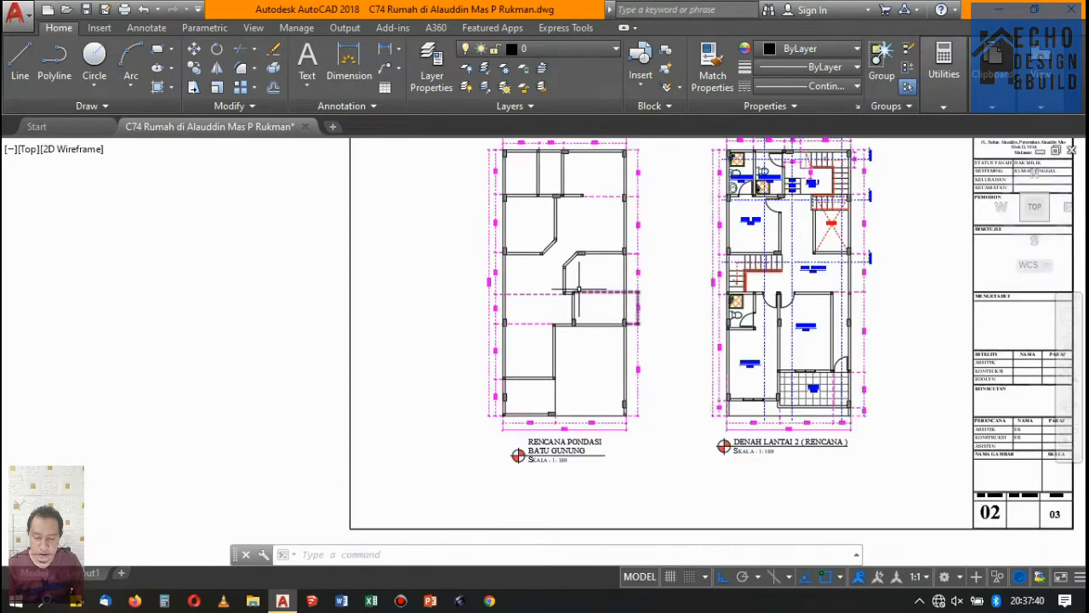
scroll(581, 281, "up", 3)
scroll(593, 283, "up", 6)
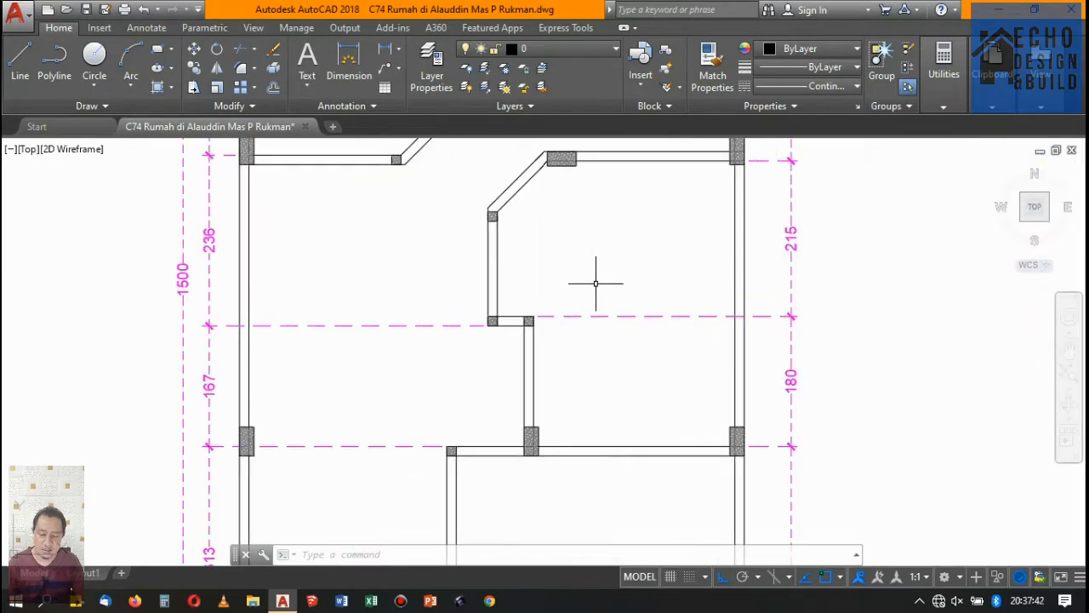
scroll(570, 304, "down", 4)
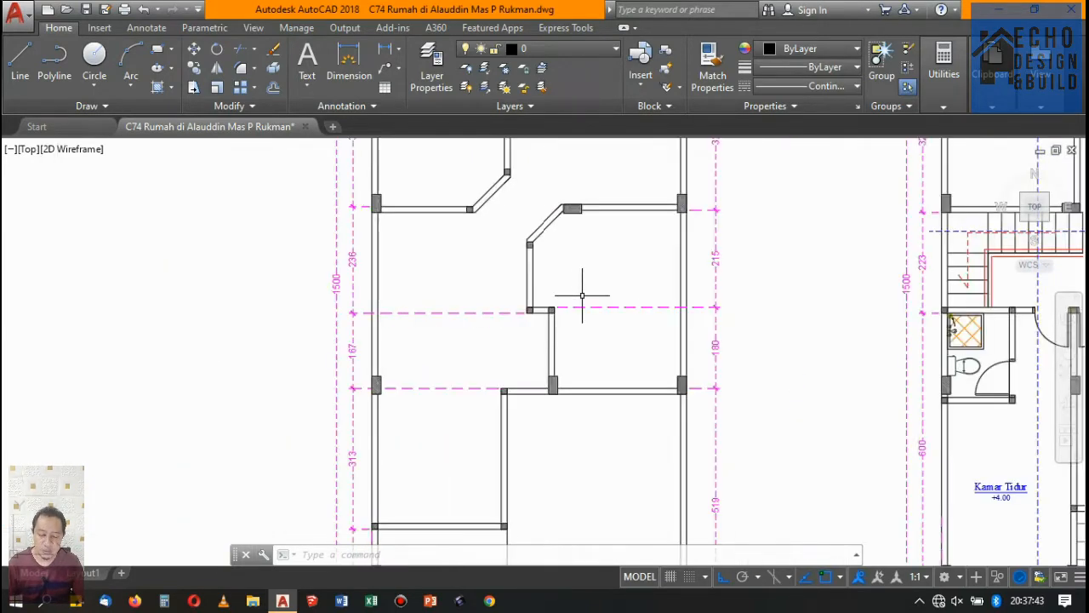
Step: Stretch the shared point of the left 236 and 167 dimensions up to the upper edge of the stepped inner wall
left_click(463, 320)
scroll(519, 311, "up", 5)
left_click(553, 343)
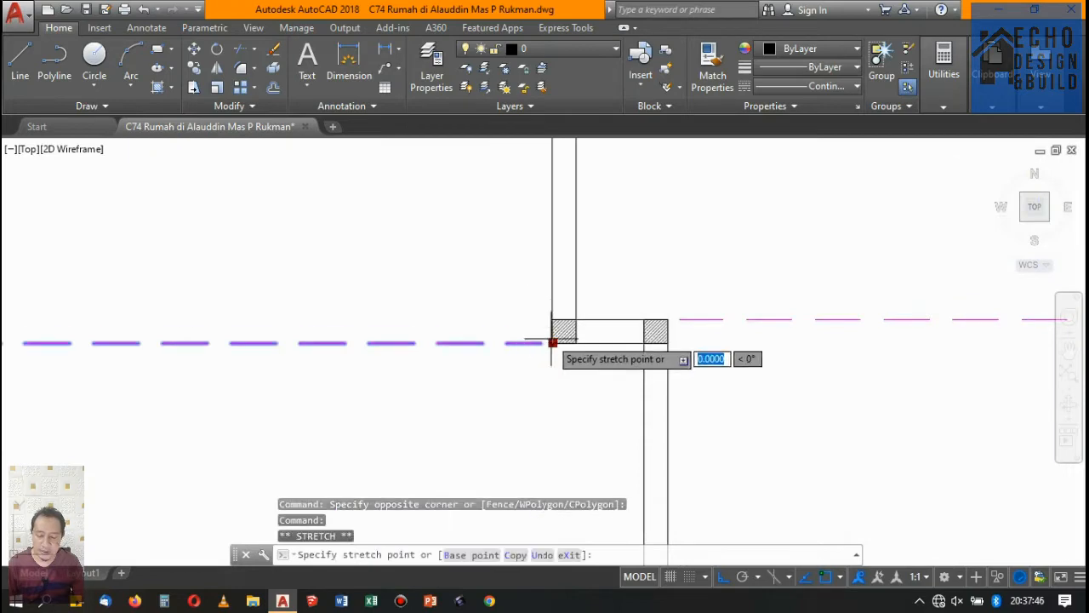
key("Escape")
scroll(466, 304, "down", 5)
scroll(538, 307, "down", 6)
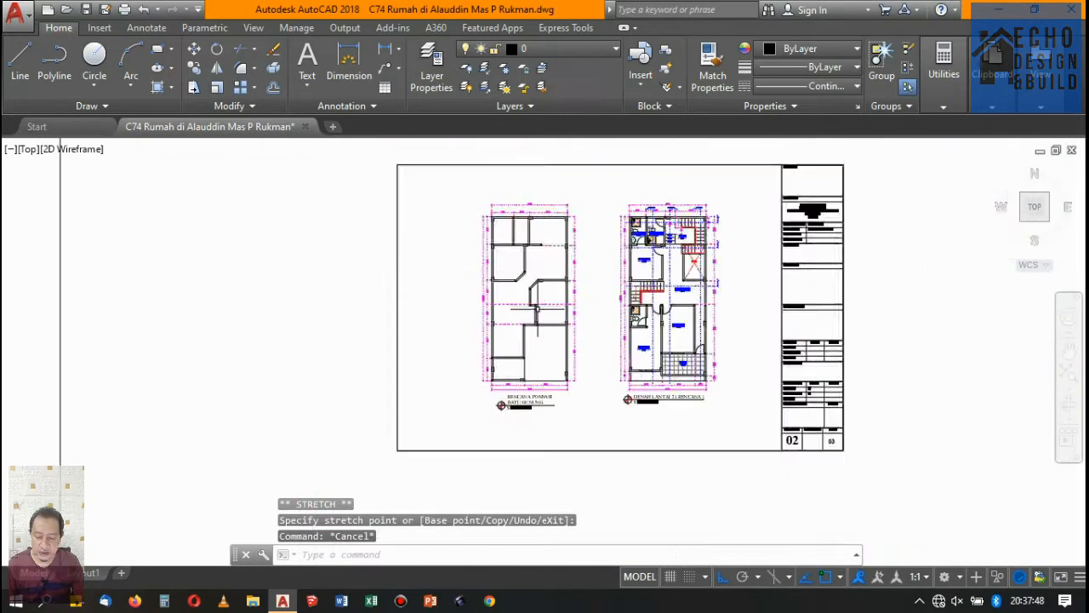
Step: Review the stone foundation sheet and compare it with the footing plan sheet above it
scroll(528, 328, "up", 6)
middle_click_drag(522, 331, 571, 285)
scroll(592, 307, "down", 8)
scroll(600, 269, "up", 6)
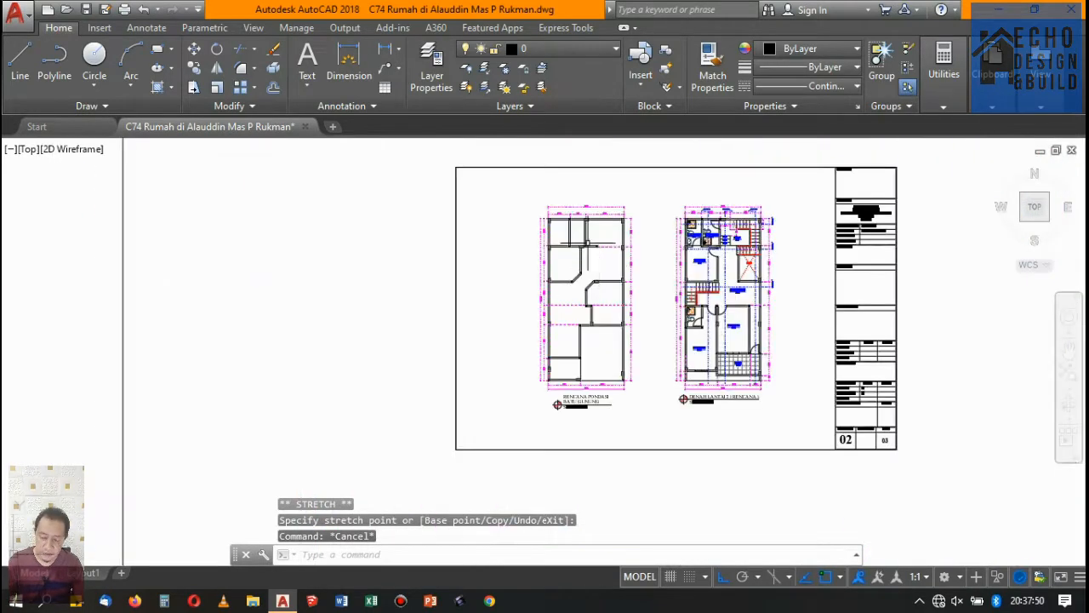
scroll(588, 247, "down", 9)
scroll(571, 204, "up", 7)
scroll(570, 204, "down", 6)
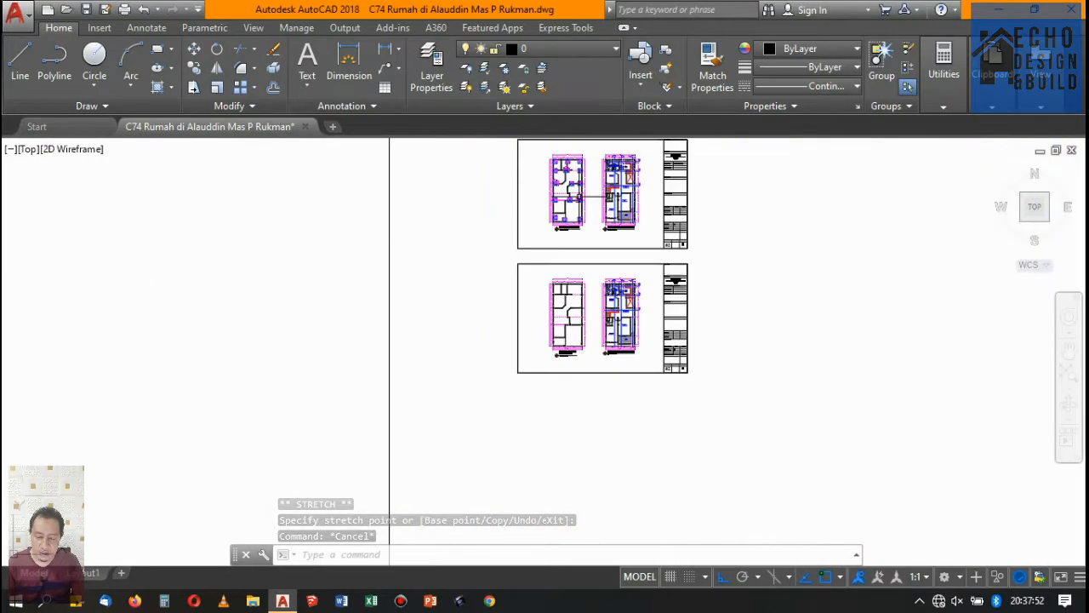
scroll(555, 309, "up", 10)
scroll(540, 316, "down", 7)
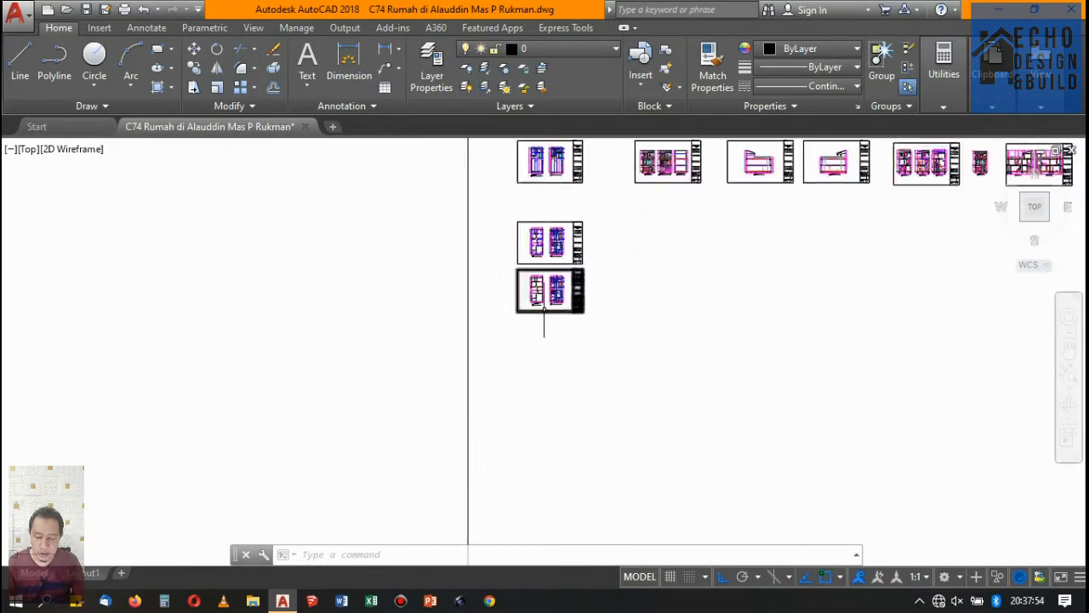
Step: Measure the base width of the stone foundation under the terrace's outer wall in Potongan A-A with a temporary linear dimension, and erase it
scroll(550, 304, "up", 5)
scroll(554, 328, "down", 4)
scroll(554, 328, "up", 3)
scroll(494, 281, "up", 7)
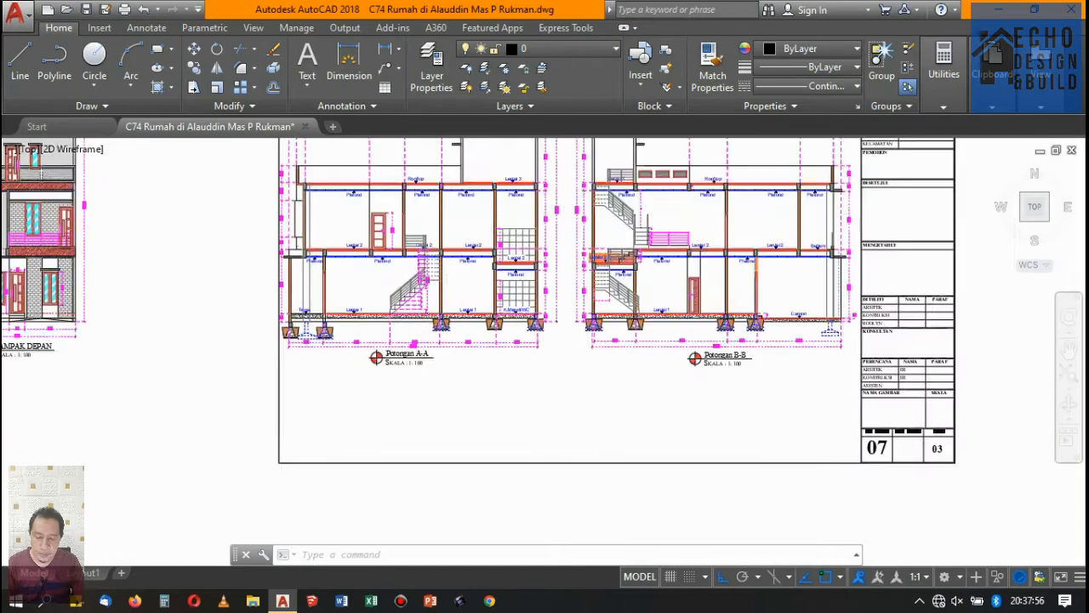
scroll(479, 335, "down", 2)
scroll(198, 341, "up", 2)
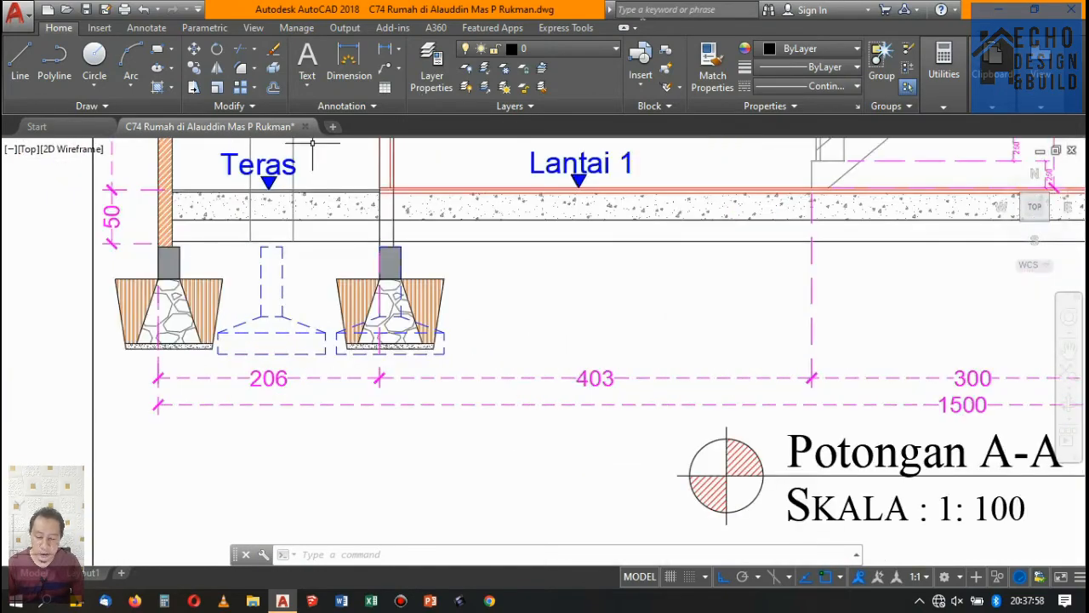
left_click(384, 49)
scroll(127, 357, "up", 5)
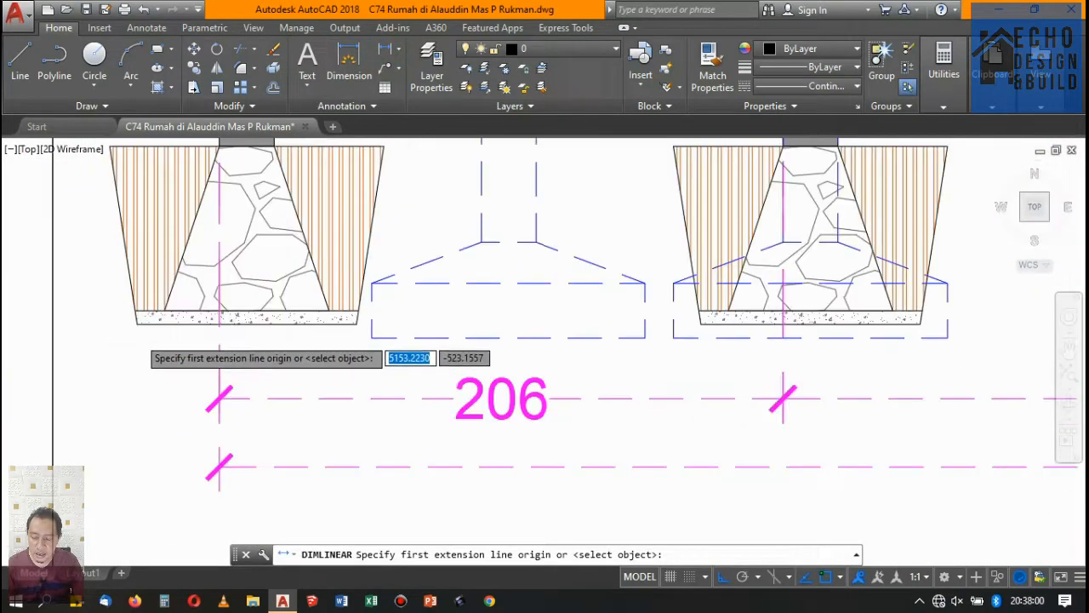
left_click(181, 292)
left_click(442, 292)
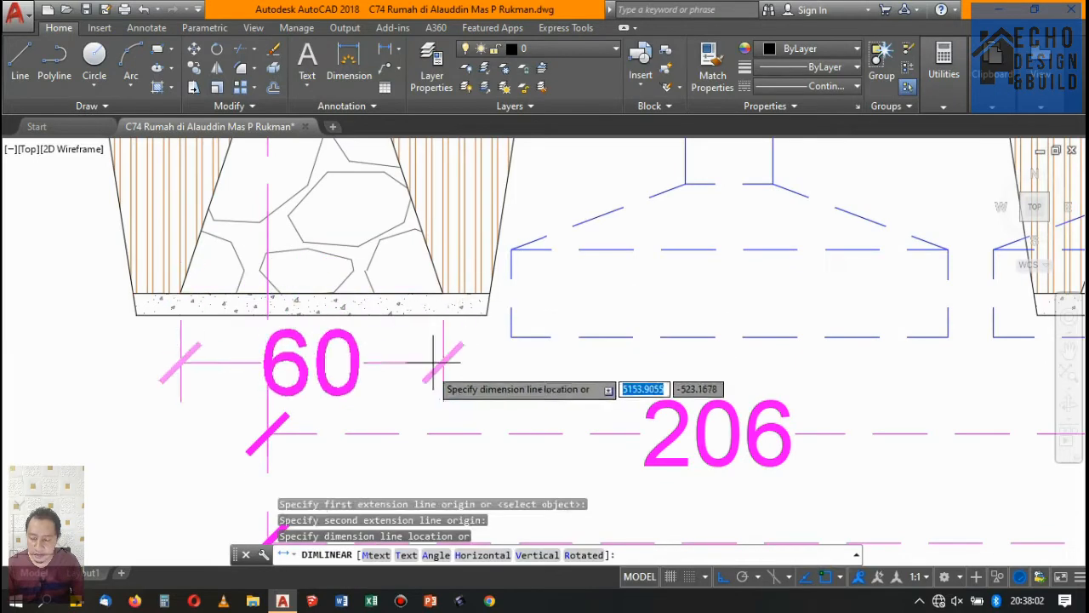
left_click(407, 372)
scroll(433, 344, "down", 5)
scroll(432, 345, "up", 5)
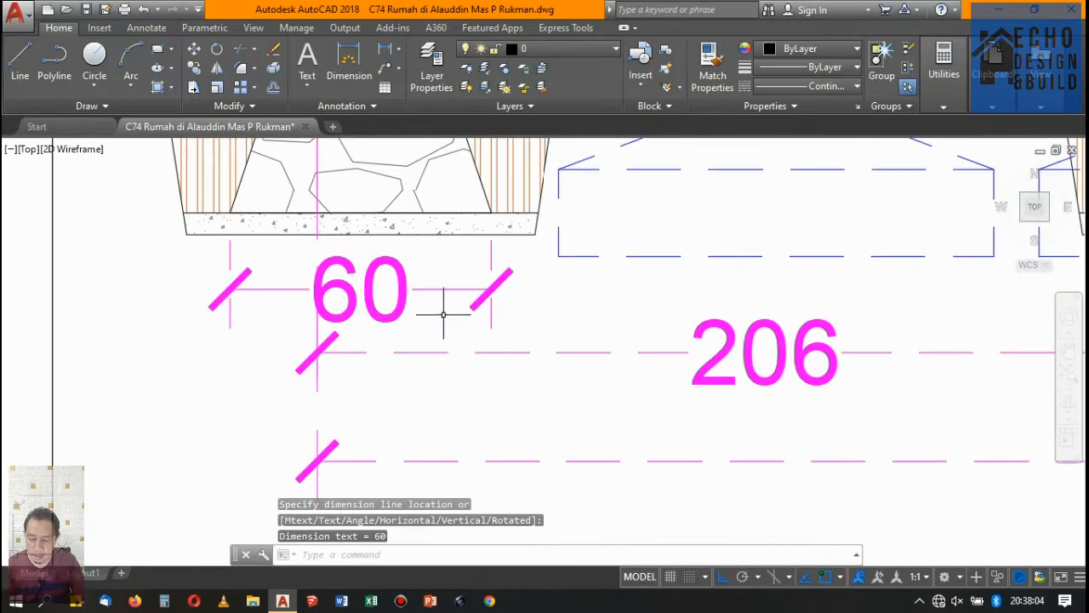
left_click(410, 275)
key("Delete")
Step: Examine the rear and middle rooms of the stone foundation plan and the wall layout against the surrounding dimensions
scroll(418, 275, "down", 10)
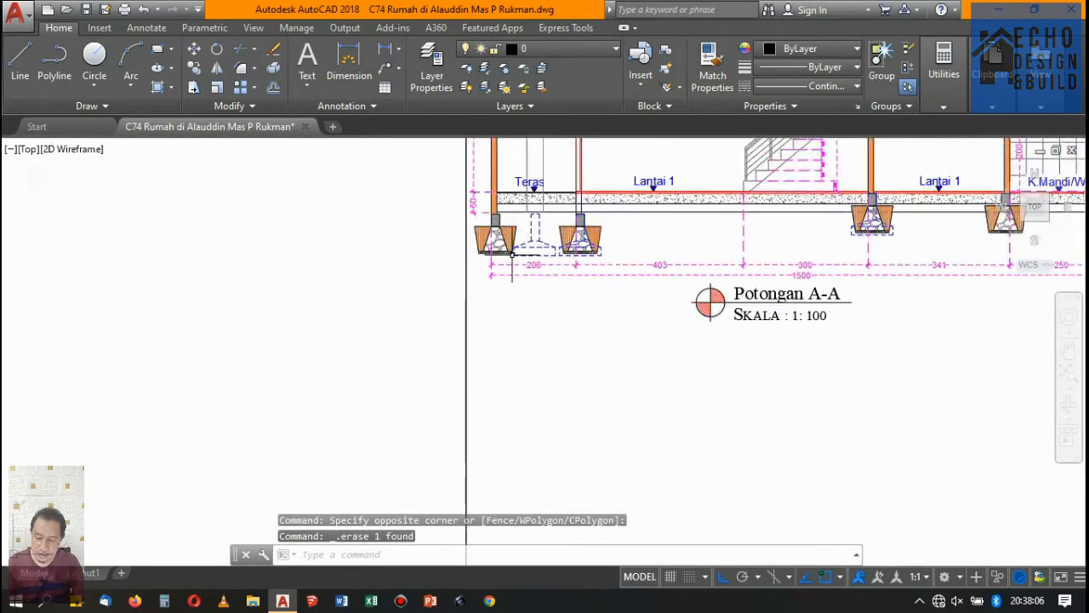
scroll(444, 271, "up", 8)
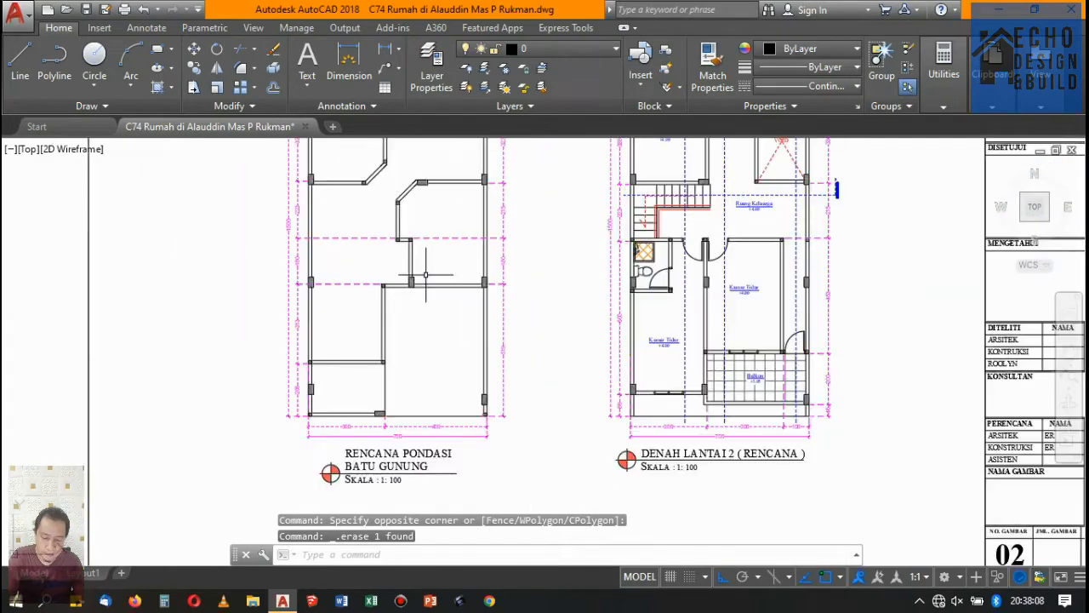
scroll(406, 256, "down", 3)
scroll(389, 315, "up", 5)
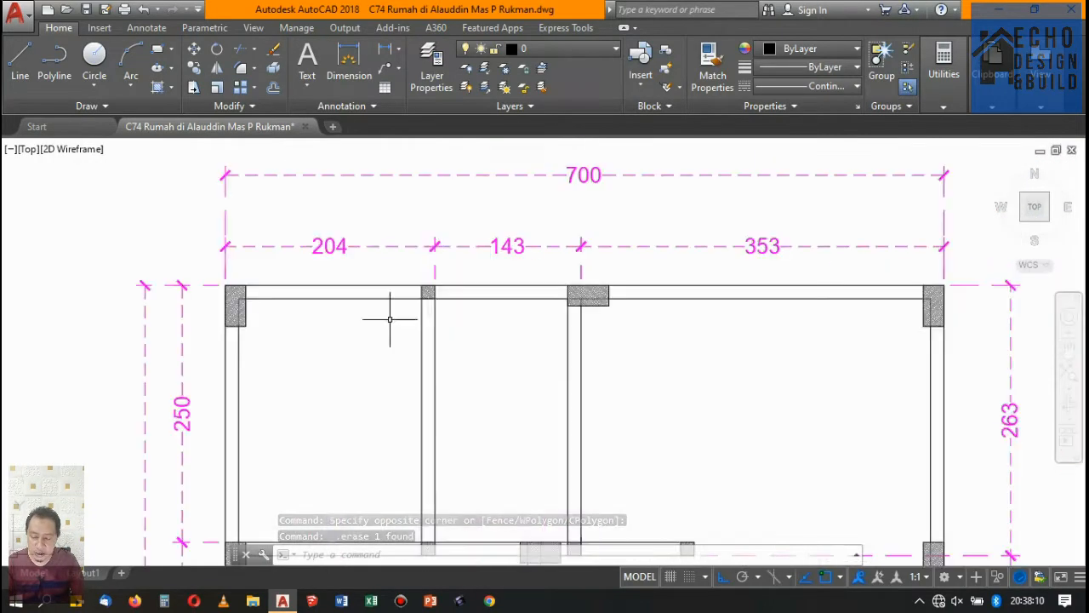
scroll(477, 272, "down", 5)
scroll(566, 222, "up", 5)
scroll(571, 217, "down", 5)
scroll(587, 188, "up", 5)
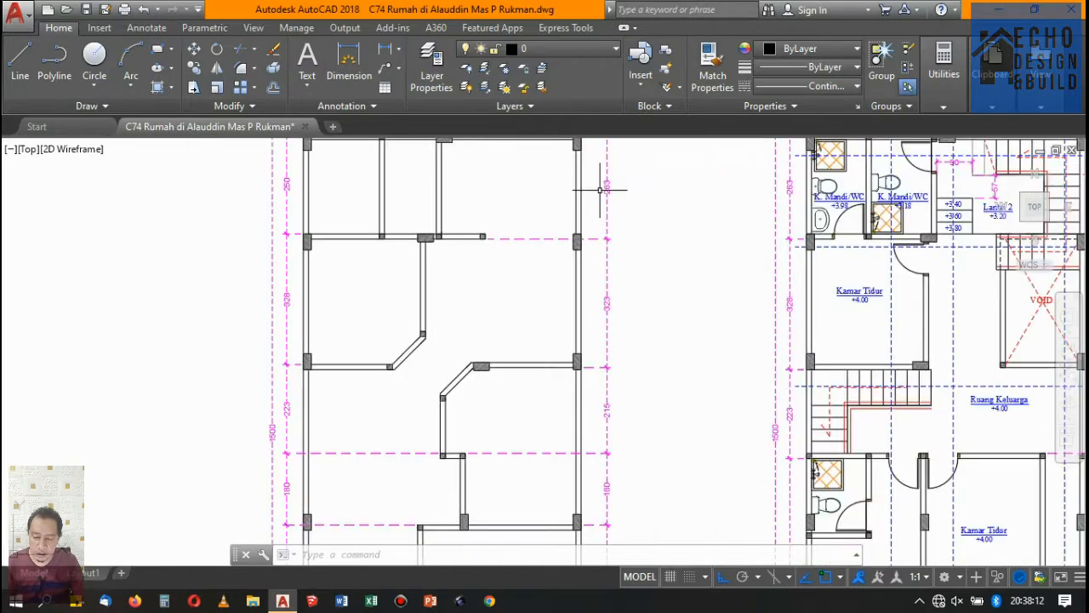
scroll(600, 179, "down", 4)
scroll(602, 193, "up", 4)
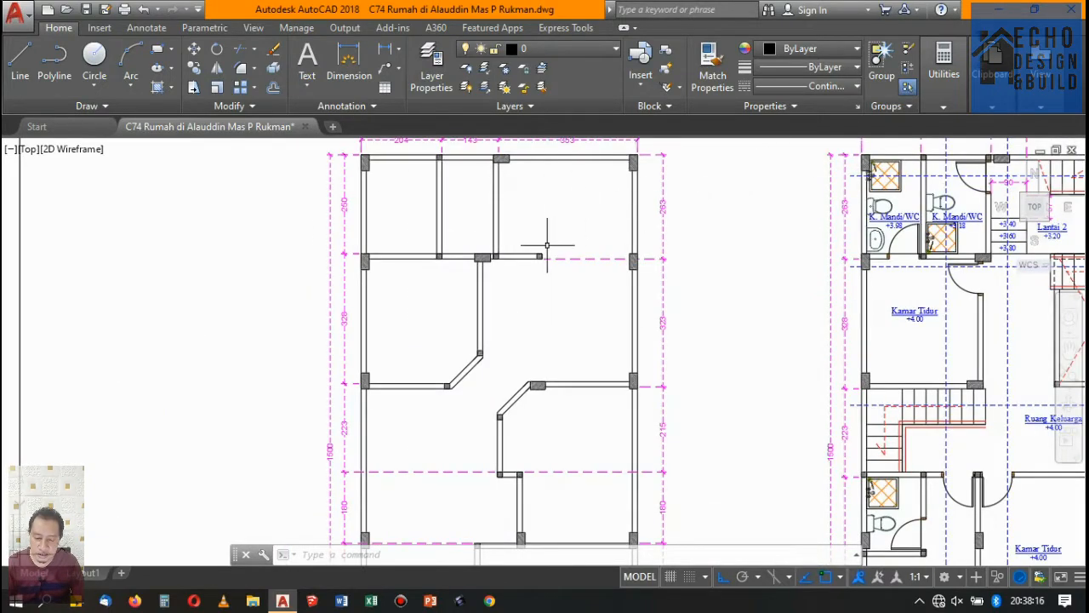
Step: Examine the stone foundation profiles under the walls and their position relative to the outer axis in Potongan A-A
scroll(527, 255, "down", 6)
scroll(572, 250, "up", 5)
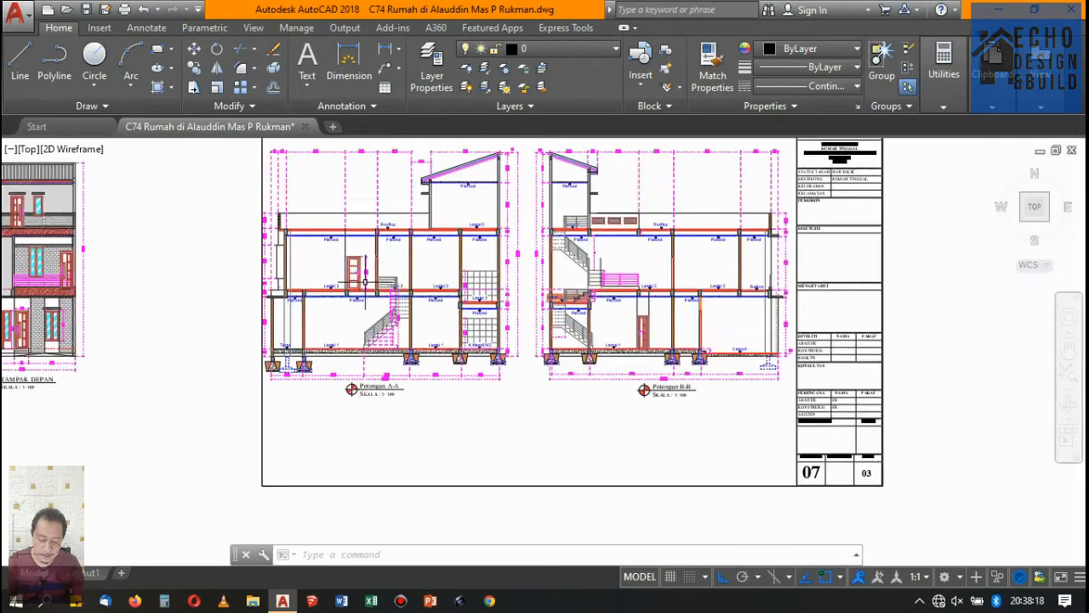
scroll(498, 358, "up", 10)
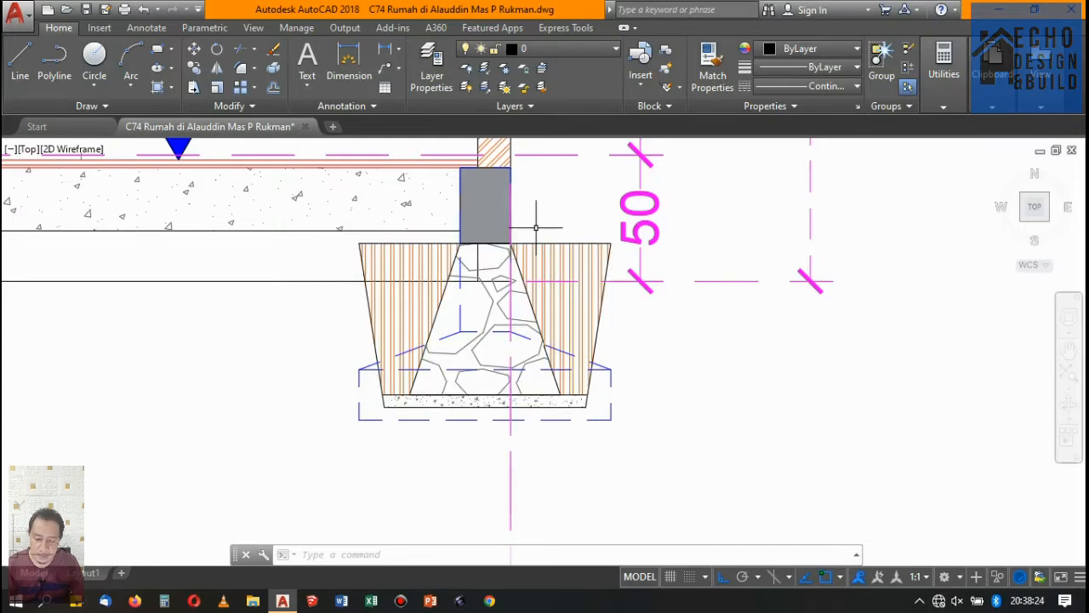
scroll(607, 231, "down", 5)
scroll(607, 232, "down", 5)
scroll(567, 237, "up", 10)
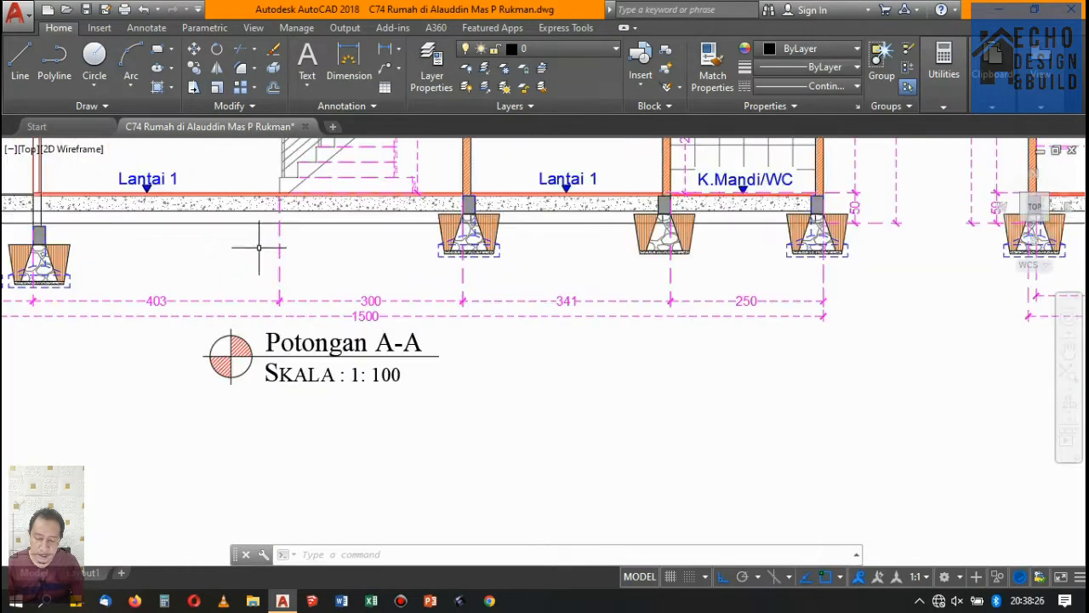
scroll(554, 254, "down", 8)
scroll(430, 242, "up", 5)
scroll(429, 255, "up", 2)
scroll(430, 255, "down", 10)
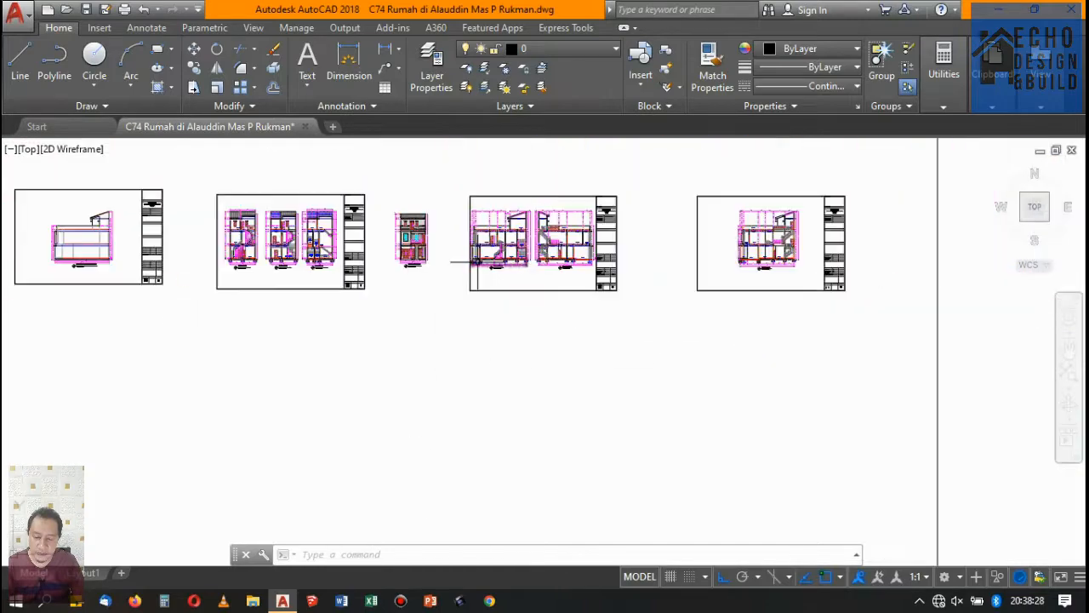
scroll(425, 255, "up", 4)
scroll(442, 291, "down", 4)
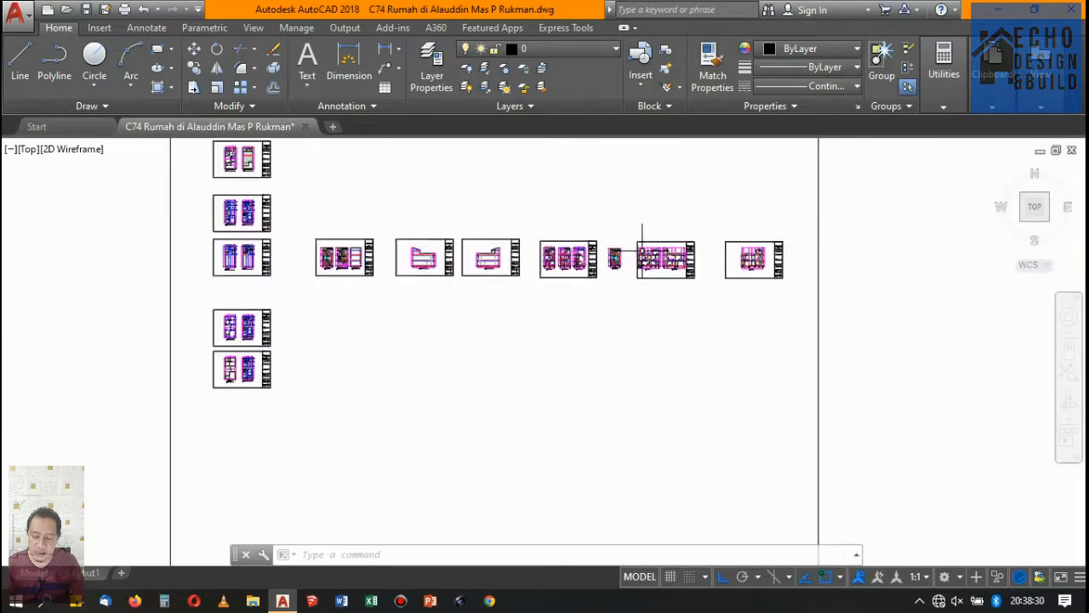
Step: Offset the outer lines of the right and rear walls of the stone foundation plan inward by 0.6
scroll(598, 284, "up", 6)
scroll(671, 194, "down", 6)
scroll(595, 238, "up", 5)
scroll(528, 255, "up", 2)
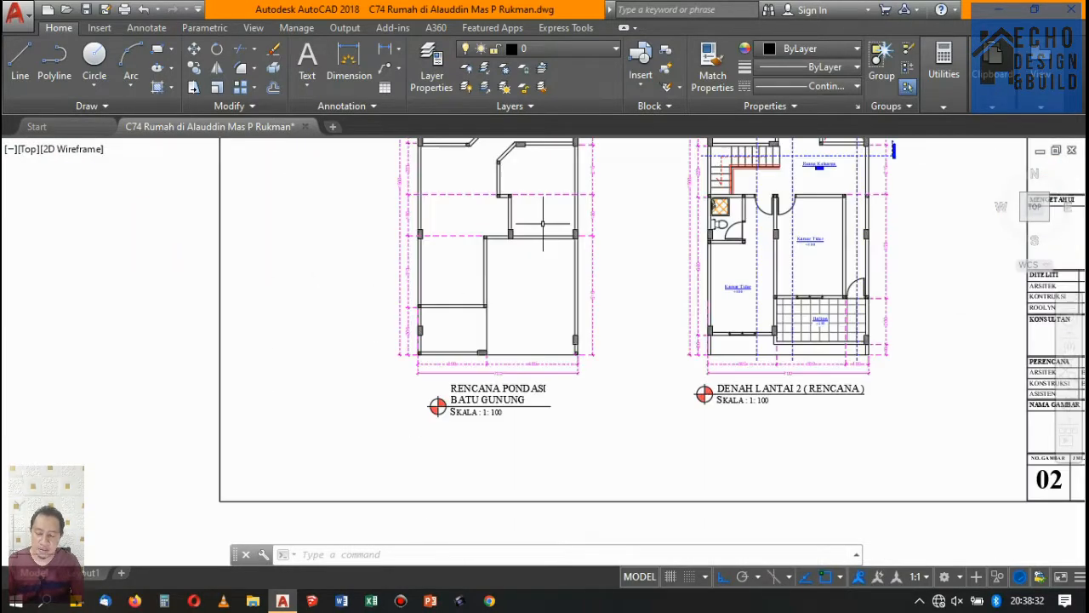
scroll(511, 260, "down", 1)
scroll(505, 262, "up", 1)
scroll(600, 212, "up", 6)
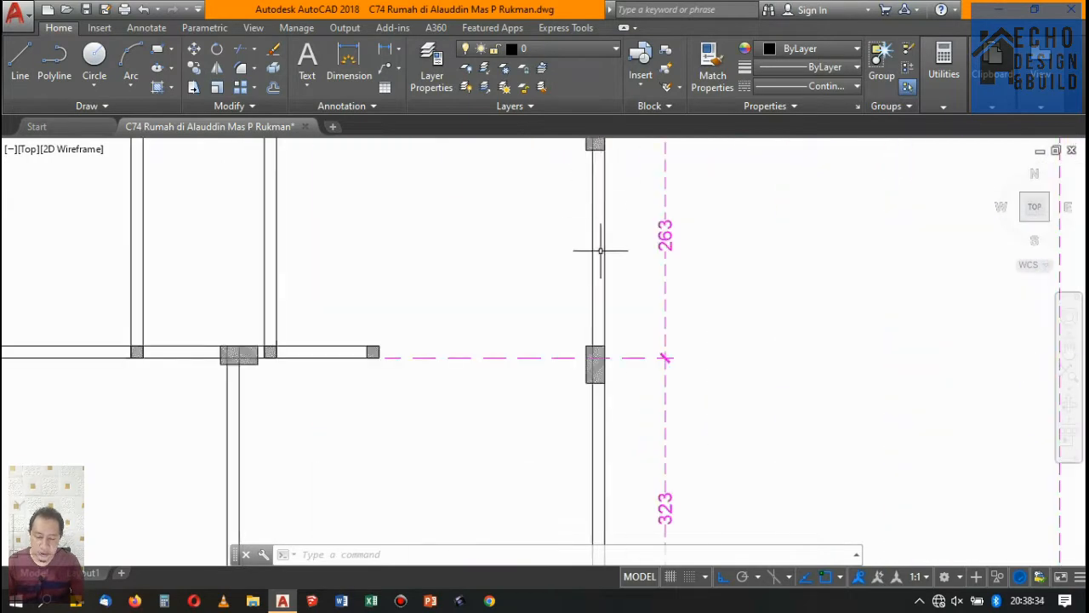
scroll(596, 247, "down", 2)
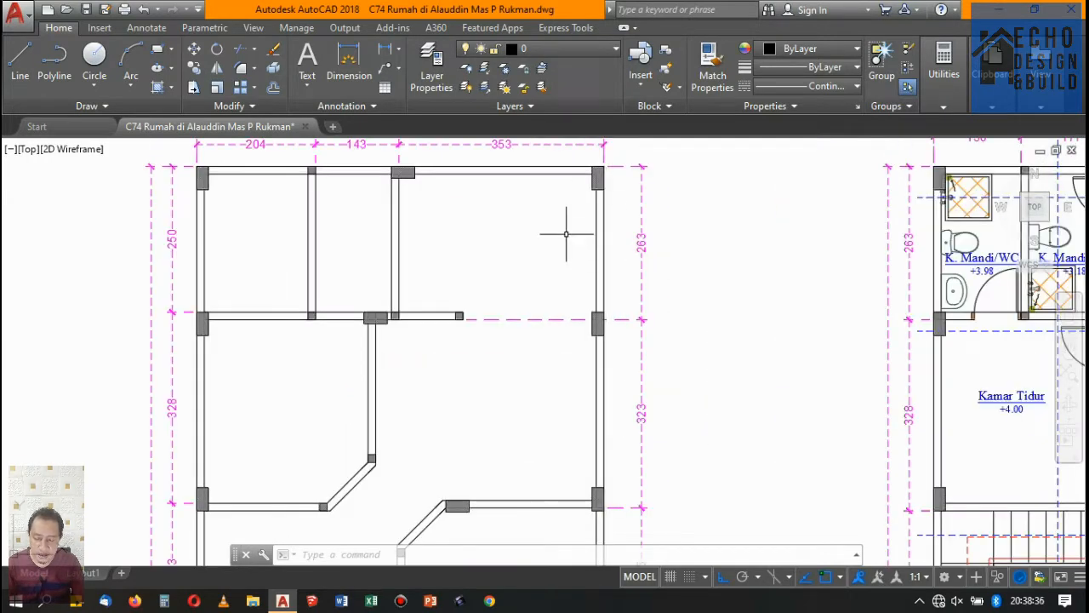
key("Return")
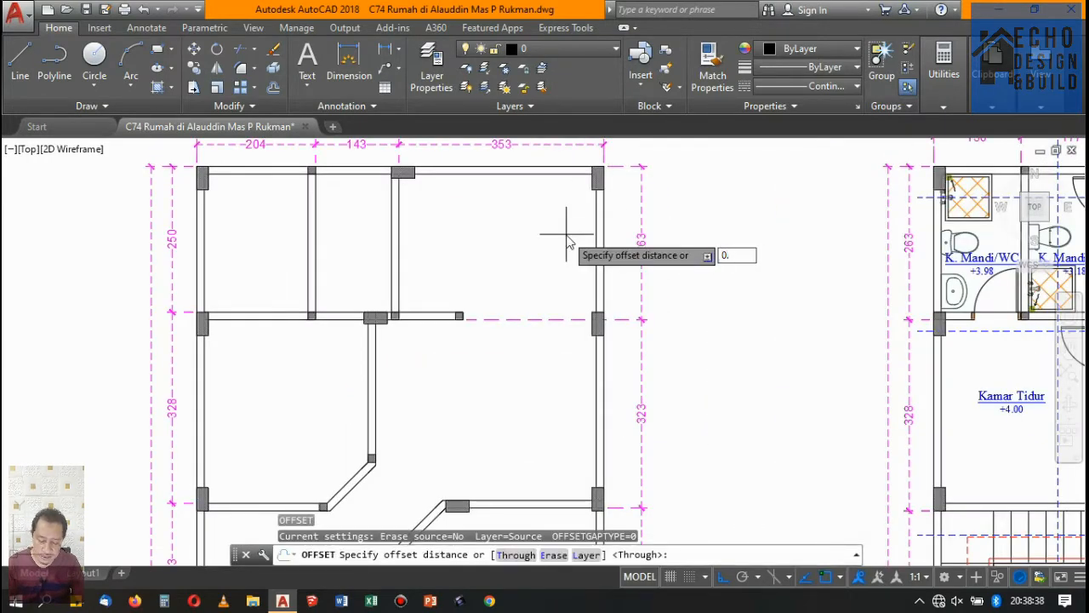
key("Return")
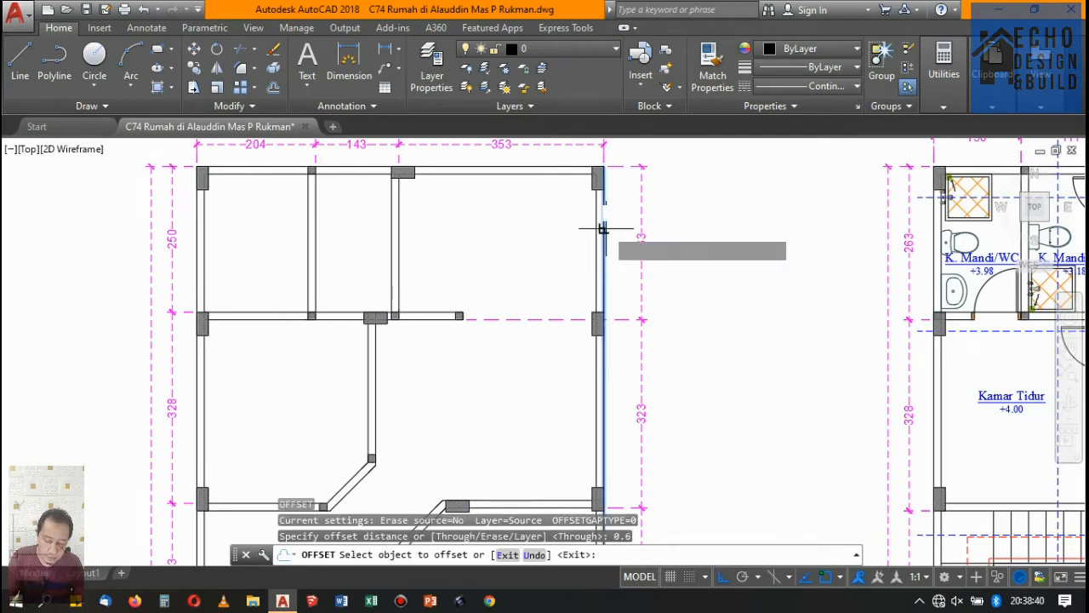
left_click(603, 228)
left_click(545, 204)
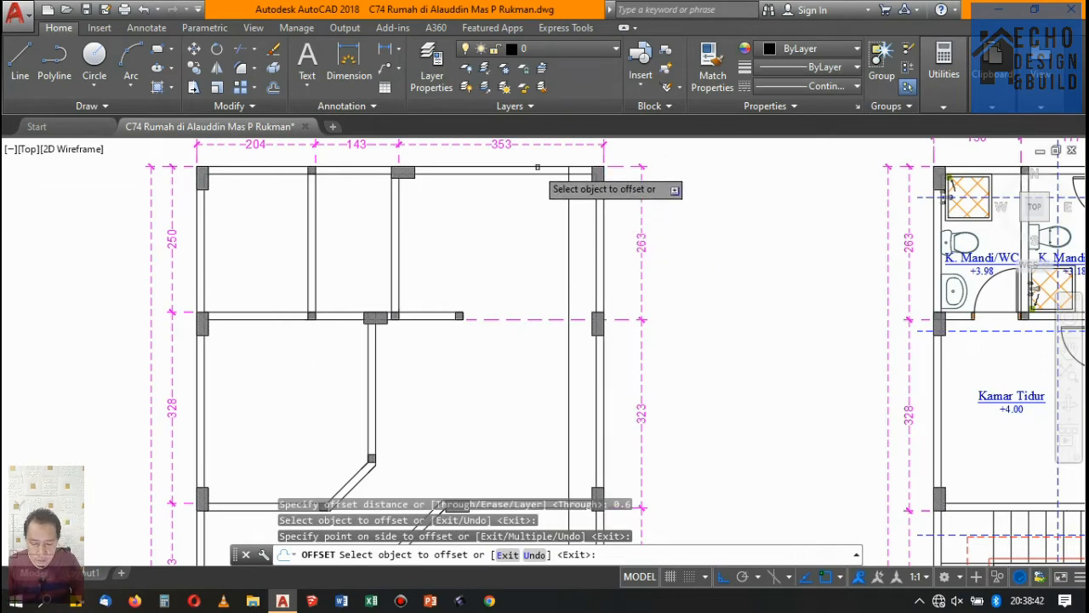
left_click(537, 168)
left_click(533, 228)
Step: Offset the left wall's outer line inward by 0.6 and end the Offset command
scroll(442, 230, "down", 3)
scroll(463, 231, "up", 3)
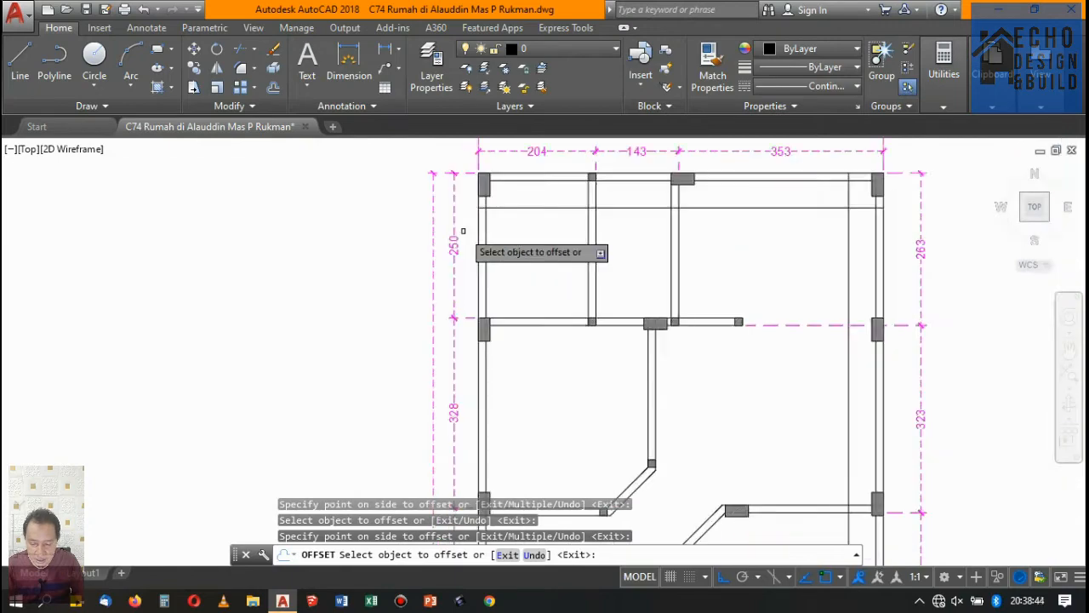
left_click(477, 228)
left_click(547, 219)
scroll(553, 238, "down", 4)
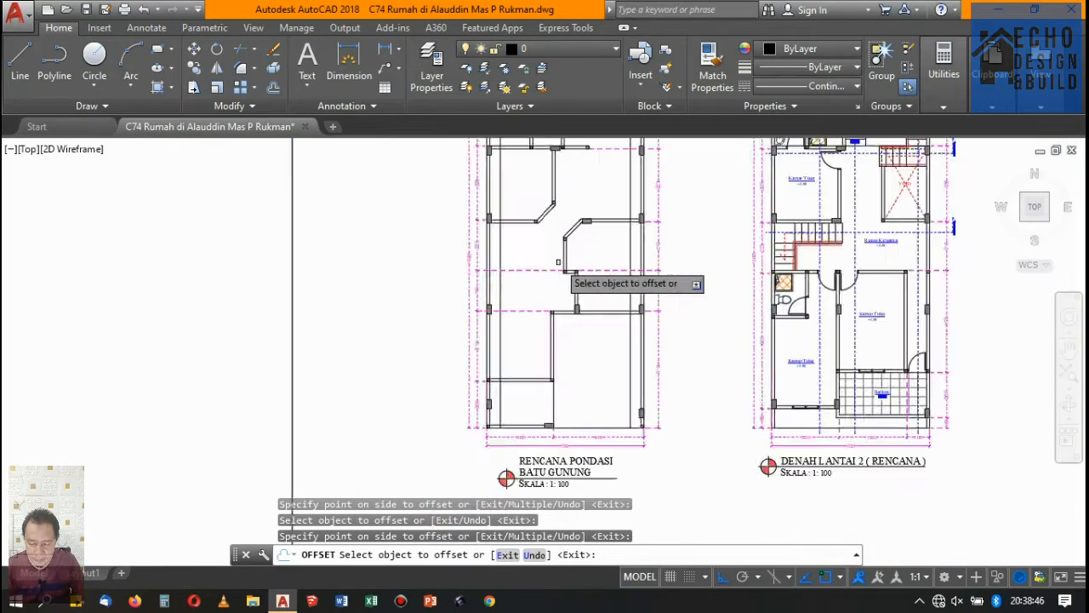
scroll(621, 356, "up", 5)
scroll(655, 264, "down", 3)
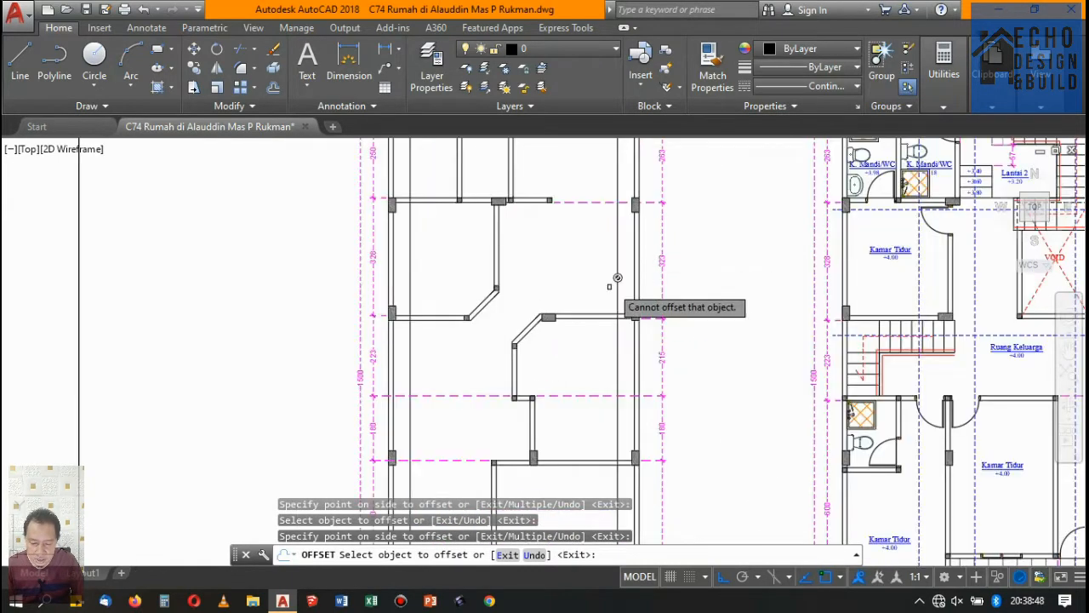
scroll(596, 255, "down", 2)
scroll(585, 244, "up", 4)
key("Escape")
Step: Erase the three 0.6 offset lines inside the left, rear and right walls of the foundation plan
scroll(607, 214, "up", 4)
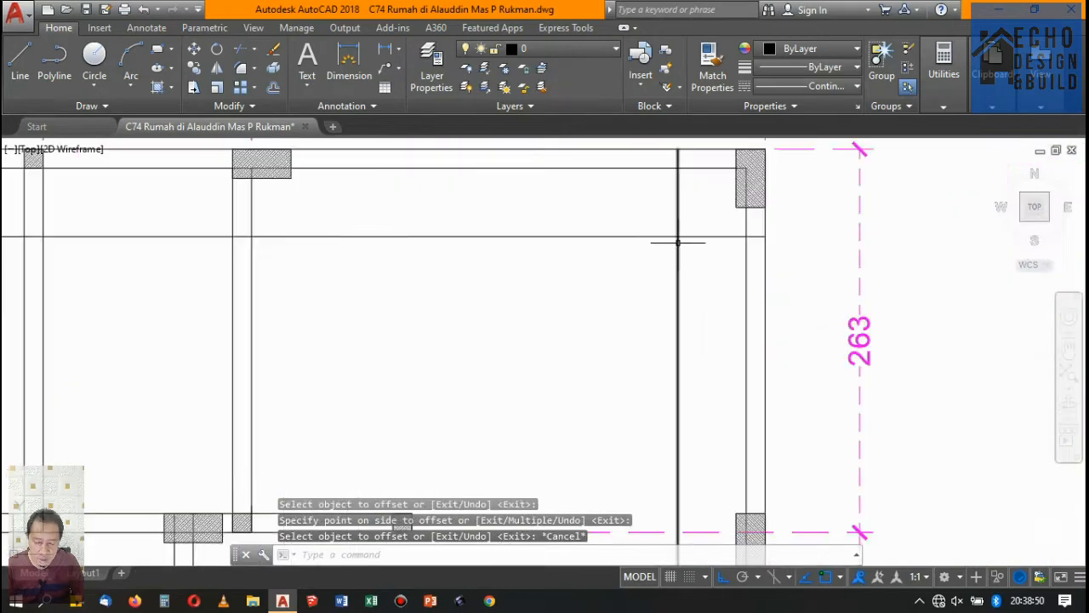
left_click(690, 255)
left_click(662, 206)
scroll(630, 247, "down", 3)
scroll(486, 250, "up", 2)
left_click(444, 268)
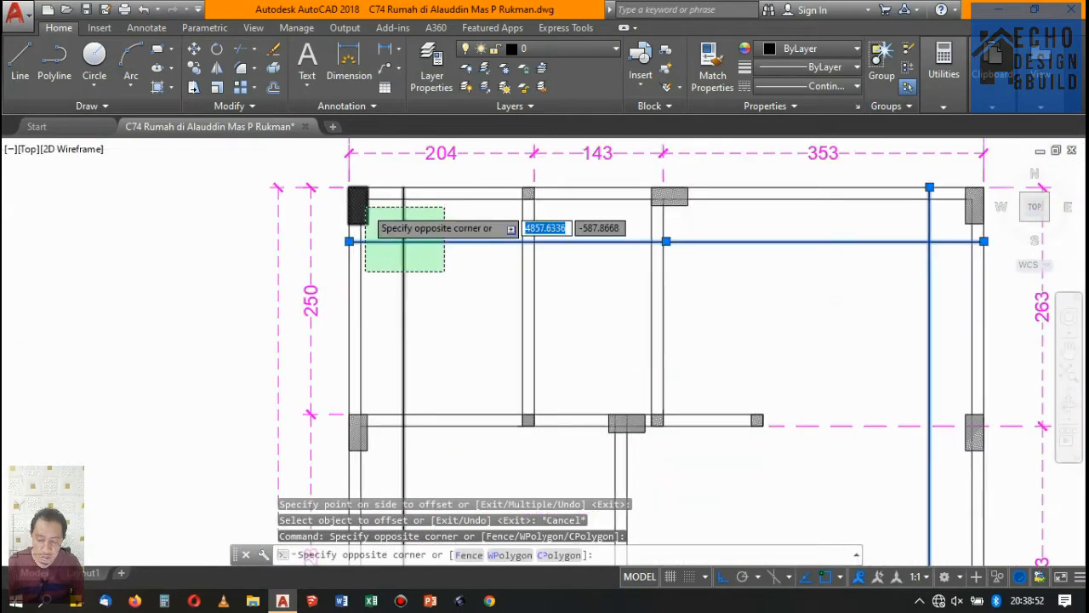
left_click(364, 207)
key("Escape")
left_click(445, 297)
left_click(406, 236)
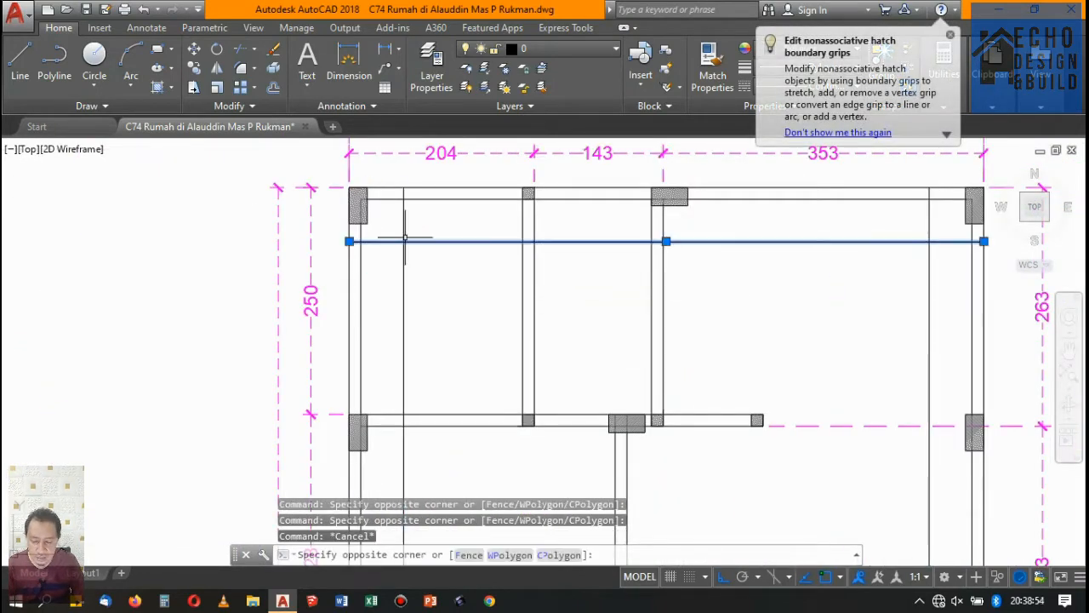
left_click(427, 254)
left_click(400, 239)
scroll(418, 236, "down", 3)
scroll(770, 251, "up", 3)
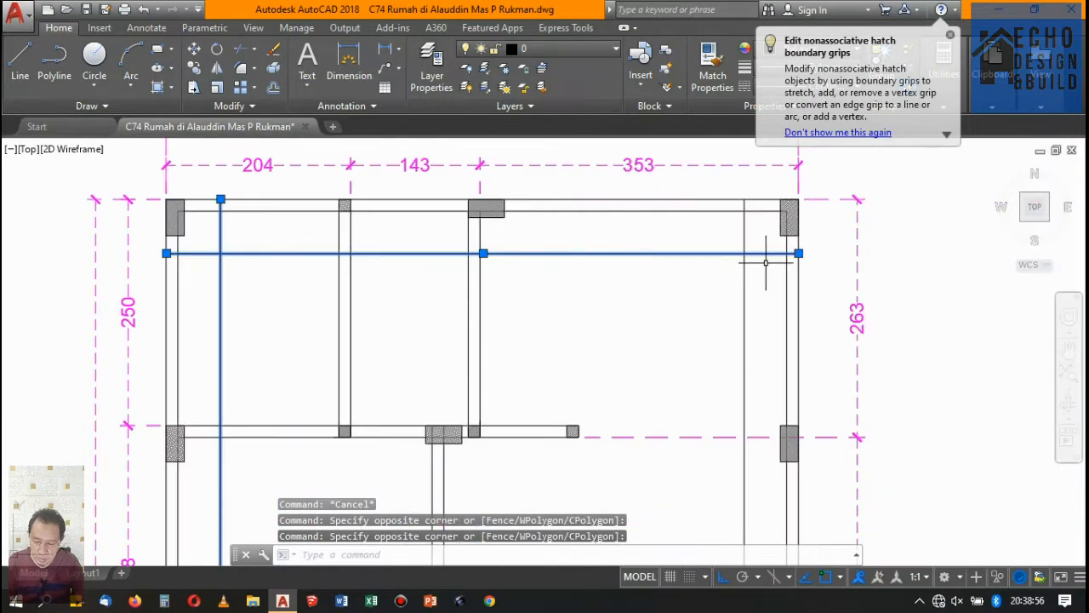
left_click(747, 271)
left_click(693, 292)
key("Delete")
Step: Inspect the inner wall corner and nearby column at the 180/313 axis of the foundation plan
scroll(693, 292, "down", 4)
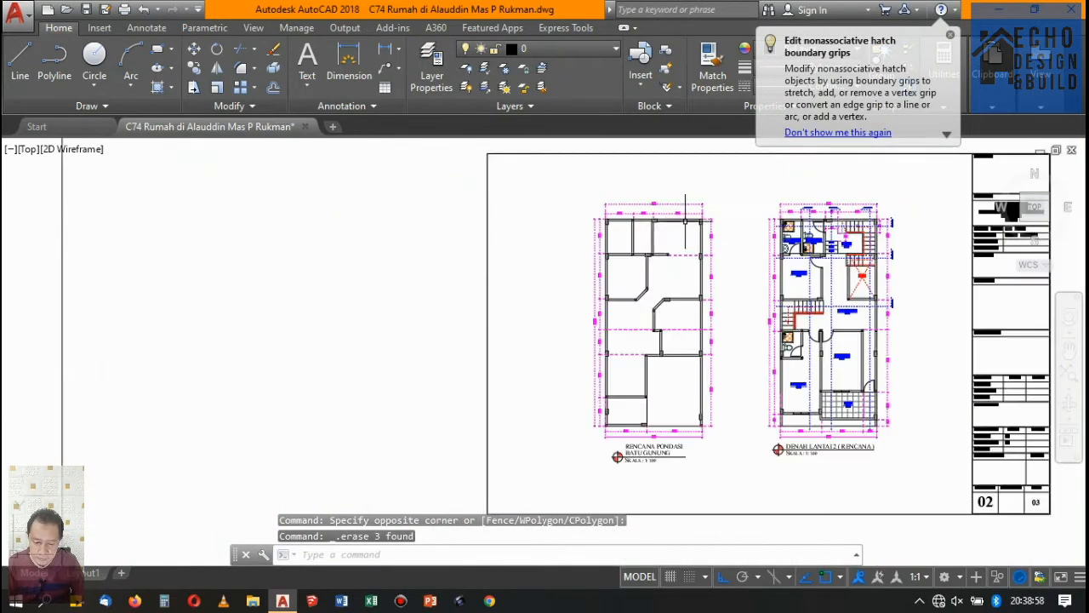
scroll(638, 366, "up", 4)
scroll(601, 332, "up", 2)
scroll(668, 313, "up", 5)
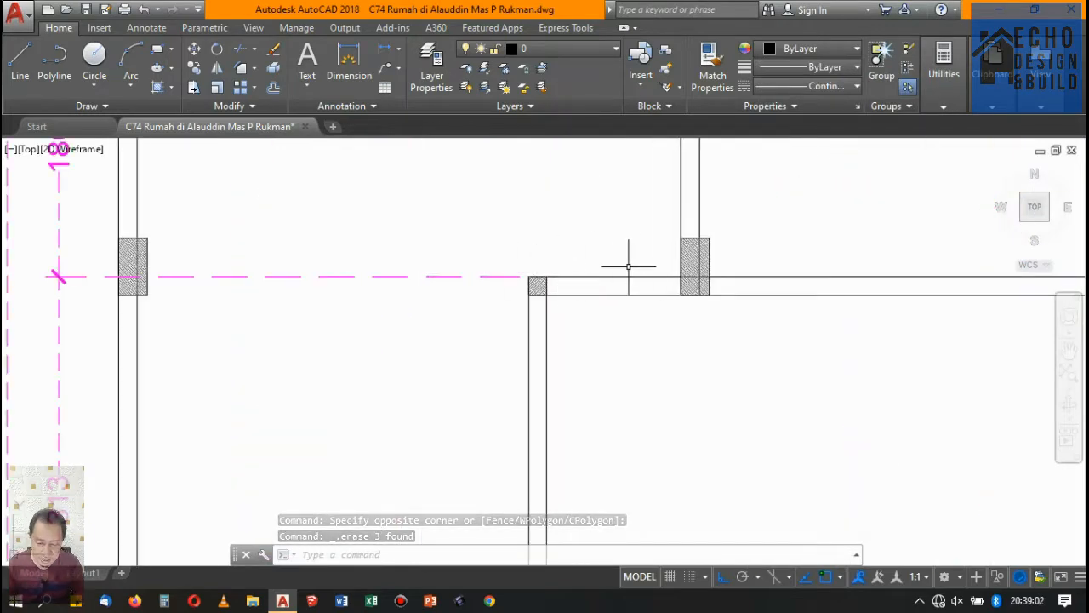
Step: Measure the thickness of the inner wall at the column corner on the 180/313 axis with a linear dimension, without placing it
left_click(349, 58)
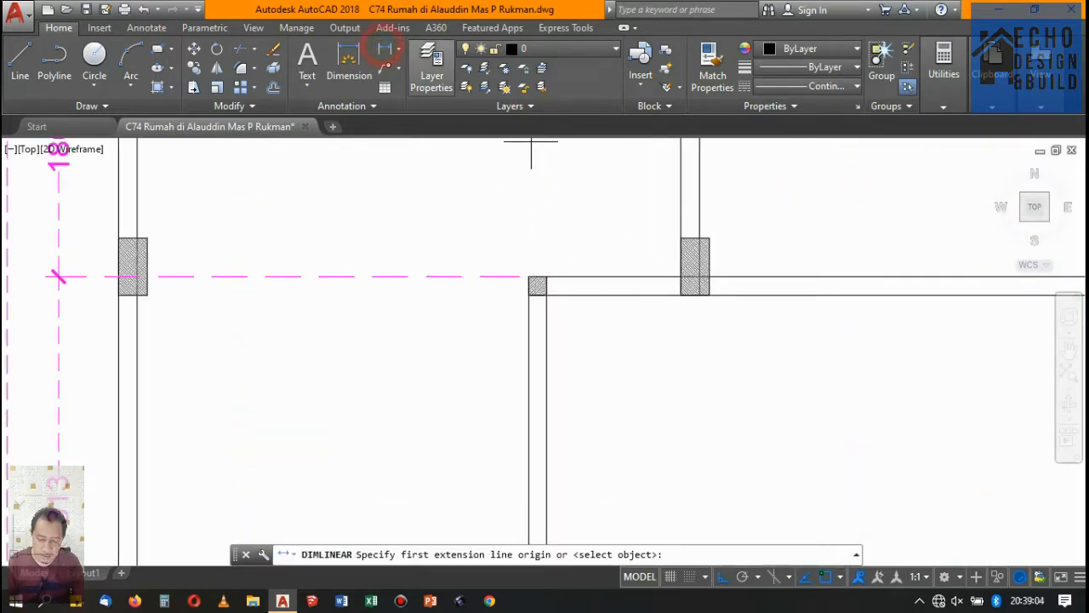
left_click(546, 276)
left_click(546, 295)
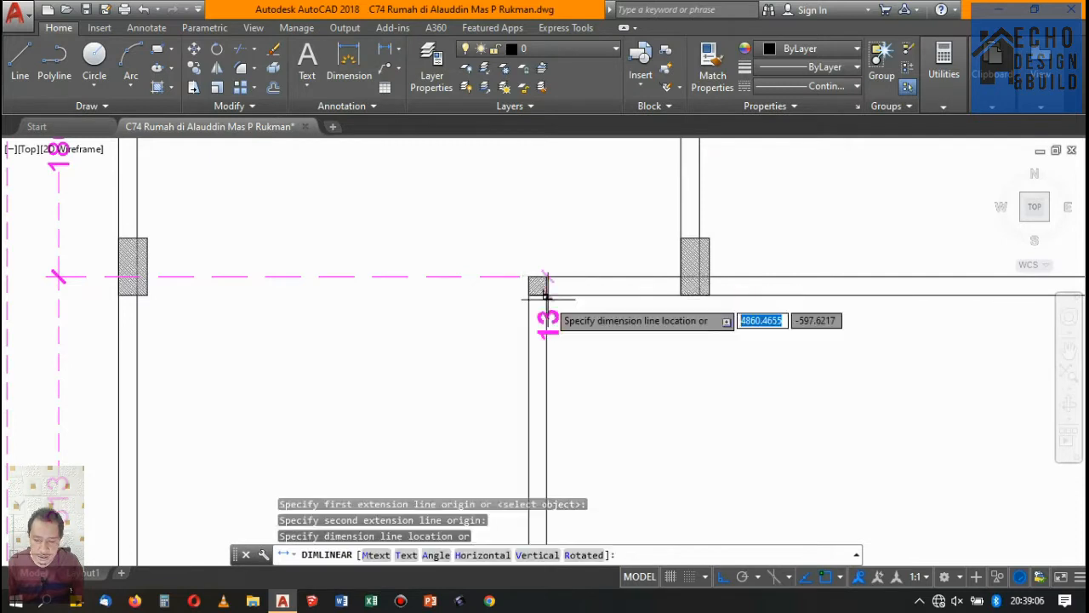
scroll(599, 256, "up", 4)
key("Escape")
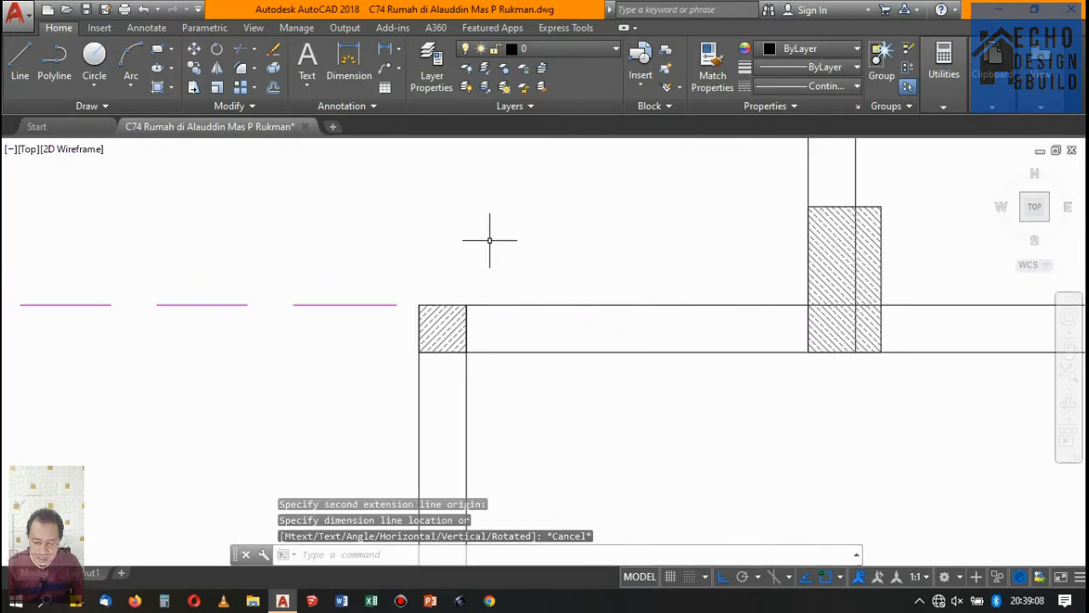
Step: Switch to the calculator, subtract the 13 wall thickness from the 60 foundation width, halve it, and close the calculator
left_click(164, 601)
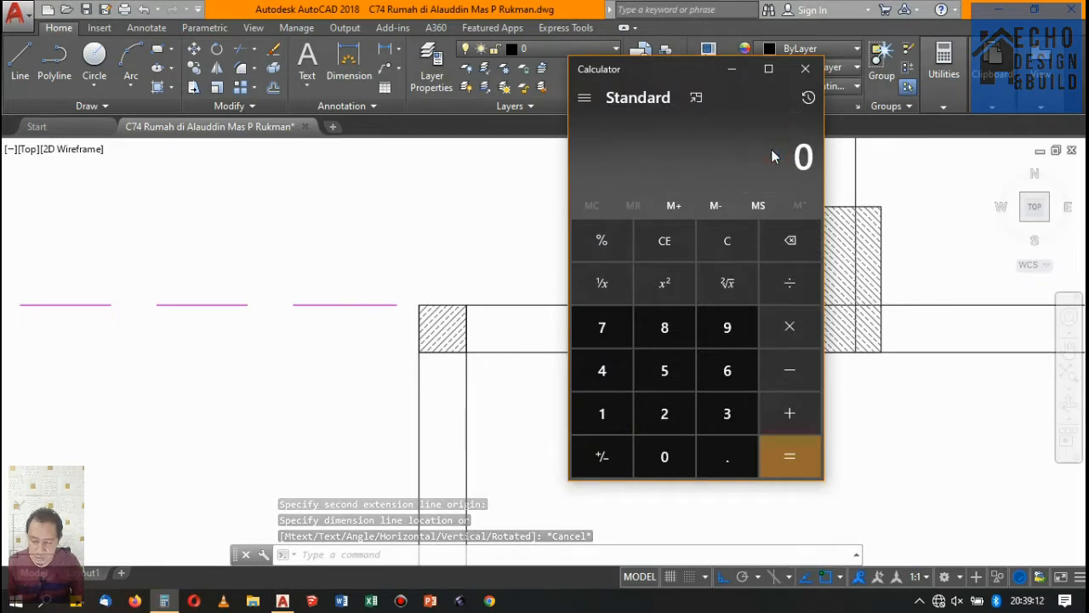
type("60 -")
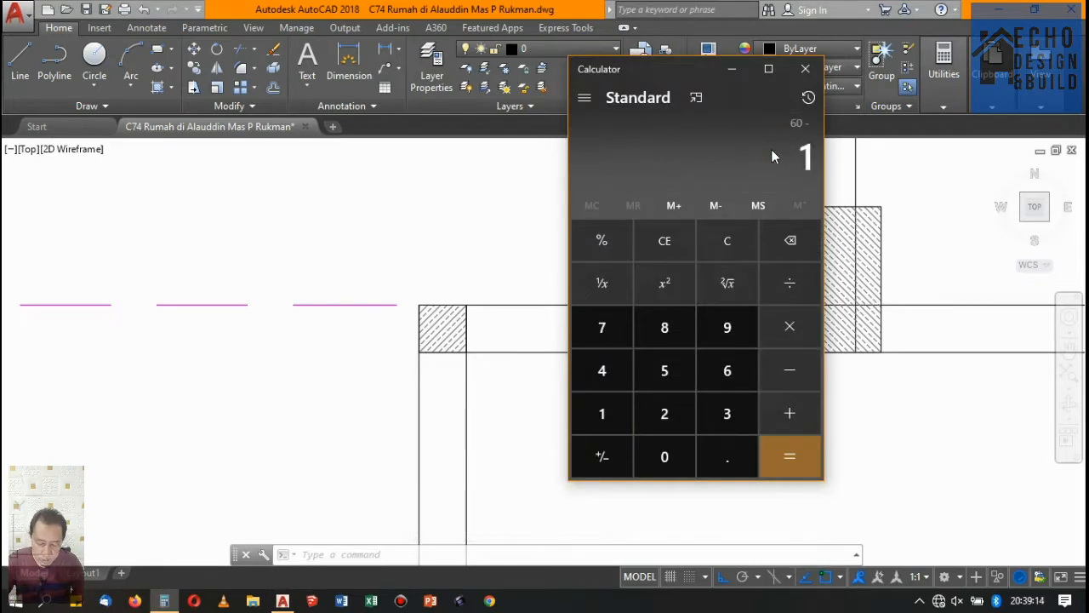
key("Return")
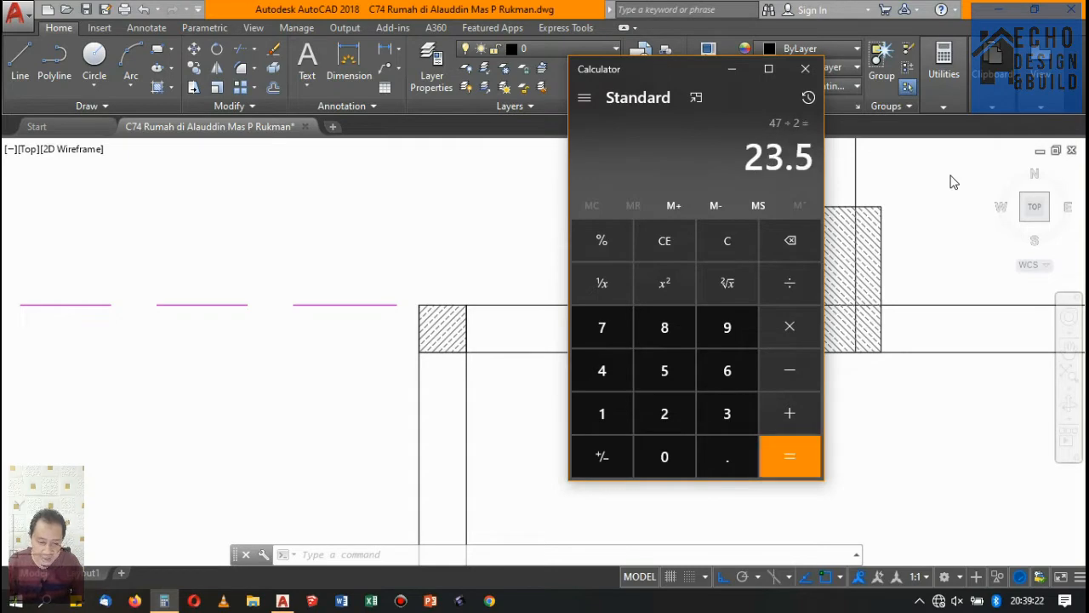
left_click(806, 69)
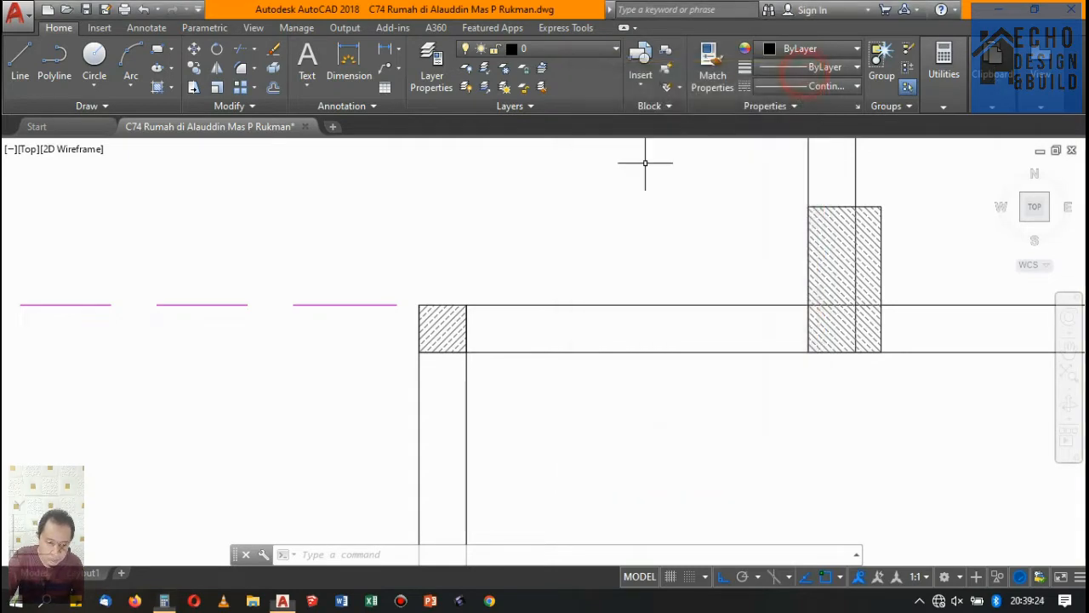
Step: Offset both lines of the horizontal inner wall on the 180/313 axis outward by 0.235, one to each side
scroll(598, 212, "down", 5)
scroll(601, 206, "up", 5)
scroll(629, 281, "down", 5)
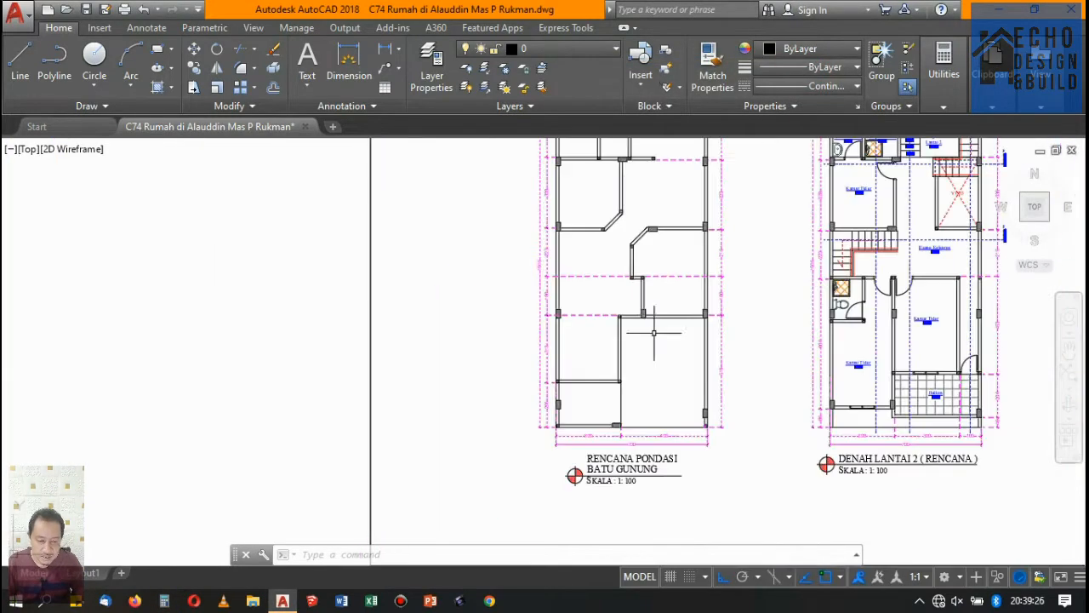
scroll(671, 304, "up", 5)
scroll(655, 332, "down", 5)
scroll(606, 308, "up", 5)
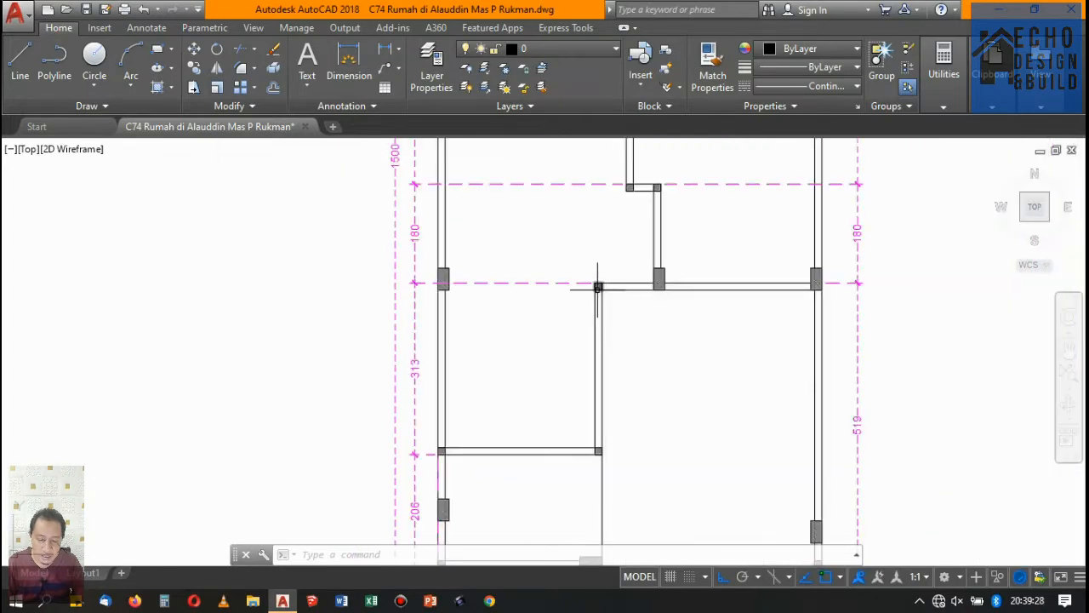
key("Return")
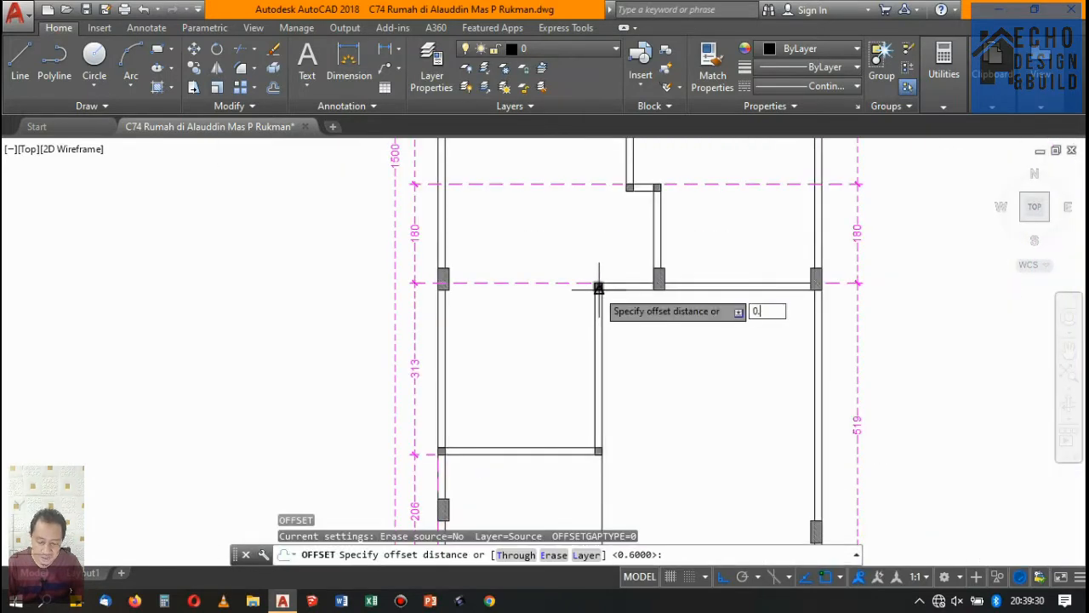
key("Return")
scroll(596, 309, "up", 4)
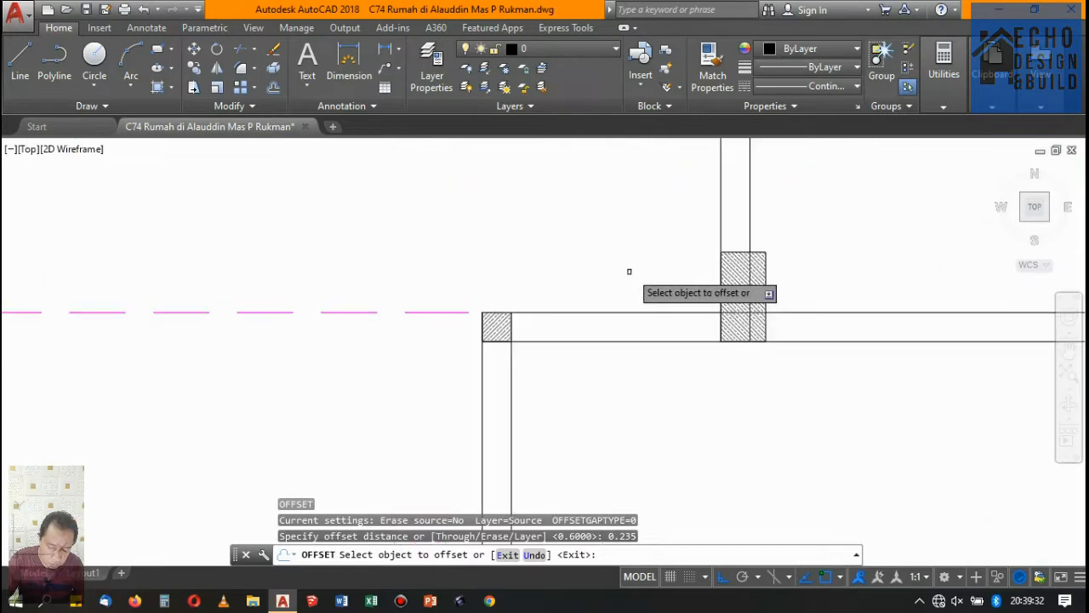
left_click(599, 312)
left_click(593, 223)
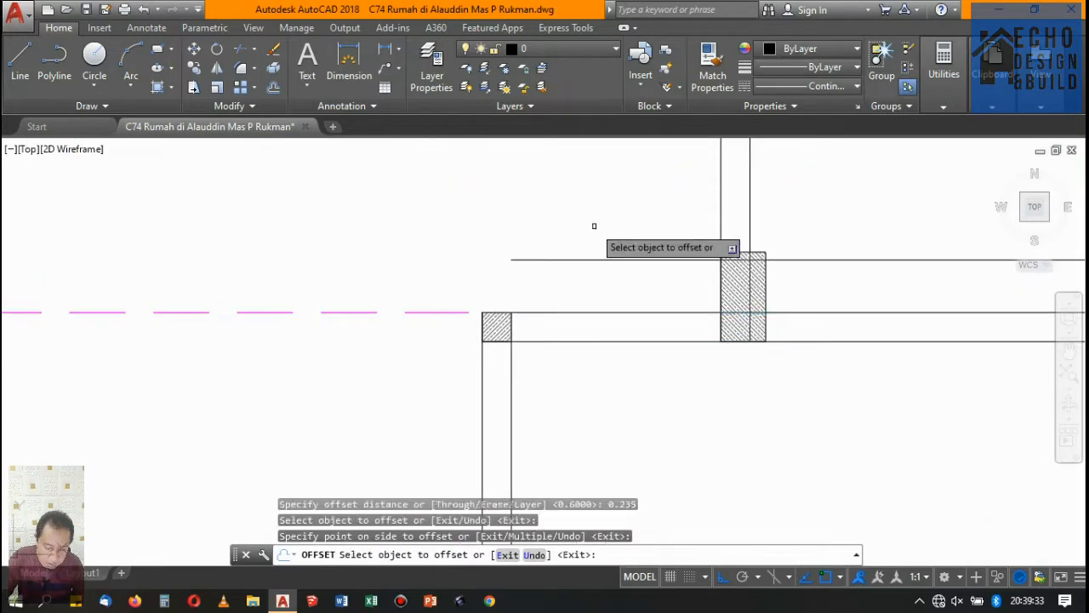
left_click(620, 342)
left_click(621, 350)
scroll(600, 307, "down", 2)
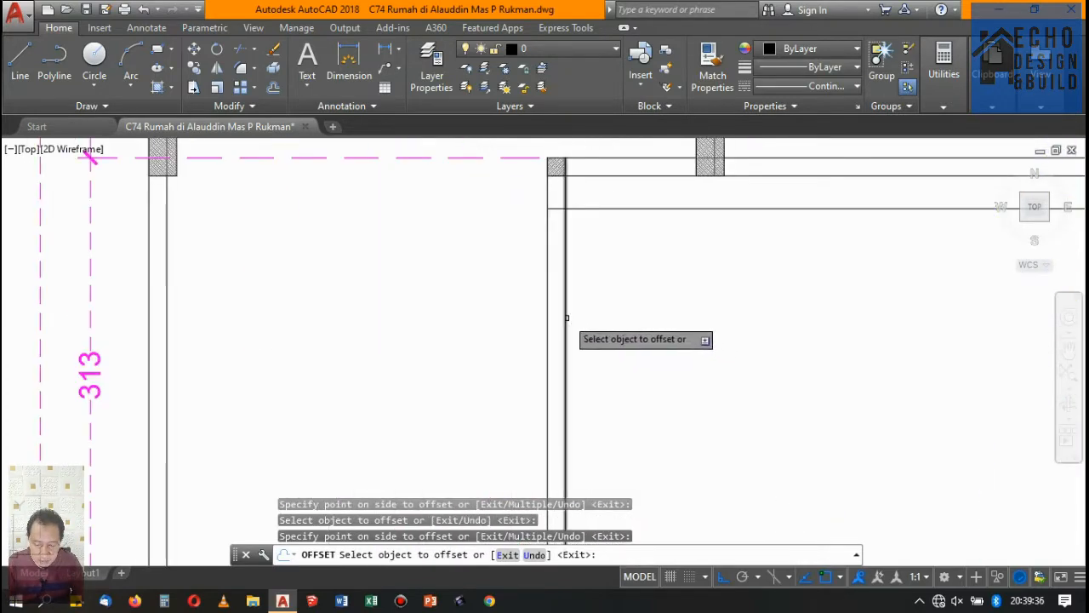
Step: Offset both lines of the vertical inner wall below the column corner outward by 0.235 and end the Offset command
left_click(566, 316)
left_click(637, 311)
left_click(552, 296)
left_click(421, 295)
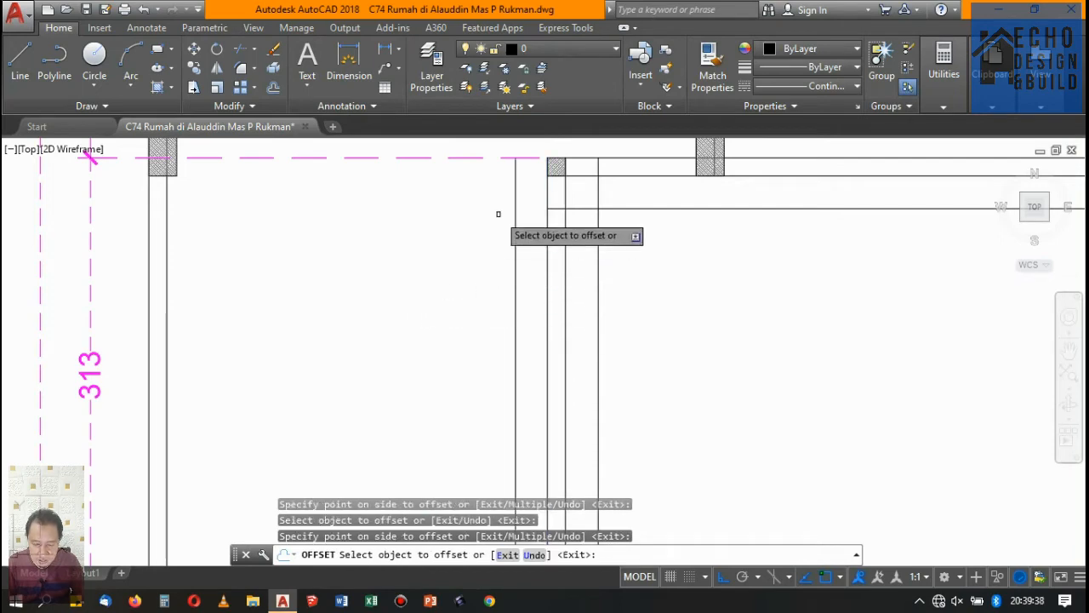
key("Return")
Step: Check the total width between the vertical wall's two offset lines with a linear dimension, and erase that dimension
left_click(366, 62)
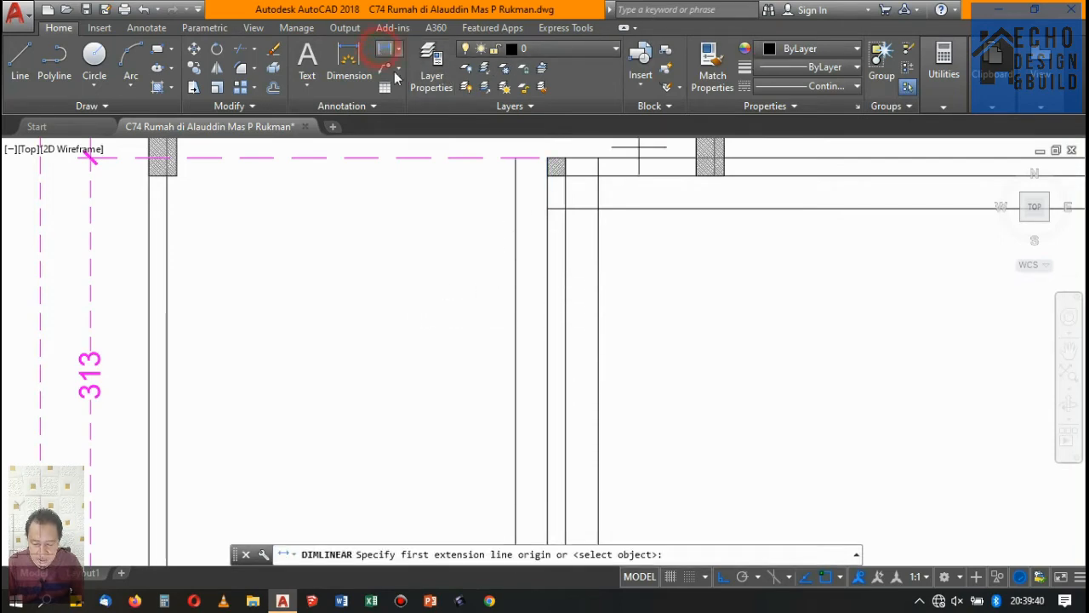
left_click(599, 207)
left_click(515, 208)
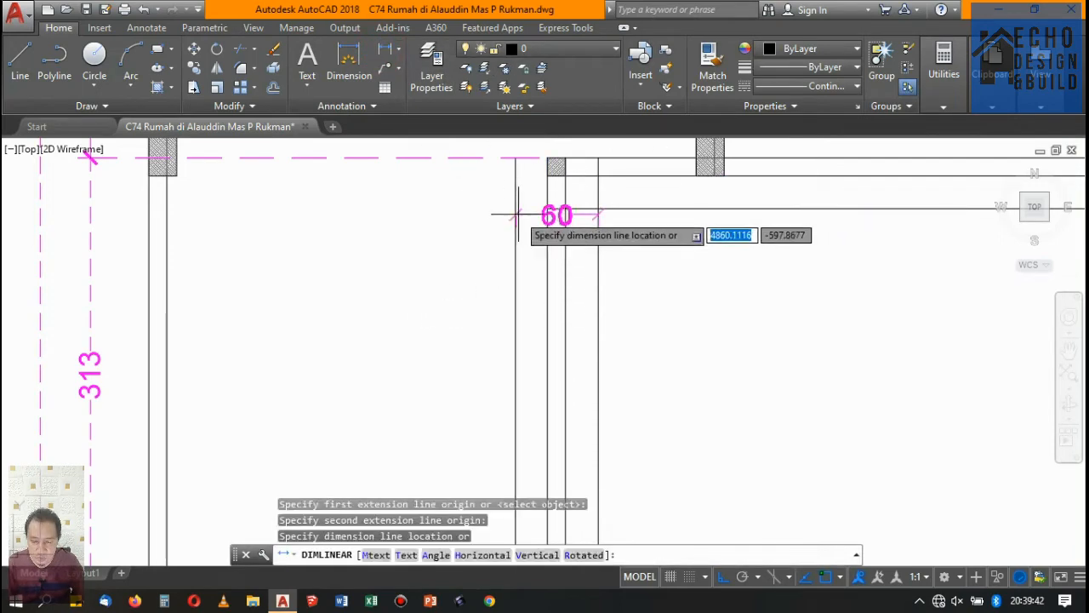
left_click(538, 308)
left_click(539, 310)
left_click(538, 295)
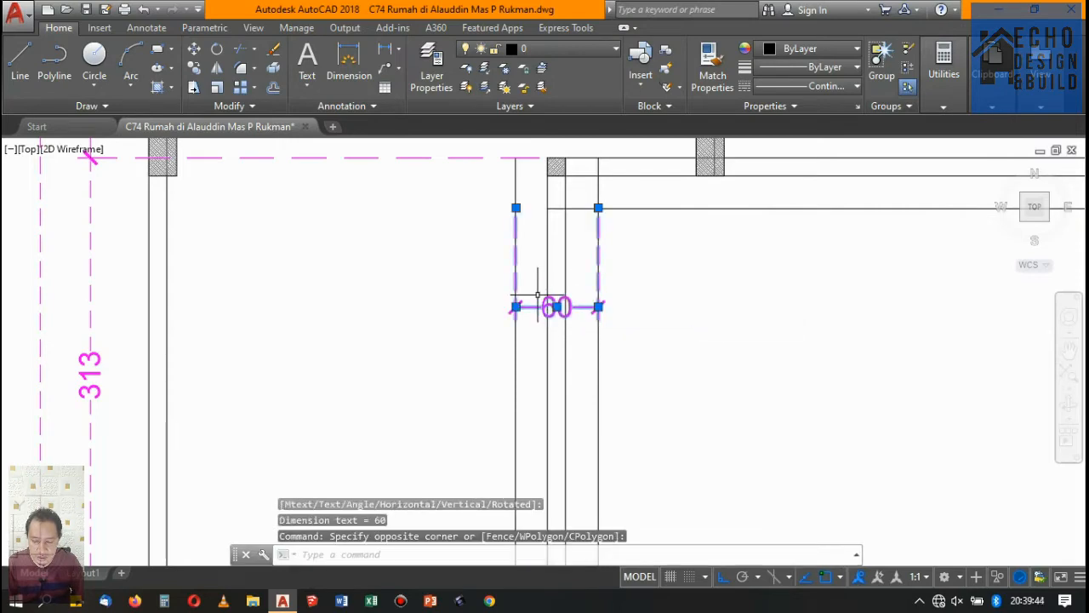
key("Delete")
Step: Offset both lines of the horizontal inner wall on the 313/206 axis outward by 0.235, one to each side
scroll(580, 234, "down", 6)
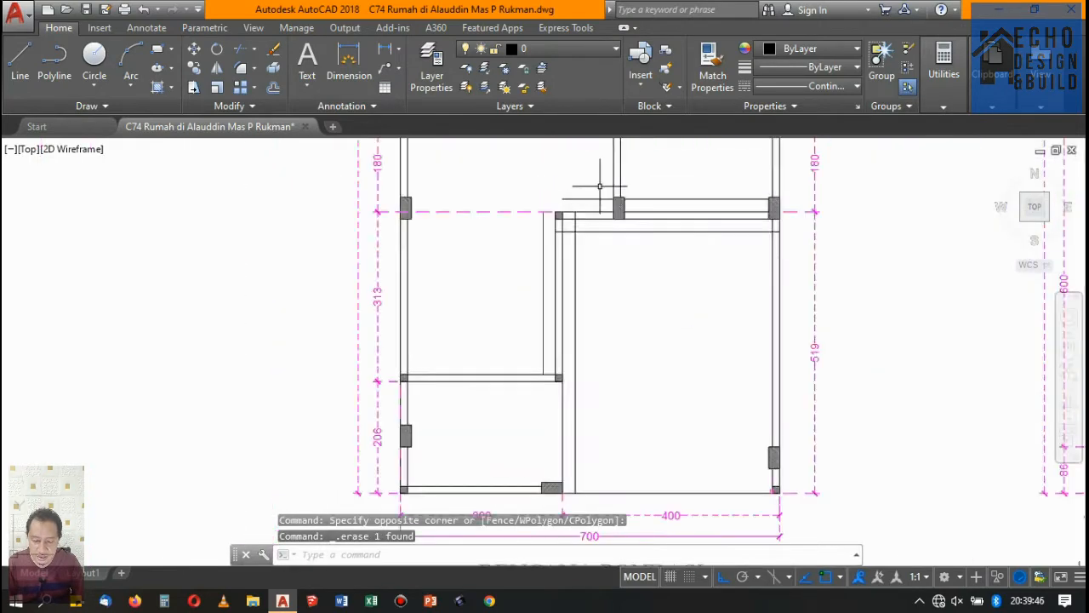
scroll(575, 283, "up", 4)
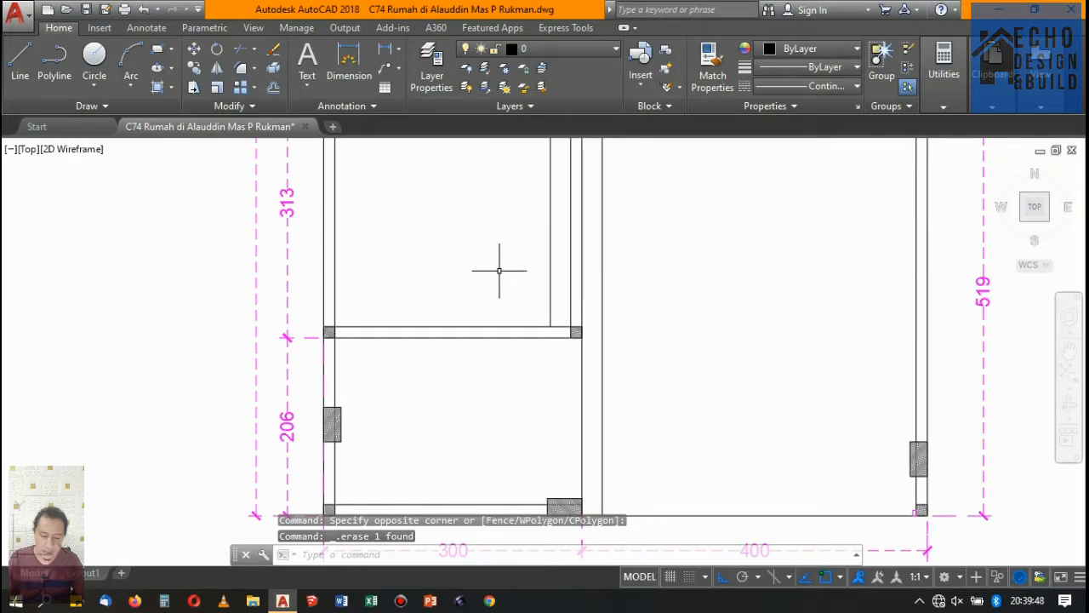
type("o")
key("Return")
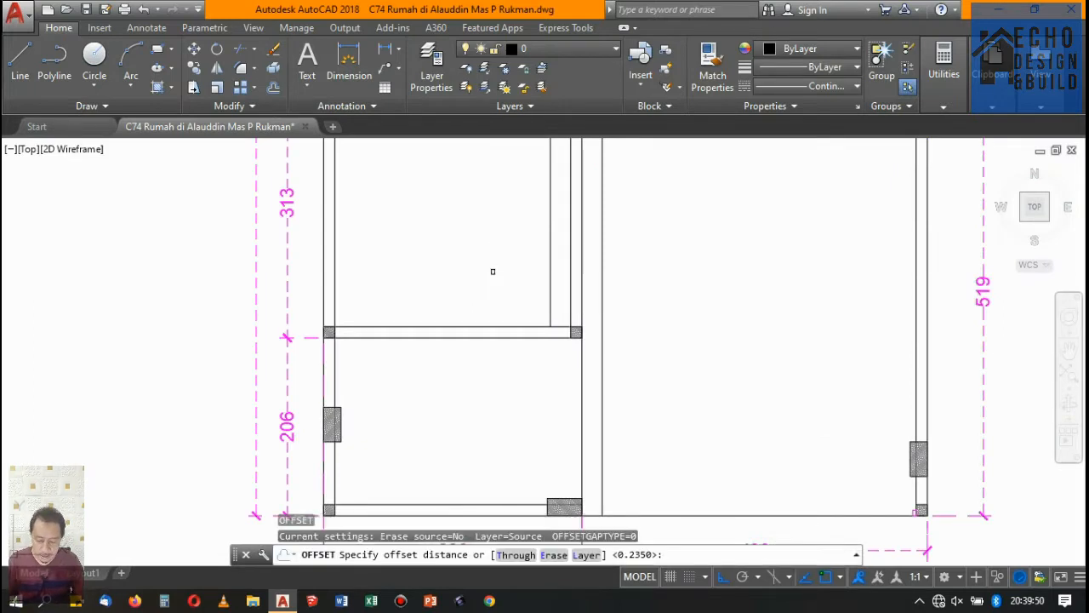
key("Return")
left_click(451, 327)
left_click(434, 310)
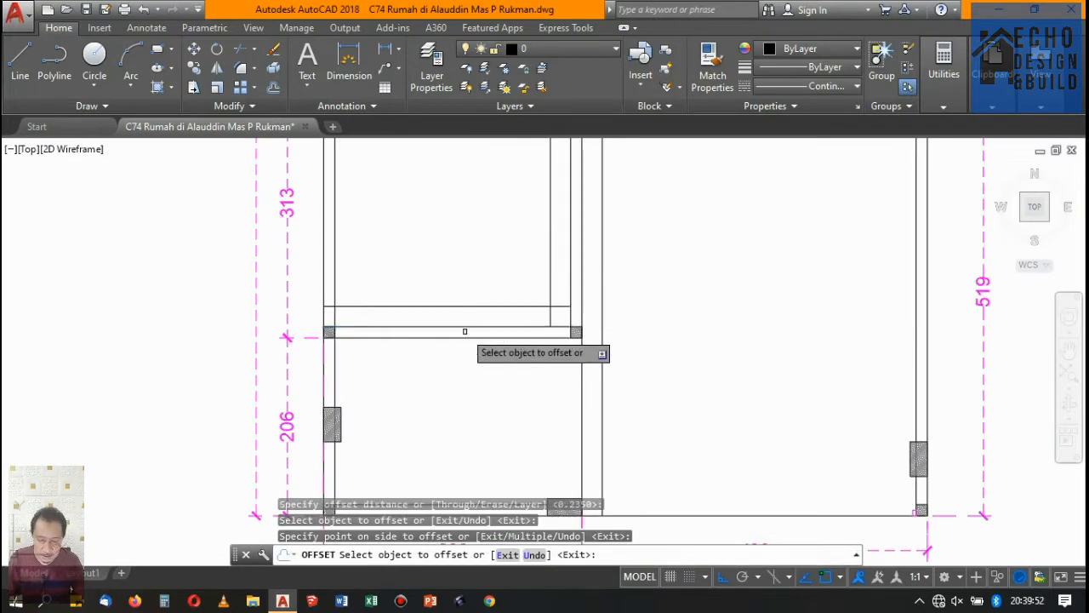
left_click(468, 339)
left_click(462, 379)
scroll(538, 316, "down", 5)
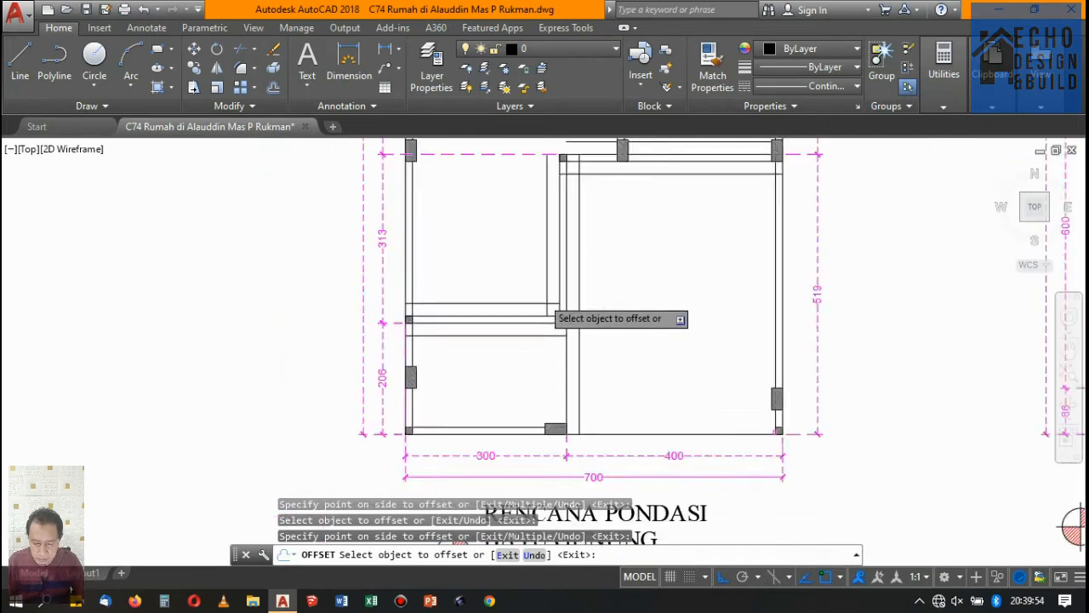
key("Return")
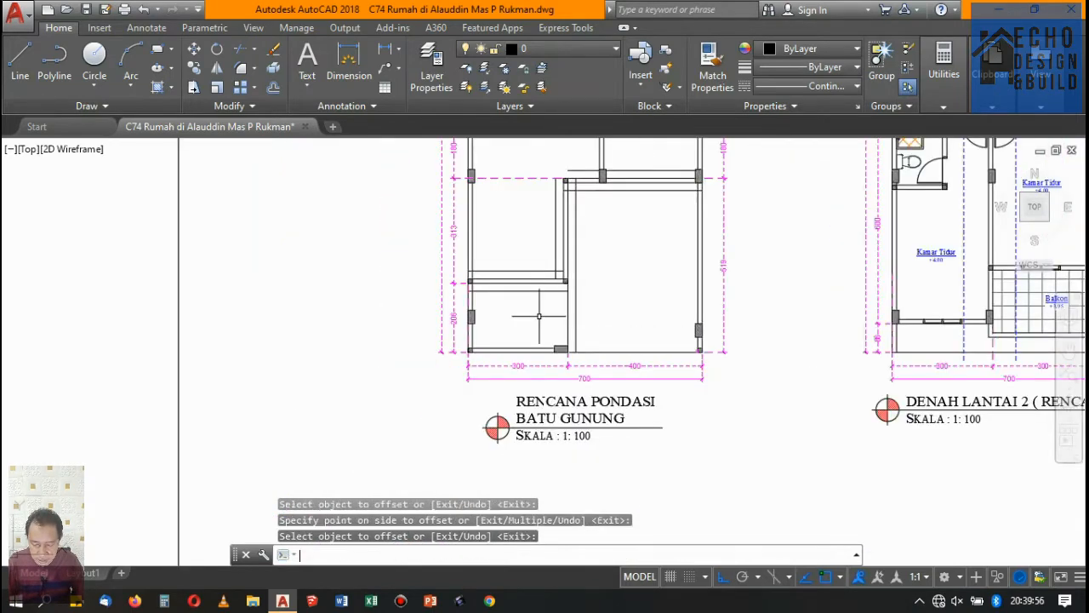
Step: Extend the lower offset line of the 313/206 axis wall to the outer offset line of the vertical wall
type("EX")
key("Return")
key("Return")
scroll(544, 315, "up", 4)
left_click(574, 263)
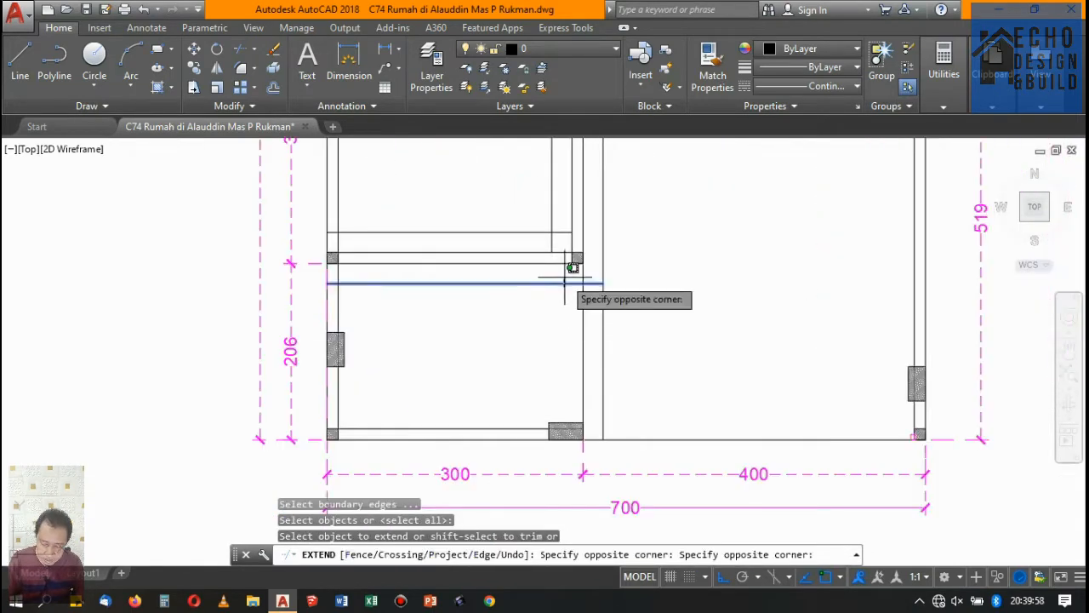
left_click(629, 297)
key("Return")
type("TR")
key("Return")
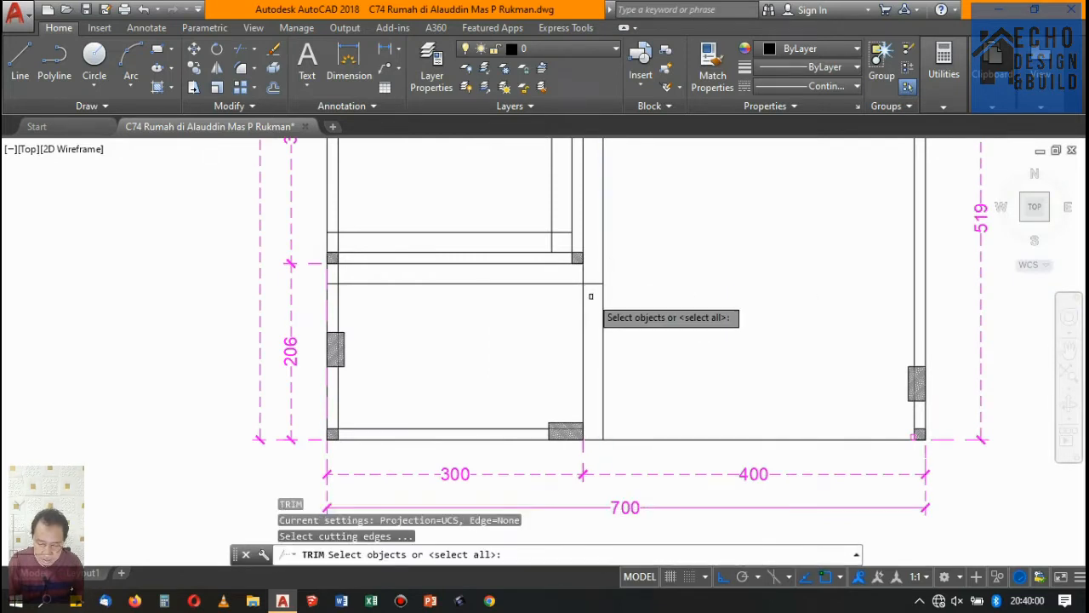
key("Return")
left_click(615, 299)
left_click(611, 299)
key("Return")
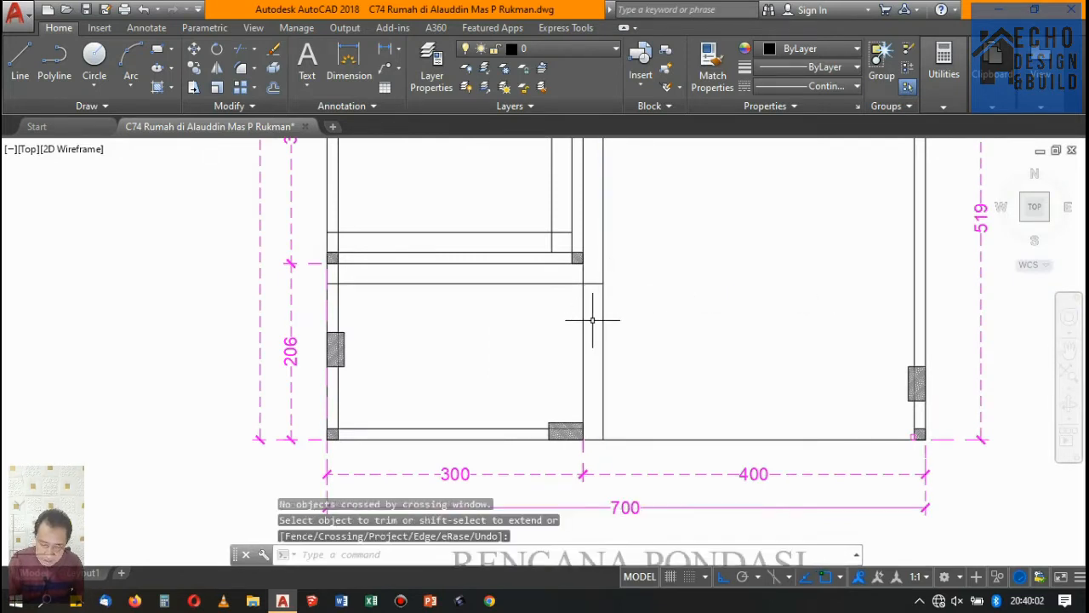
Step: Trim the vertical offset line and wall line below the 313/206 foundation corner, including the wall line piece beneath the column
key("Return")
key("Return")
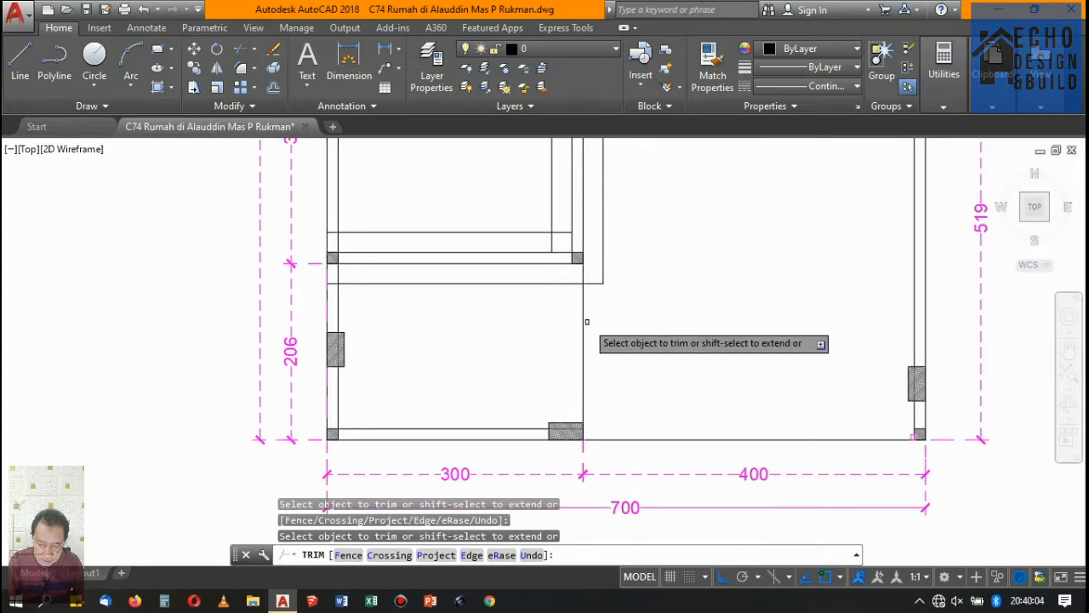
left_click(585, 318)
left_click(577, 325)
scroll(584, 259, "up", 4)
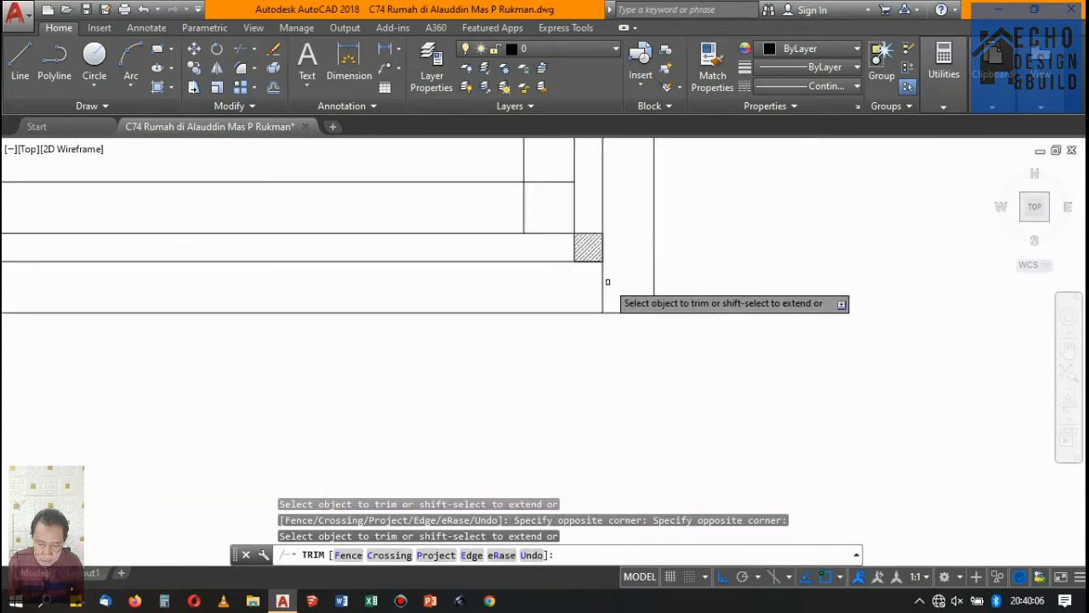
left_click(591, 275)
left_click(590, 343)
Step: Trim the overlapping offset line ends at the inner corner of the 313/206 axis foundation and end the Trim command
scroll(564, 255, "down", 2)
scroll(564, 255, "up", 2)
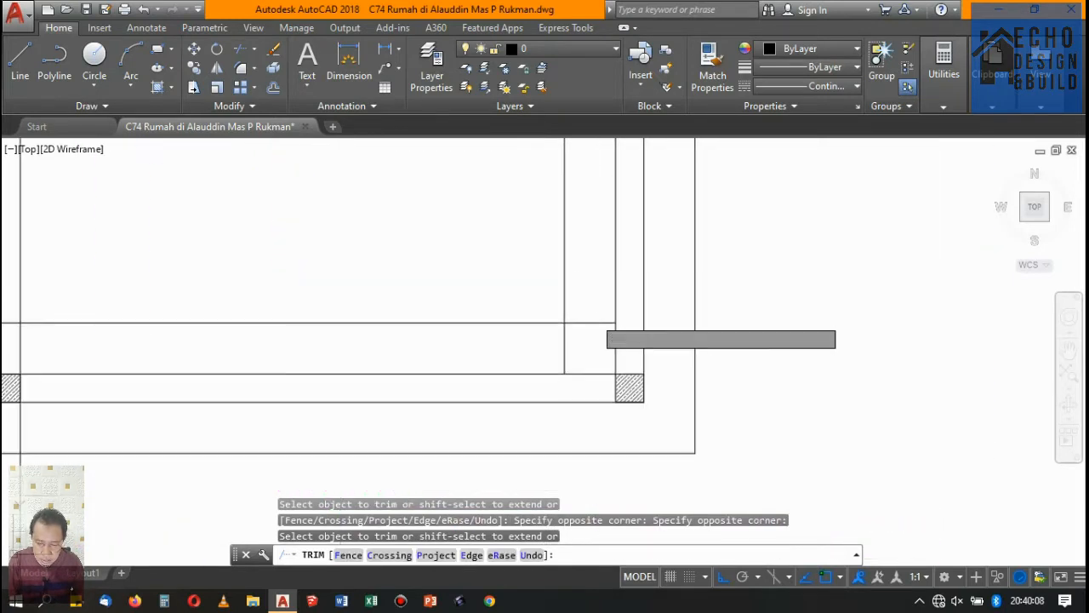
left_click(563, 345)
key("Return")
scroll(562, 342, "down", 5)
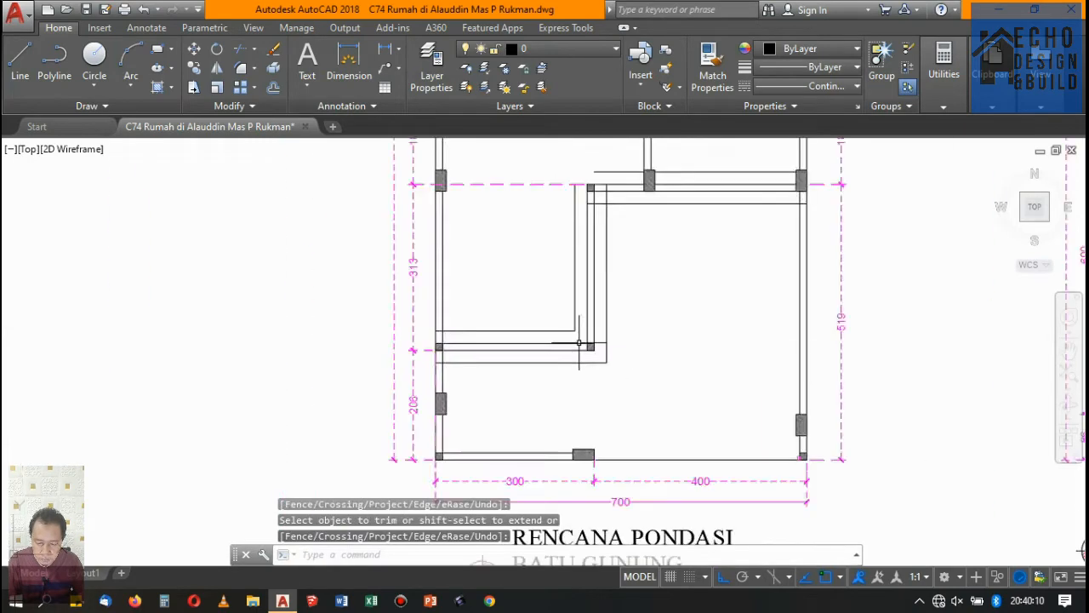
Step: Extend the upper offset line on the 180/313 axis toward the left wall and the vertical wall's left offset line up to it
scroll(564, 319, "up", 5)
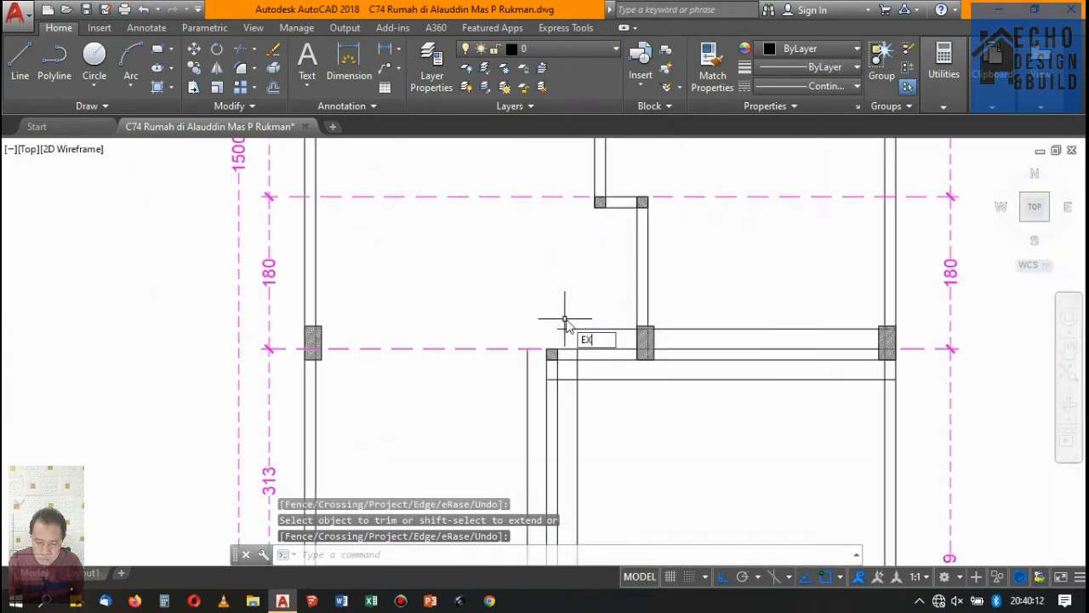
key("Return")
key("Return")
left_click(562, 330)
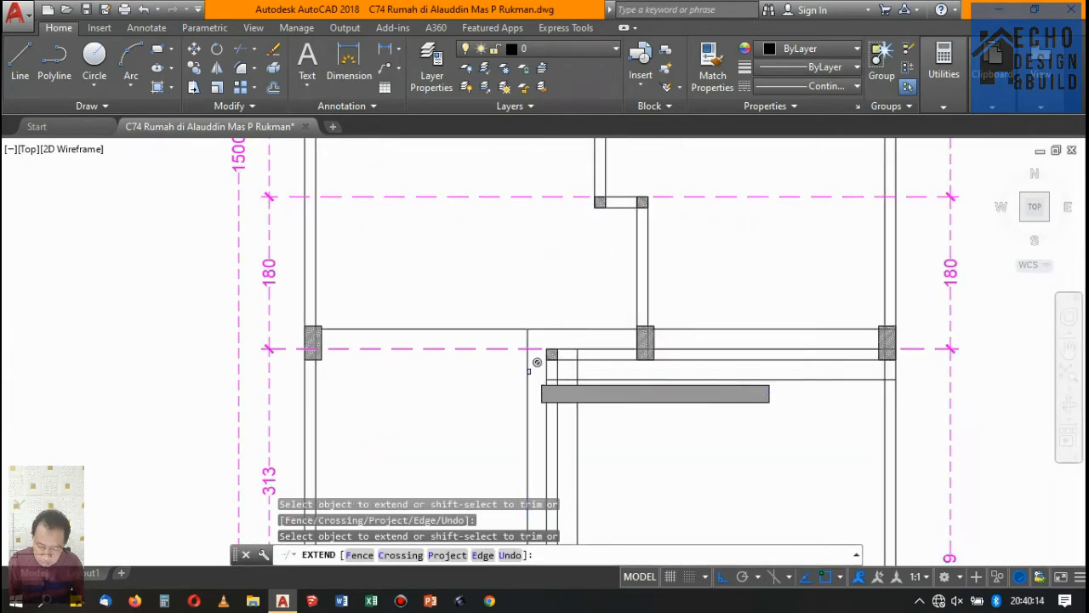
key("Return")
Step: Trim the upper offset line's excess between the left wall and the outer foundation corner on the 180/313 axis
type("tr")
key("Return")
key("Return")
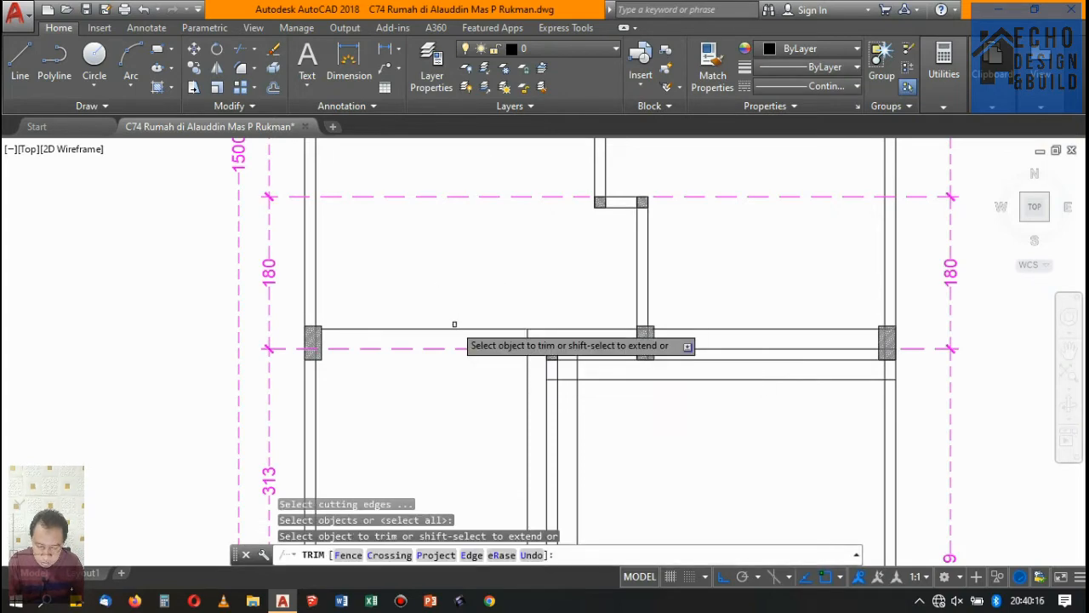
left_click(453, 323)
left_click(447, 331)
key("Return")
Step: Trim the overlapping vertical and horizontal offset line ends at the inner foundation corner on the 180/313 axis
scroll(607, 365, "up", 4)
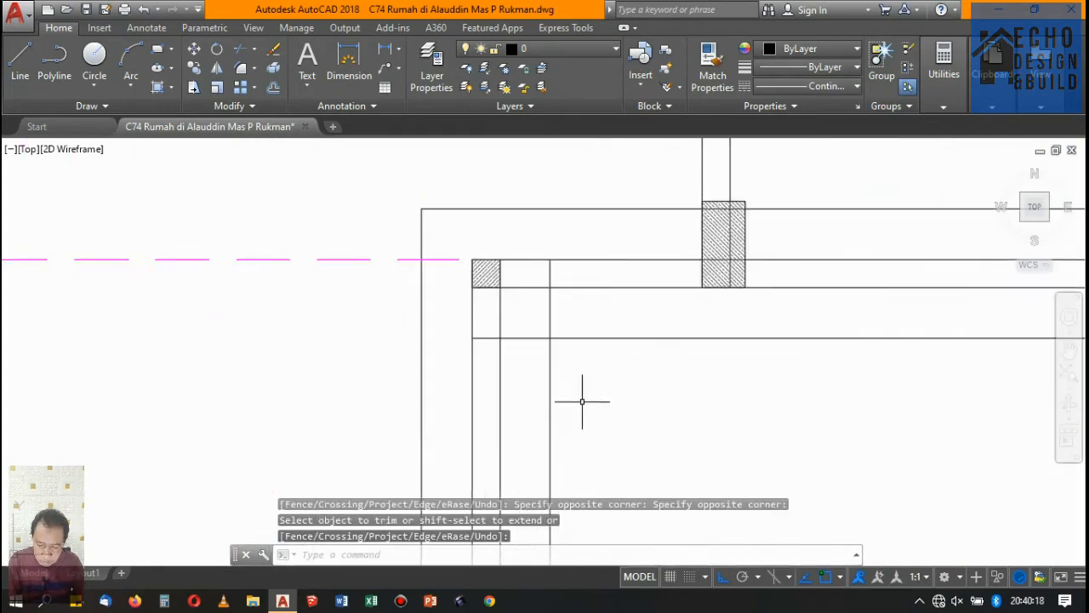
type("te cor")
key("Return")
scroll(567, 356, "up", 4)
left_click(567, 355)
left_click(514, 281)
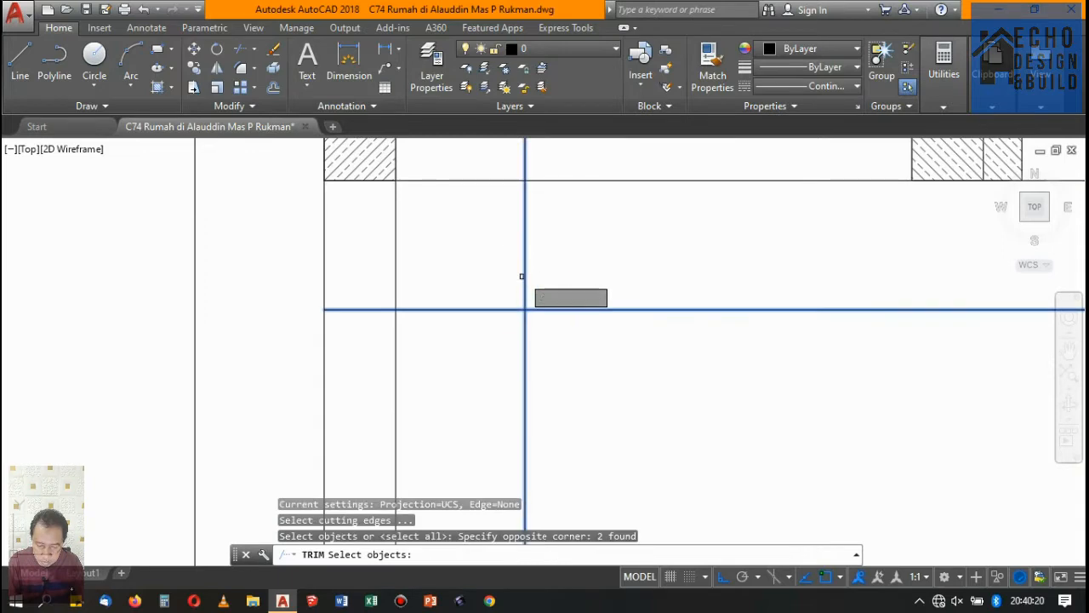
key("Return")
left_click(537, 252)
left_click(509, 249)
left_click(484, 310)
scroll(483, 320, "down", 6)
key("Return")
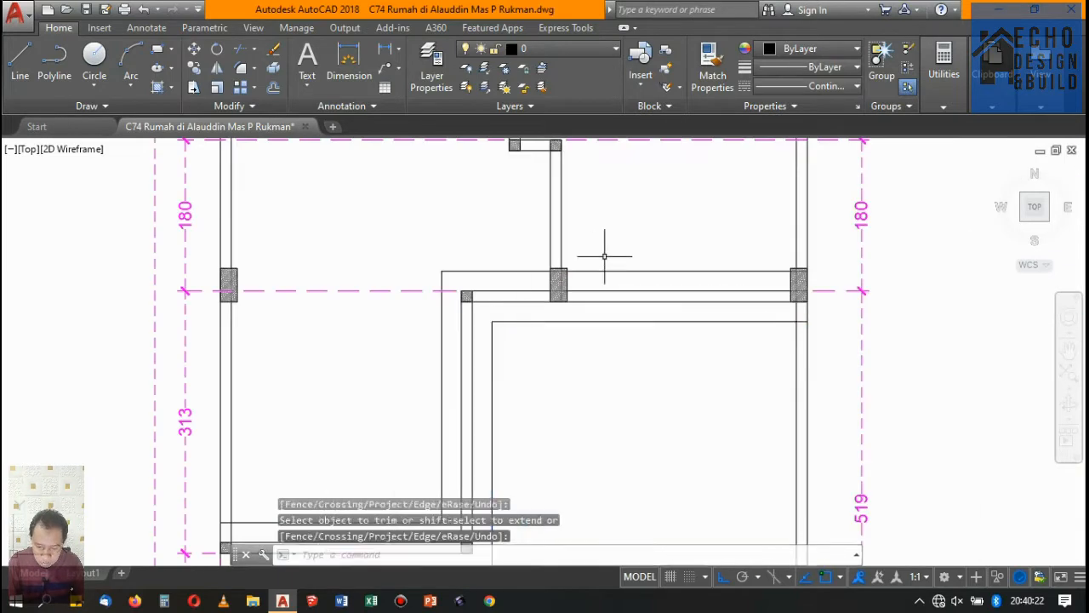
Step: Draw a vertical line along the left edge of the 180/313 axis's middle column, from the upper to the lower foundation offset line
scroll(618, 265, "down", 4)
scroll(698, 271, "up", 6)
scroll(644, 304, "down", 6)
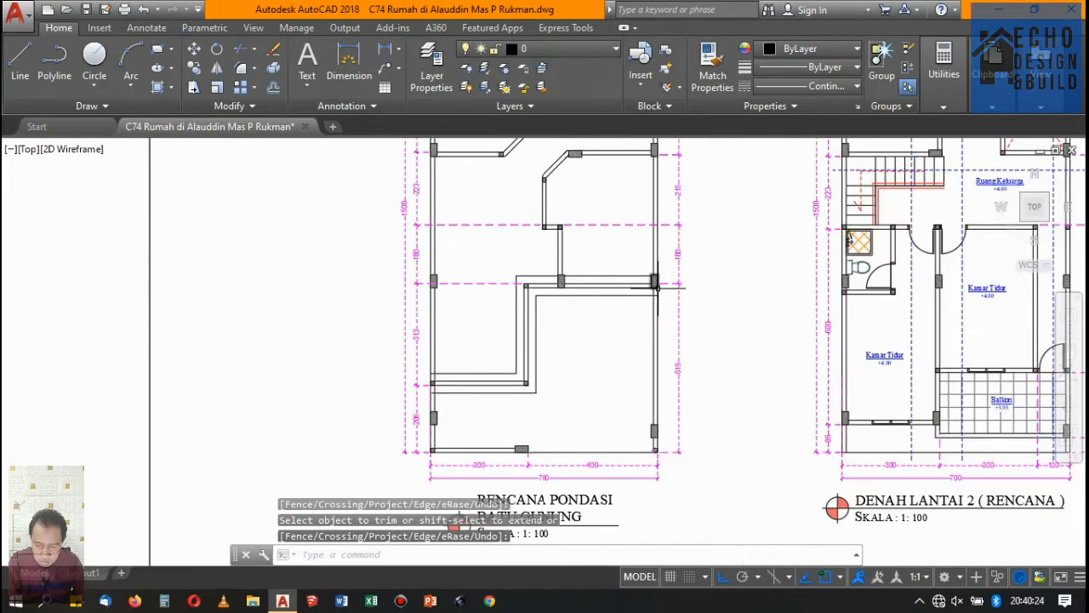
scroll(628, 219, "up", 4)
scroll(628, 219, "down", 8)
scroll(576, 284, "up", 10)
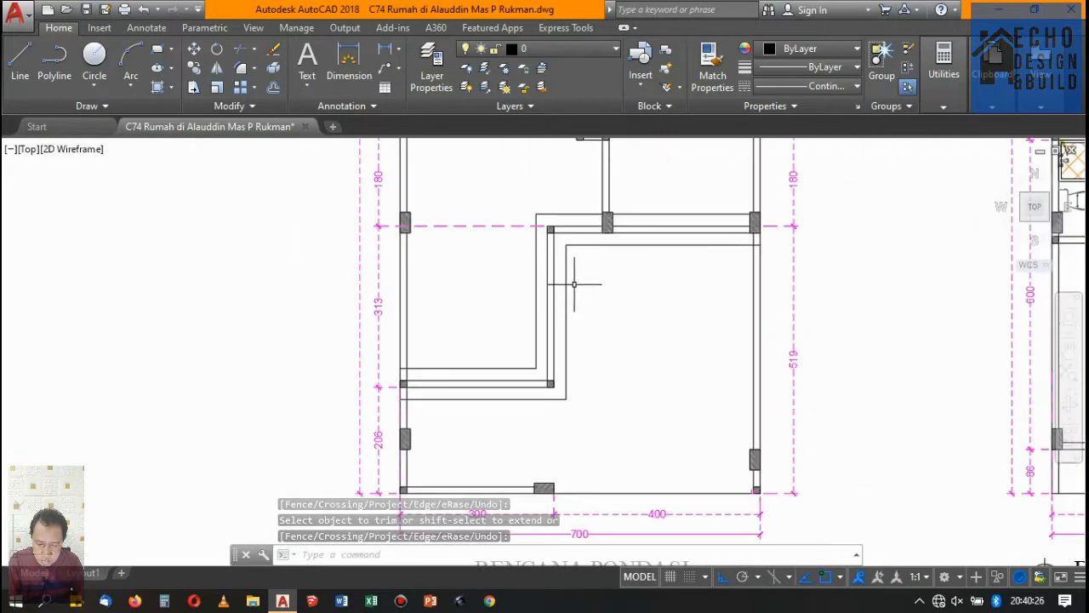
scroll(587, 187, "up", 2)
scroll(591, 214, "down", 2)
type("l")
key("Return")
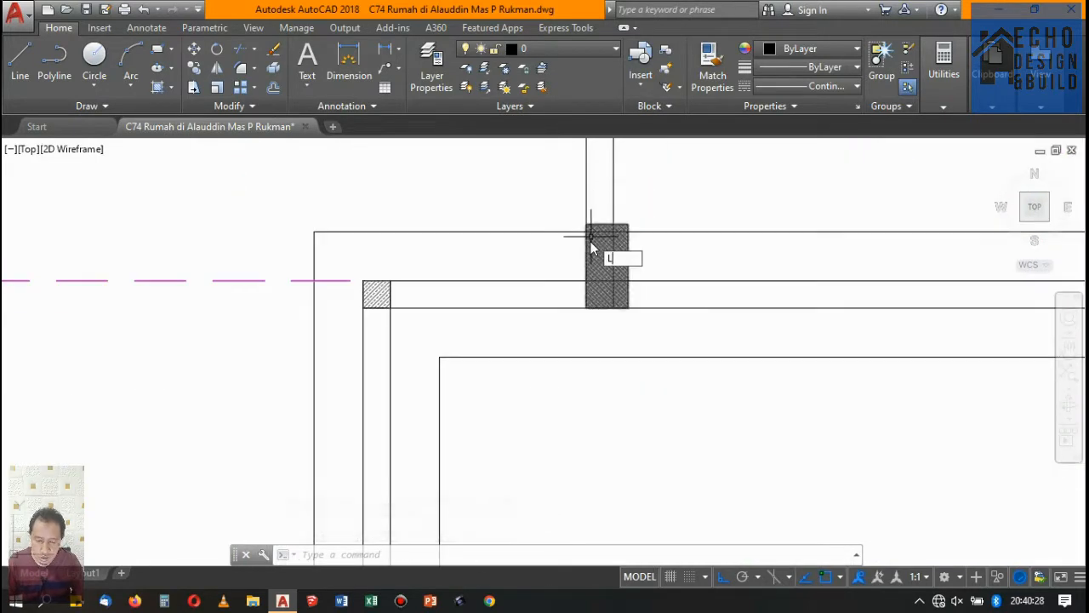
left_click(587, 308)
left_click(586, 357)
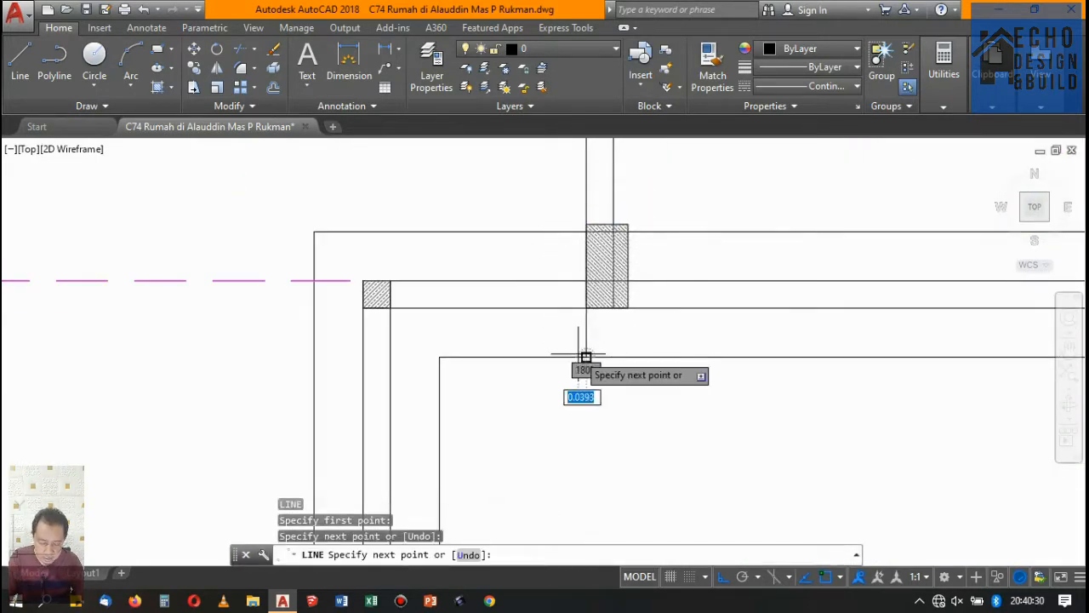
key("Return")
Step: Trim both foundation offset lines to the right of the new vertical line at the middle column
key("Return")
left_click(594, 332)
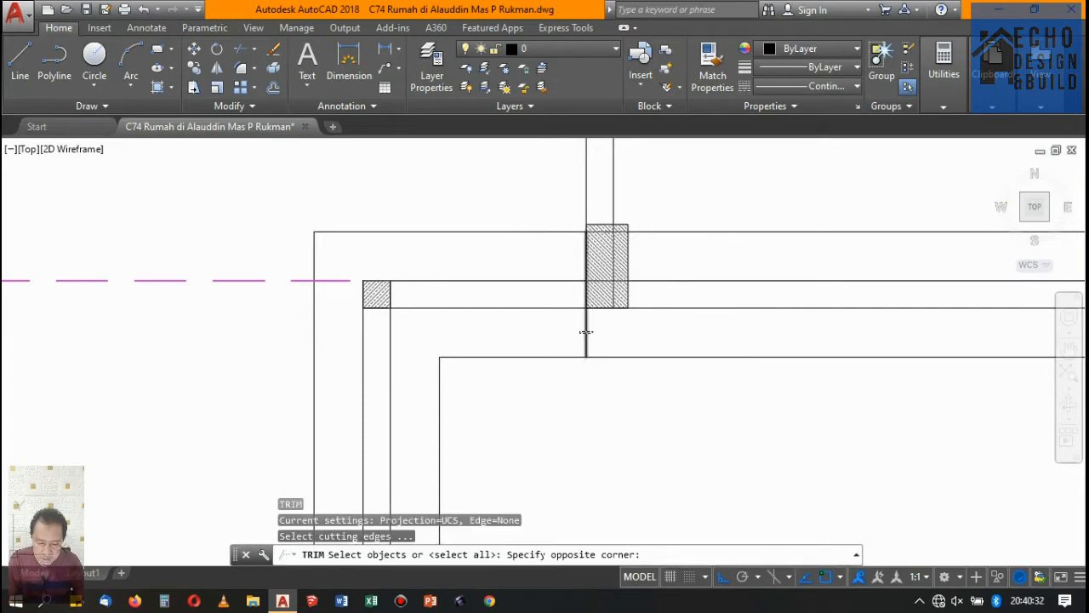
left_click(573, 329)
key("Return")
left_click(716, 374)
left_click(695, 330)
left_click(695, 228)
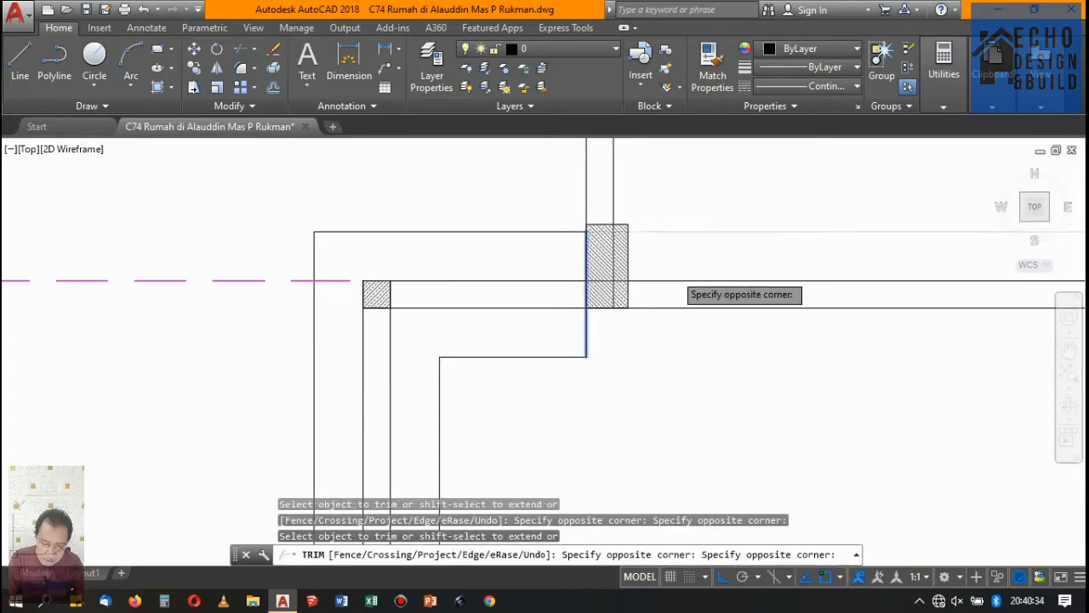
left_click(673, 271)
key("Return")
Step: Offset the plan's front boundary line 0.6 inward to form the front foundation strip
scroll(693, 214, "down", 5)
scroll(676, 236, "up", 2)
scroll(630, 217, "down", 1)
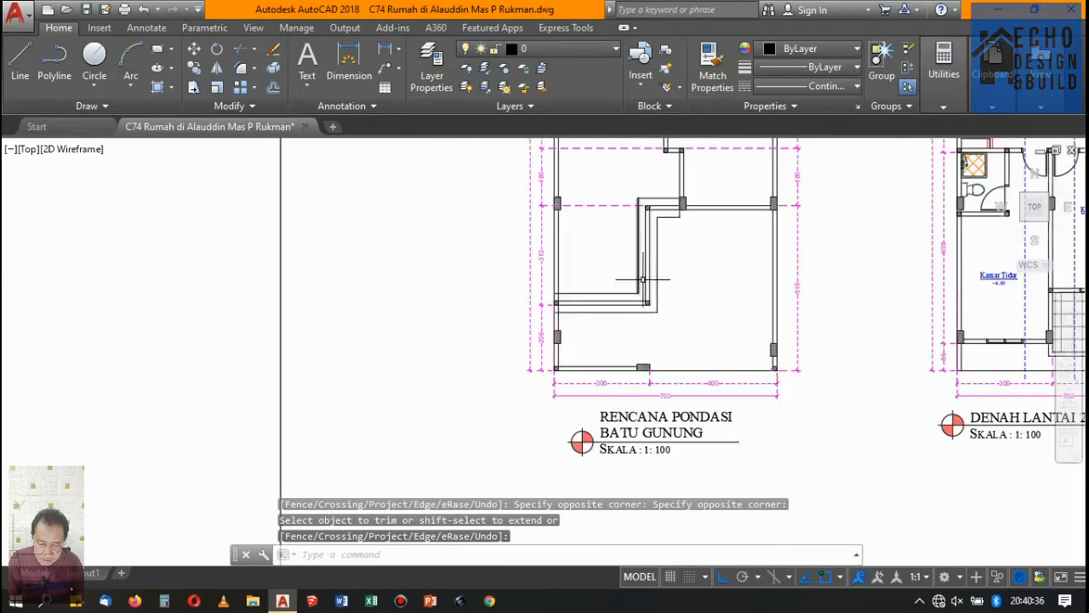
scroll(638, 349, "up", 1)
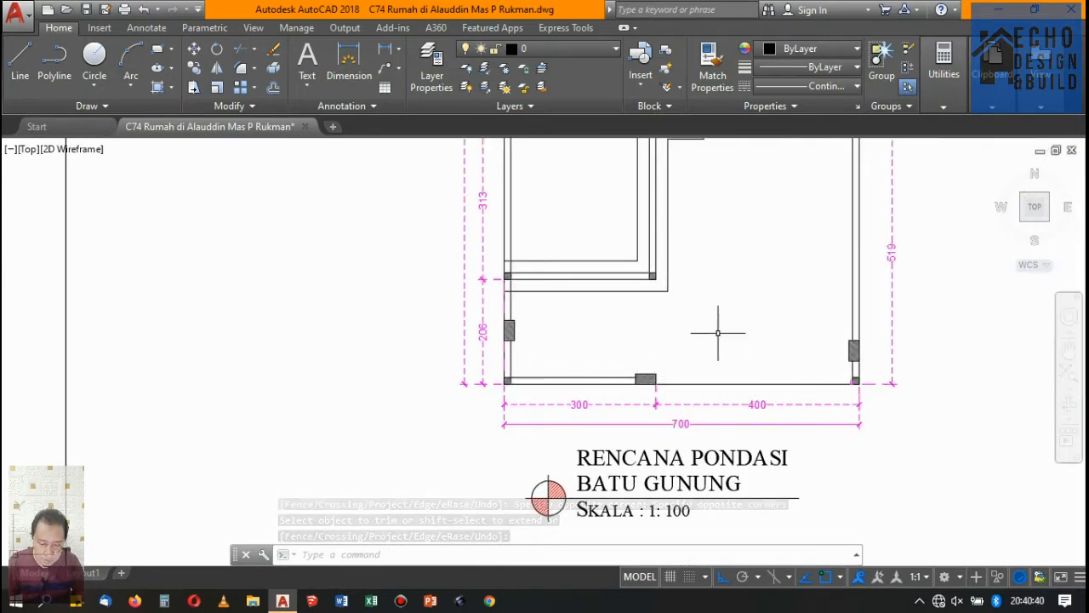
key("Return")
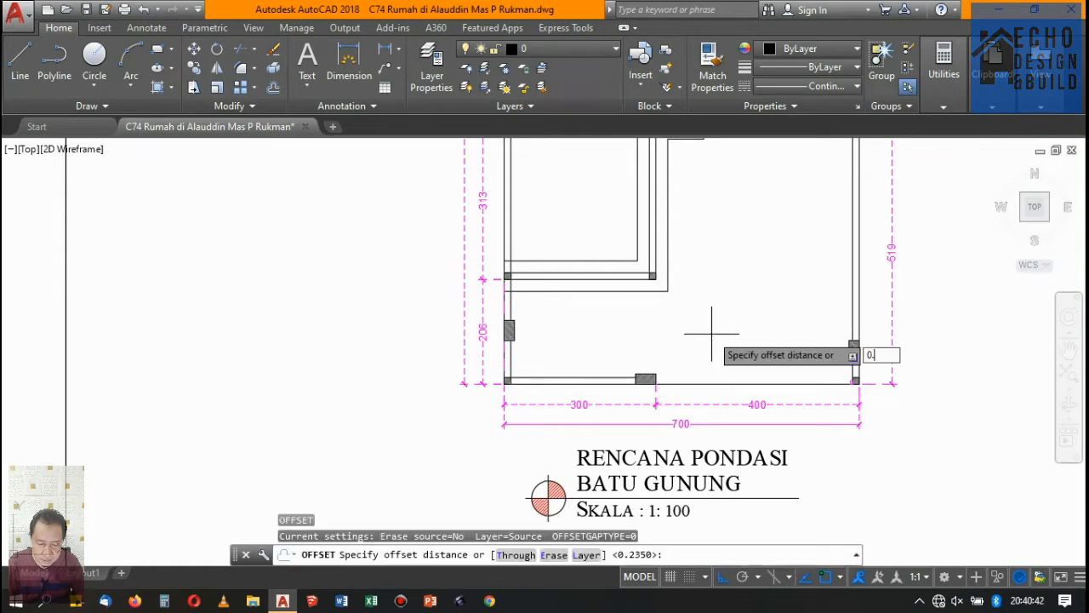
key("Return")
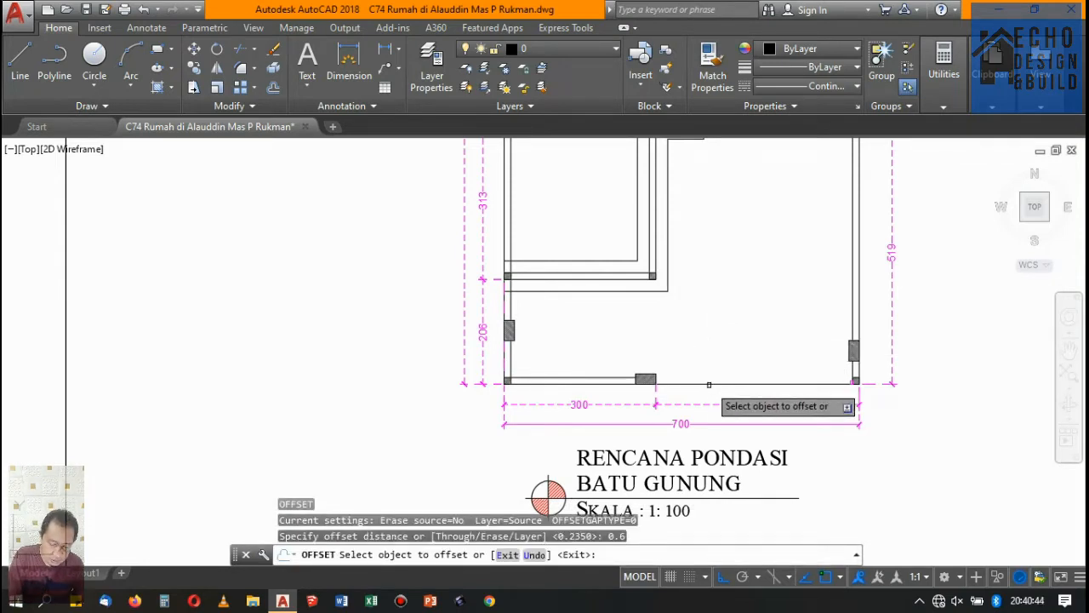
left_click(709, 385)
left_click(703, 317)
key("Return")
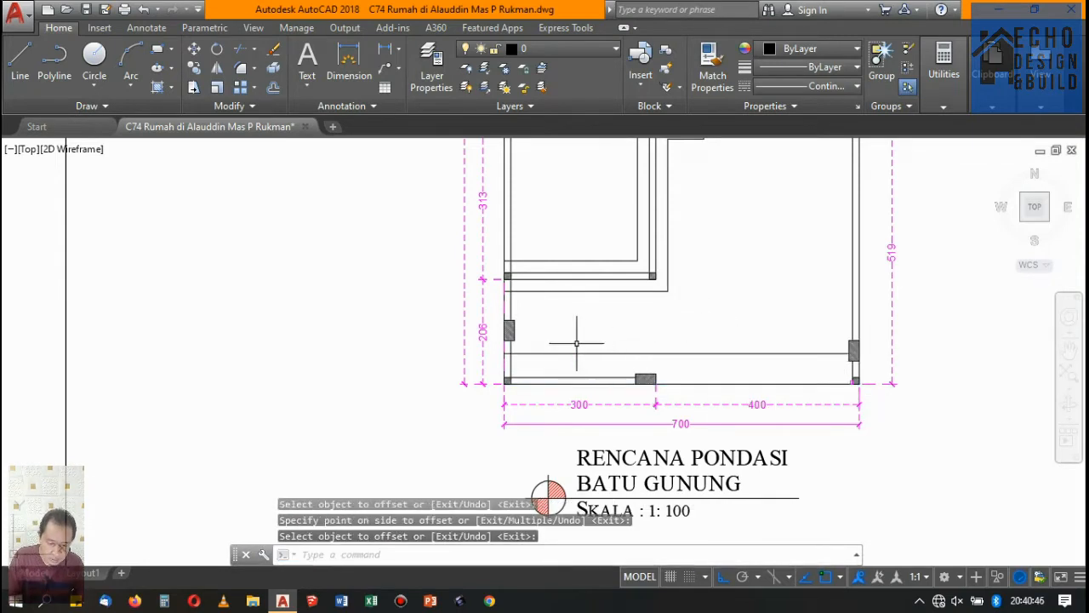
Step: Examine the stone foundation layout against the column footing plan on the sheet above
scroll(701, 316, "down", 6)
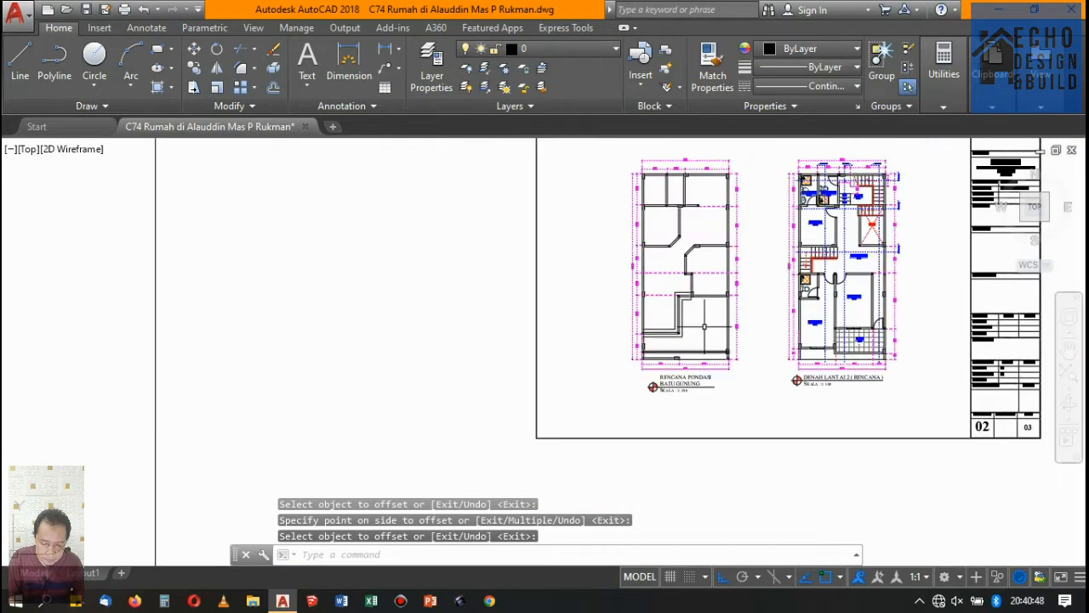
scroll(703, 320, "up", 3)
scroll(703, 320, "down", 6)
scroll(703, 320, "up", 3)
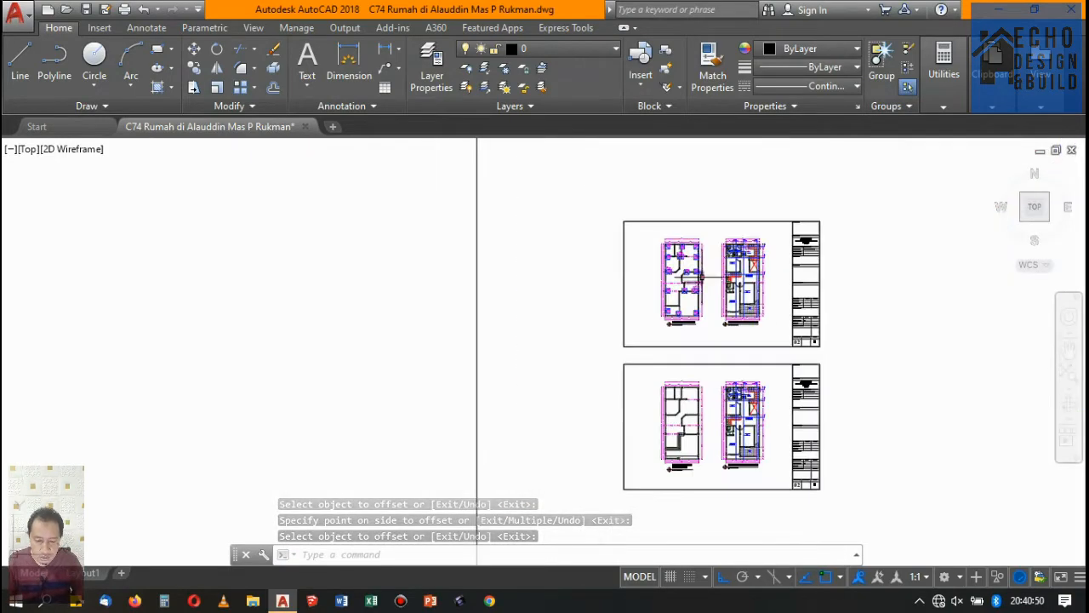
scroll(627, 388, "up", 5)
scroll(690, 287, "down", 7)
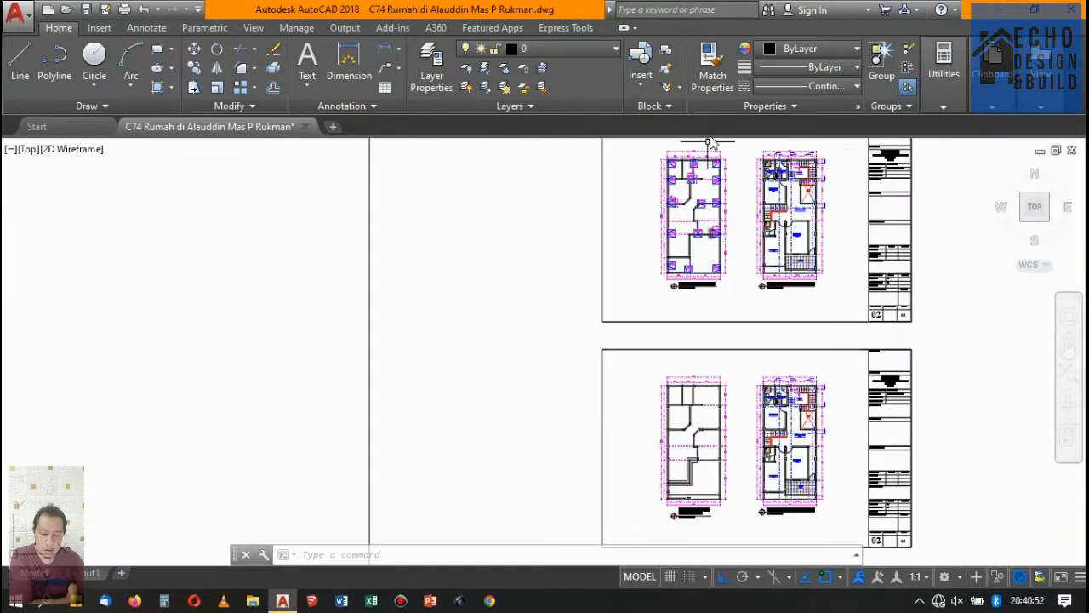
scroll(654, 213, "down", 1)
scroll(638, 247, "up", 7)
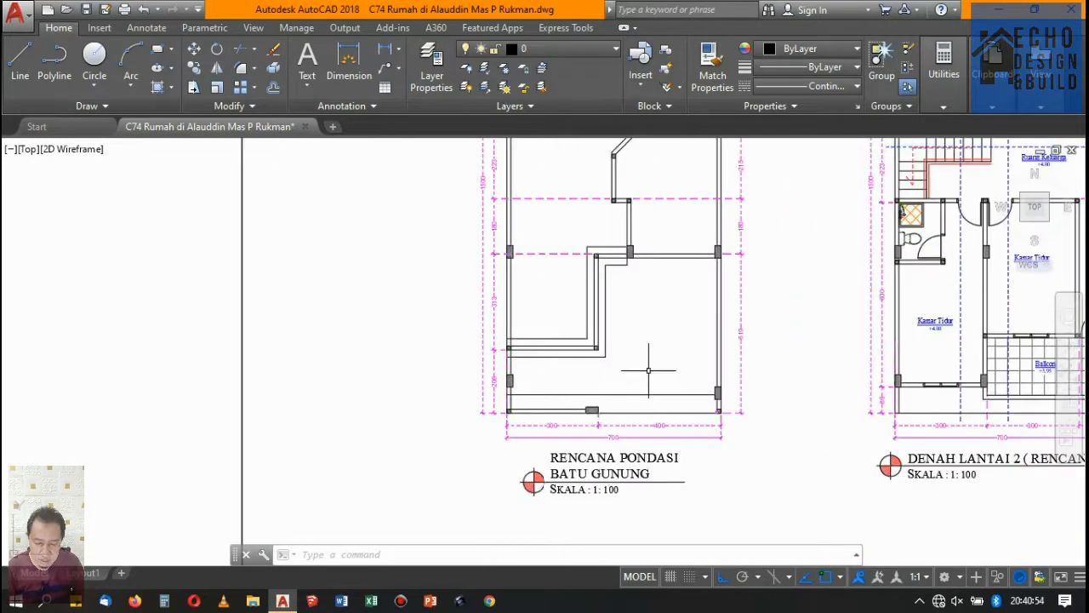
scroll(619, 270, "down", 4)
scroll(803, 290, "up", 6)
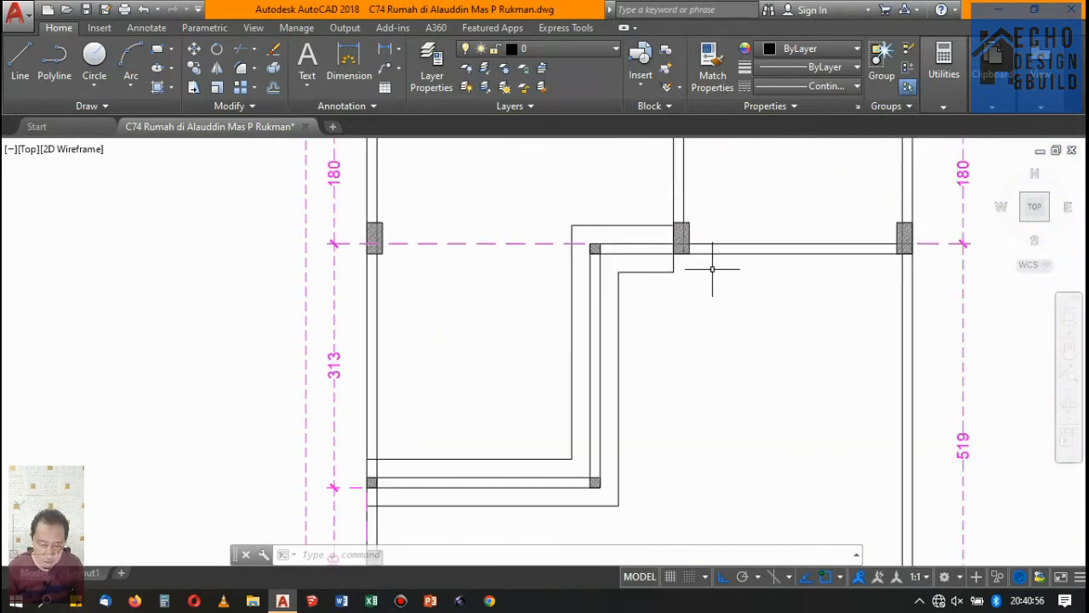
scroll(713, 269, "down", 4)
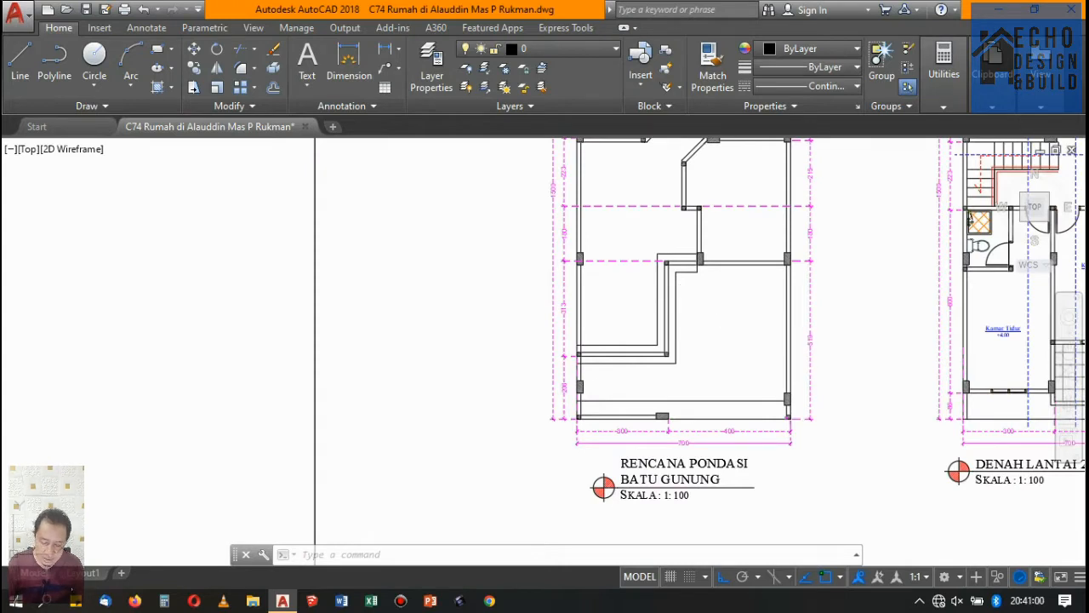
Step: Start a hatch in the foundation strips on both sides of the stepped inner wall between the 206 and 180 axes
type("h")
key("Return")
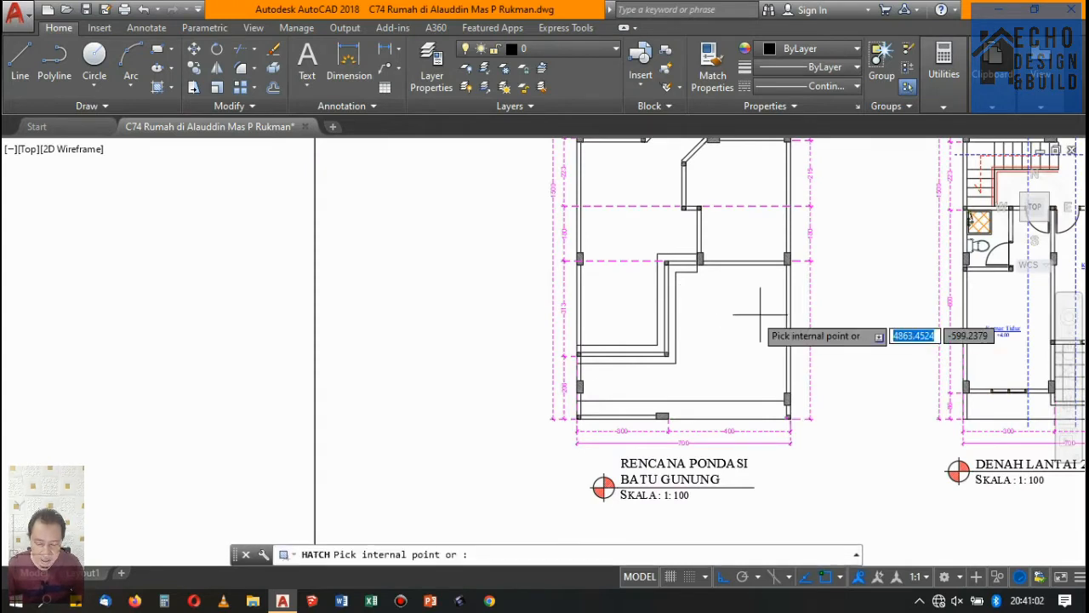
scroll(686, 315, "up", 6)
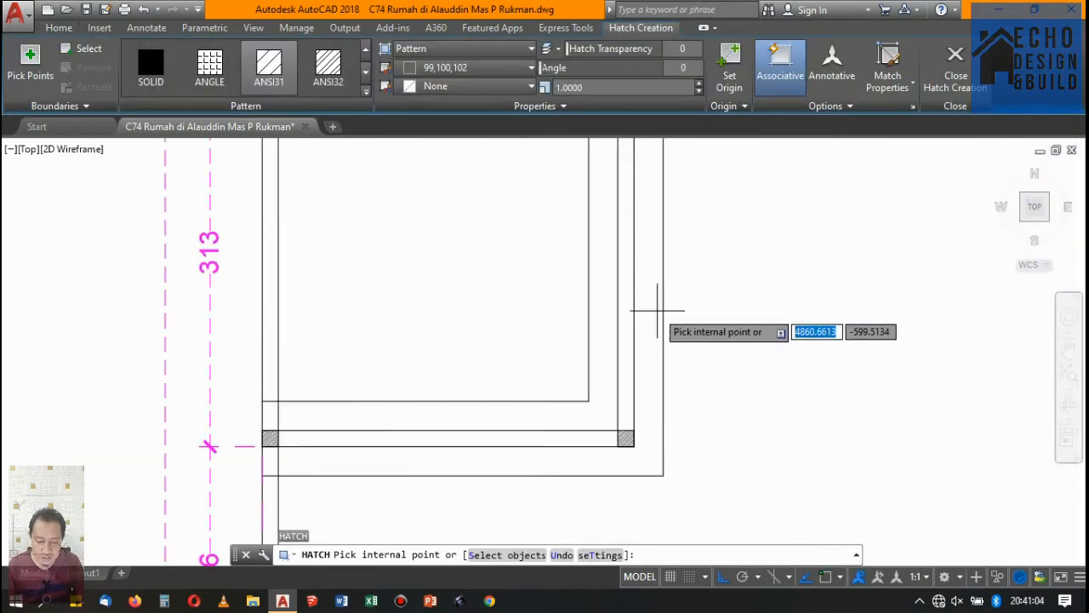
scroll(657, 311, "down", 5)
left_click(656, 310)
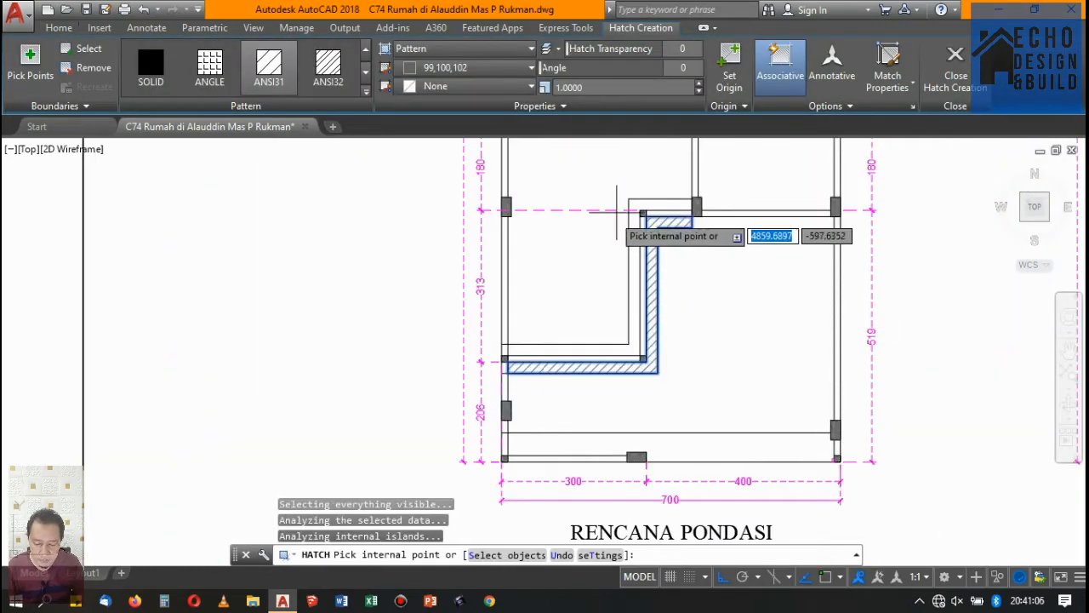
left_click(645, 207)
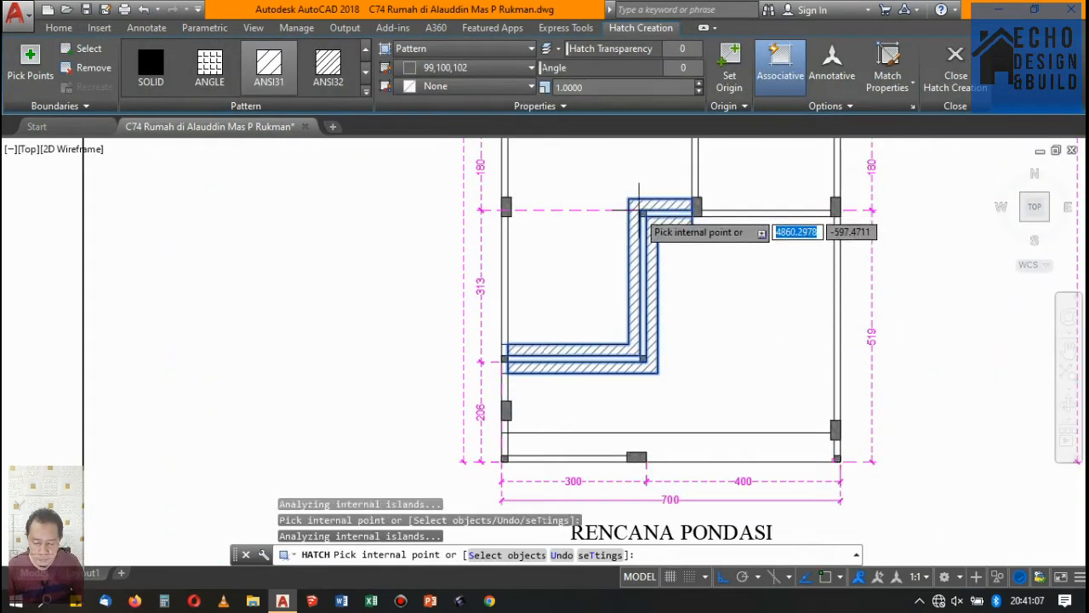
Step: Browse the hatch patterns and apply the GRAVEL pattern to the foundation strips
left_click(366, 90)
scroll(241, 215, "down", 3)
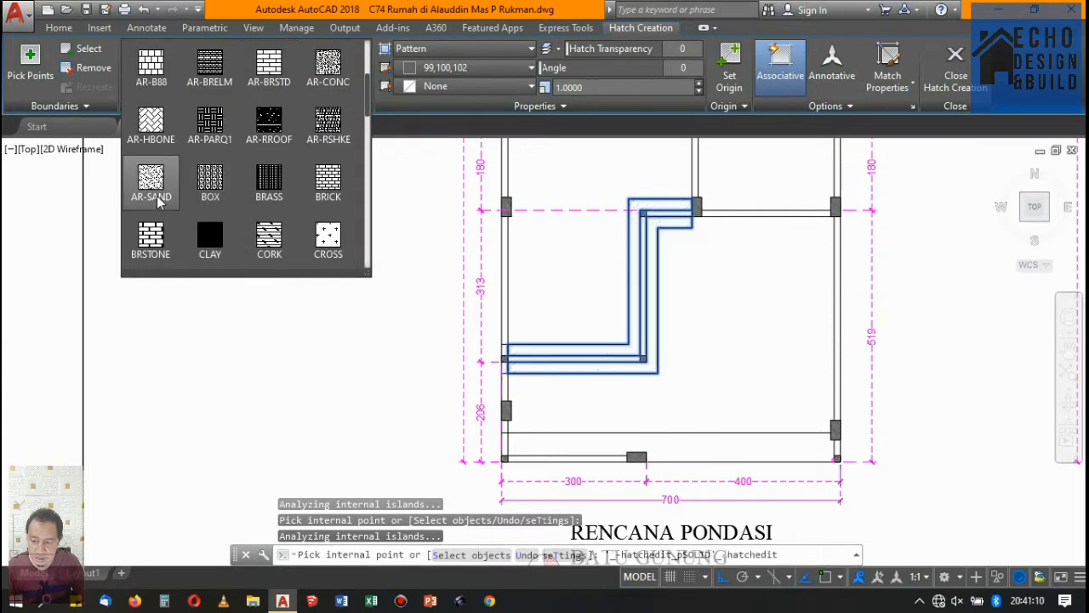
scroll(156, 201, "down", 3)
scroll(155, 162, "down", 2)
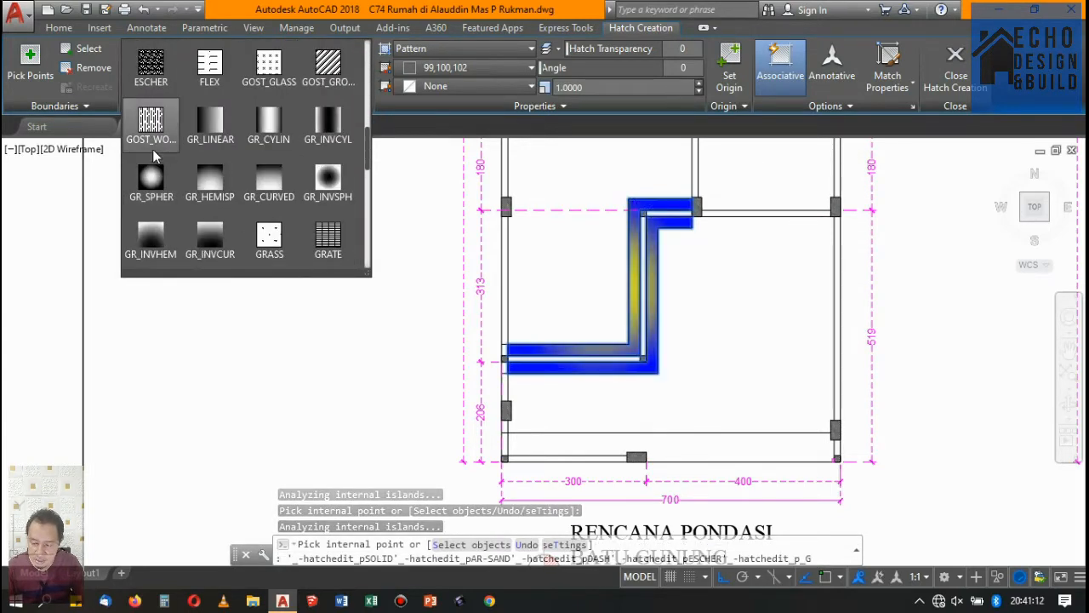
scroll(156, 155, "up", 2)
scroll(165, 145, "up", 2)
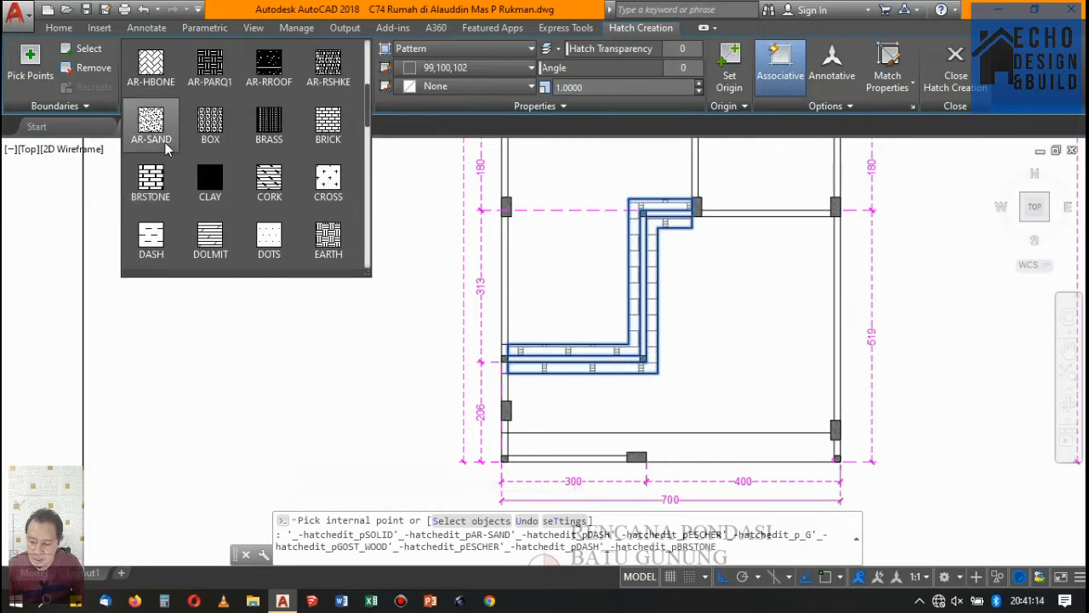
scroll(204, 136, "up", 4)
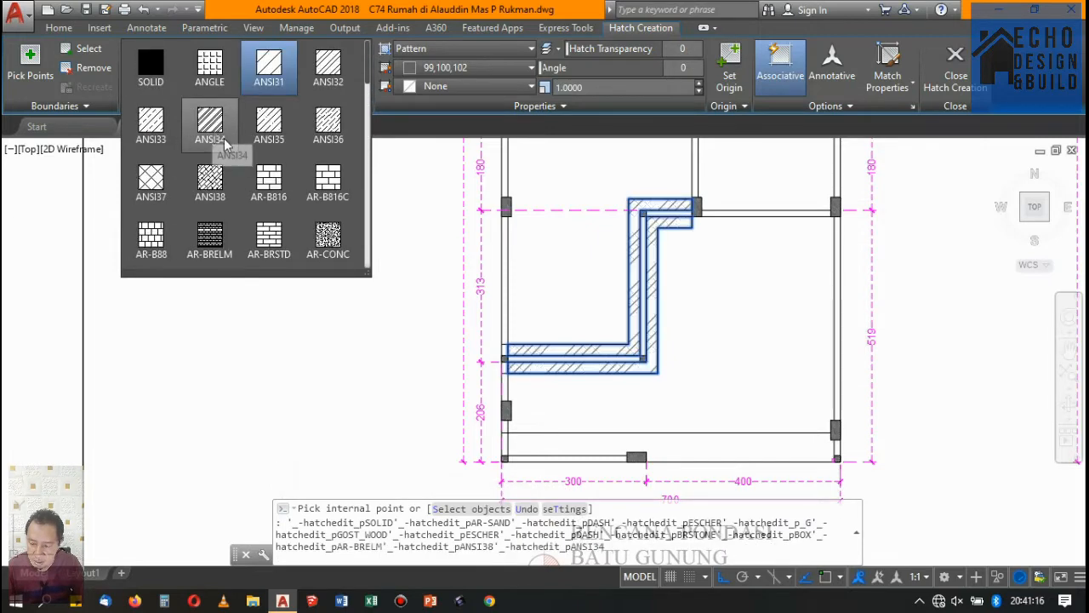
scroll(227, 148, "down", 9)
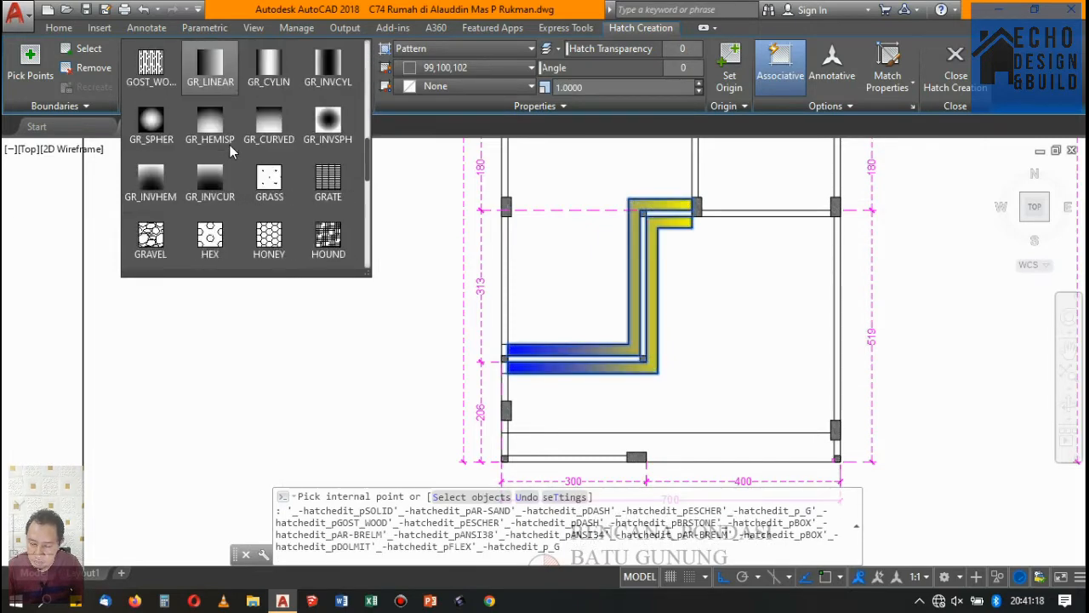
scroll(230, 145, "down", 1)
left_click(153, 179)
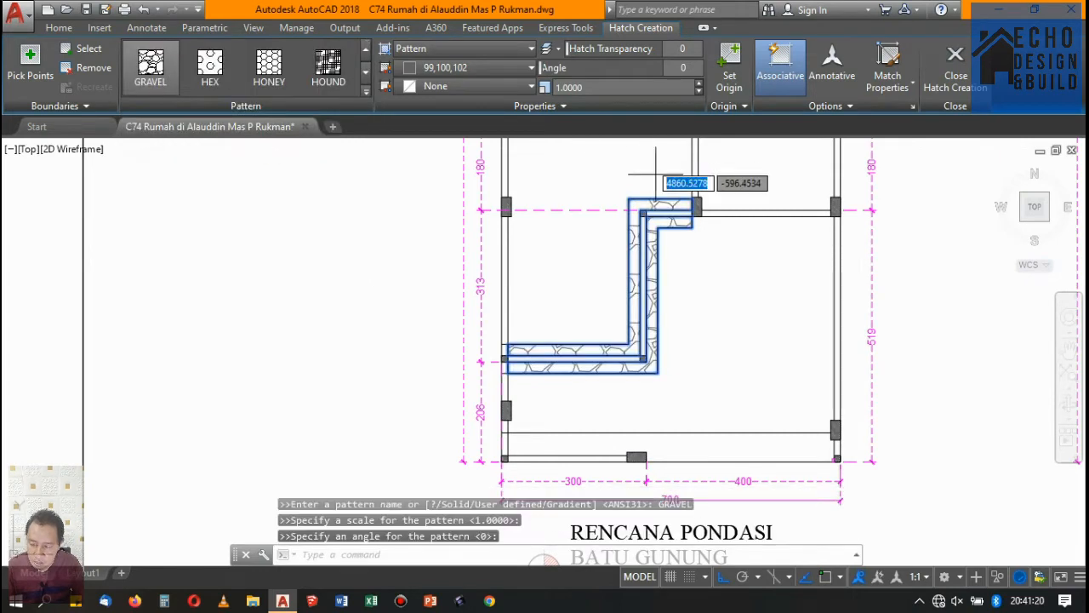
Step: Set the gravel hatch scale to 0.5
left_click(591, 88)
type("0.")
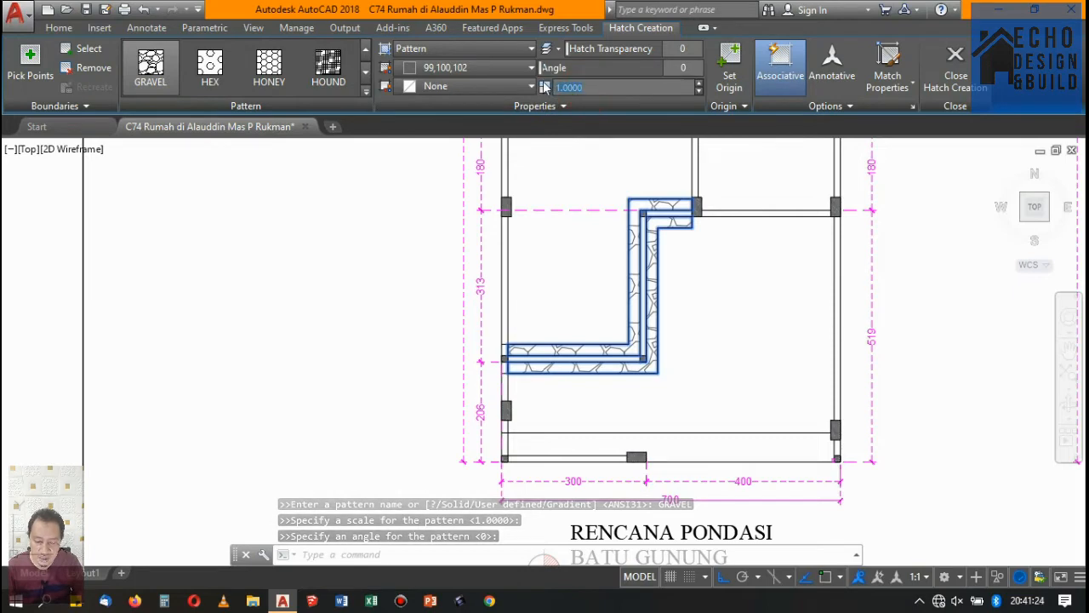
type("5")
key("Return")
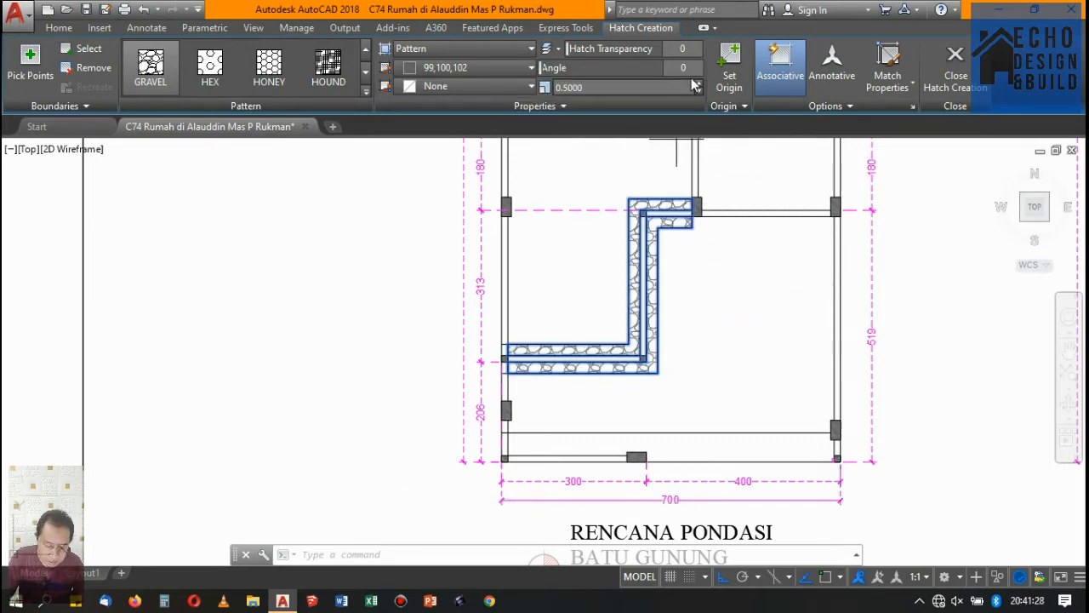
Step: Set the hatch origin at the foundation strip's end corner below the middle column and finish the hatch
left_click(726, 73)
scroll(695, 225, "up", 3)
left_click(700, 229)
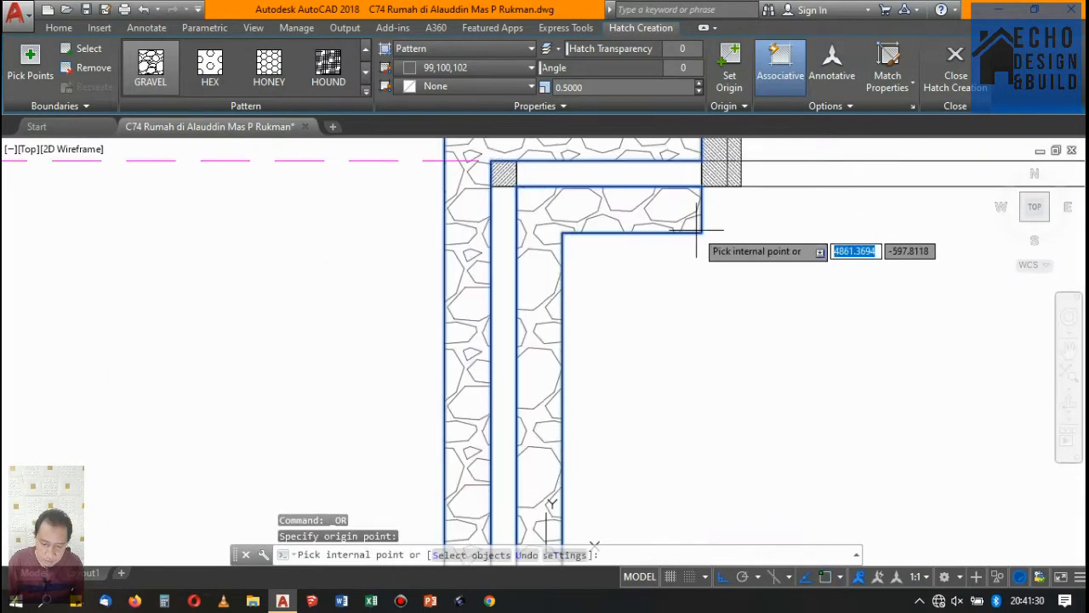
scroll(749, 243, "down", 2)
key("Escape")
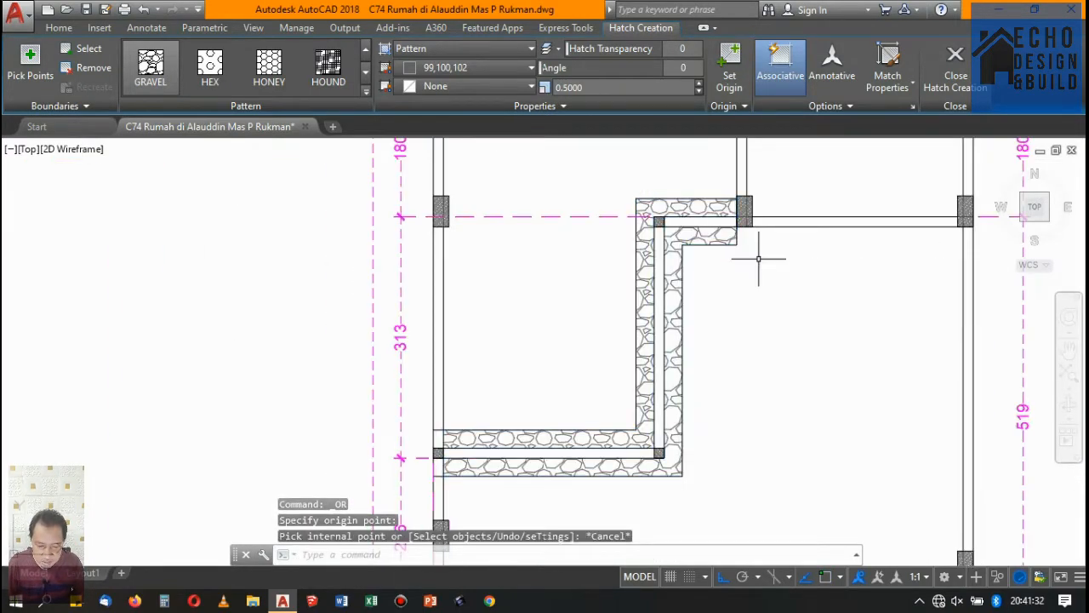
scroll(664, 246, "down", 3)
scroll(547, 230, "up", 4)
scroll(547, 238, "down", 5)
scroll(584, 304, "up", 4)
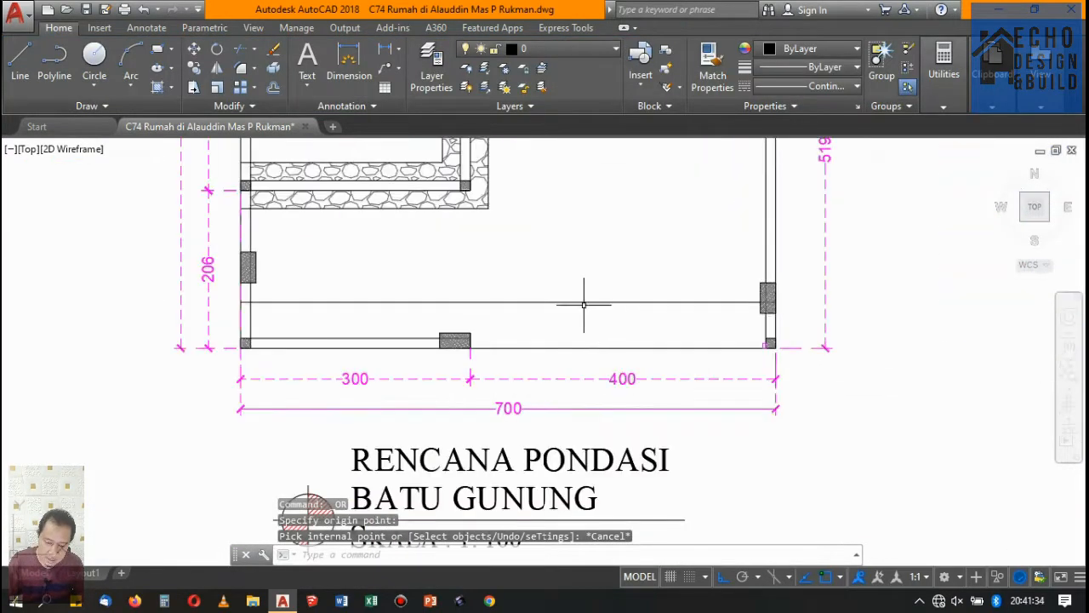
Step: Fill the foundation strip along the plan's 700-wide bottom edge with the GRAVEL hatch at scale 0.5
scroll(584, 304, "down", 5)
scroll(565, 263, "up", 3)
type("H")
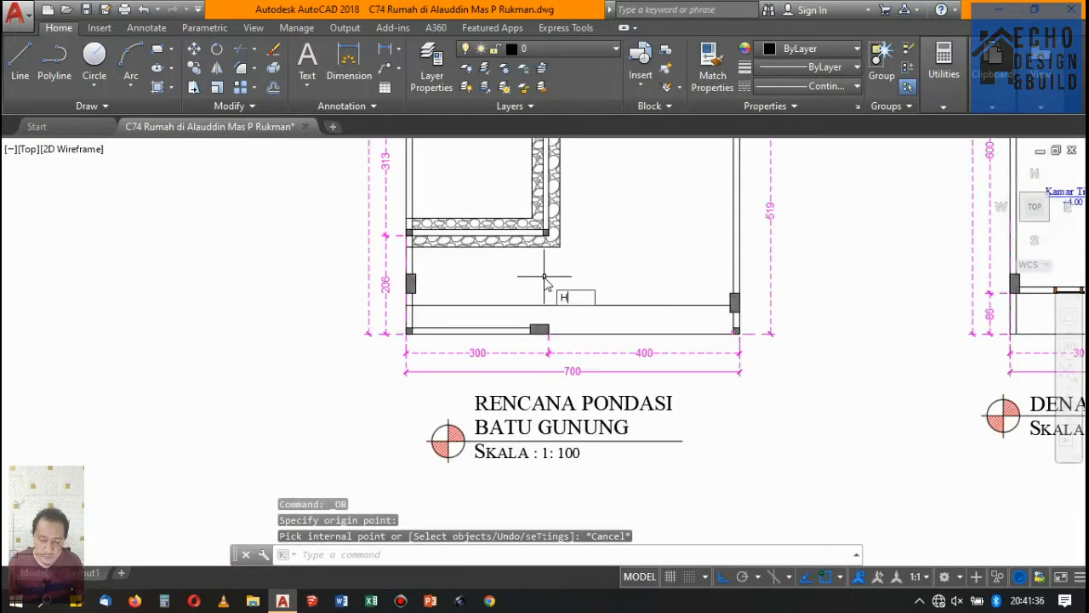
key("Return")
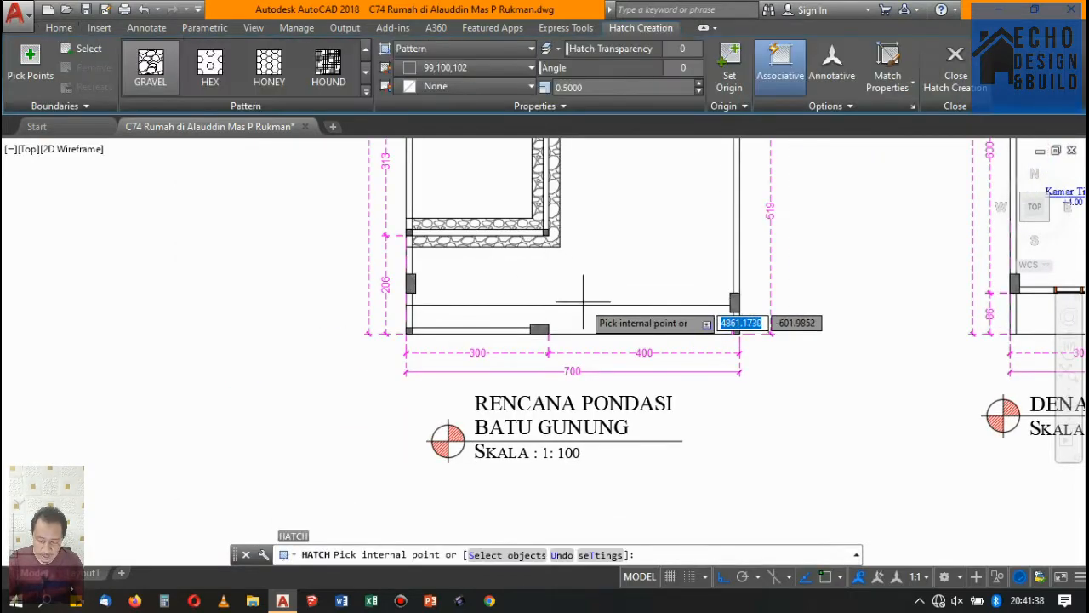
left_click(585, 312)
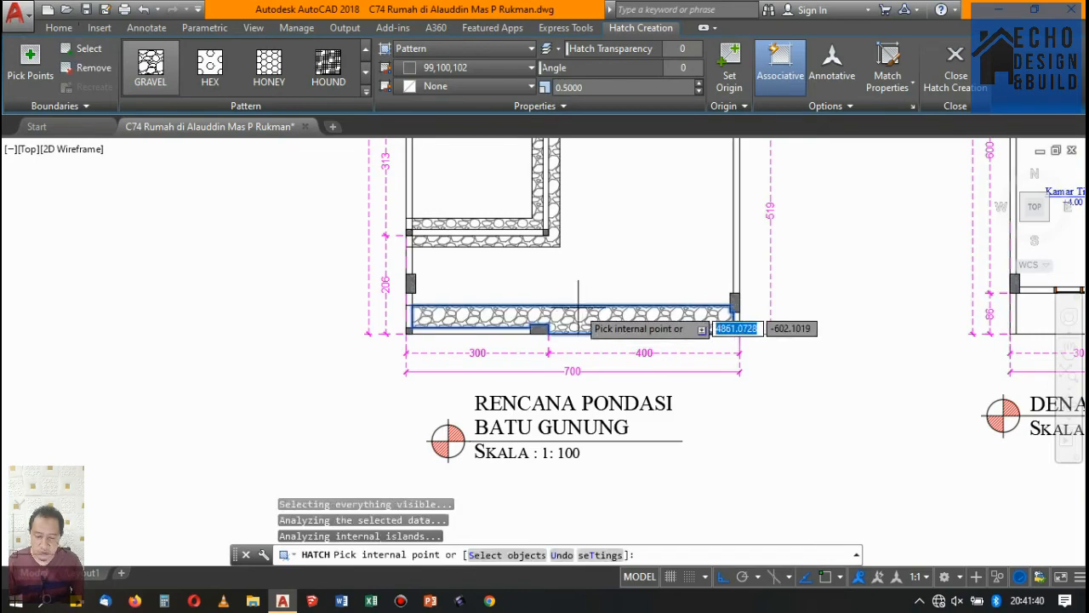
key("Return")
scroll(596, 284, "up", 3)
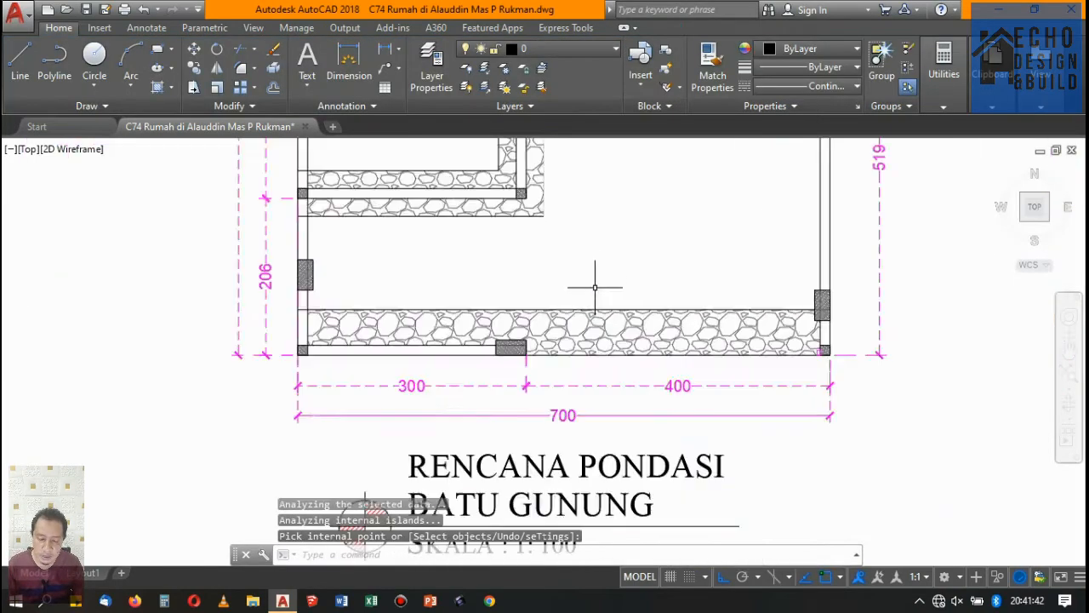
scroll(613, 275, "up", 4)
scroll(706, 311, "down", 6)
scroll(724, 349, "up", 2)
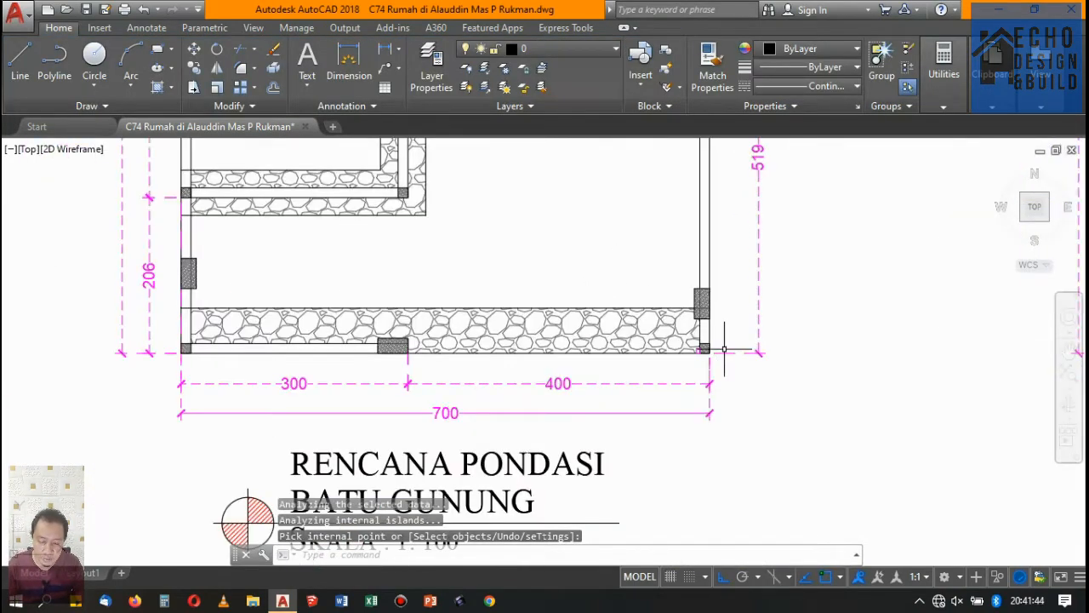
type("ex")
key("Return")
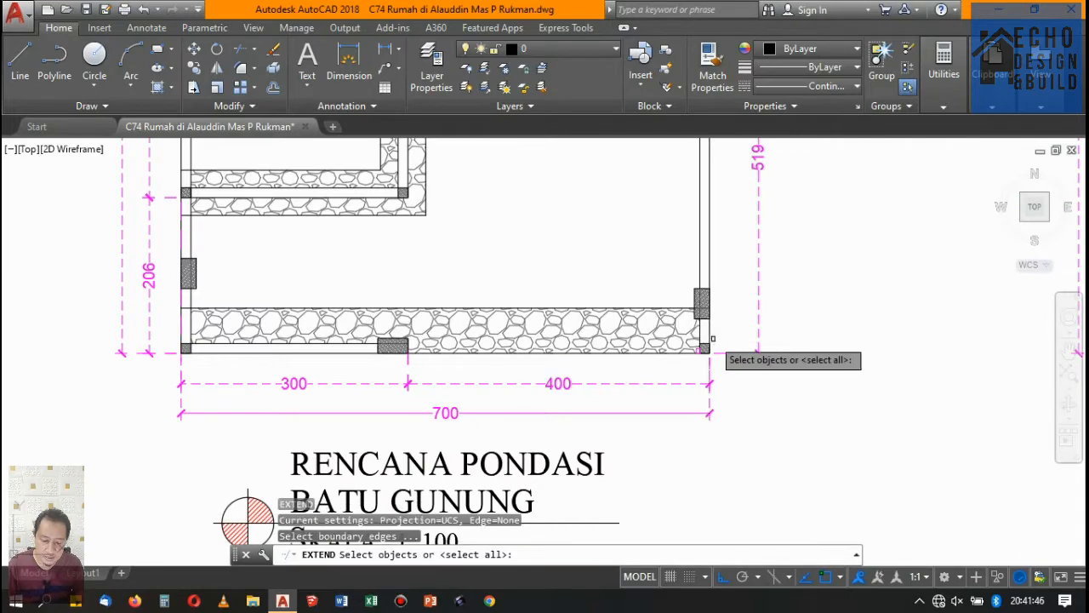
scroll(713, 339, "down", 3)
key("Escape")
Step: Examine the hatched front foundation strip and the rest of the foundation plan against the neighbouring second-floor plan
scroll(577, 323, "up", 3)
scroll(582, 311, "down", 4)
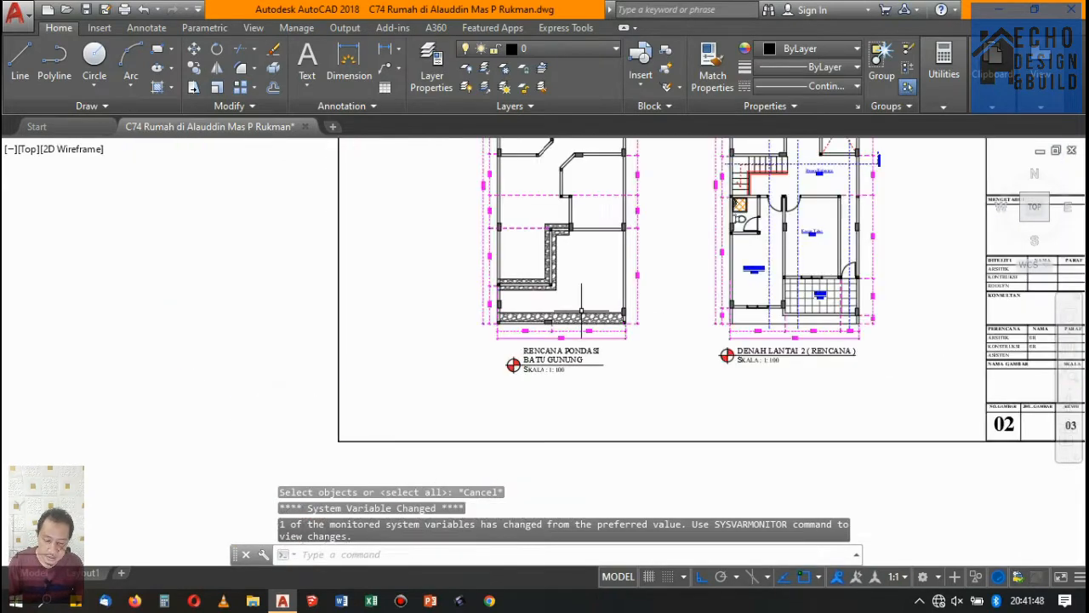
scroll(582, 311, "up", 2)
scroll(628, 286, "up", 6)
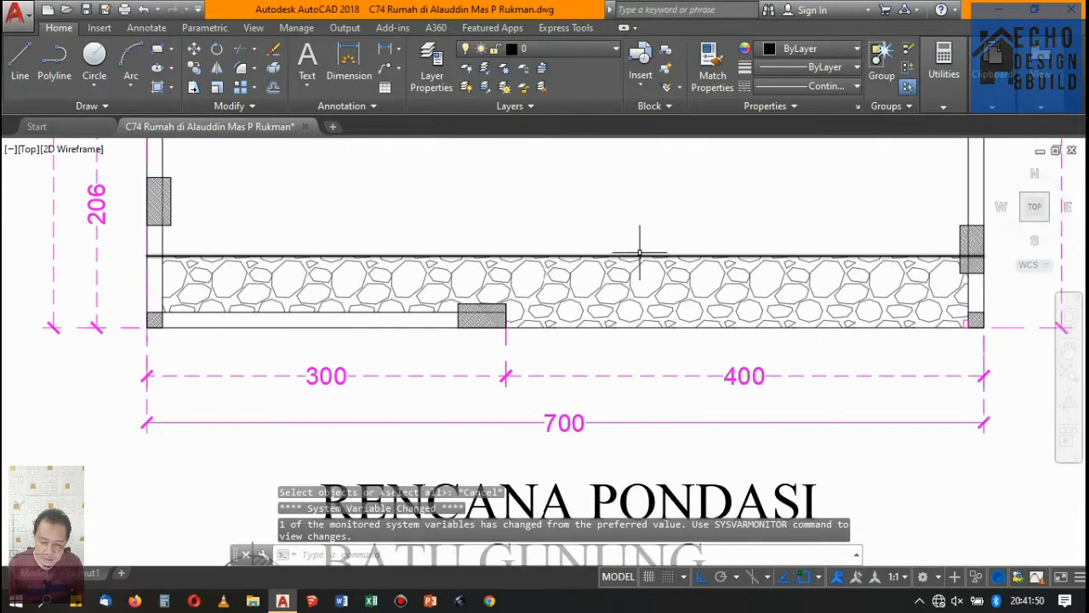
scroll(646, 266, "down", 10)
scroll(553, 366, "down", 10)
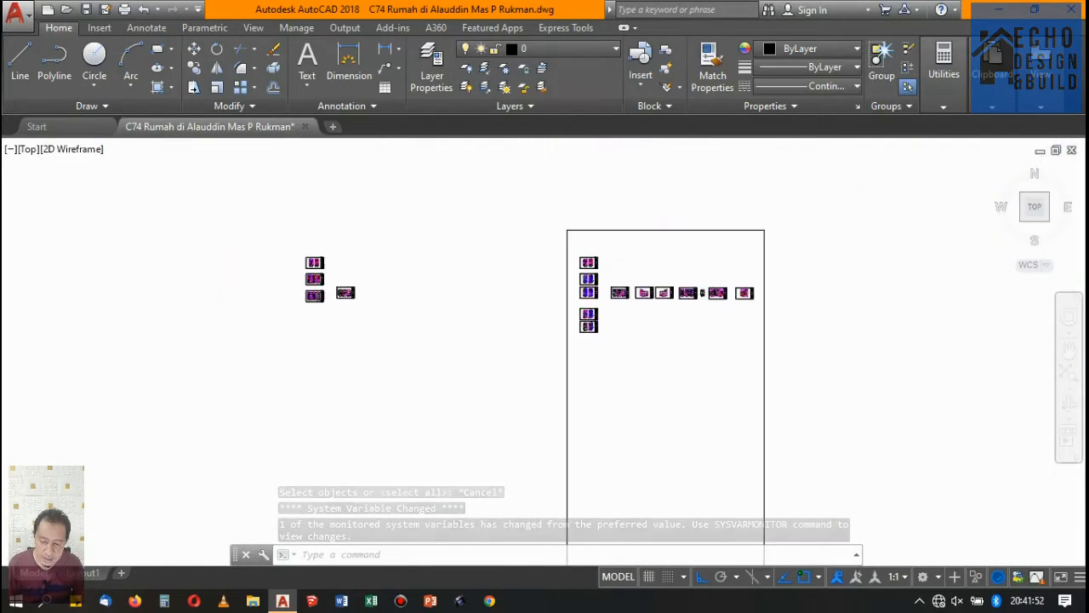
scroll(505, 349, "up", 9)
scroll(504, 349, "up", 5)
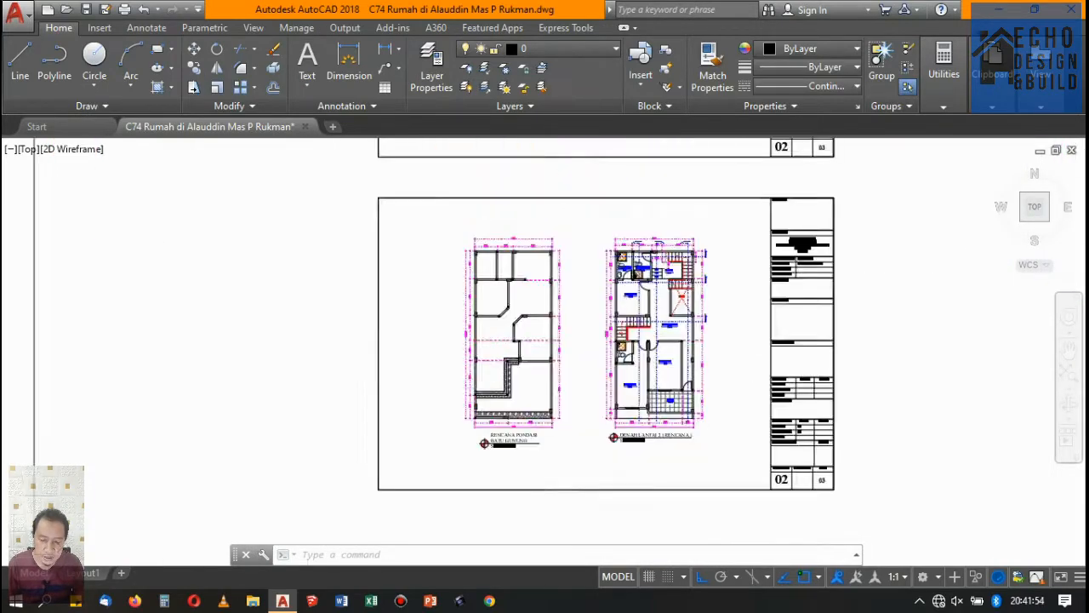
scroll(558, 391, "up", 4)
scroll(558, 395, "down", 8)
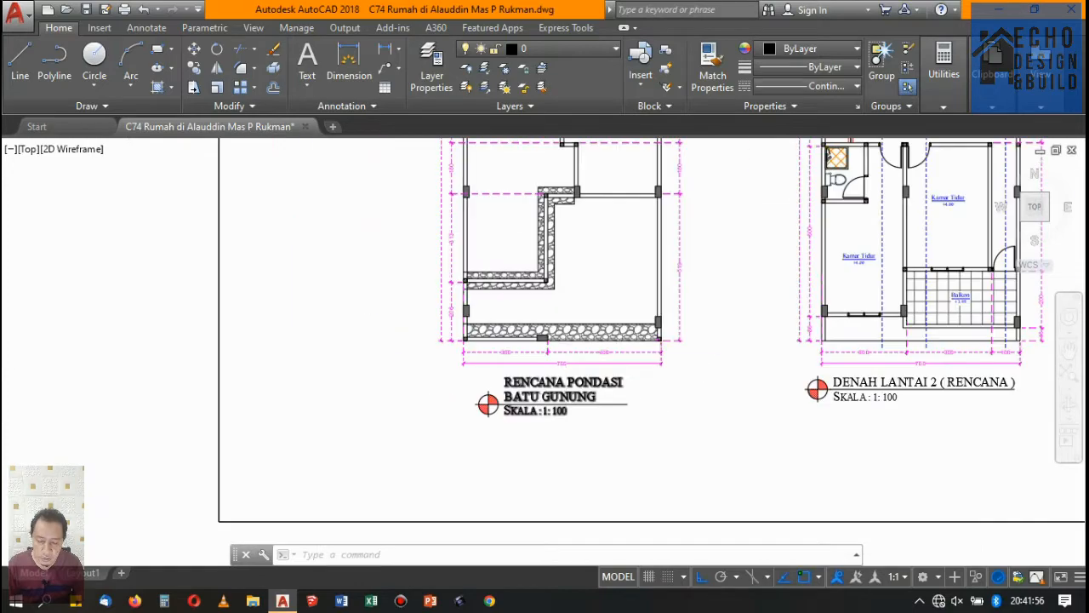
scroll(558, 400, "up", 7)
scroll(558, 400, "down", 4)
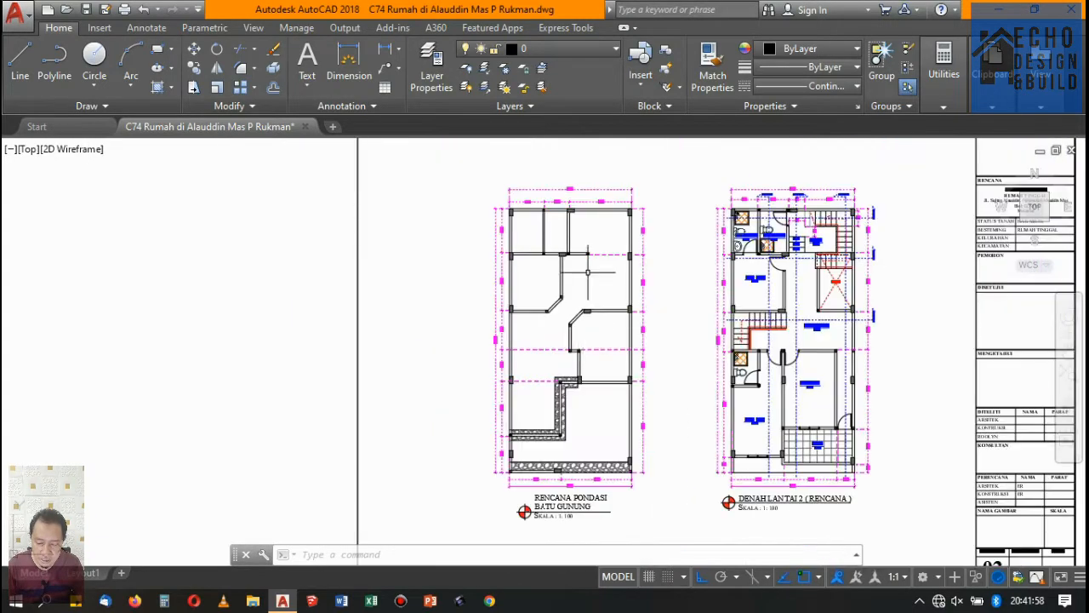
scroll(576, 372, "up", 3)
scroll(656, 271, "down", 3)
scroll(651, 260, "up", 3)
scroll(651, 255, "down", 4)
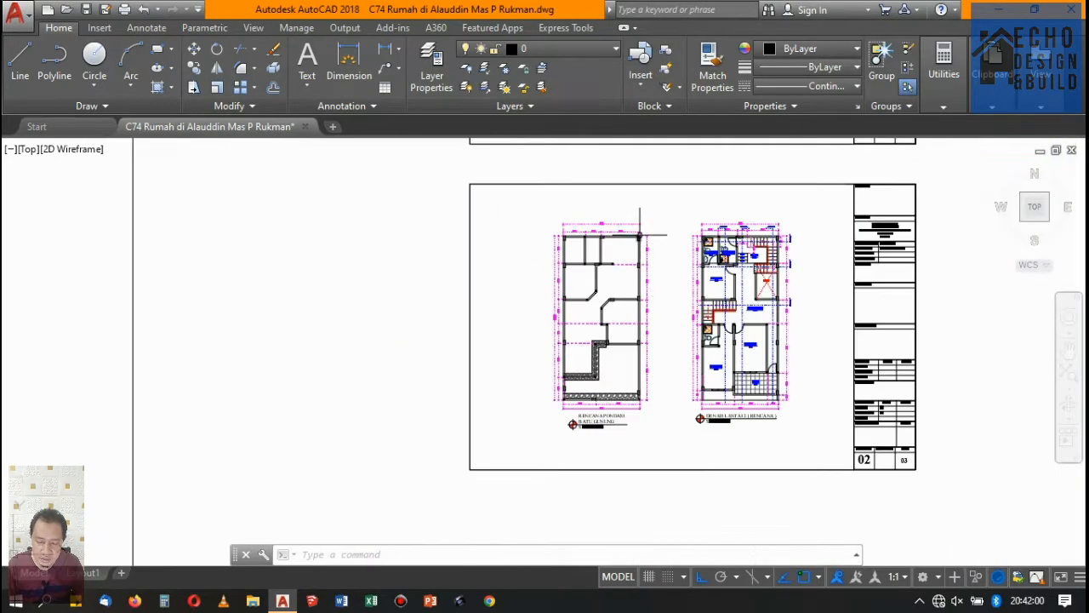
Step: Offset the outer wall lines on the plan's right, top and left sides 0.6 inward to form the foundation edges
scroll(578, 246, "up", 3)
scroll(656, 274, "up", 2)
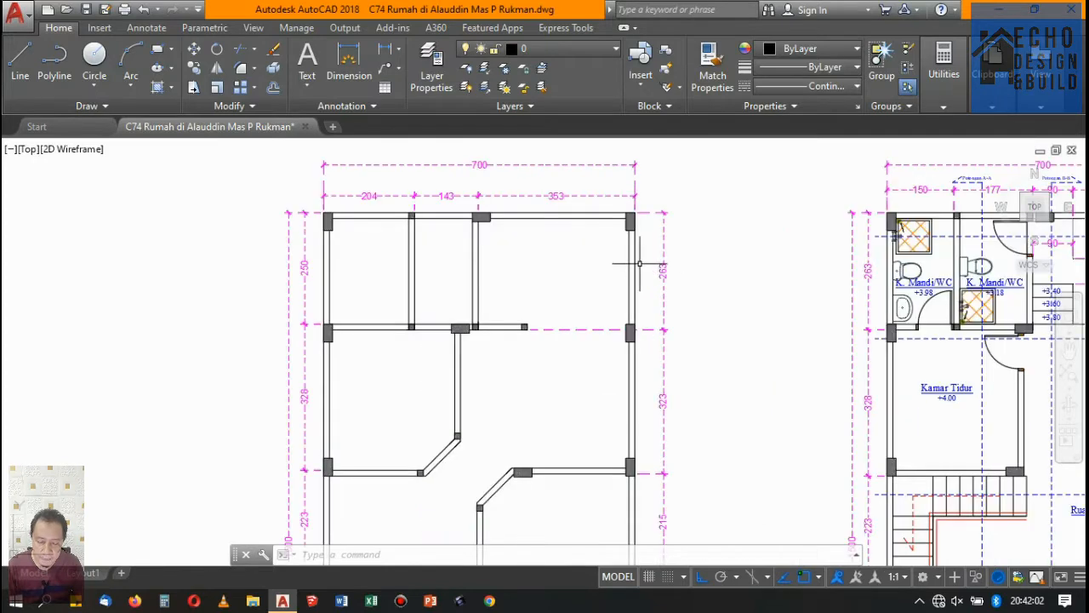
scroll(632, 256, "down", 3)
scroll(639, 250, "up", 3)
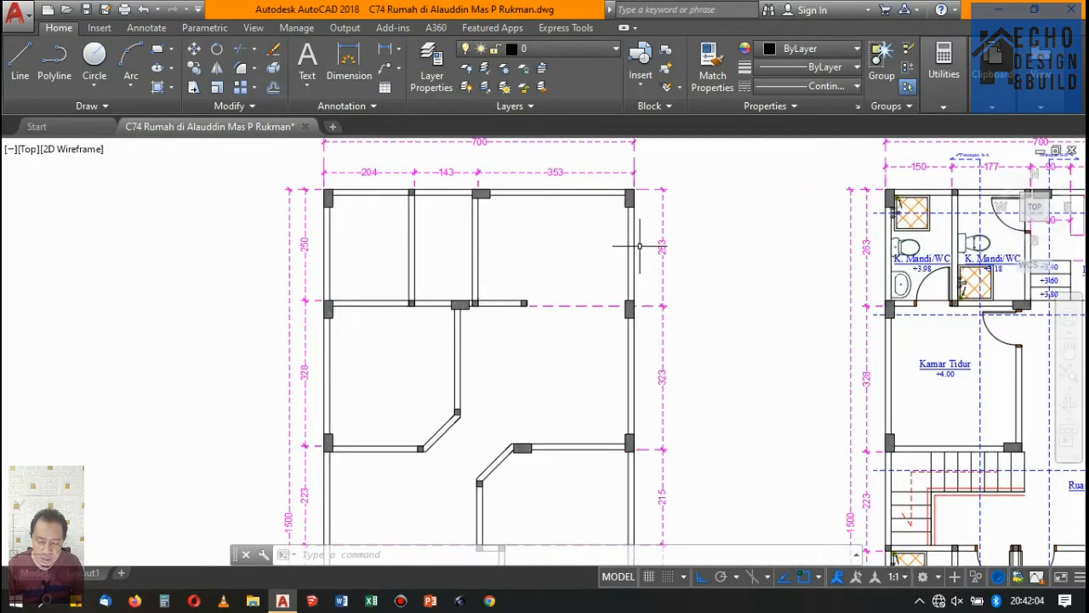
type("o")
key("Return")
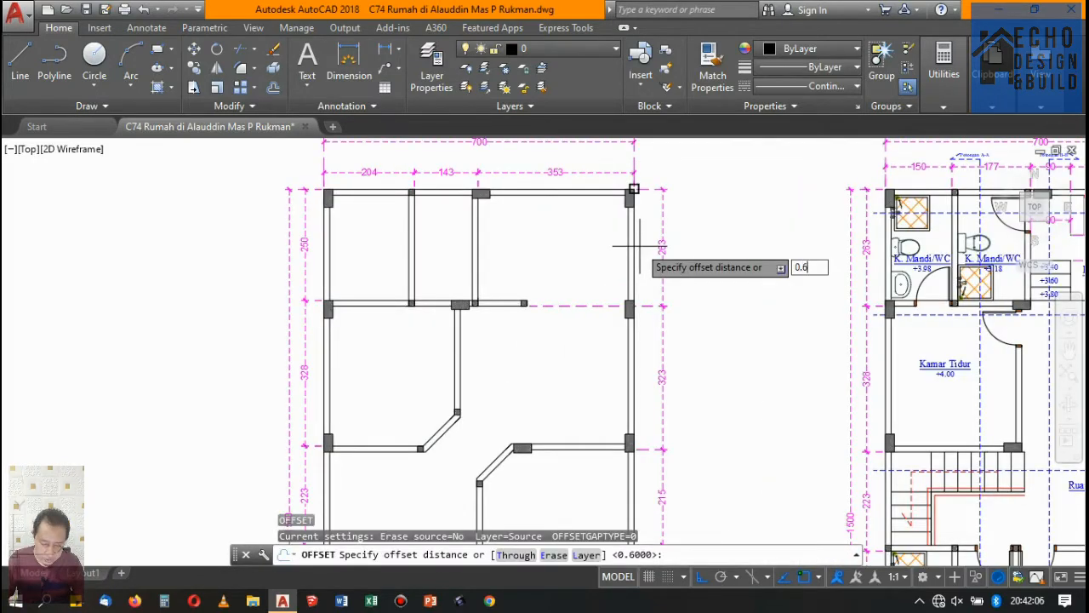
type("0.6")
key("Return")
left_click(633, 249)
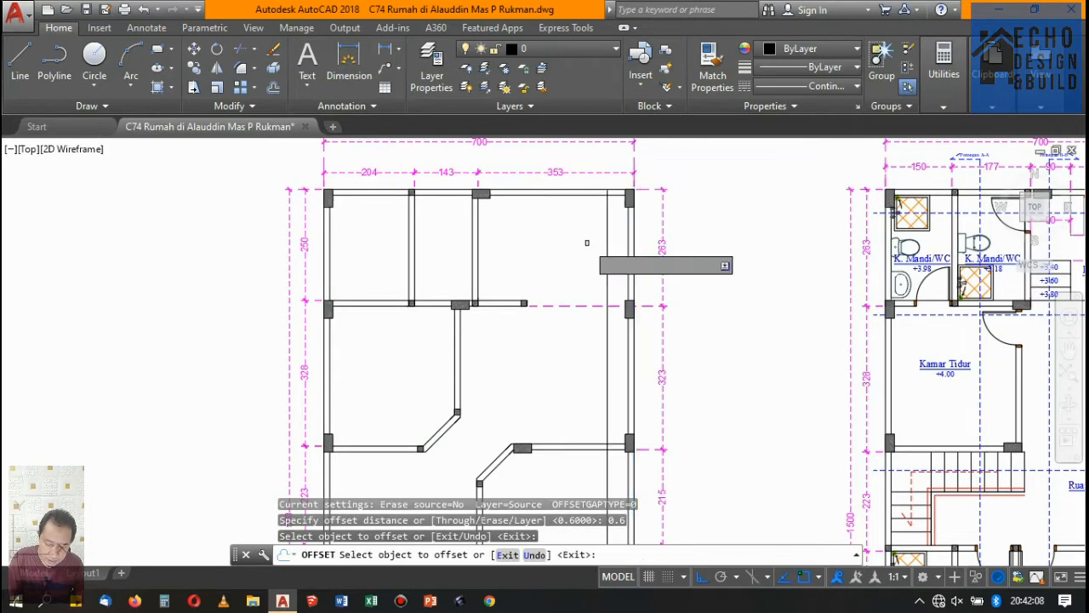
left_click(586, 243)
left_click(574, 190)
left_click(556, 245)
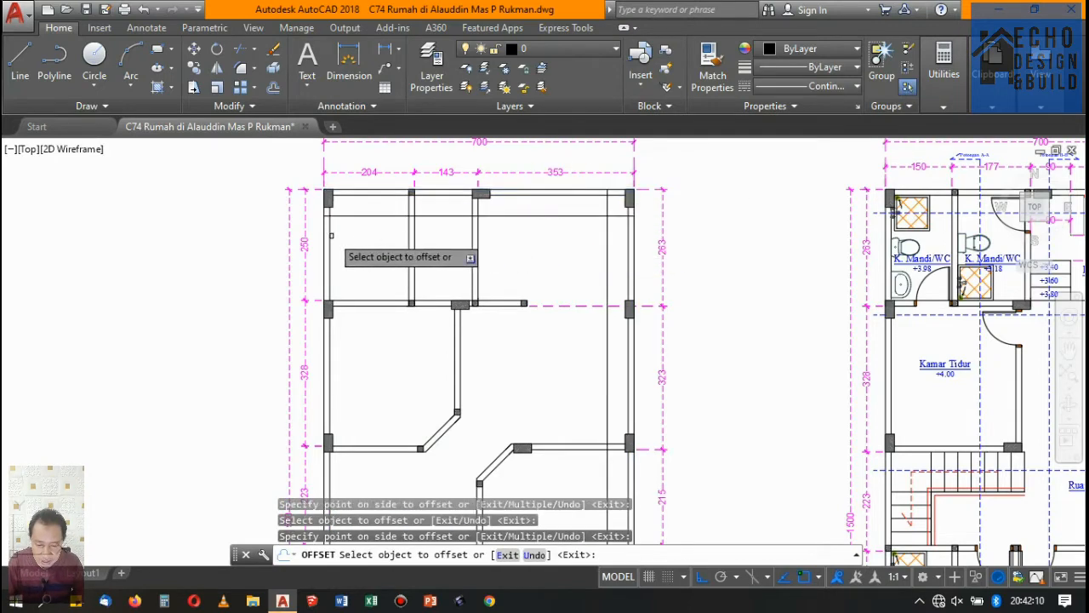
left_click(322, 236)
left_click(376, 240)
key("Return")
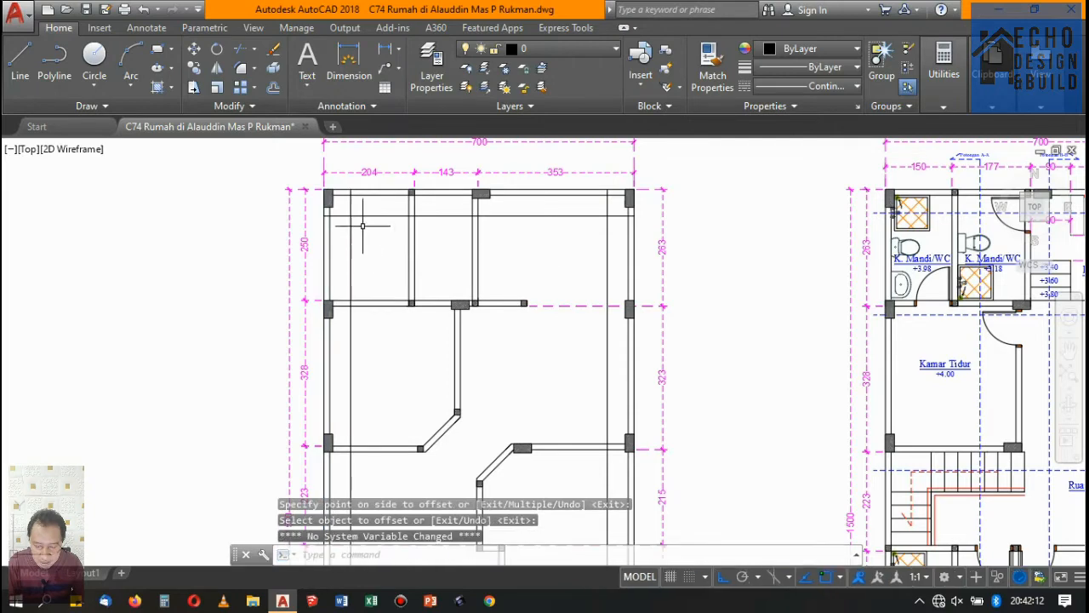
Step: Trim the overlapping ends of the two inner foundation lines into a clean corner at the plan's upper-left column
scroll(360, 218, "up", 4)
scroll(459, 314, "down", 6)
scroll(433, 297, "up", 6)
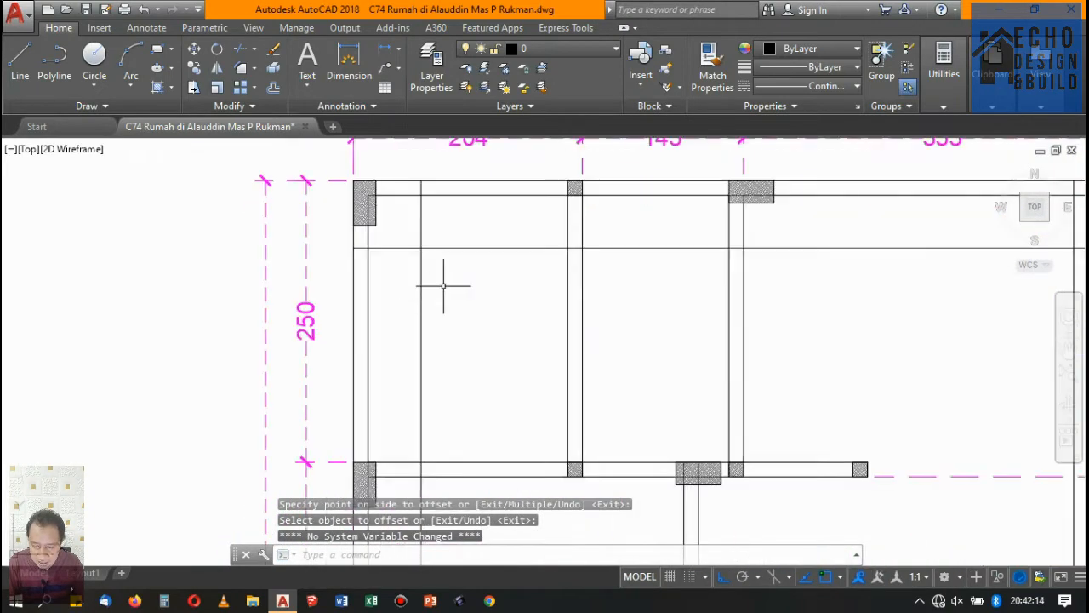
type("tr")
key("Return")
left_click(434, 277)
left_click(403, 233)
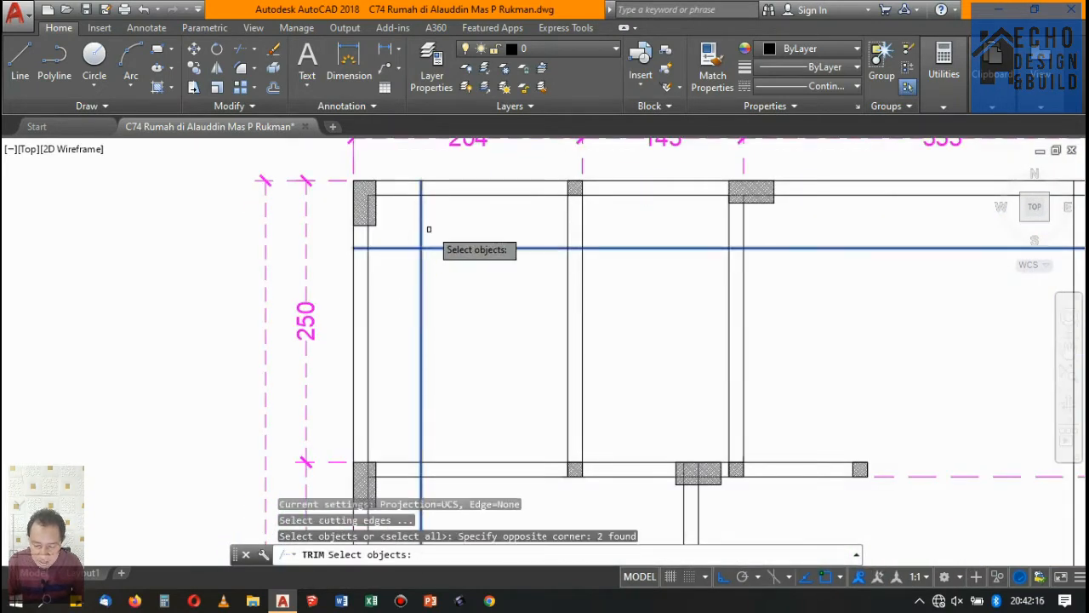
key("Return")
left_click(429, 228)
left_click(417, 220)
left_click(401, 229)
left_click(403, 265)
key("Return")
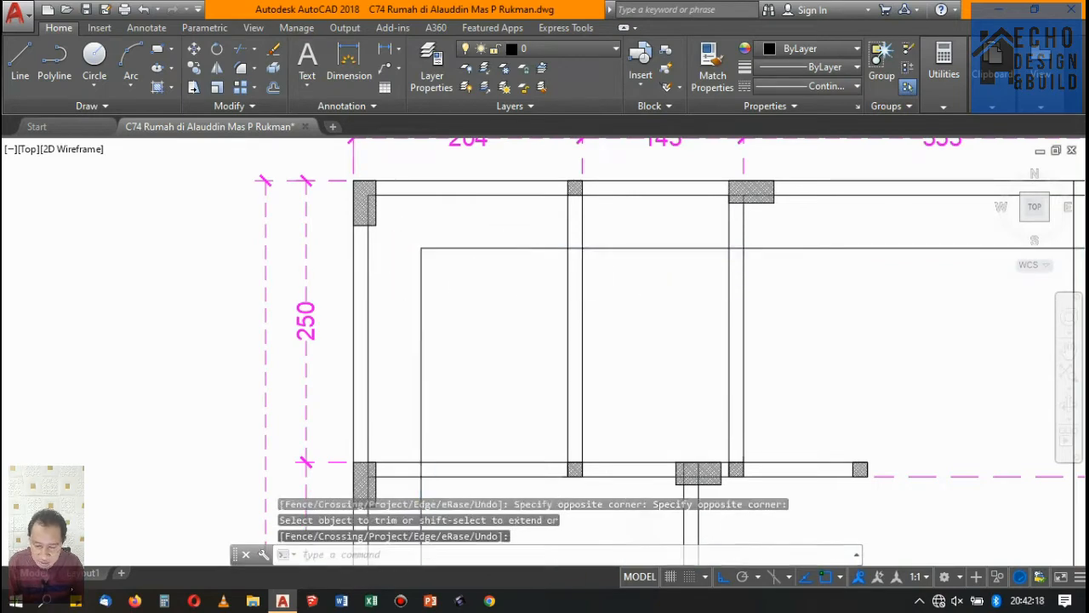
Step: Offset both faces of the inner wall between the 204 and 143 bays outward by 0.235
scroll(527, 255, "down", 3)
scroll(636, 307, "up", 3)
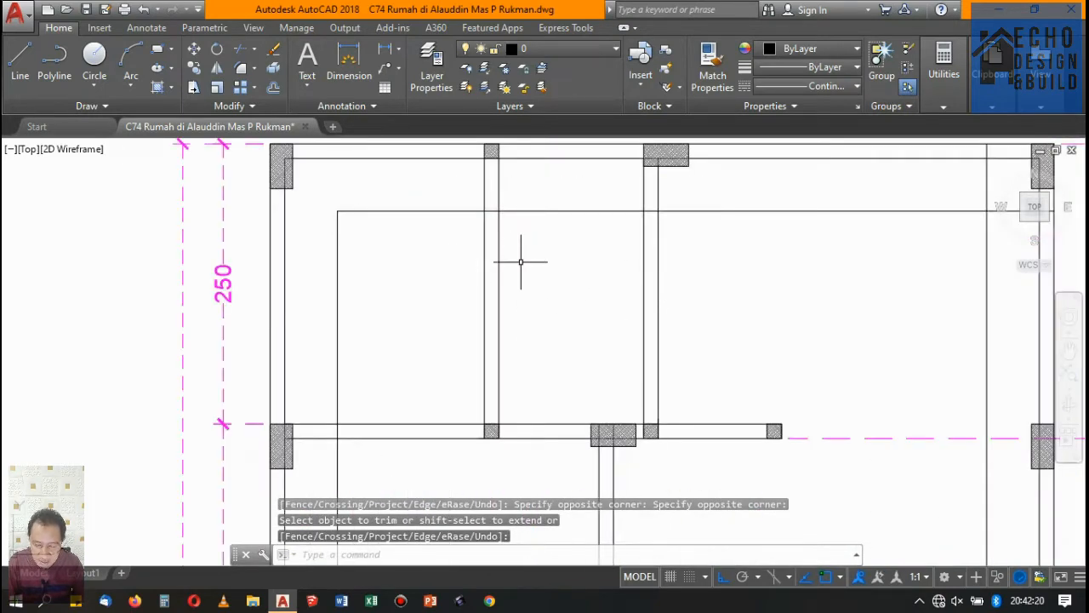
key("Escape")
type("o")
key("space")
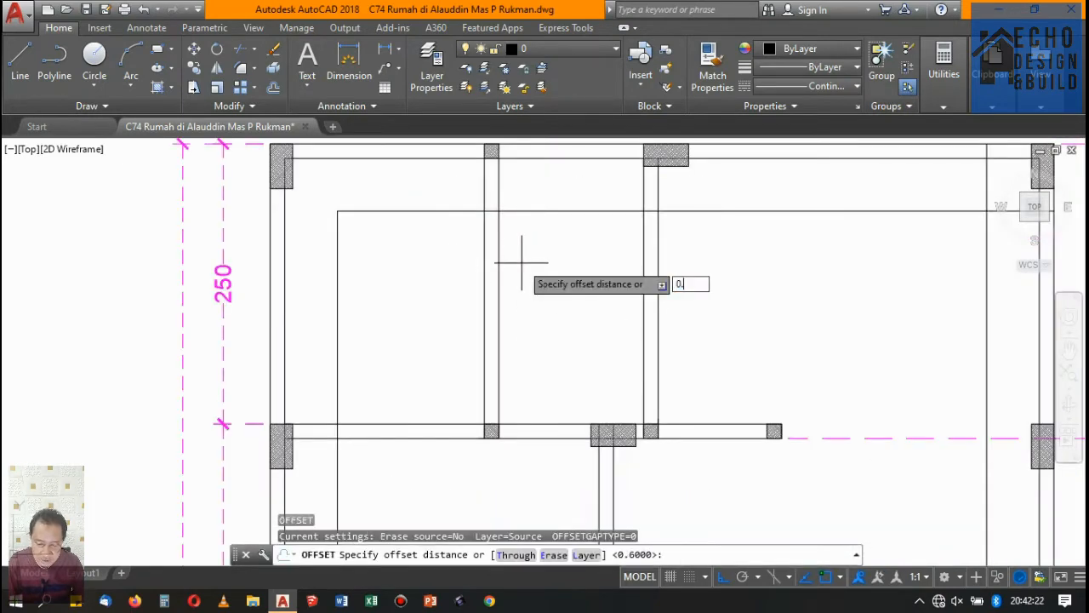
key("Return")
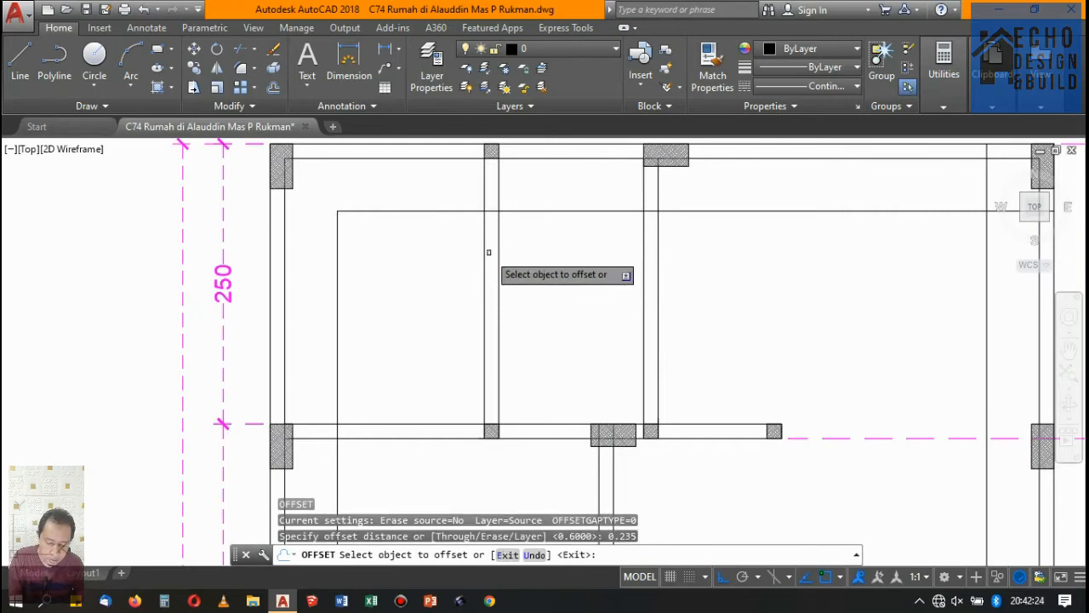
left_click(499, 240)
left_click(503, 247)
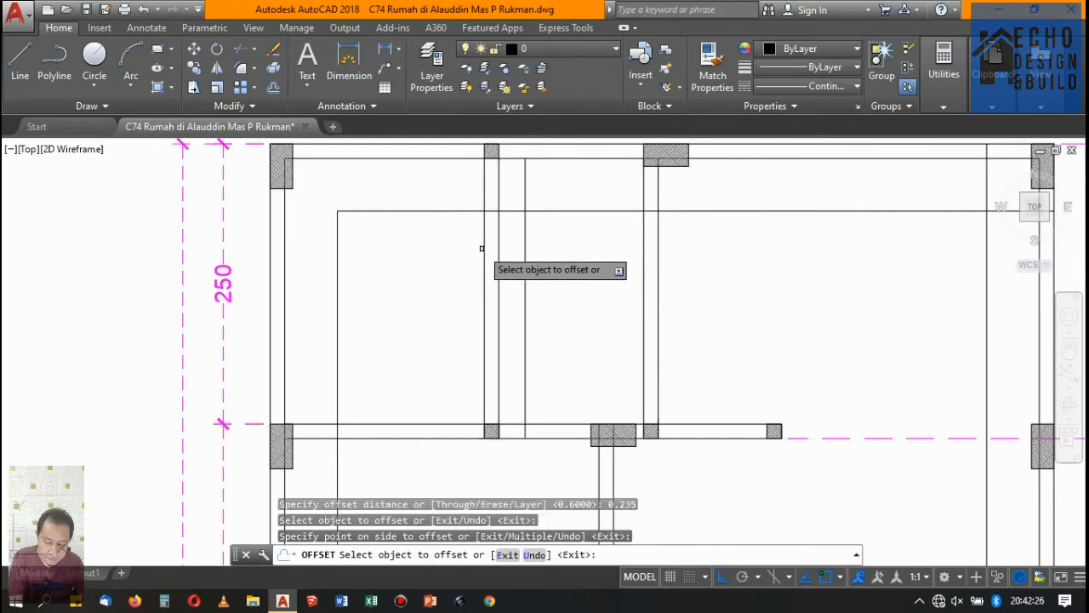
left_click(484, 249)
left_click(389, 243)
key("Return")
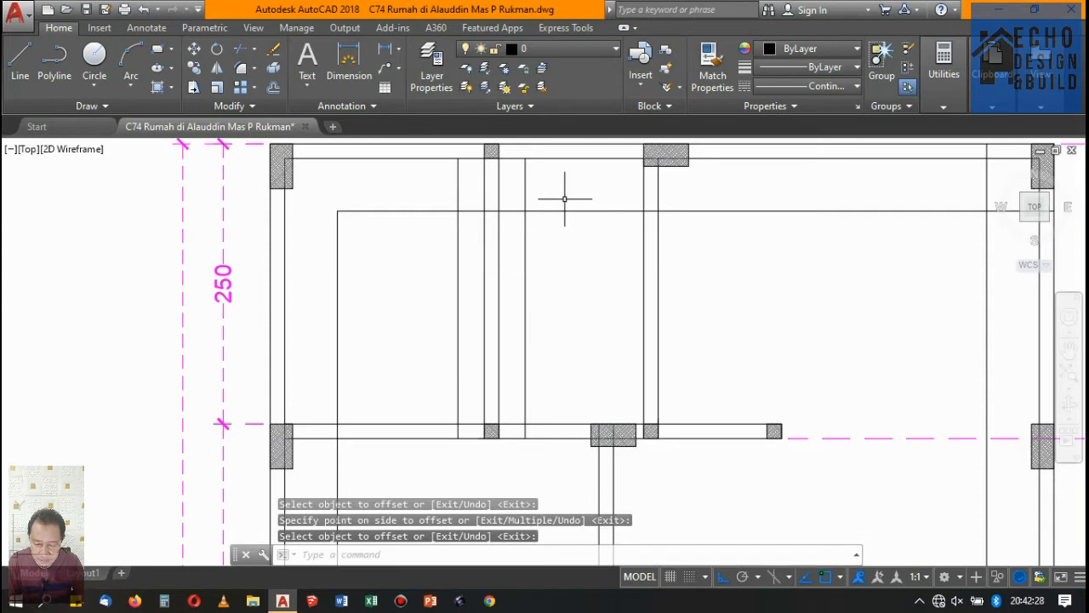
Step: Trim the foundation lines where the strip of the wall between the 204 and 143 bays meets the top foundation strip
key("Return")
scroll(538, 220, "up", 2)
left_click(540, 219)
left_click(493, 178)
scroll(514, 280, "down", 2)
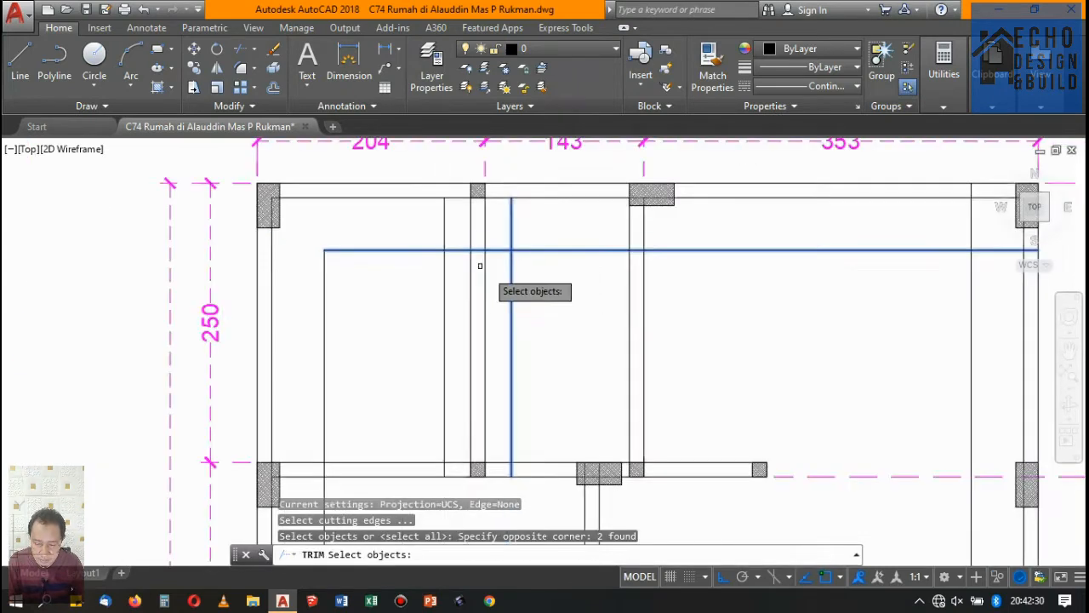
scroll(423, 239, "up", 2)
left_click(491, 277)
left_click(453, 237)
key("Return")
left_click(473, 191)
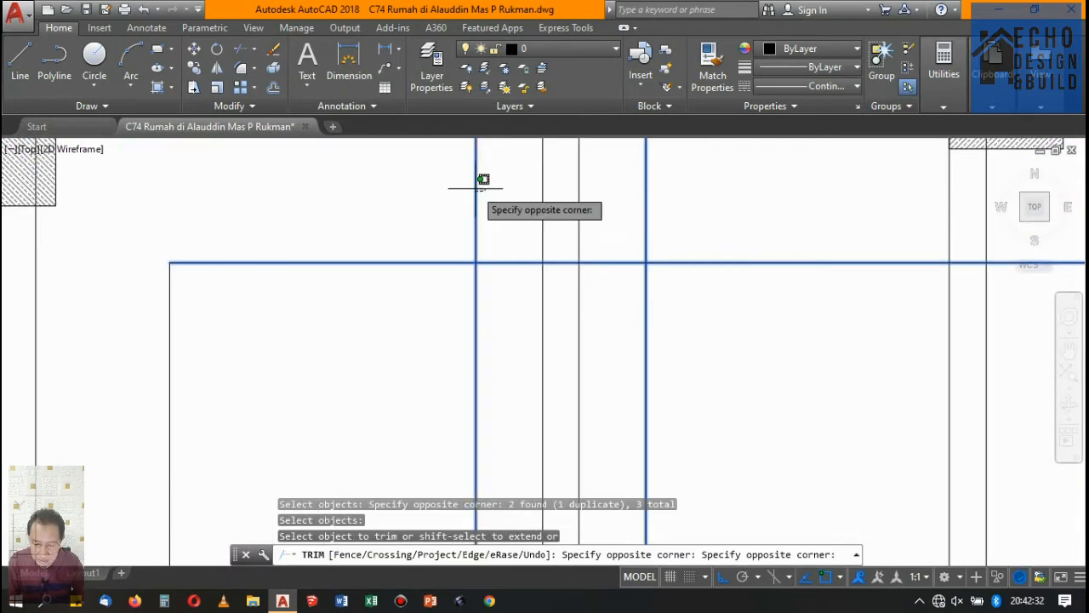
left_click(479, 187)
scroll(479, 302, "down", 2)
left_click(492, 298)
left_click(499, 275)
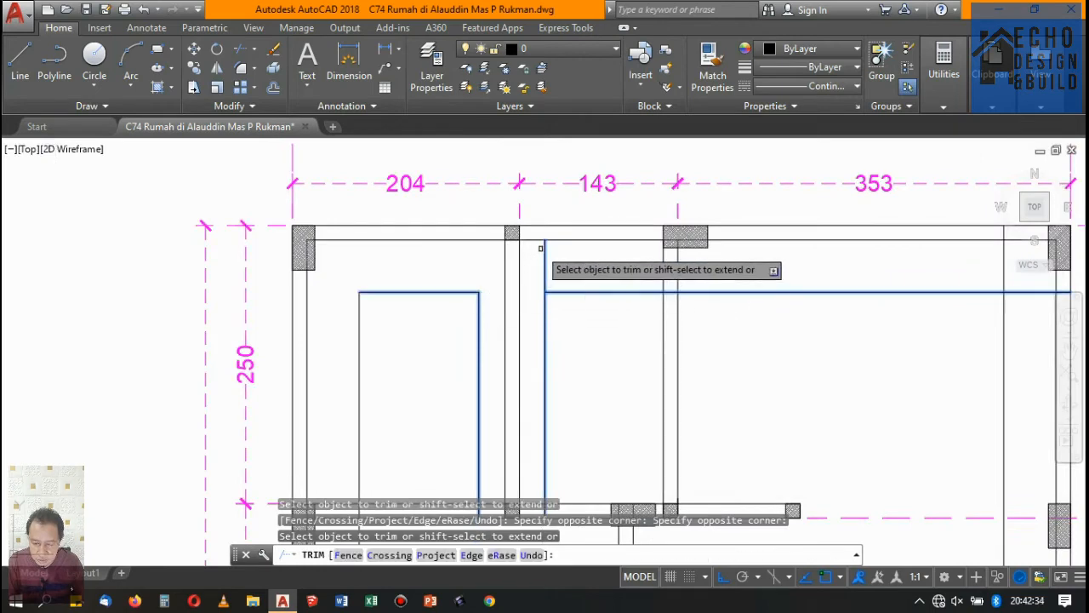
left_click(554, 265)
left_click(545, 255)
key("Return")
scroll(514, 247, "down", 3)
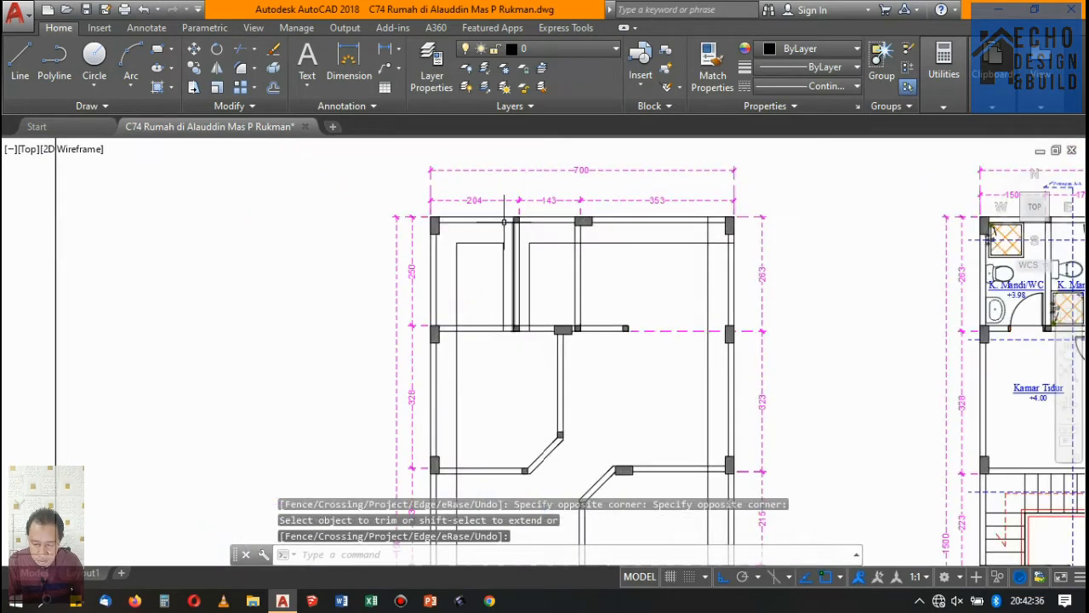
Step: Try to fill the foundation strips along the plan's upper wall and beside the wall between the 204 and 143 bays with GRAVEL hatch at scale 0.5
scroll(505, 221, "down", 2)
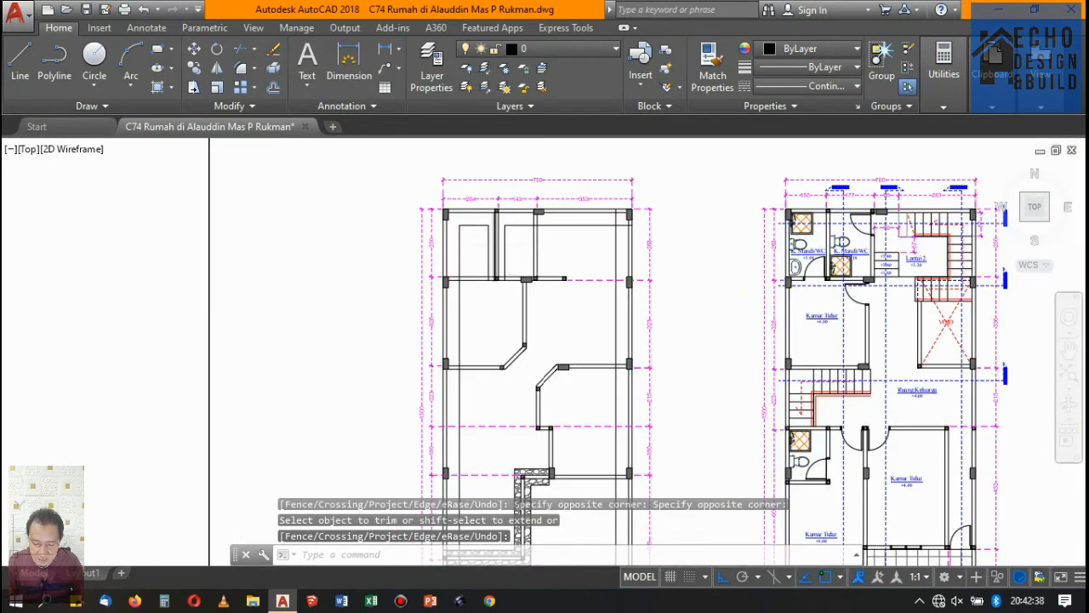
type("h")
key("Return")
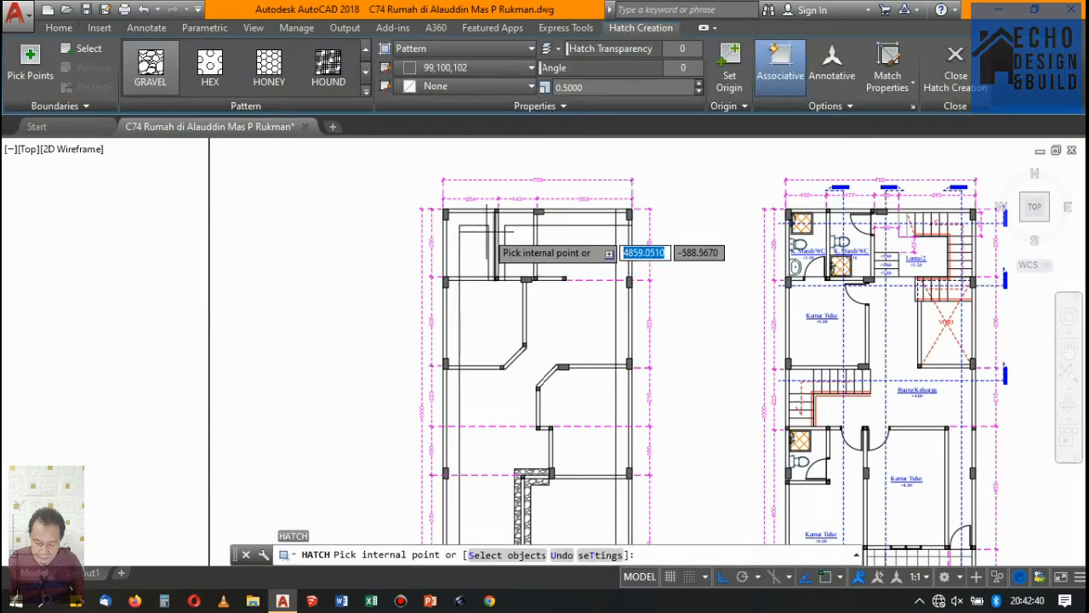
scroll(488, 231, "up", 2)
left_click(489, 209)
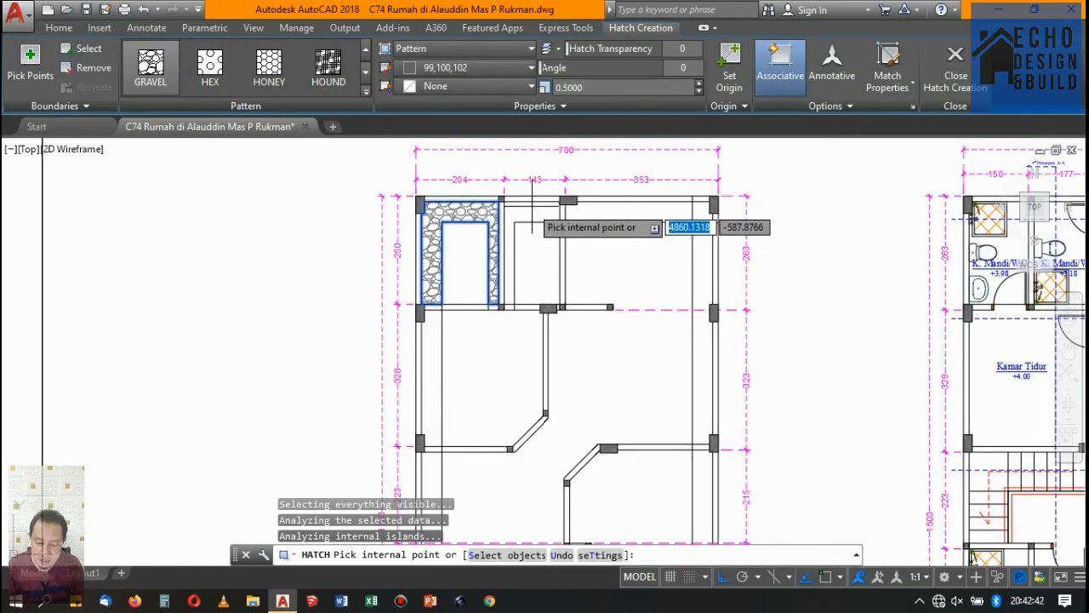
left_click(532, 208)
left_click(589, 208)
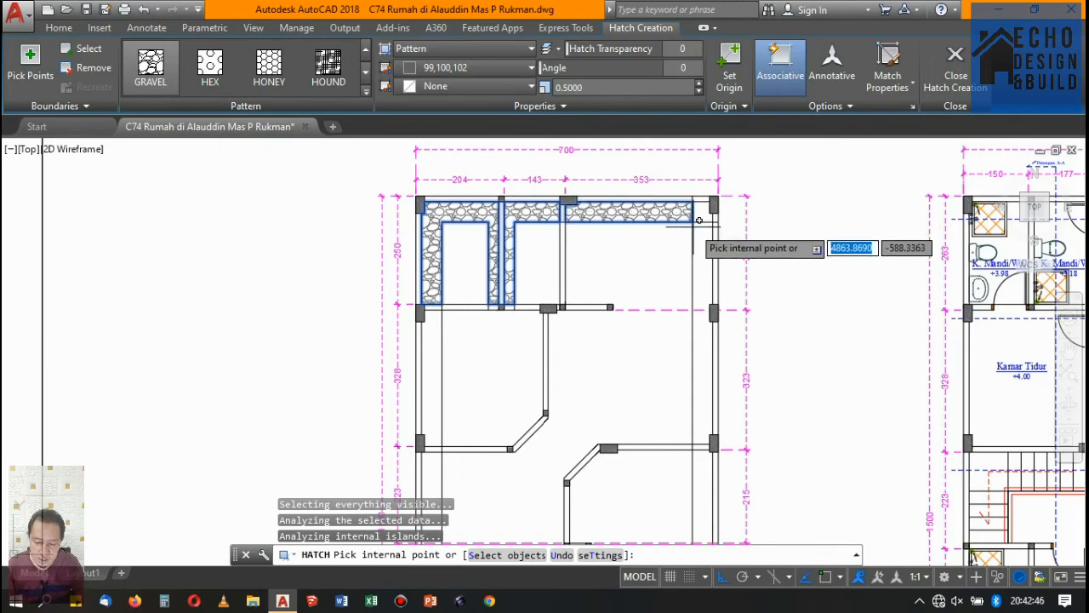
scroll(700, 219, "up", 4)
key("Escape")
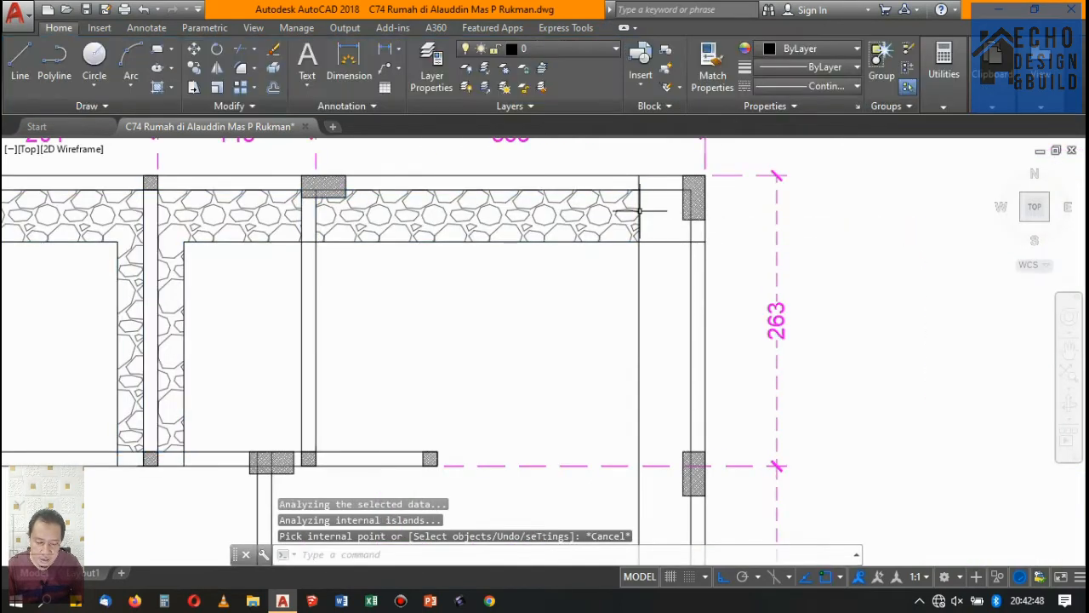
Step: Delete the gravel hatch from the foundation strips at the plan's upper end
left_click(587, 213)
key("Delete")
scroll(586, 212, "down", 5)
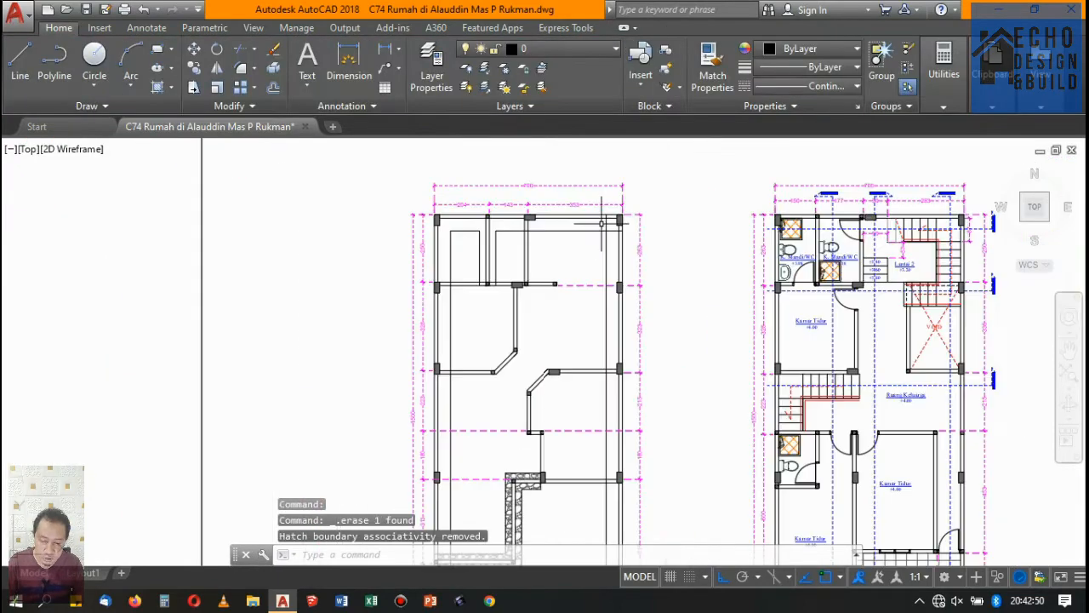
Step: Delete the six inner foundation edge lines along the plan's upper, left and right walls and beside the wall between the 204 and 143 bays
scroll(627, 256, "up", 4)
left_click(618, 257)
left_click(604, 233)
scroll(603, 254, "down", 4)
scroll(514, 244, "up", 6)
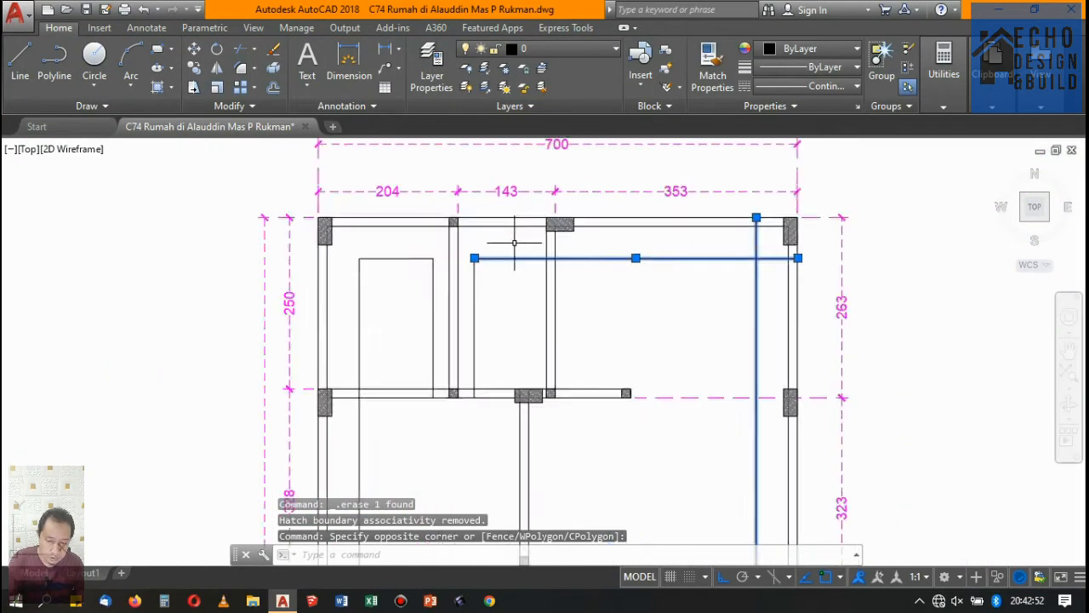
left_click(493, 309)
left_click(440, 246)
scroll(440, 245, "down", 4)
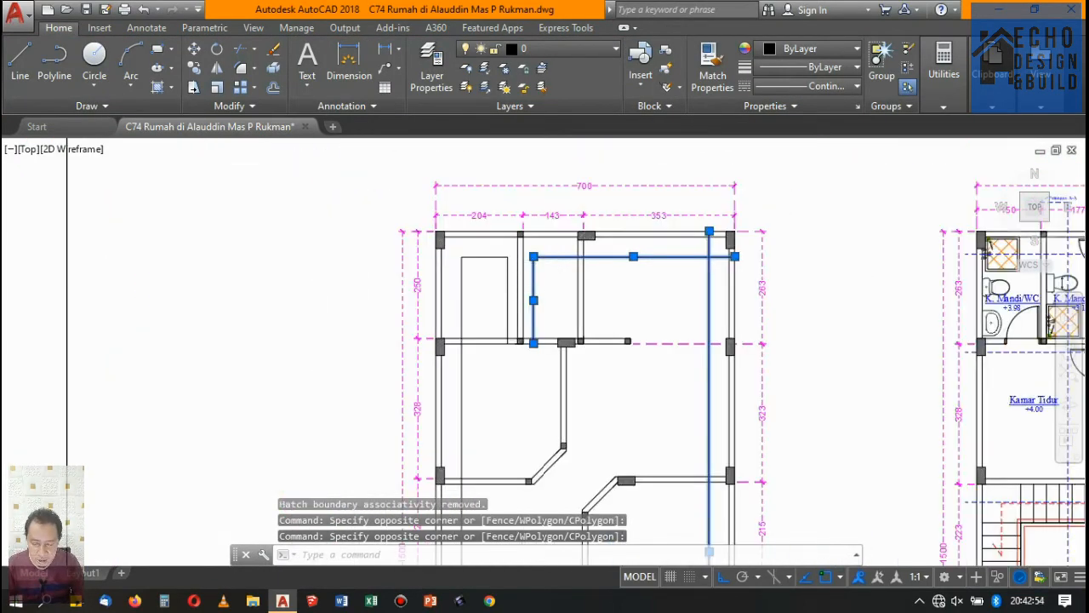
scroll(525, 272, "up", 4)
left_click(526, 272)
left_click(383, 221)
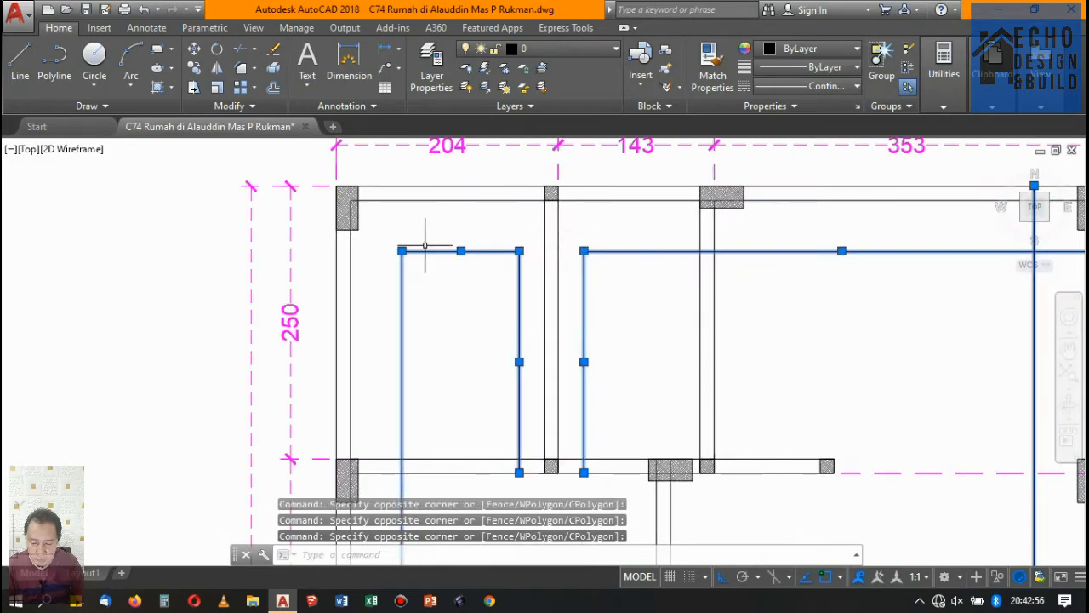
key("Delete")
Step: Examine the remaining gravel-hatched foundation strips in the lower part of the Rencana Pondasi Batu Gunung plan and their place on the sheet
scroll(477, 255, "down", 5)
scroll(528, 289, "up", 3)
scroll(528, 289, "down", 3)
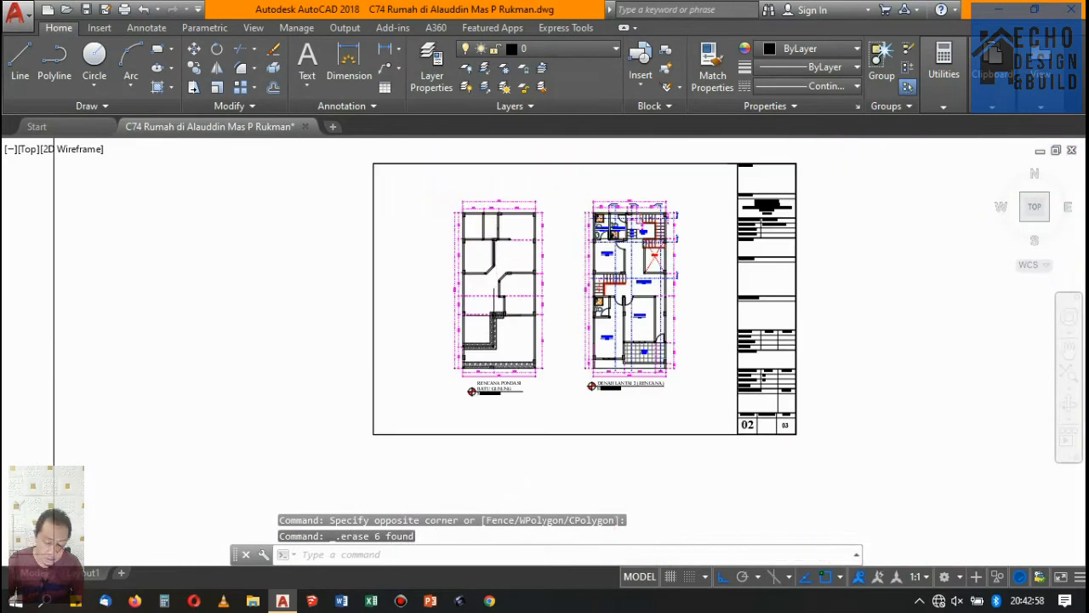
scroll(499, 315, "up", 5)
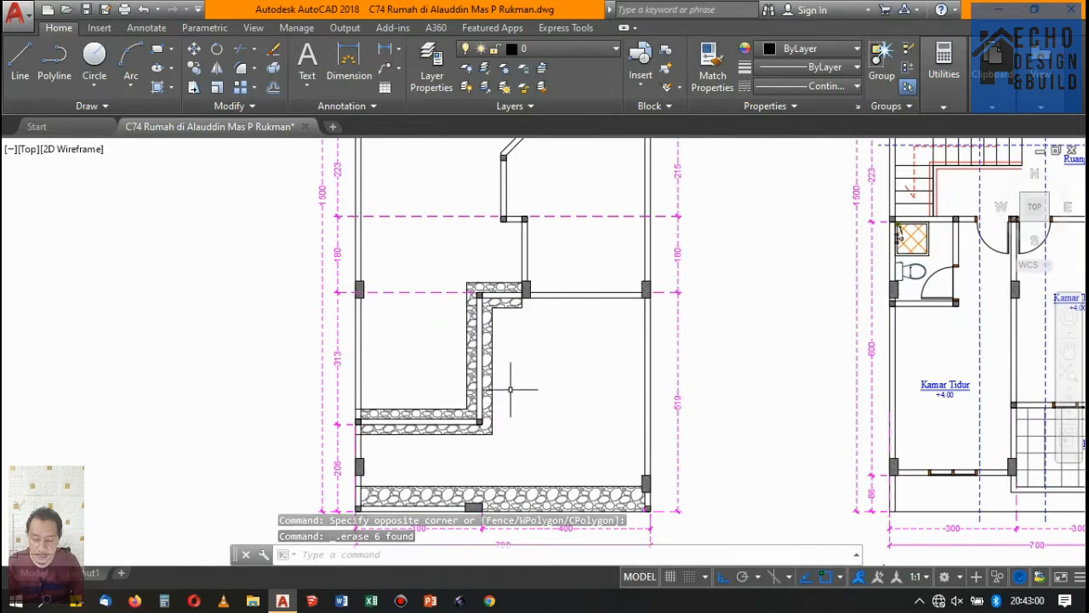
scroll(400, 422, "up", 3)
scroll(396, 417, "down", 5)
scroll(506, 239, "up", 5)
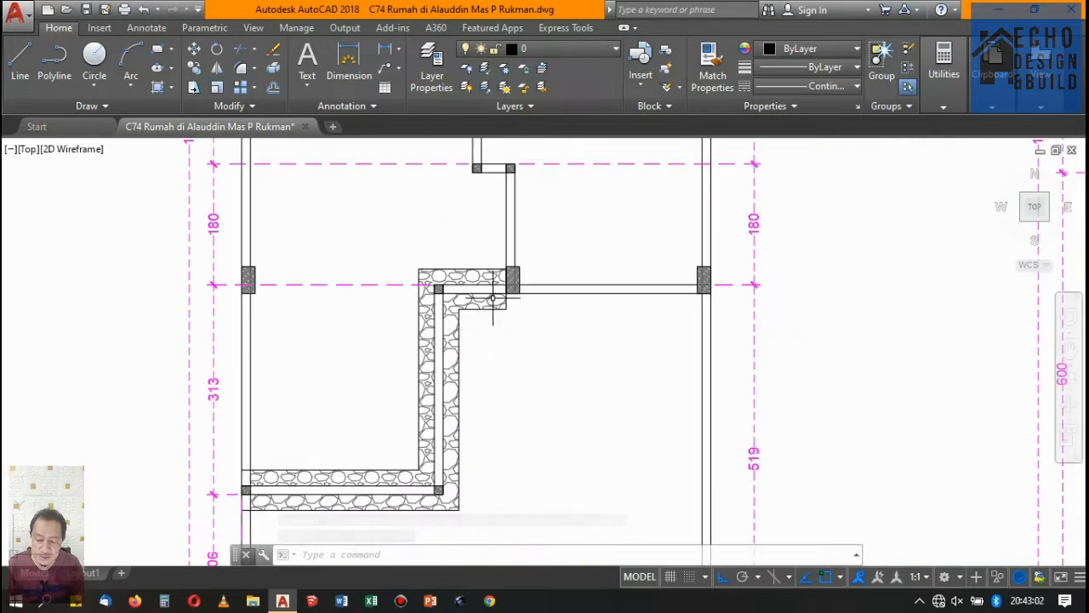
scroll(545, 289, "down", 7)
scroll(544, 289, "down", 2)
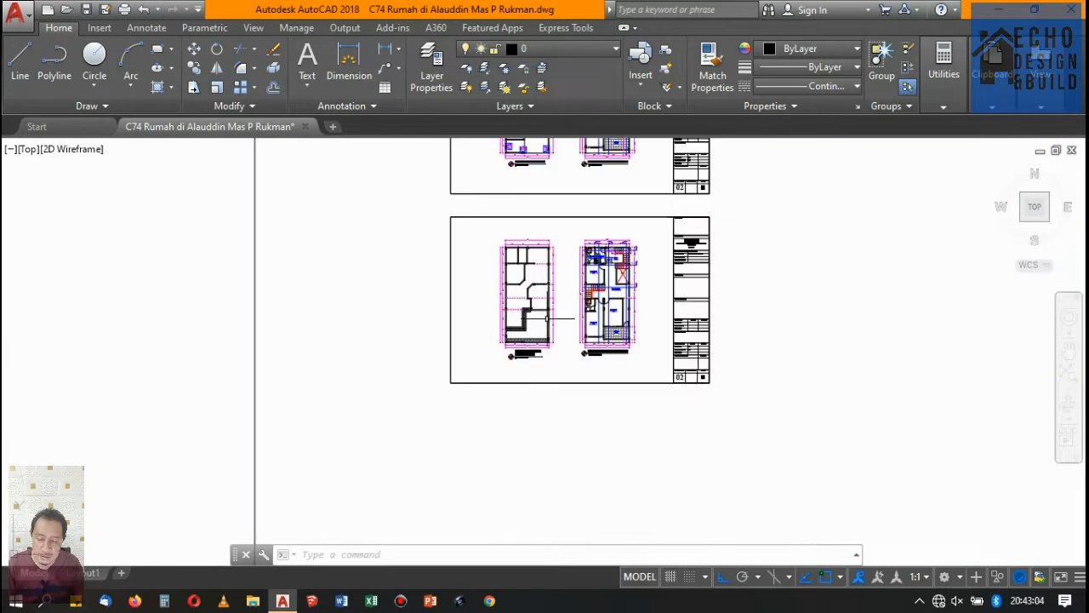
scroll(523, 331, "up", 6)
scroll(523, 332, "down", 6)
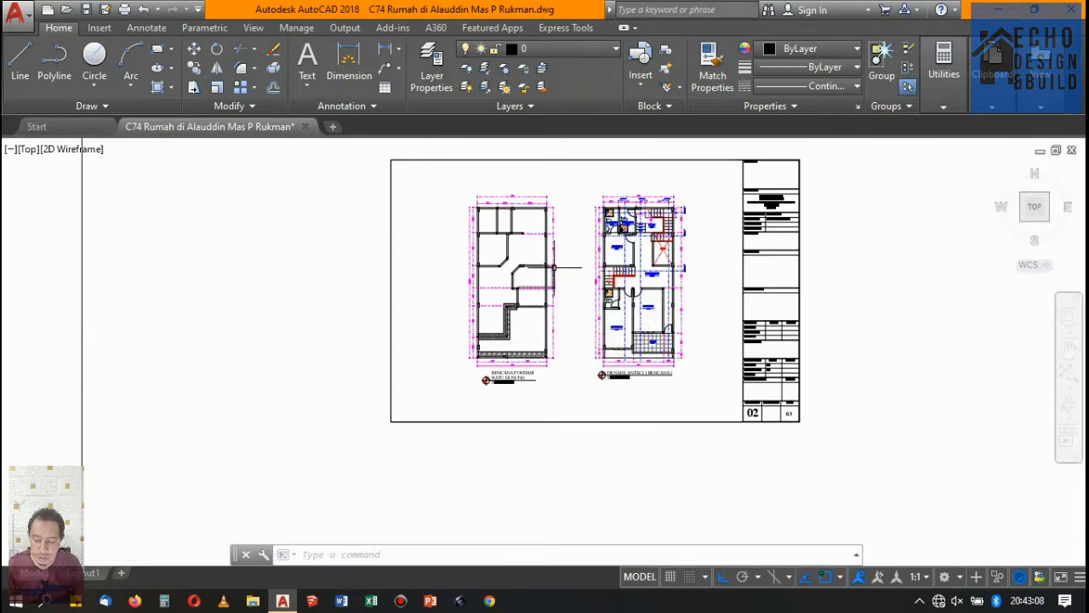
scroll(554, 267, "up", 5)
scroll(587, 238, "down", 5)
scroll(562, 264, "down", 3)
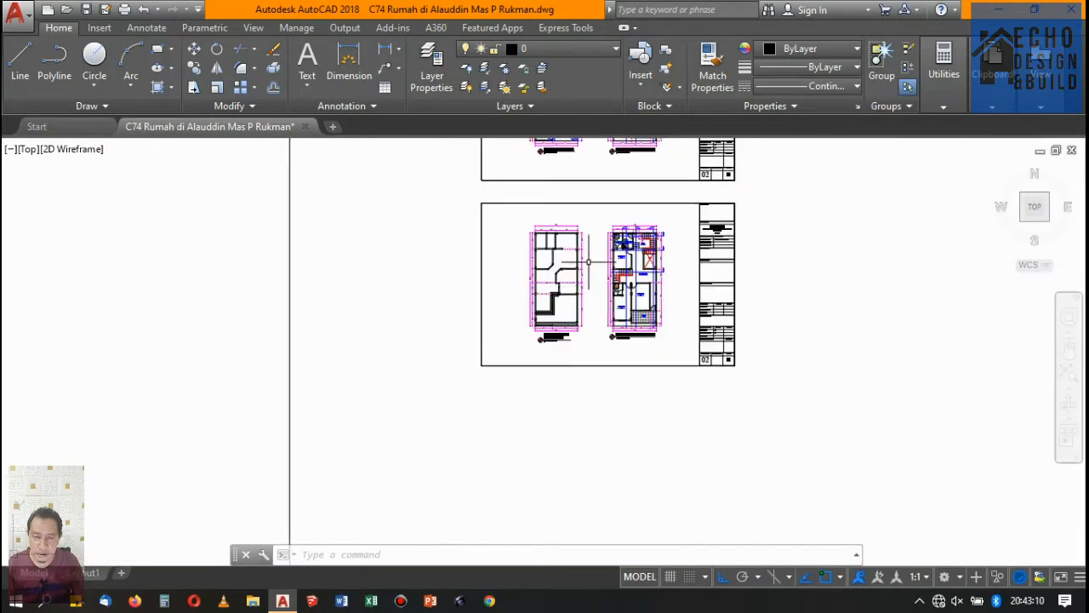
scroll(545, 305, "up", 4)
scroll(543, 306, "up", 5)
scroll(554, 280, "down", 4)
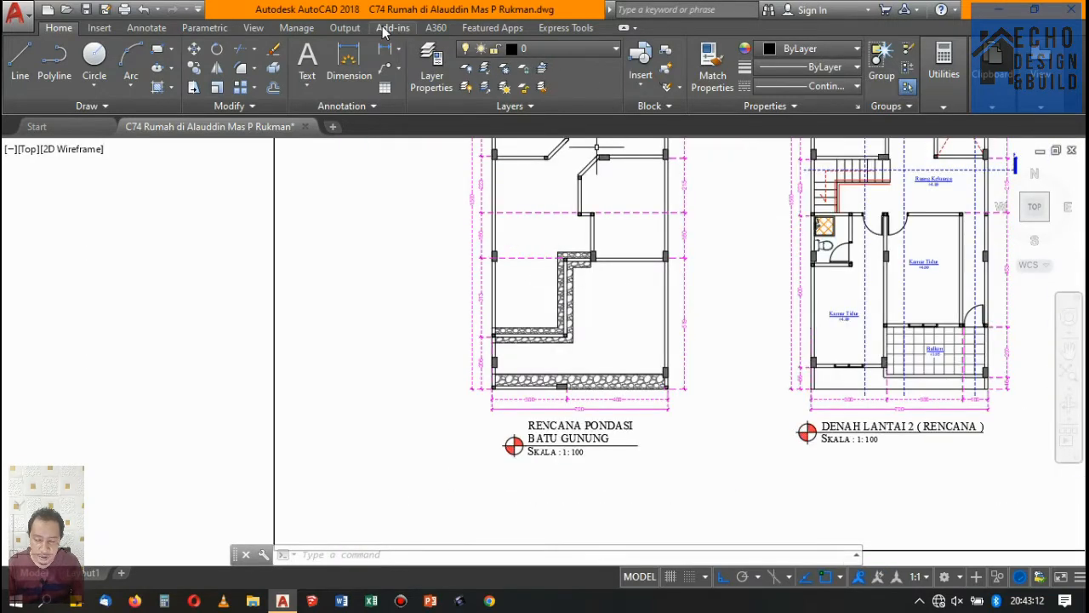
Step: Add a linear dimension across the width of the vertical hatched foundation strip in the 313 bay
left_click(384, 49)
scroll(532, 294, "up", 3)
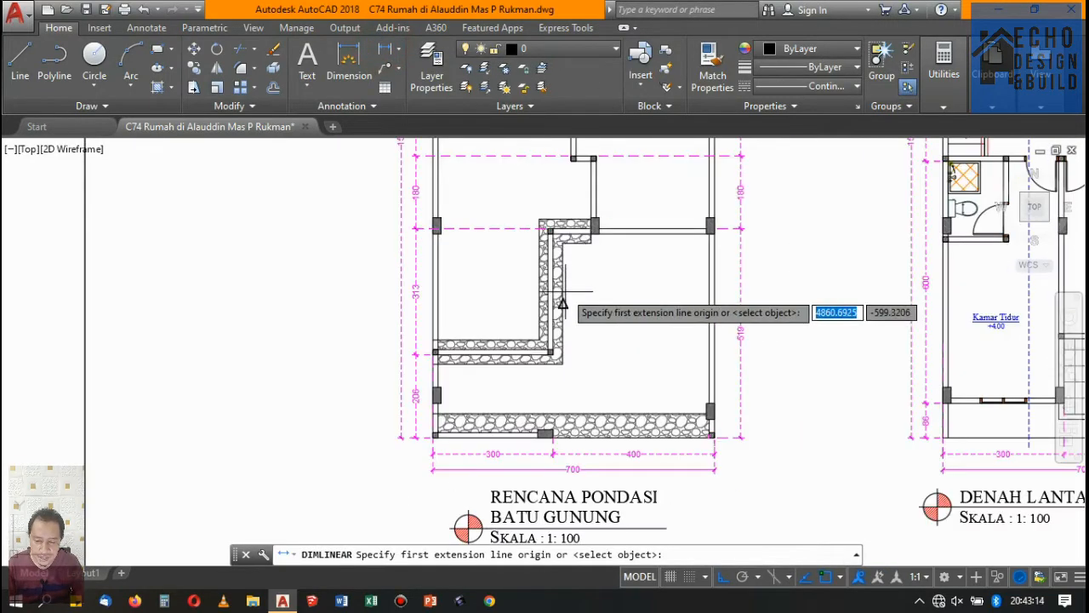
left_click(547, 303)
left_click(562, 303)
scroll(593, 268, "up", 2)
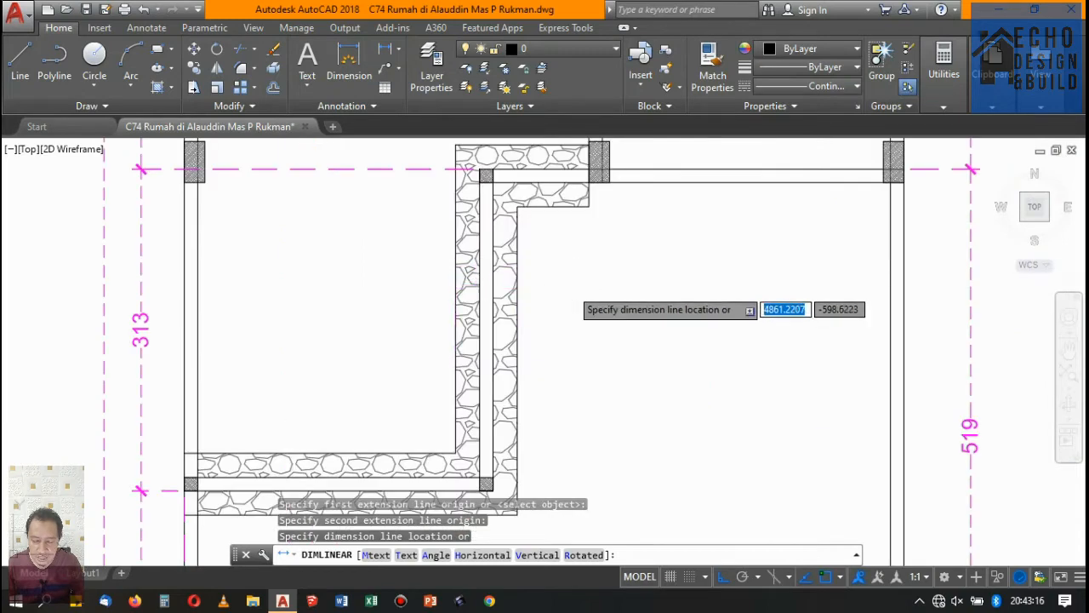
left_click(575, 278)
scroll(590, 252, "down", 3)
Step: Add a linear dimension across the width of the inner horizontal hatched foundation strip between the 313 and 206 bays
left_click(385, 51)
scroll(532, 308, "up", 4)
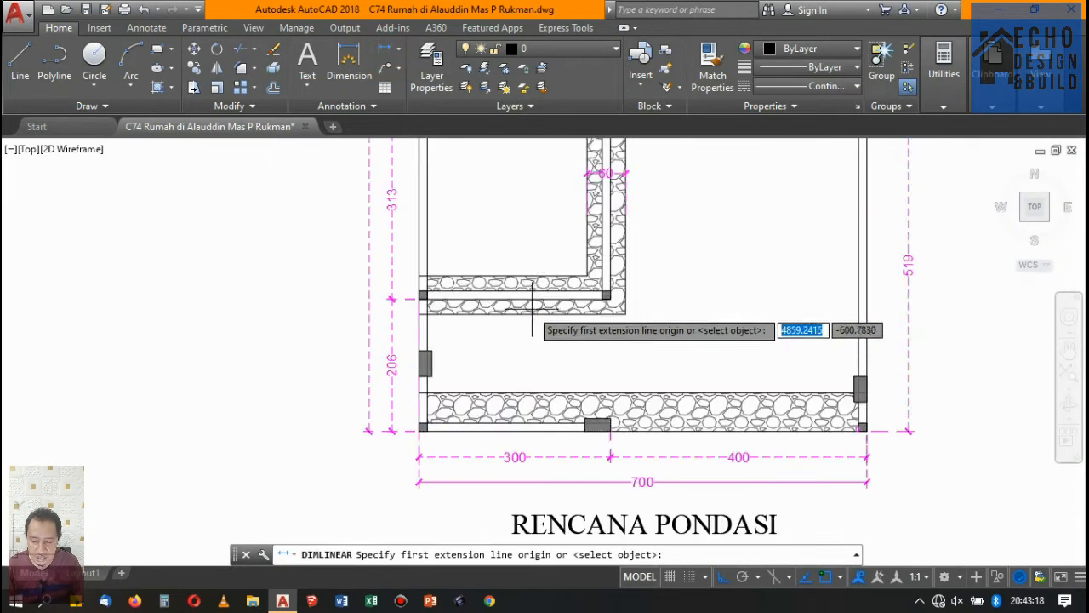
left_click(504, 277)
left_click(504, 315)
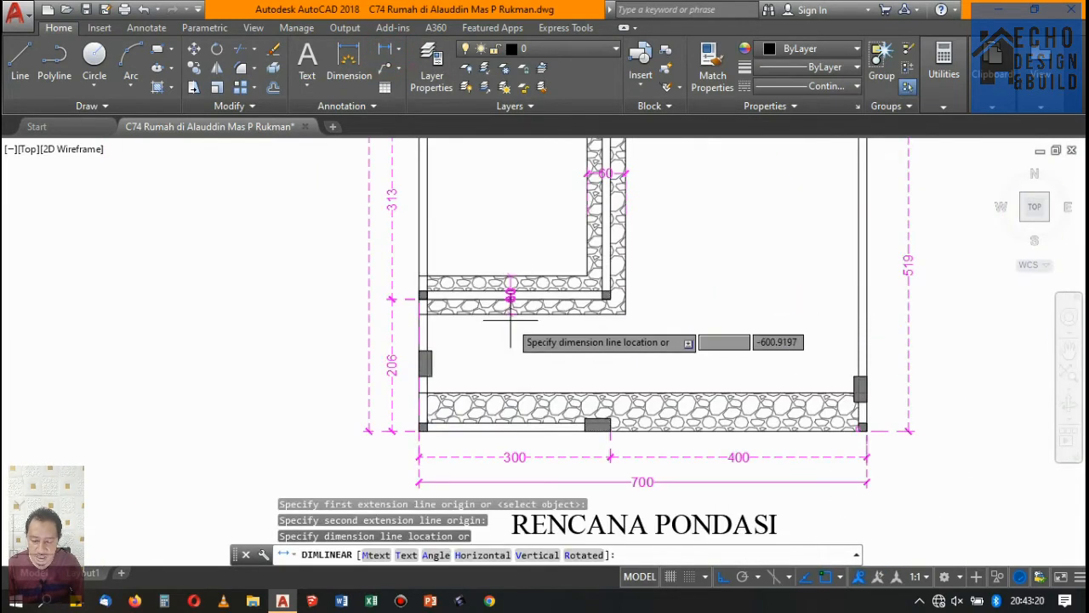
scroll(511, 296, "up", 3)
left_click(513, 338)
scroll(640, 275, "down", 5)
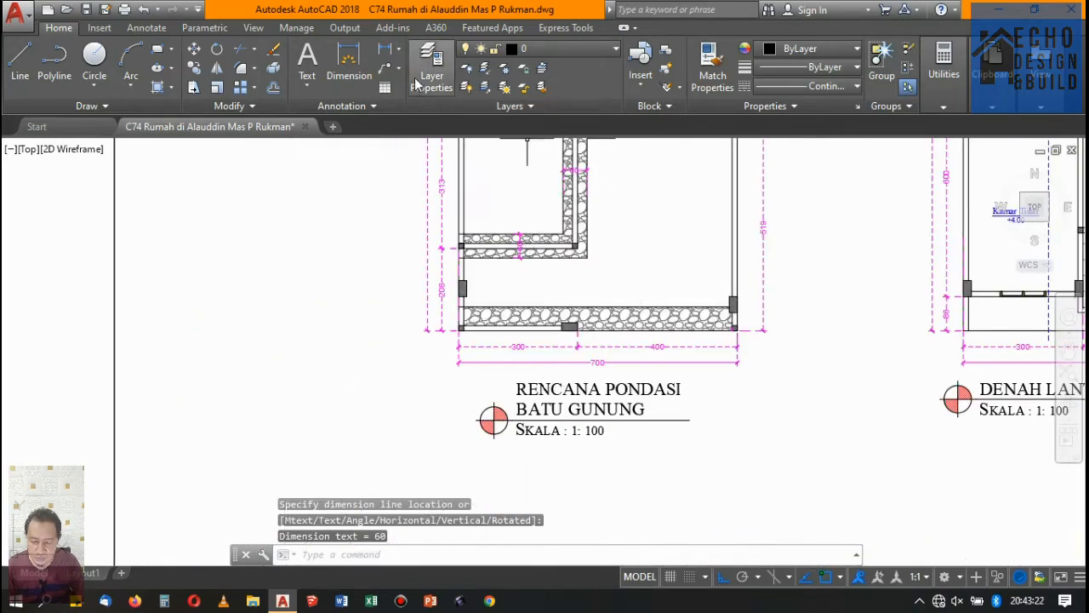
Step: Add a linear dimension across the width of the hatched foundation strip along the plan's lowest wall
left_click(388, 53)
left_click(619, 311)
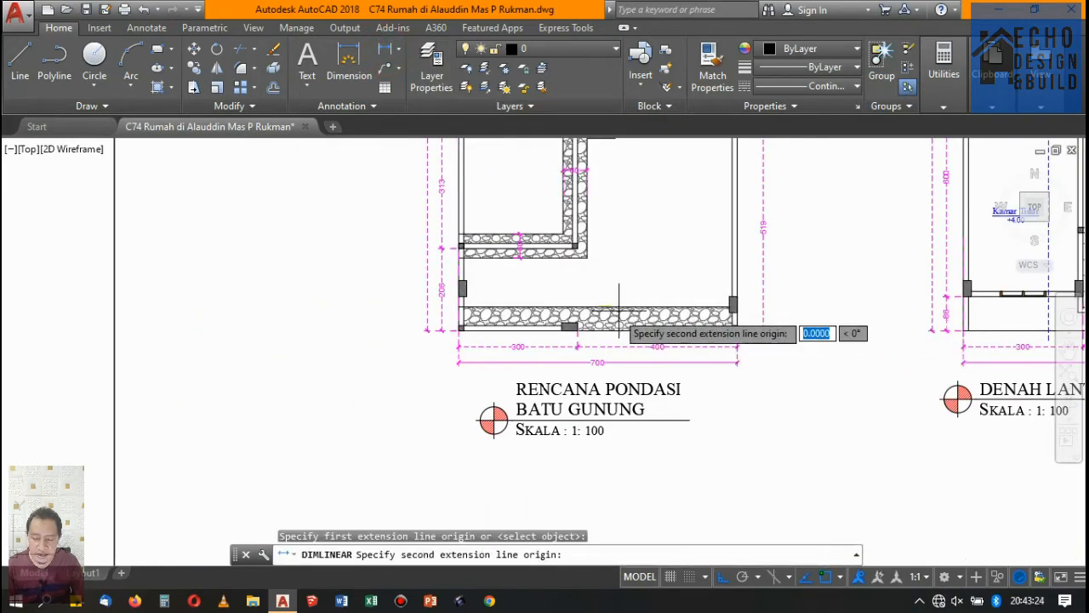
left_click(598, 330)
scroll(628, 287, "up", 5)
left_click(630, 284)
scroll(630, 284, "down", 5)
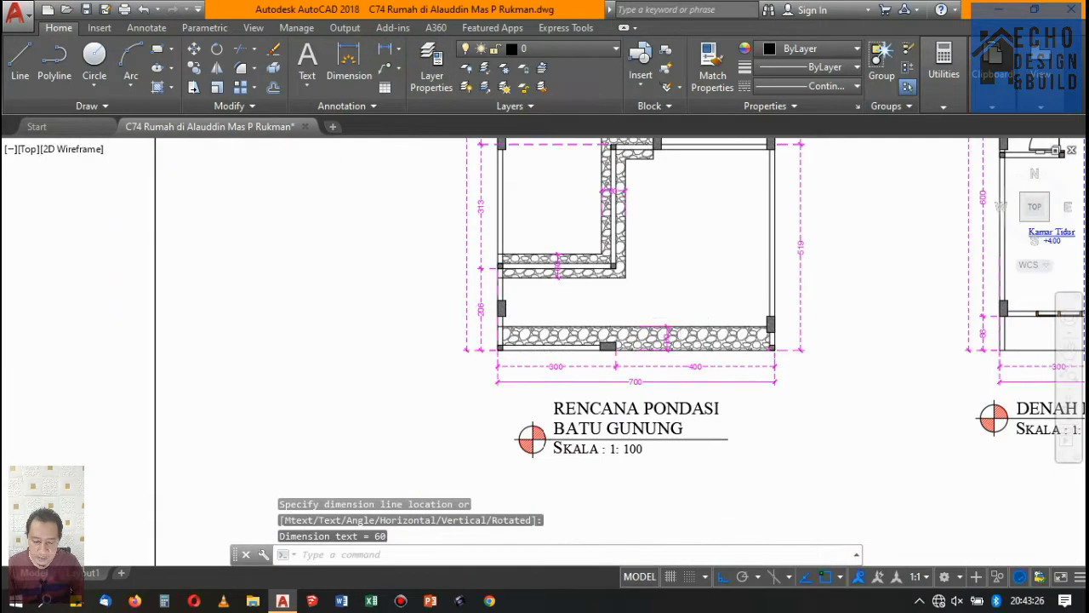
Step: Review the dimensioned foundation plan in detail and compare it with the adjacent Denah Lantai 2 plan on the sheet
scroll(670, 226, "up", 2)
scroll(640, 286, "up", 1)
scroll(644, 297, "down", 5)
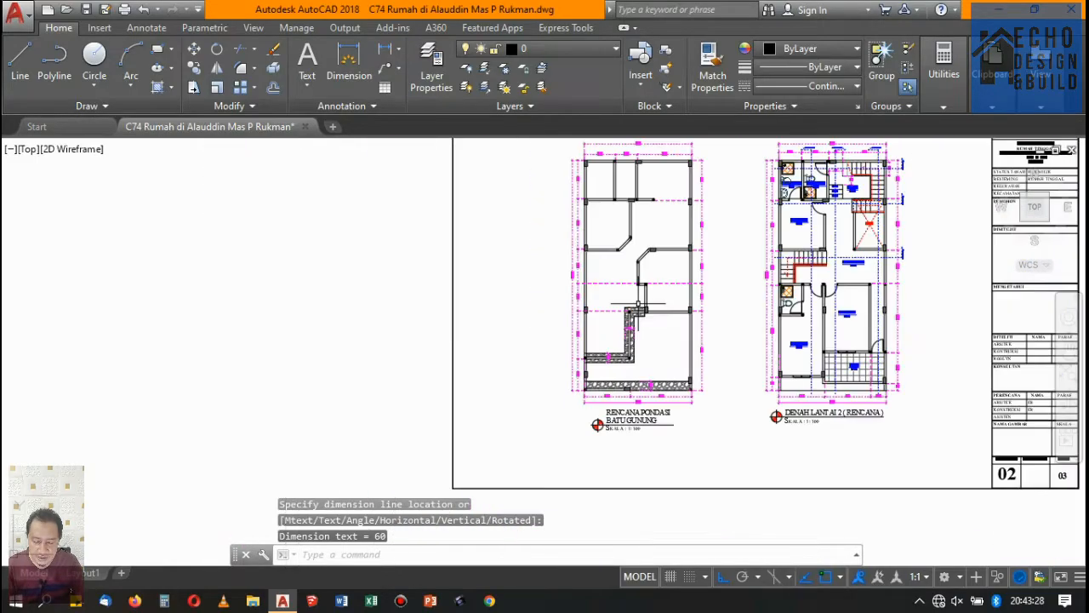
scroll(592, 253, "up", 6)
scroll(592, 254, "down", 6)
scroll(627, 273, "up", 6)
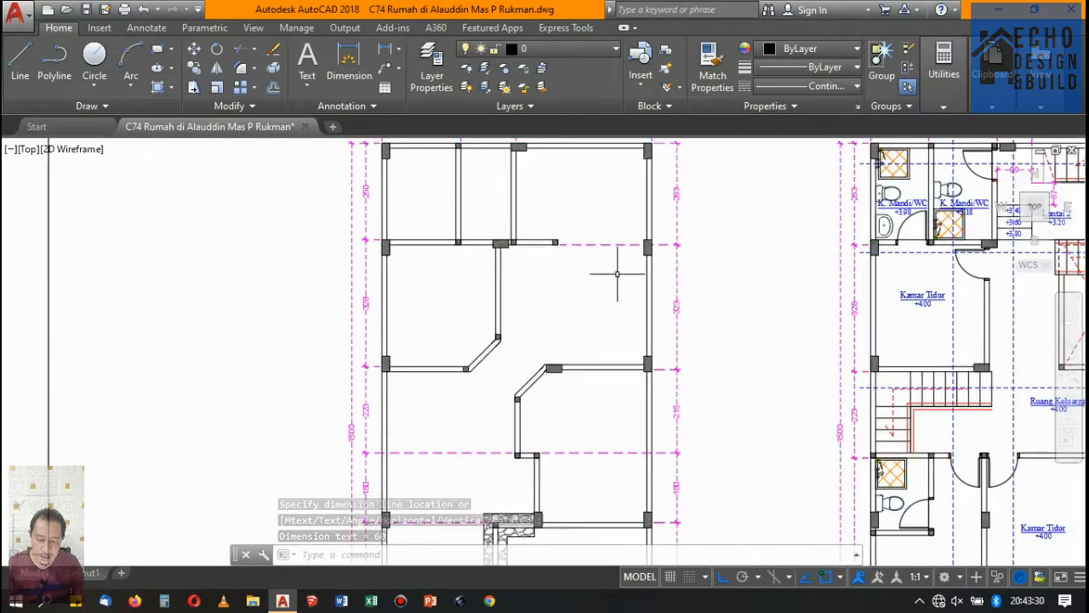
scroll(525, 233, "down", 6)
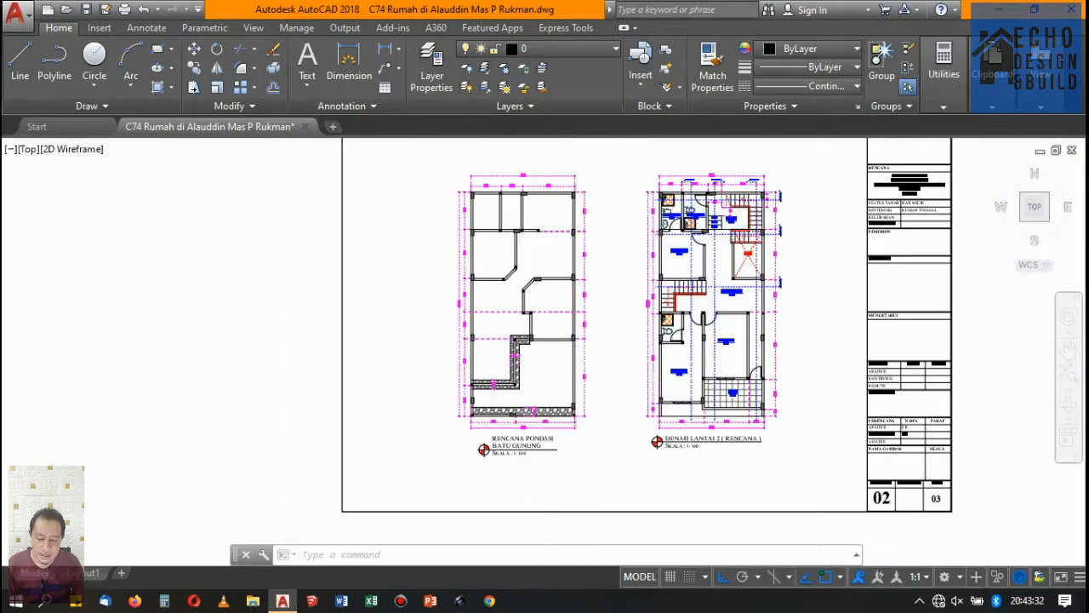
scroll(539, 281, "up", 3)
scroll(537, 279, "up", 5)
scroll(514, 365, "down", 5)
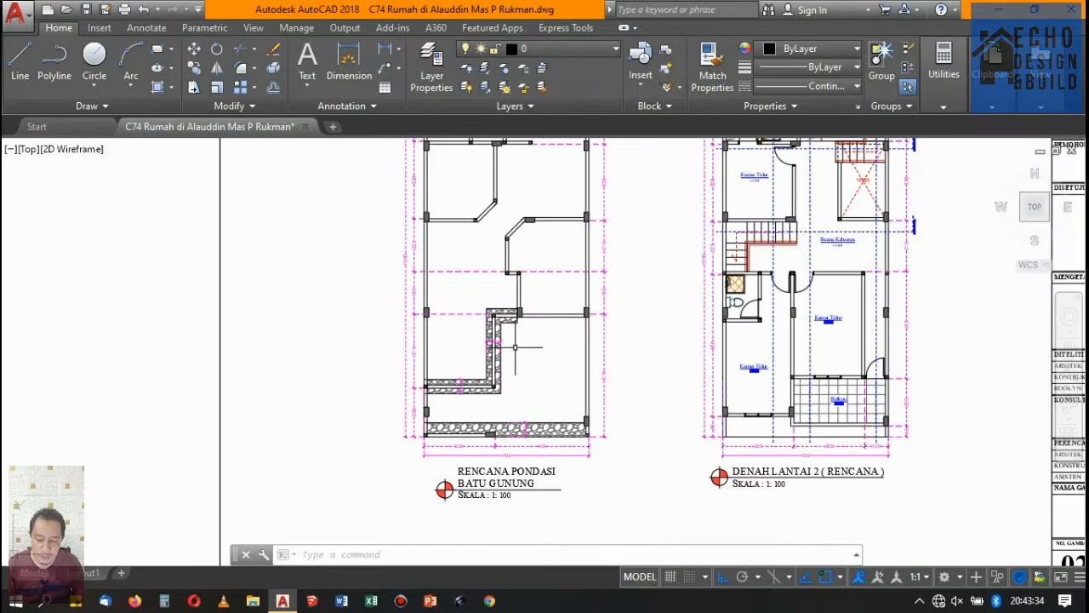
scroll(528, 340, "up", 5)
scroll(556, 311, "down", 3)
scroll(538, 349, "down", 3)
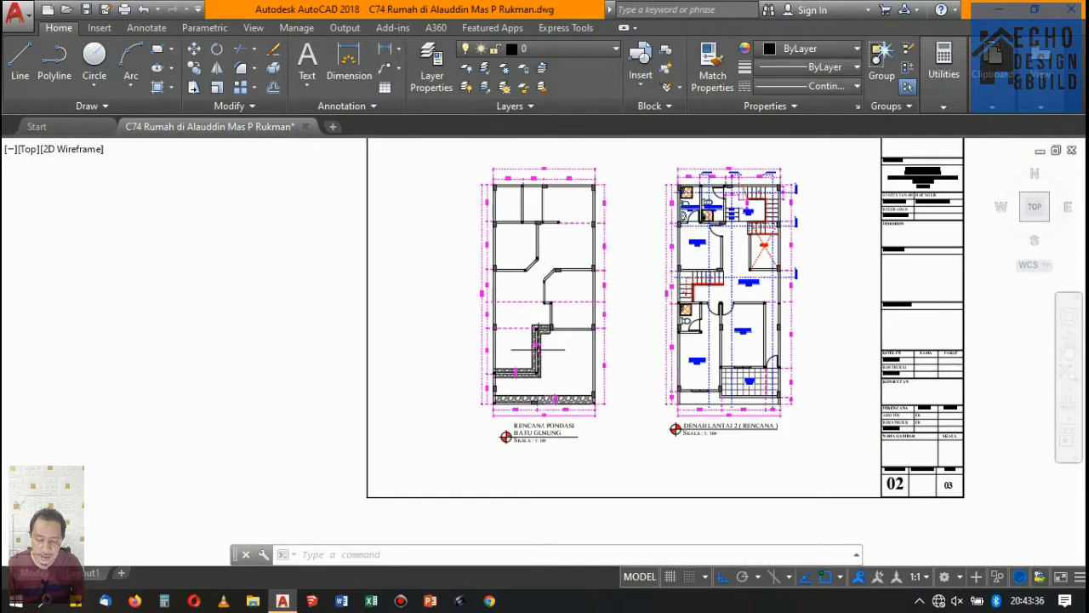
scroll(573, 367, "up", 5)
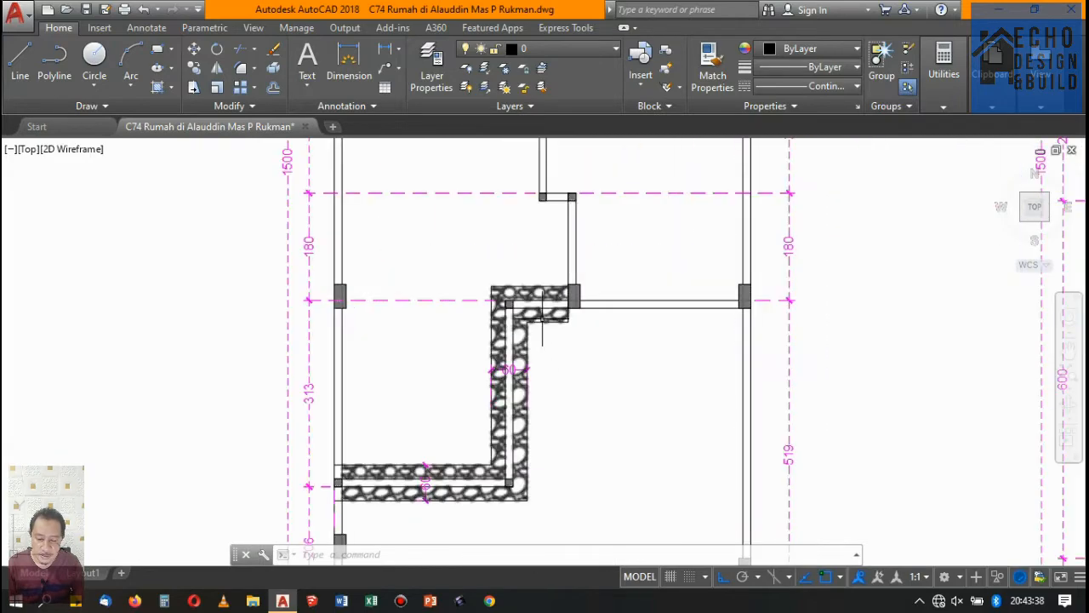
scroll(506, 349, "down", 2)
scroll(511, 349, "down", 3)
scroll(545, 349, "up", 3)
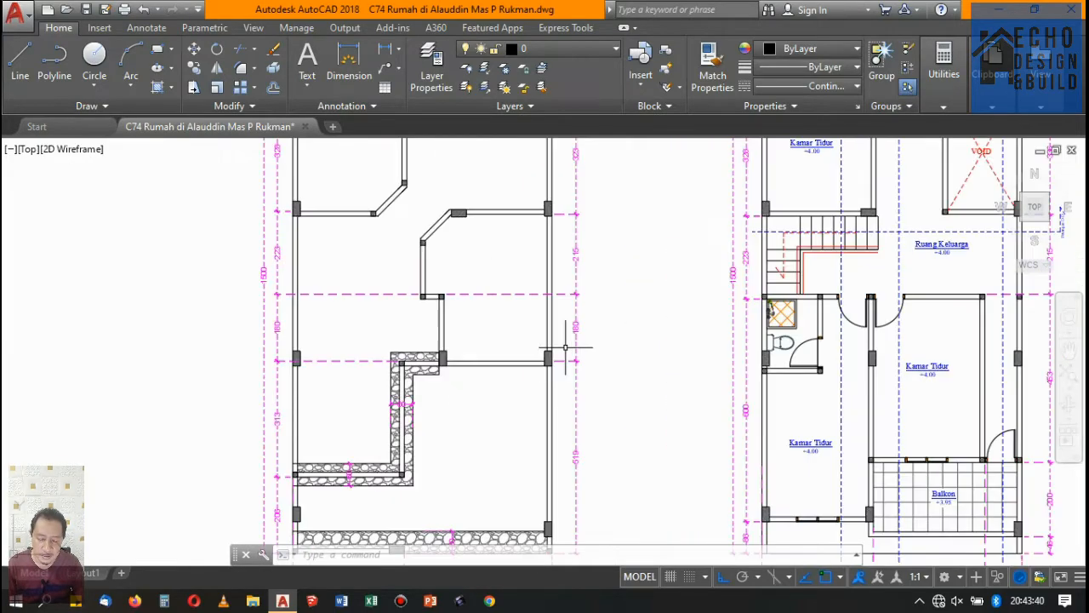
scroll(562, 347, "down", 3)
scroll(561, 352, "down", 2)
scroll(680, 345, "up", 4)
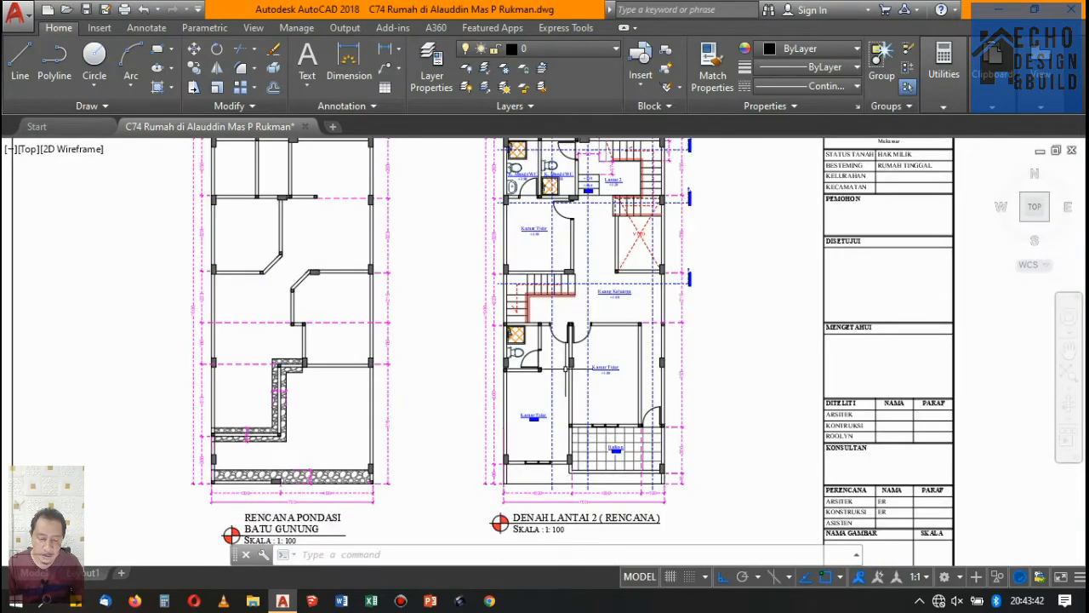
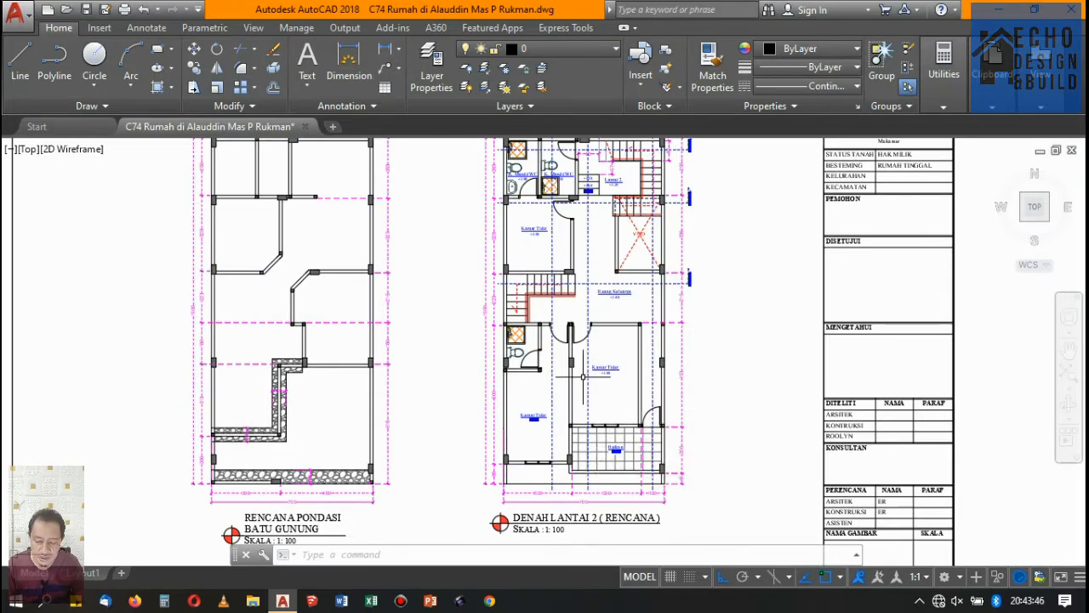
scroll(583, 375, "down", 3)
scroll(538, 358, "up", 3)
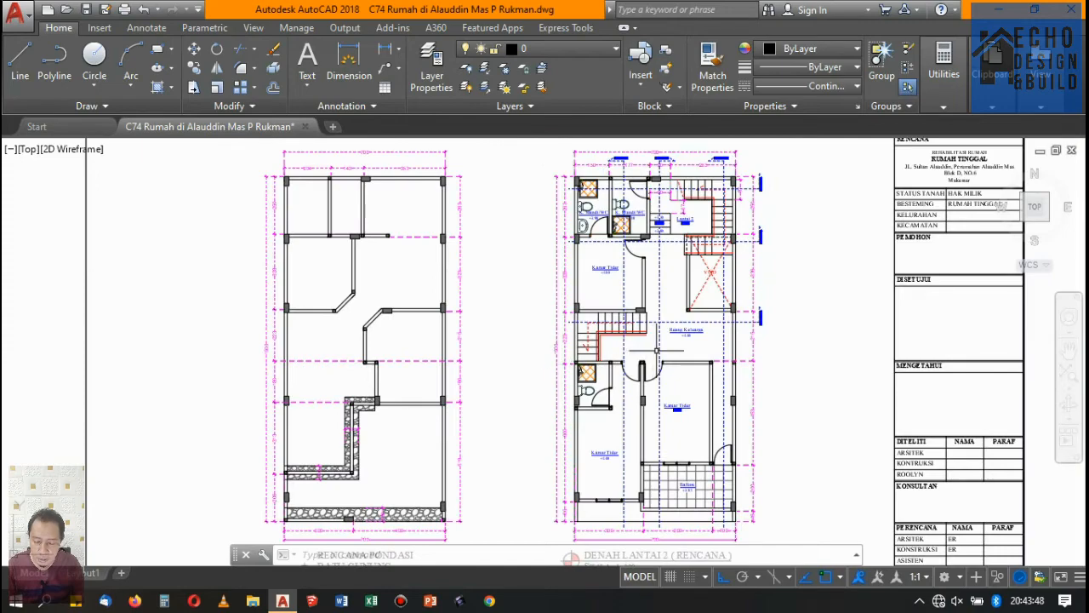
scroll(656, 351, "down", 2)
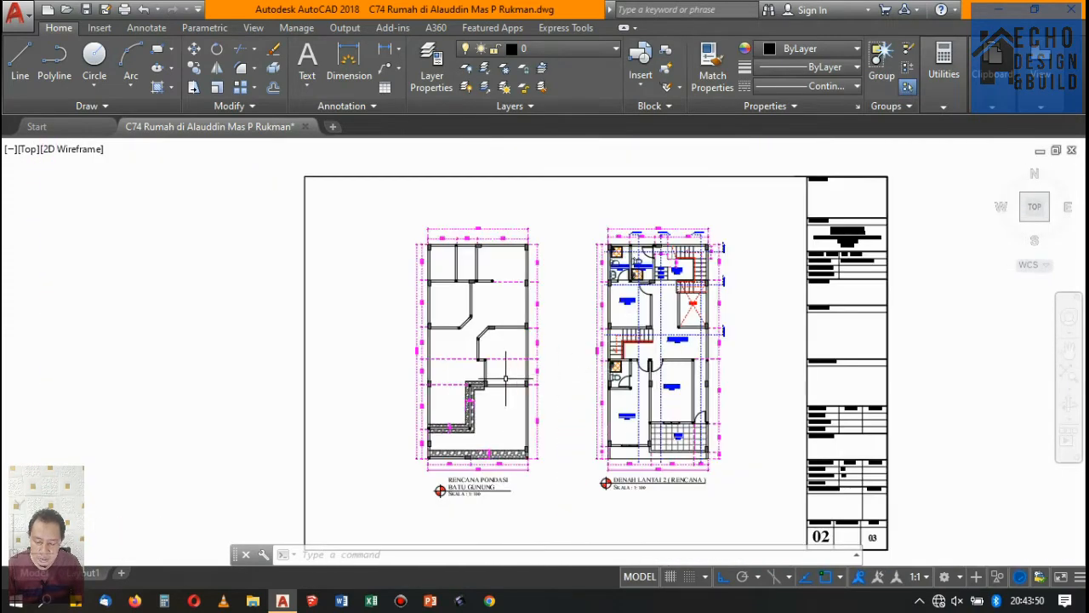
scroll(504, 378, "up", 5)
scroll(543, 369, "down", 4)
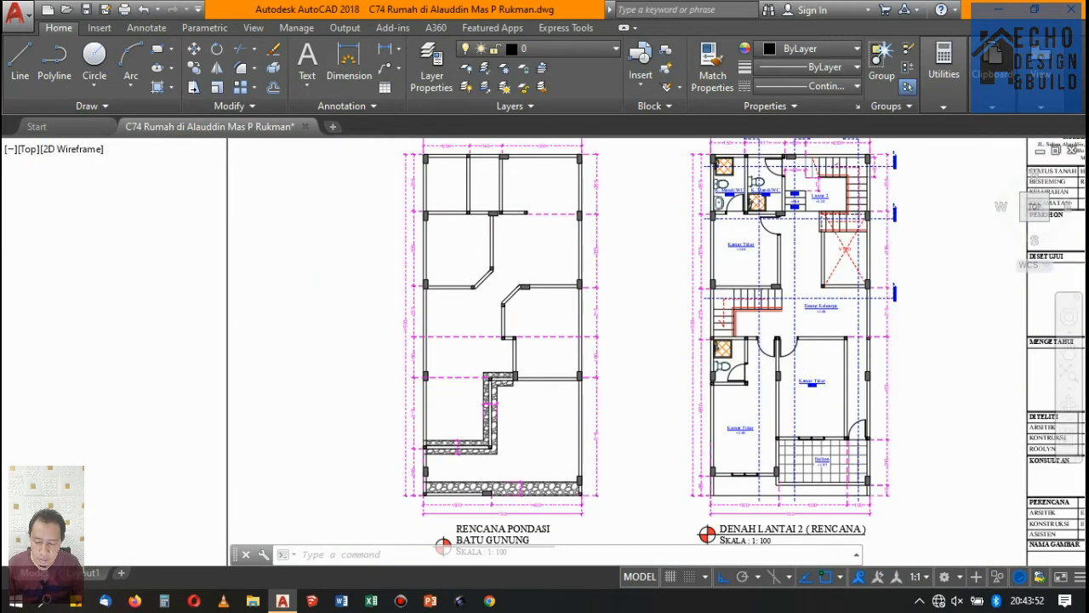
scroll(753, 366, "down", 5)
scroll(690, 345, "up", 2)
scroll(679, 349, "up", 4)
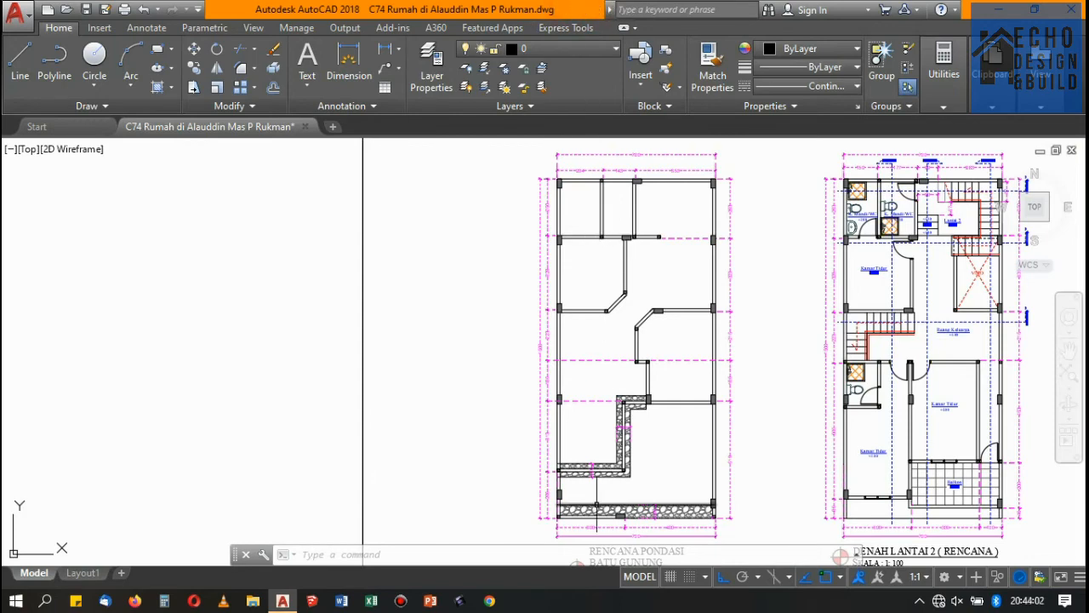
mouse_move(488, 6)
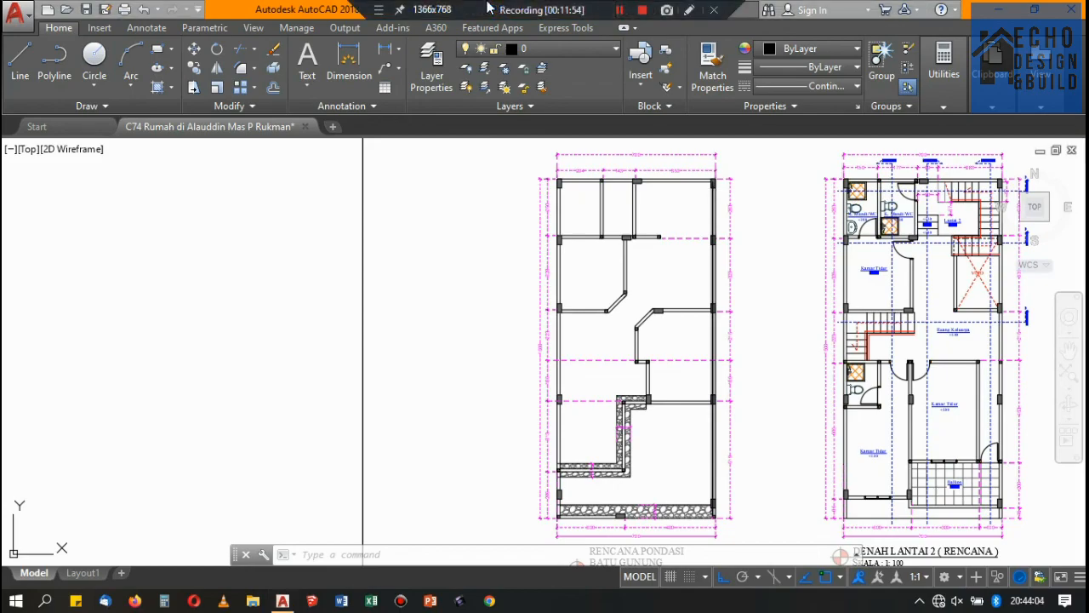